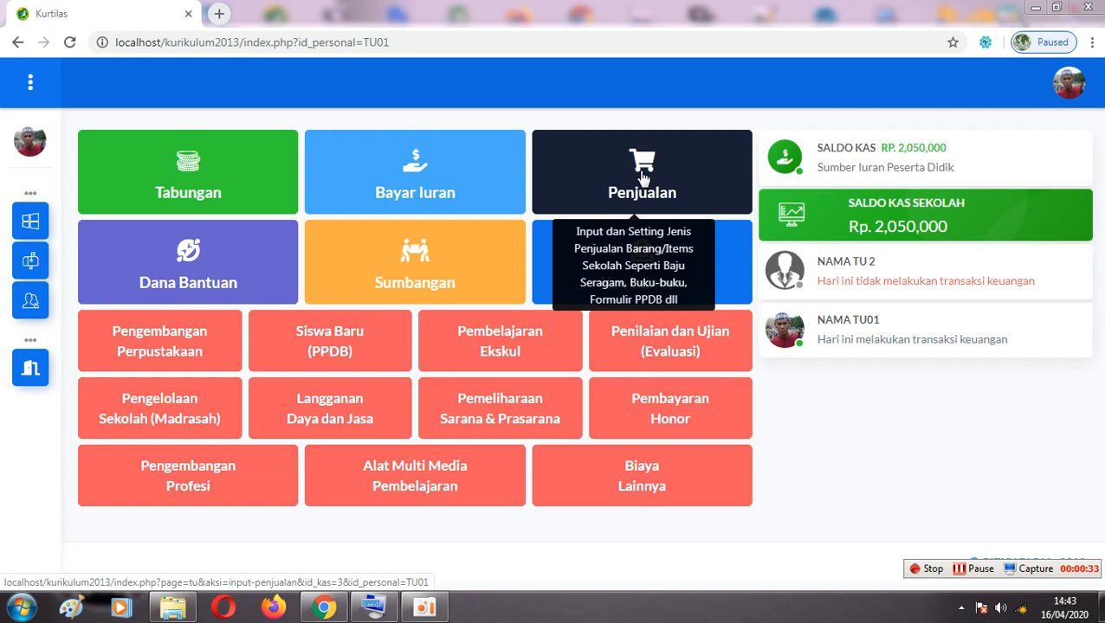
- Open the Penjualan page and read its notice on entering the Saldo Awal for school year 2019/2020
left_click(641, 176)
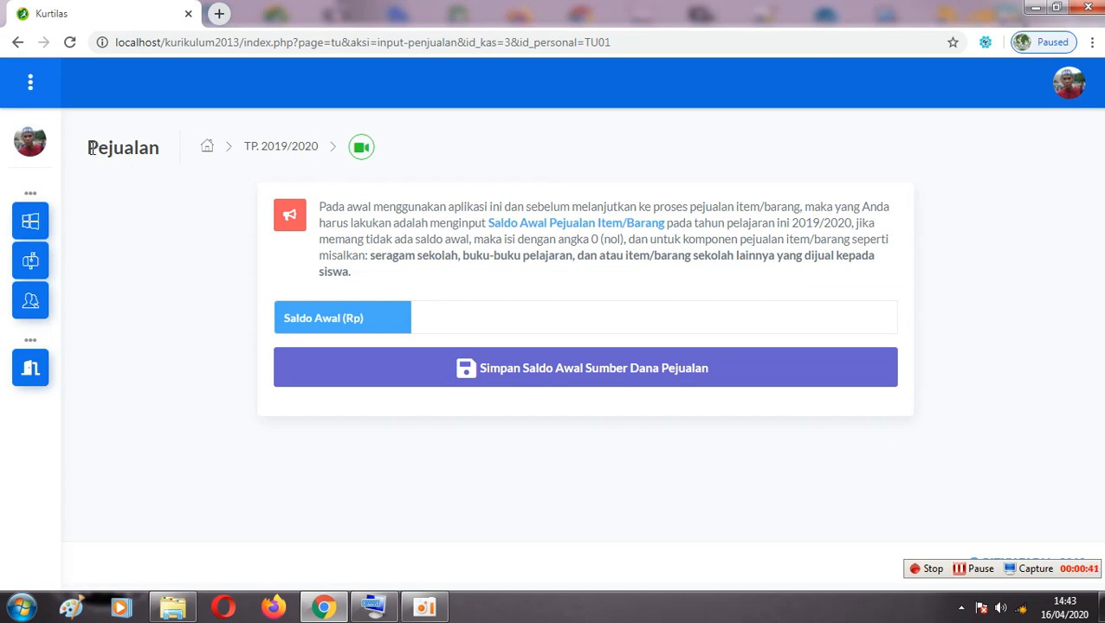
left_click_drag(90, 148, 158, 148)
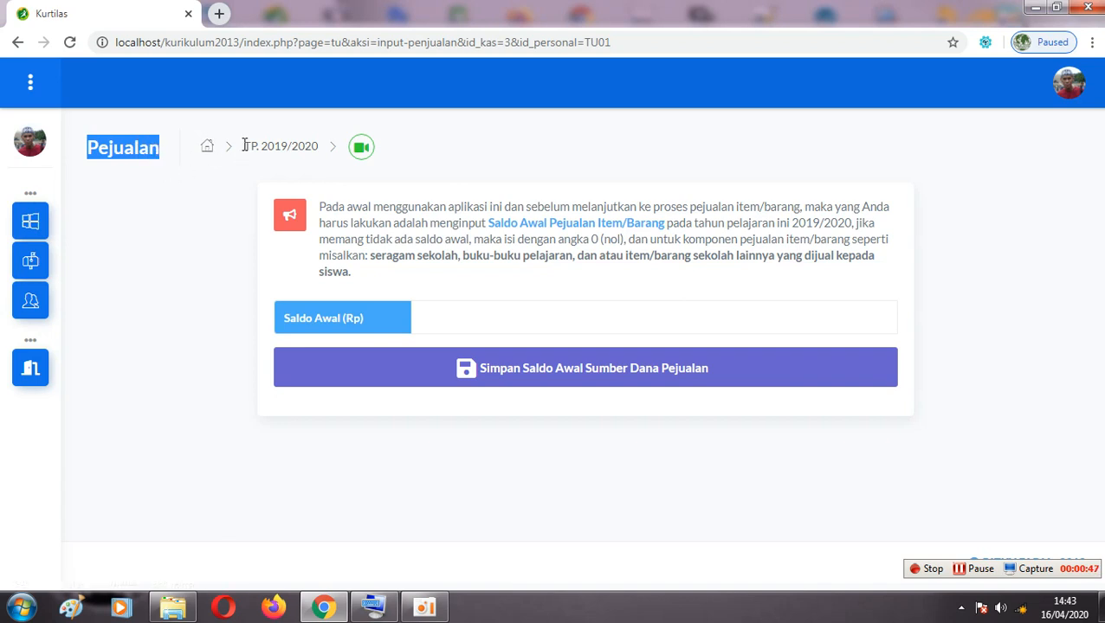
left_click_drag(244, 146, 318, 146)
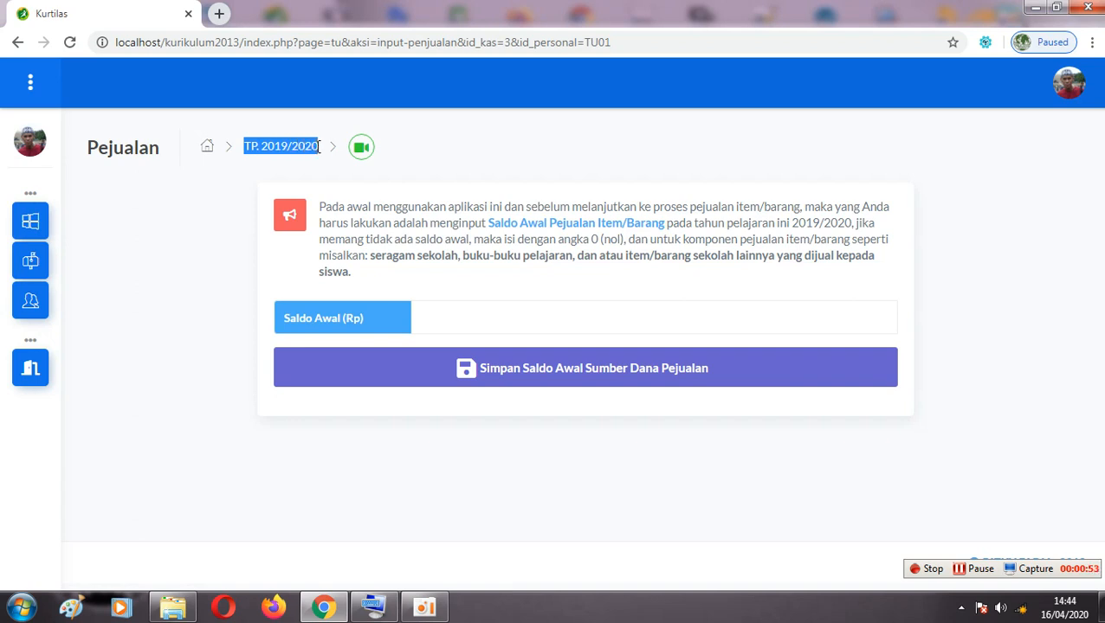
left_click(288, 147)
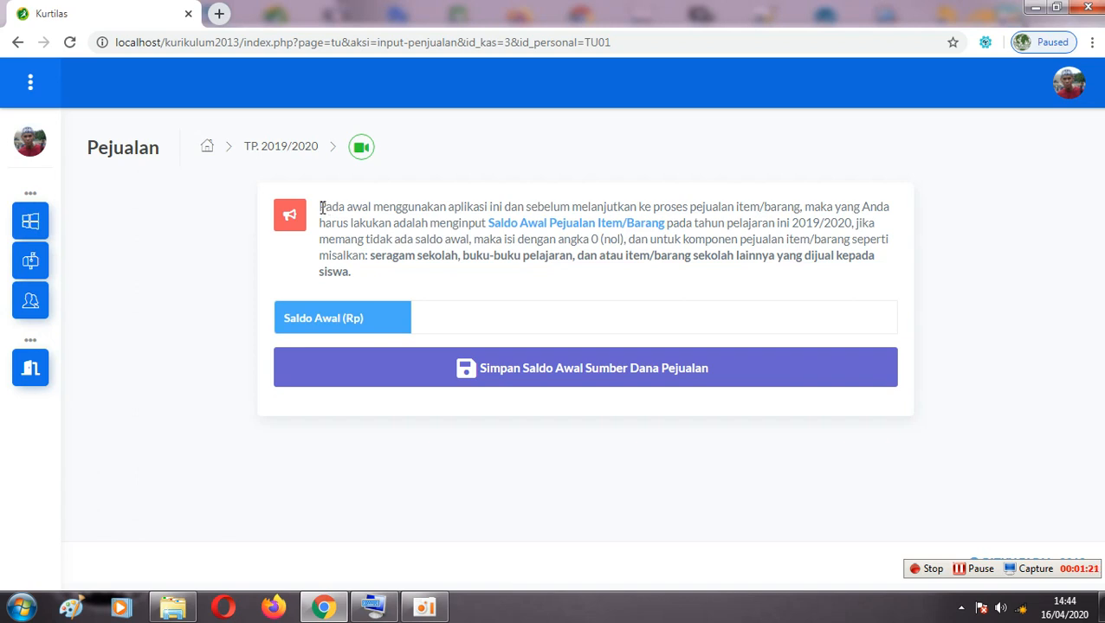
left_click_drag(322, 208, 789, 212)
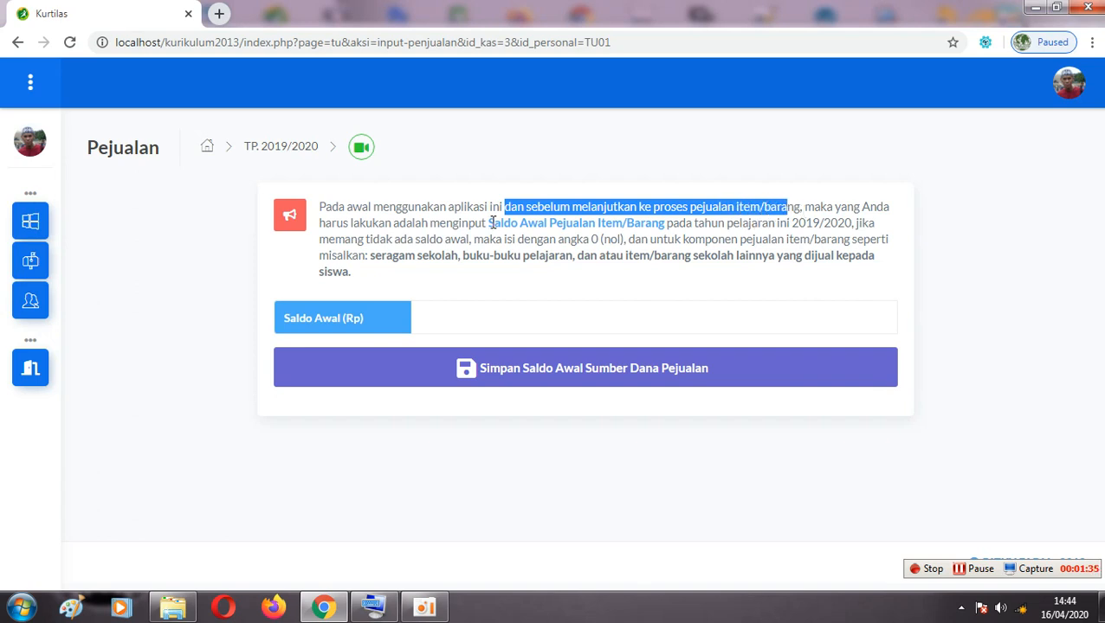
left_click_drag(489, 224, 790, 224)
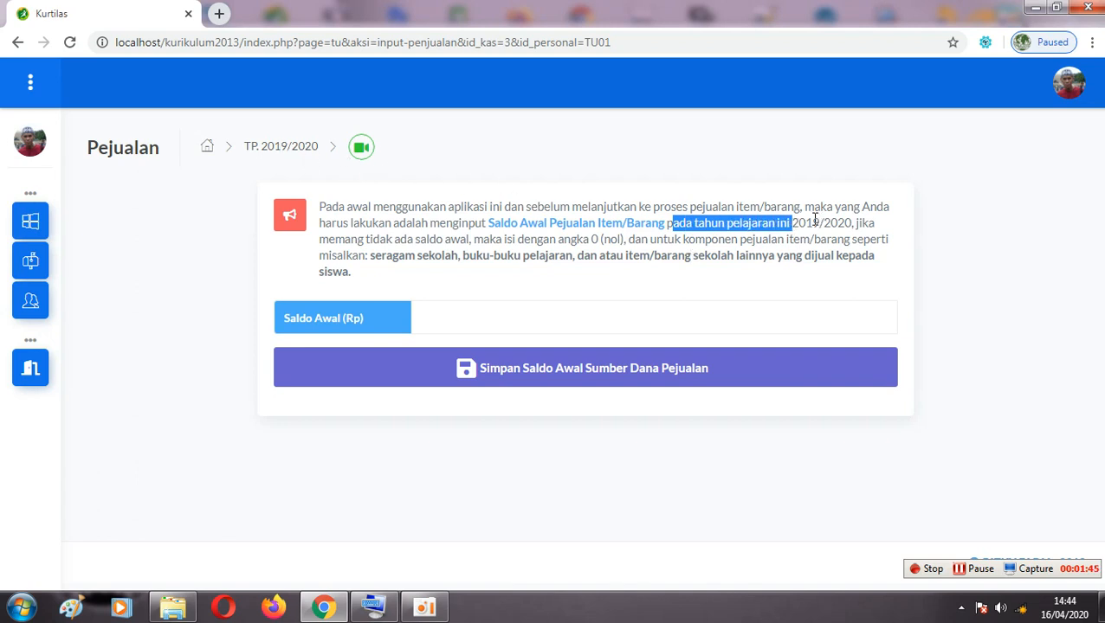
left_click_drag(483, 239, 611, 240)
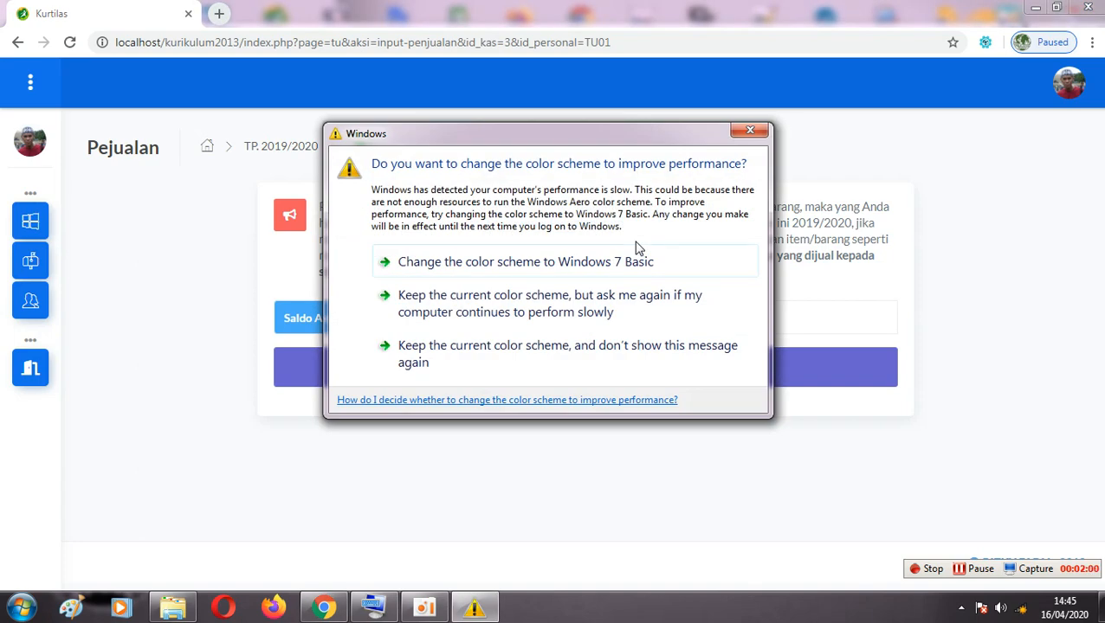
left_click(750, 130)
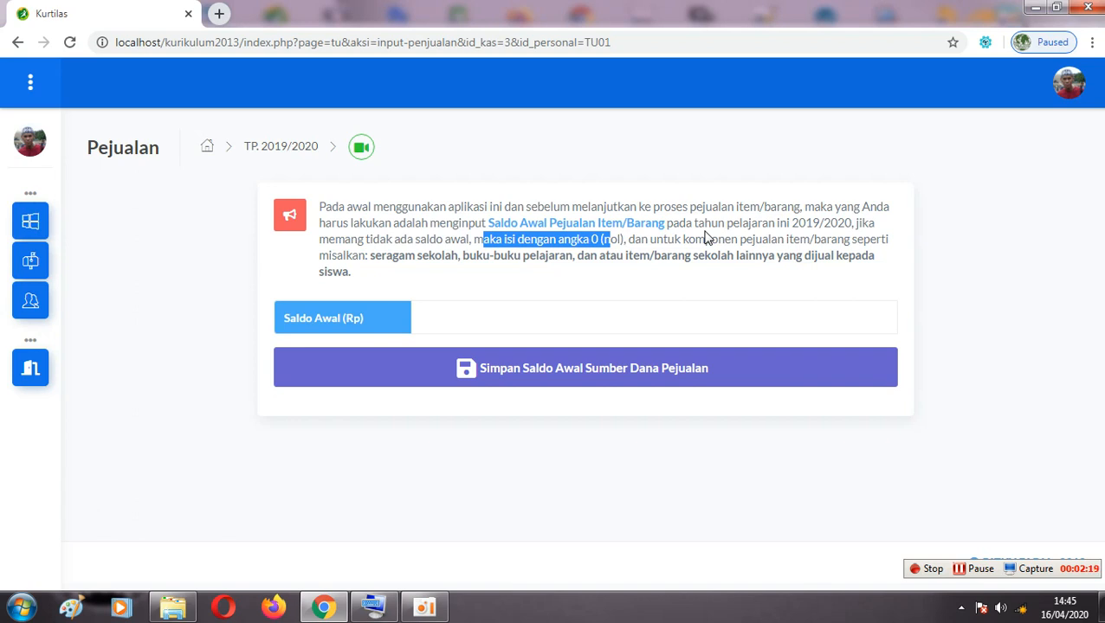
- Set the Saldo Awal (Rp) to 100000 and save it as the opening balance of the sales fund
left_click(478, 323)
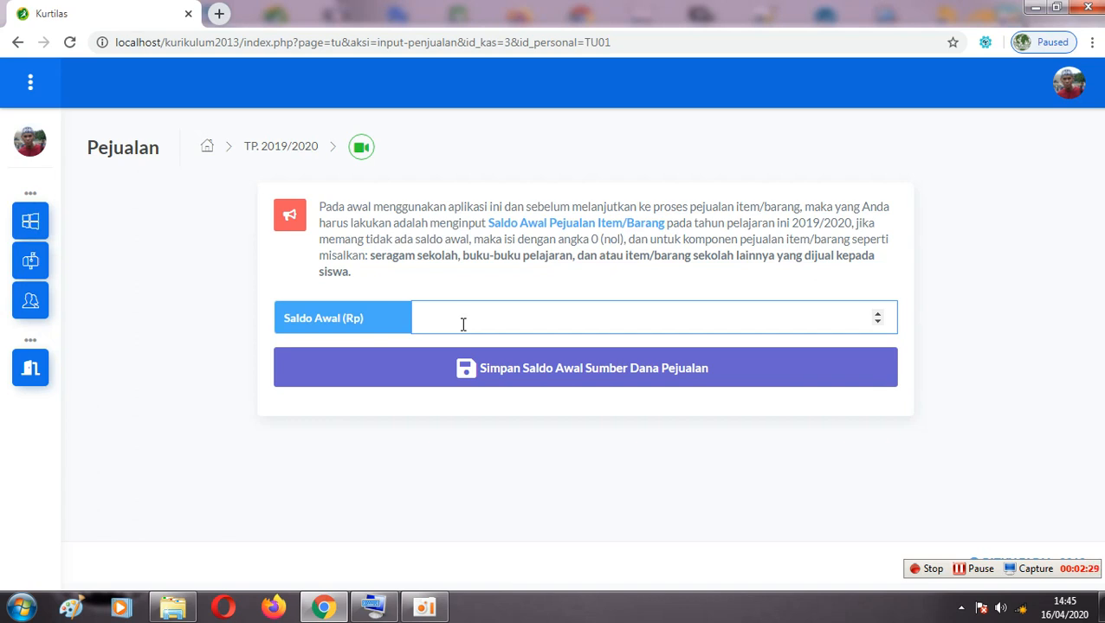
type("100000")
key("shift+Left")
key("shift+Left")
key("shift+Left")
key("shift+Left")
key("shift+Left")
key("shift+Left")
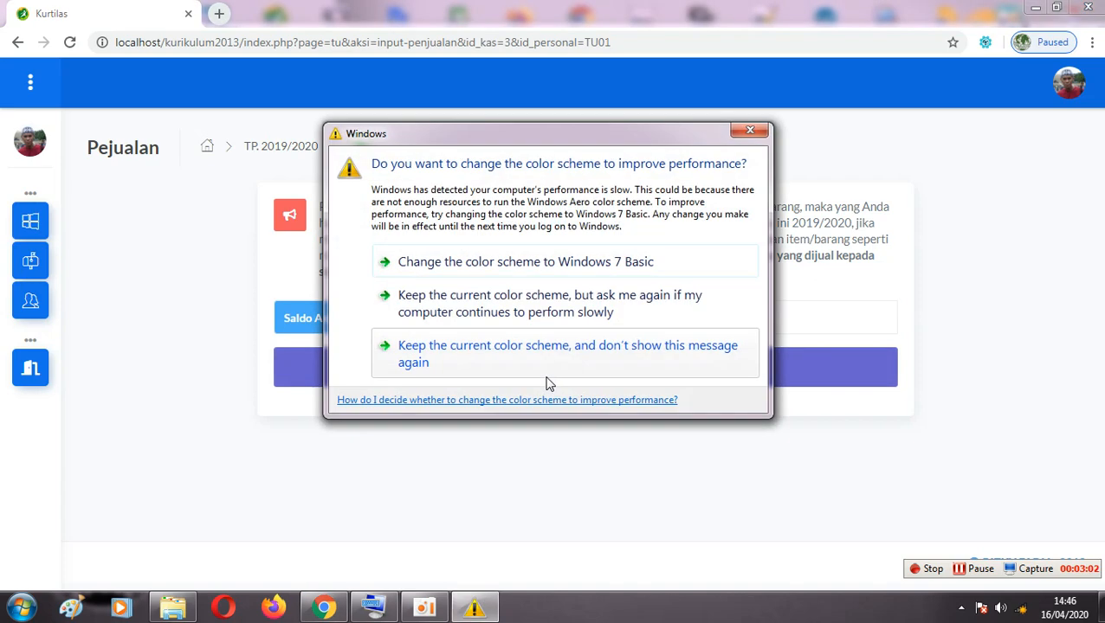
left_click(750, 130)
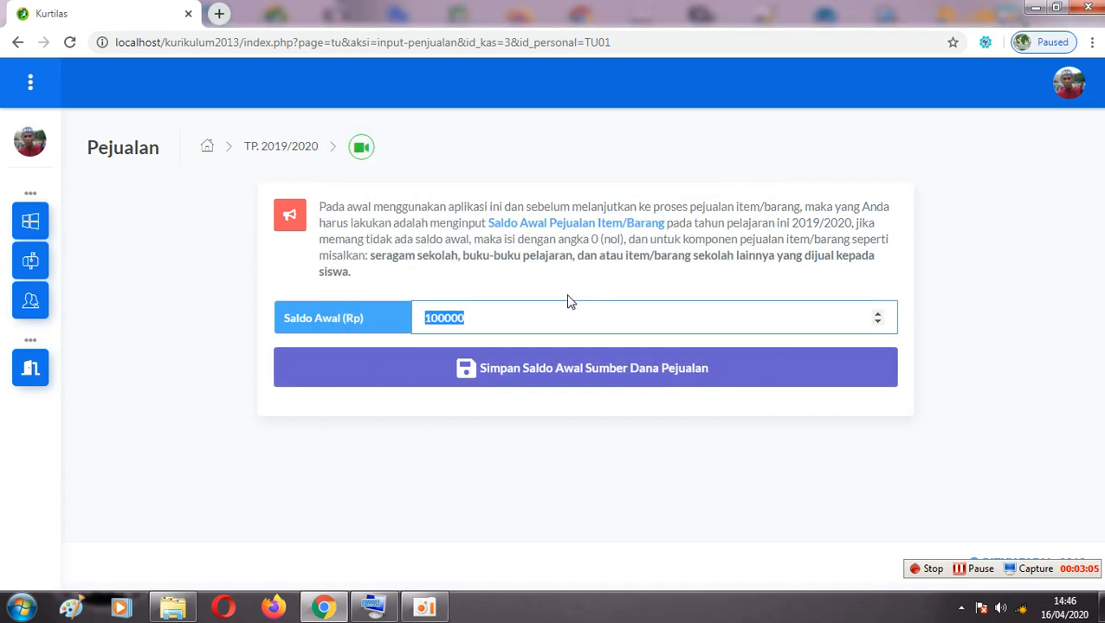
left_click(578, 372)
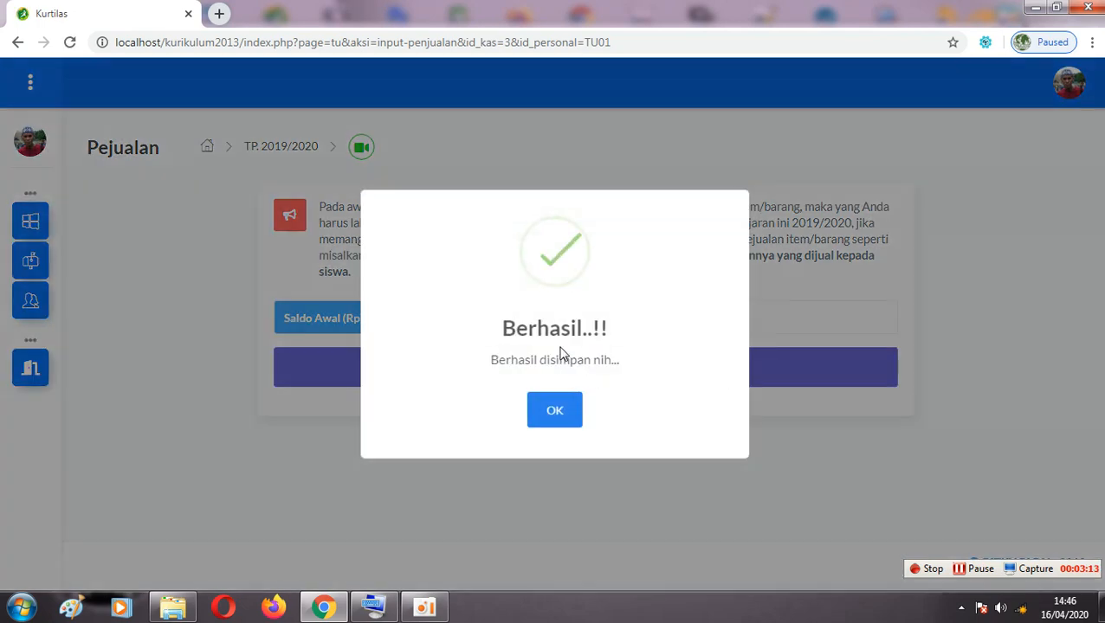
left_click(554, 408)
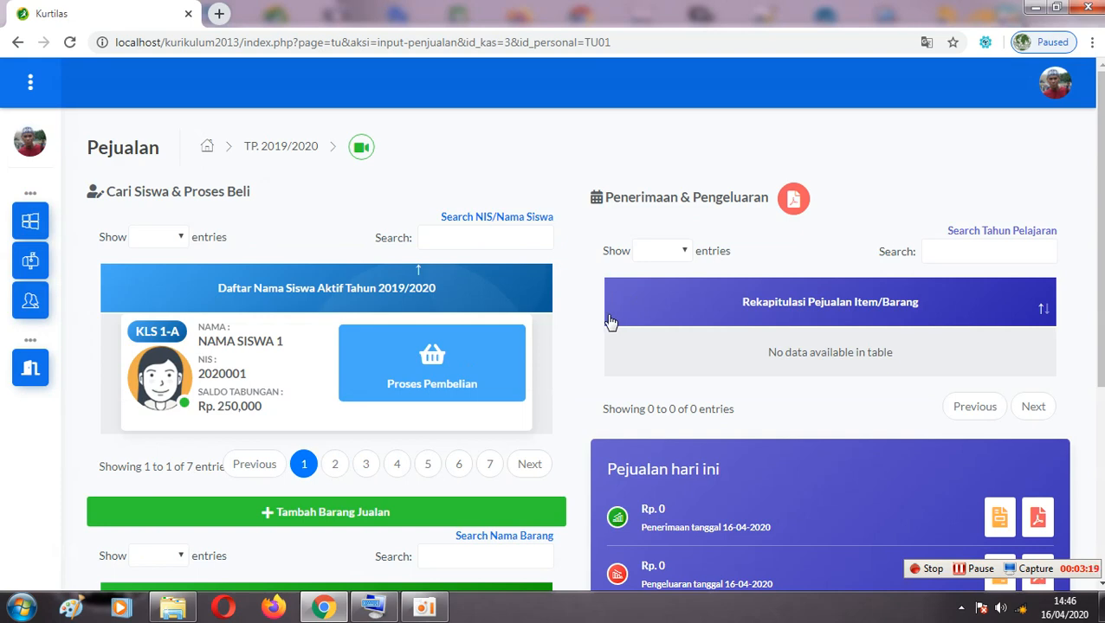
- Examine the Cari Siswa & Proses Beli section, including its search by NIS or student name
left_click_drag(1100, 161, 1100, 175)
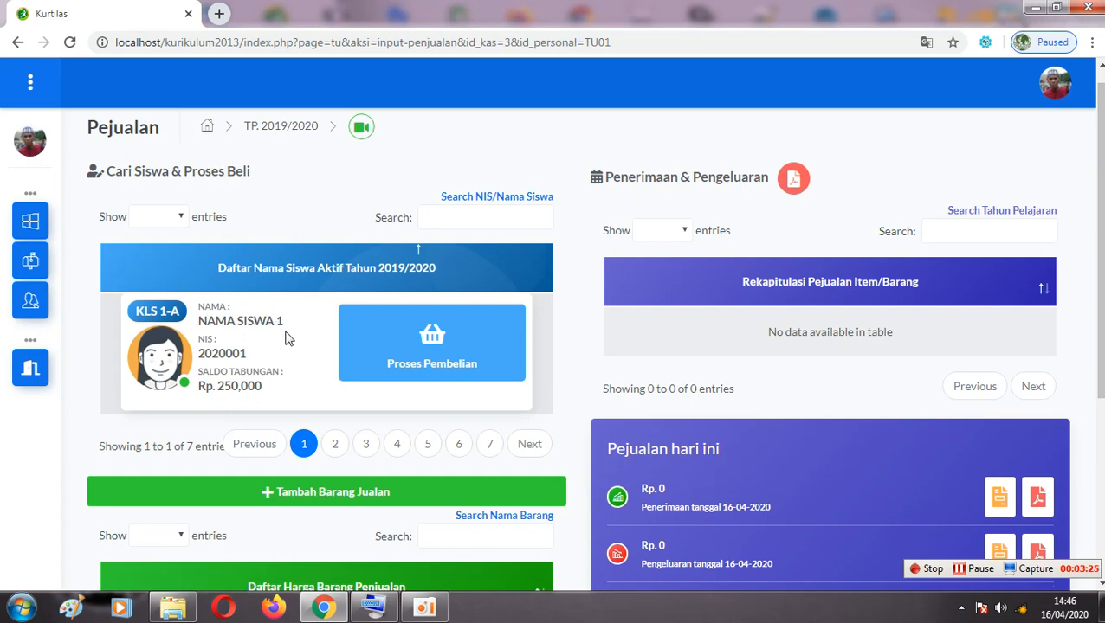
left_click(447, 216)
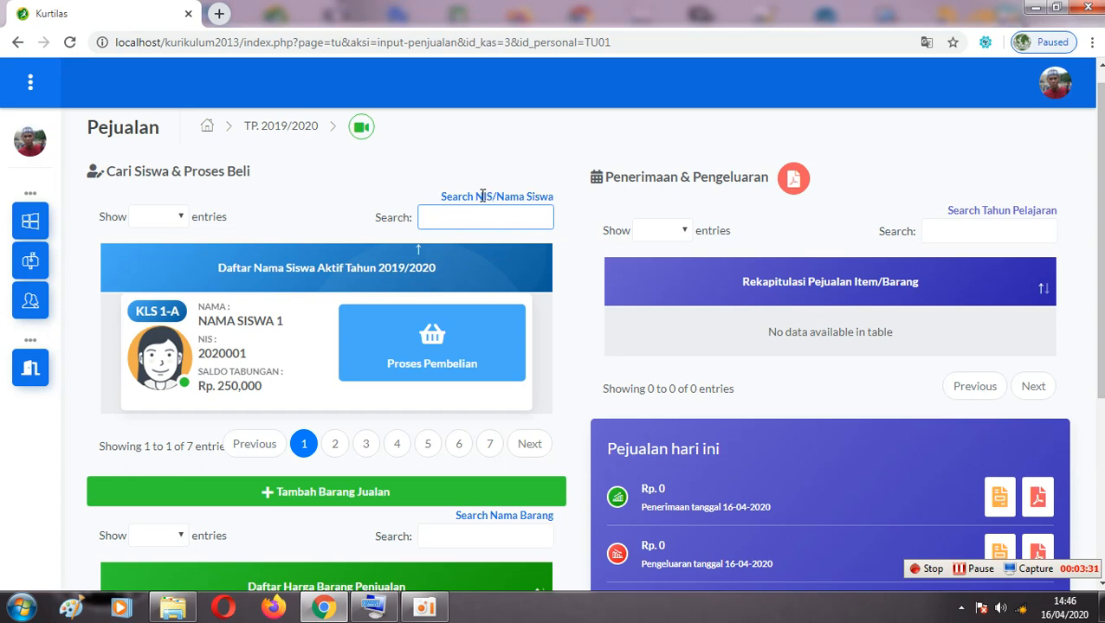
left_click_drag(474, 196, 539, 196)
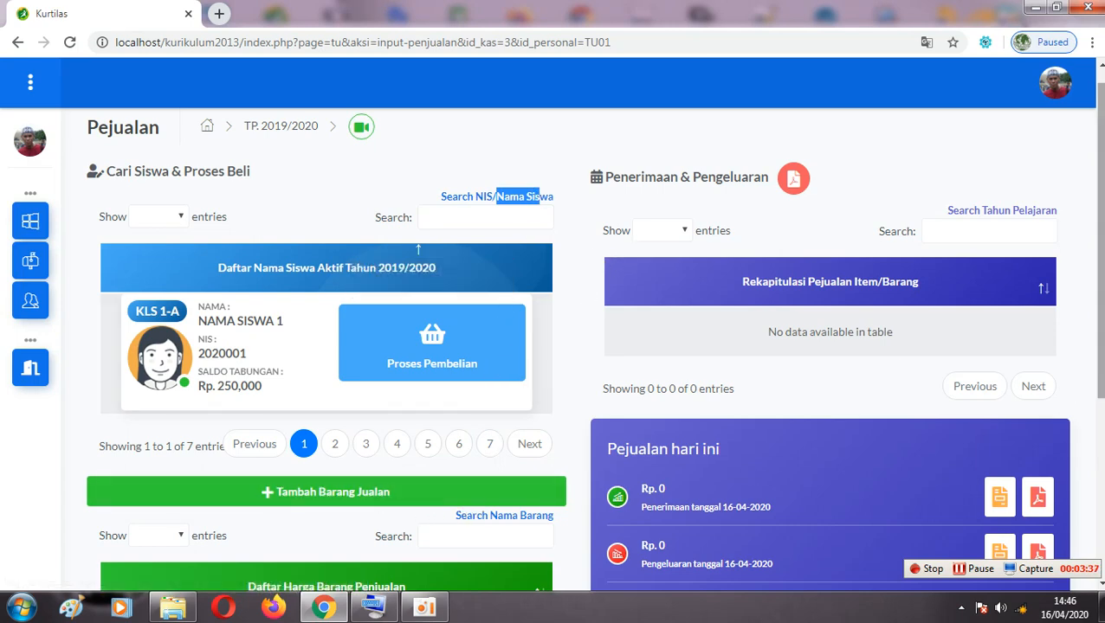
scroll(606, 451, "down", 1)
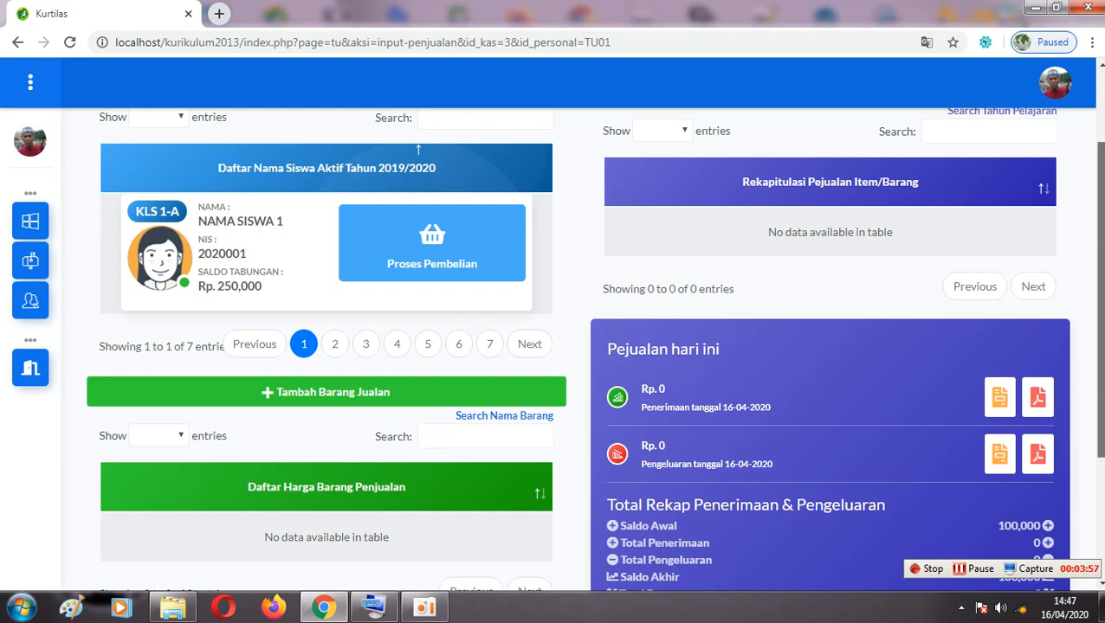
scroll(1098, 364, "up", 1)
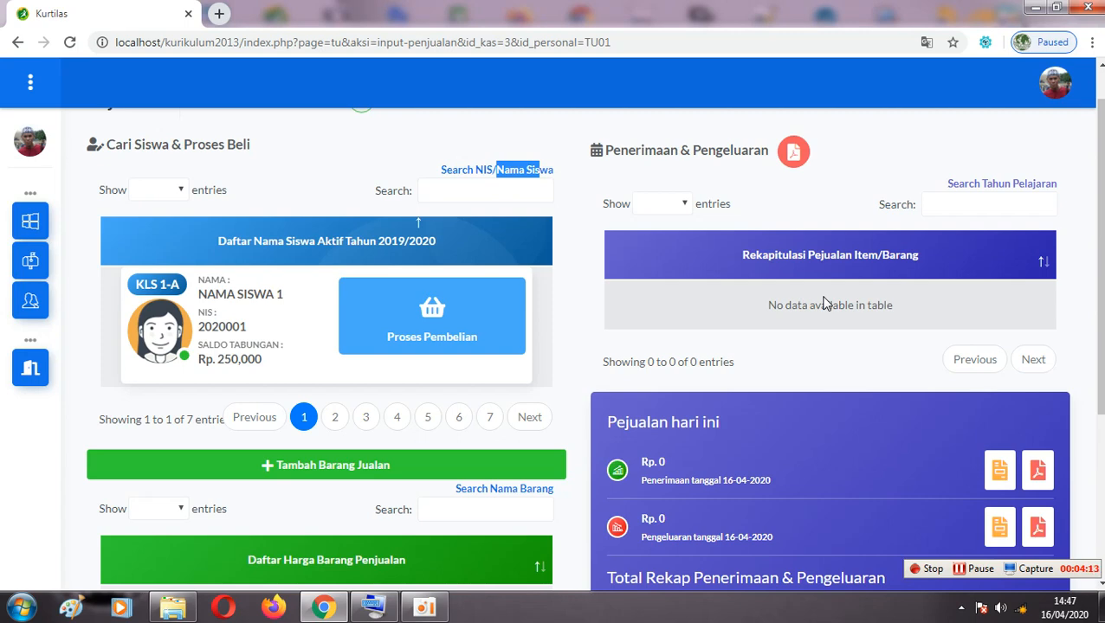
- Read the Pejualan hari ini figures, the Total Rekap Penerimaan & Pengeluaran and the note about the opening balance
left_click_drag(1101, 290, 1101, 428)
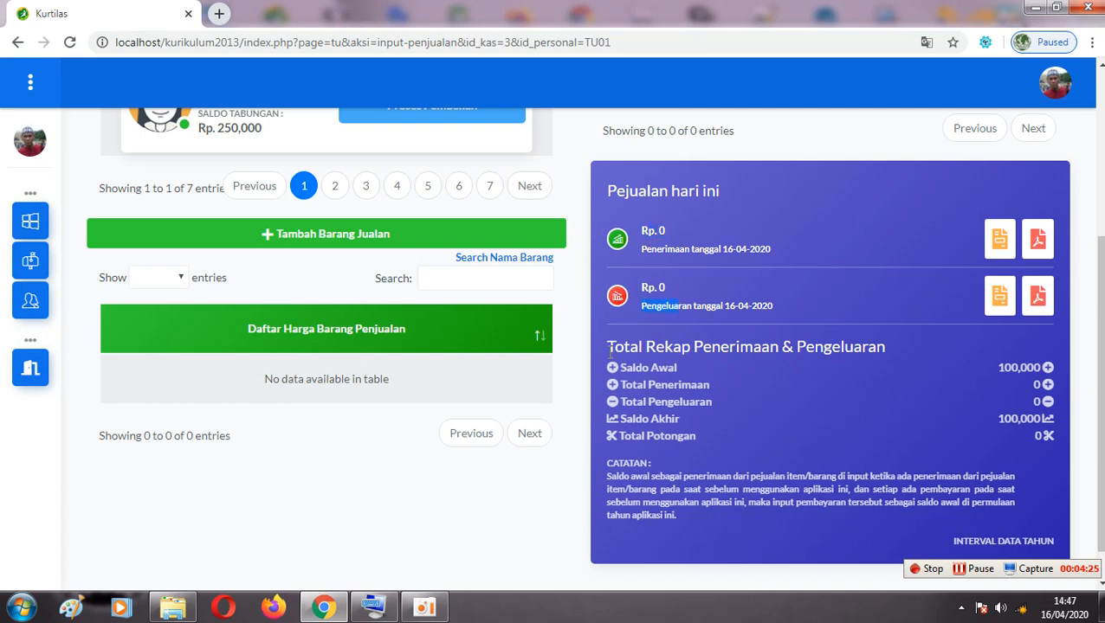
left_click_drag(608, 347, 706, 388)
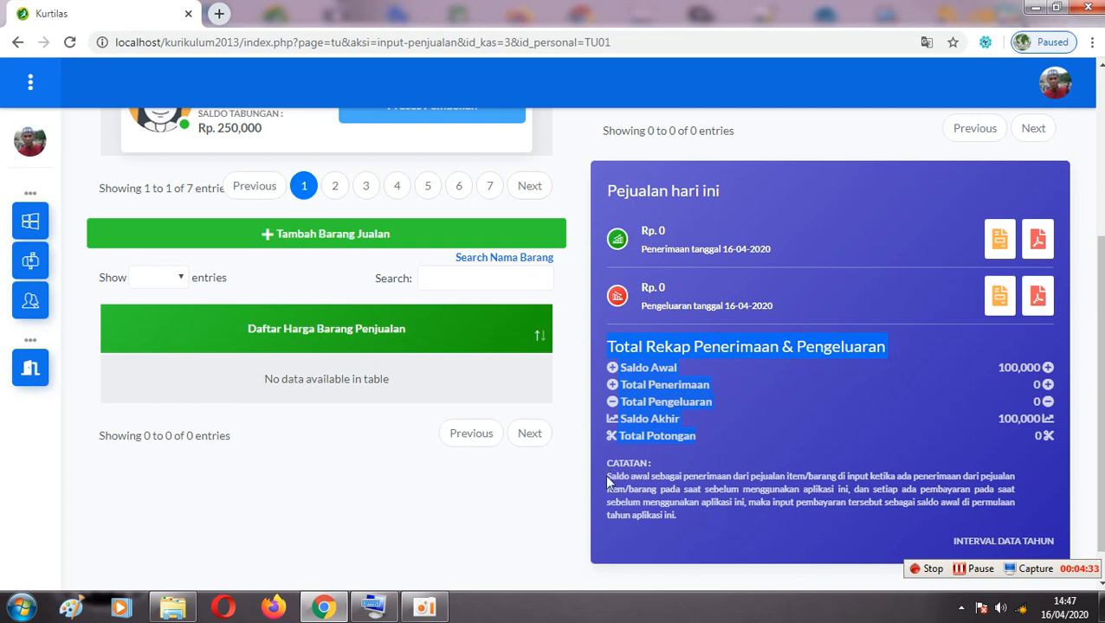
left_click_drag(608, 481, 936, 473)
left_click_drag(606, 489, 631, 490)
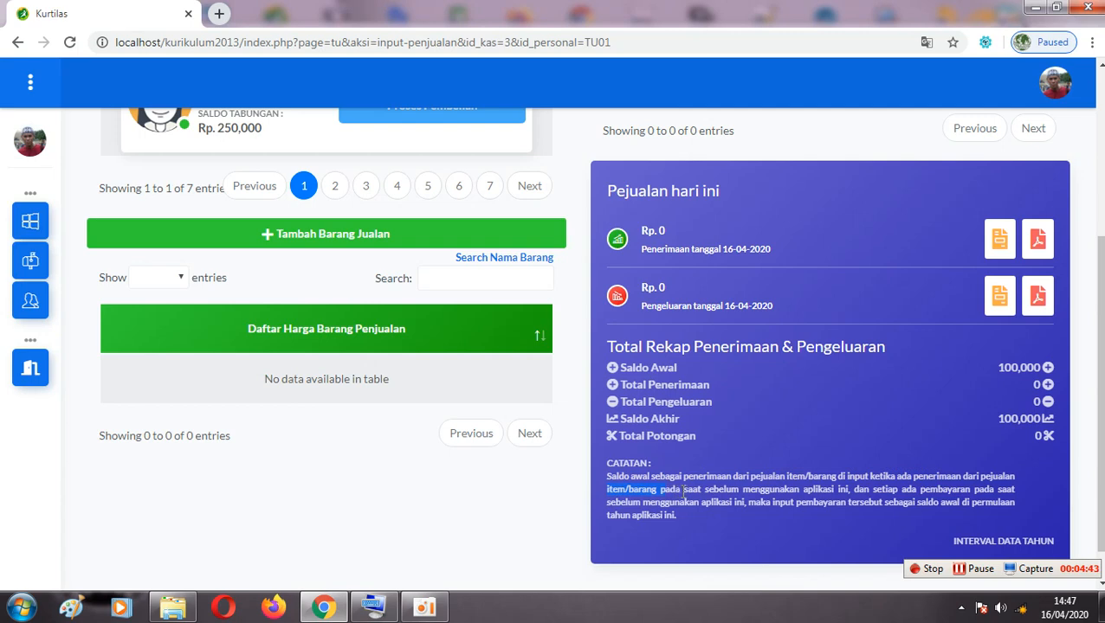
left_click_drag(705, 490, 977, 491)
left_click_drag(646, 503, 848, 505)
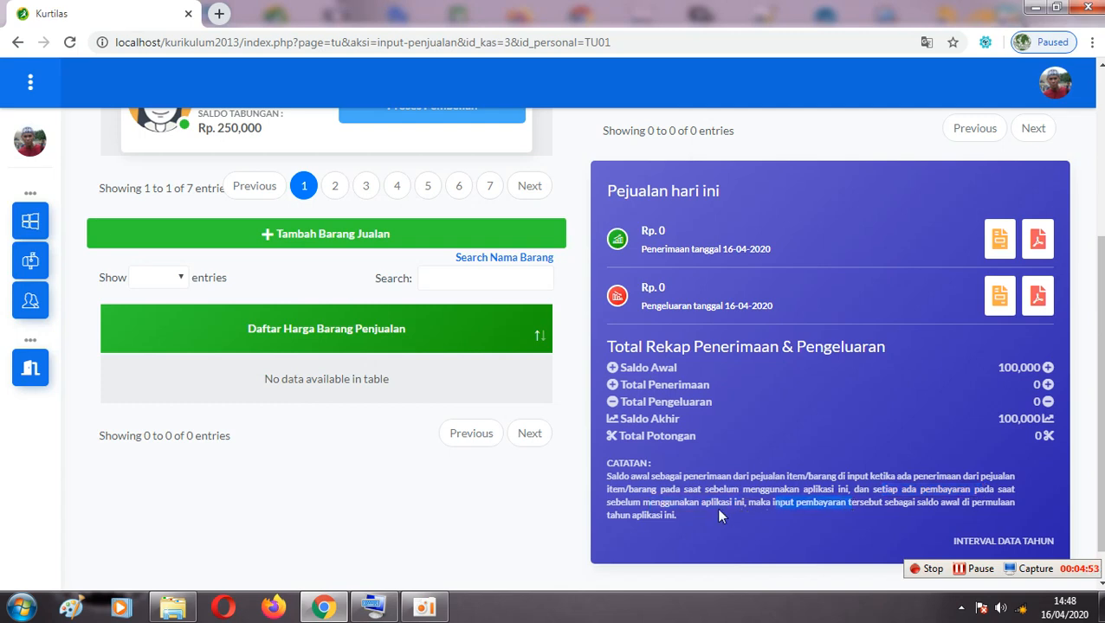
left_click_drag(637, 516, 686, 520)
left_click_drag(1100, 394, 1096, 293)
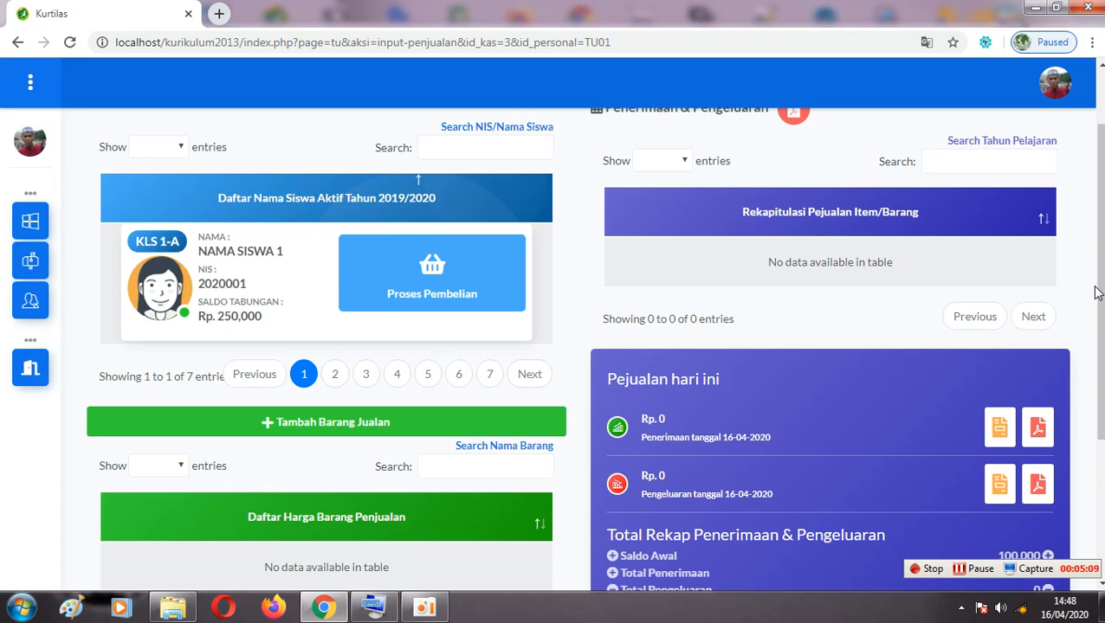
- Start adding a new sale item with Buku IPA Kelas 1 as its Nama Barang Penjualan
left_click_drag(1100, 292, 1102, 364)
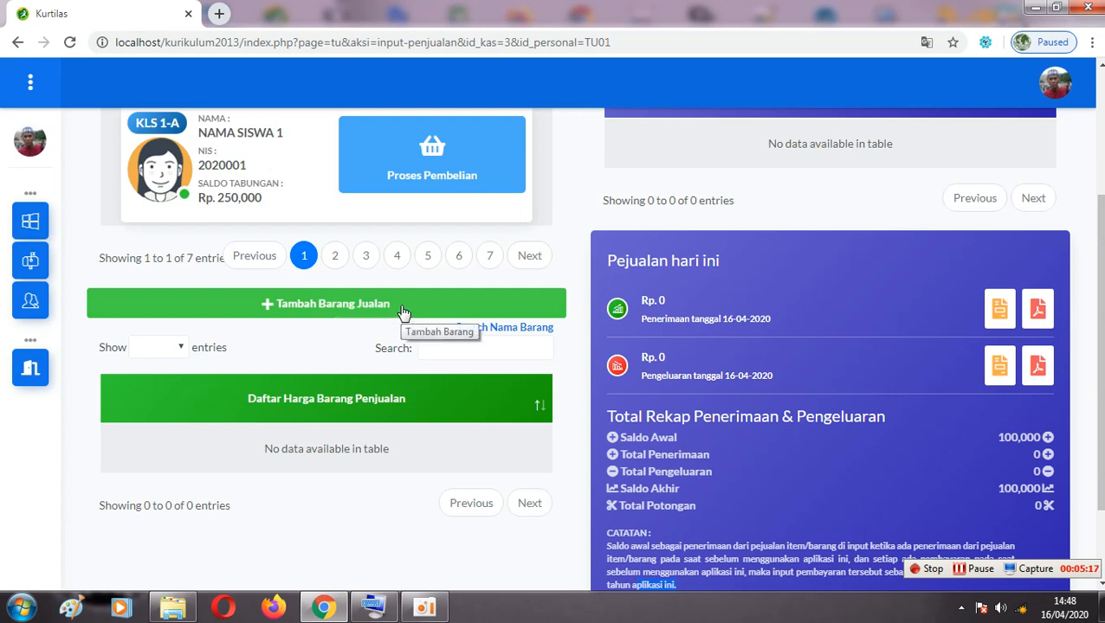
left_click(346, 303)
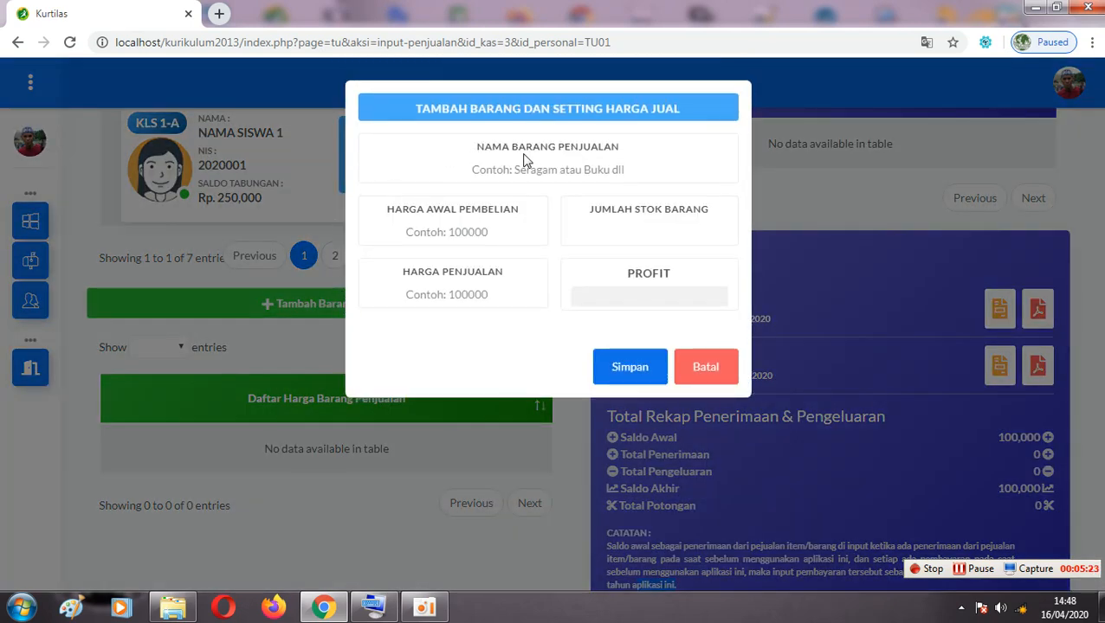
left_click(372, 607)
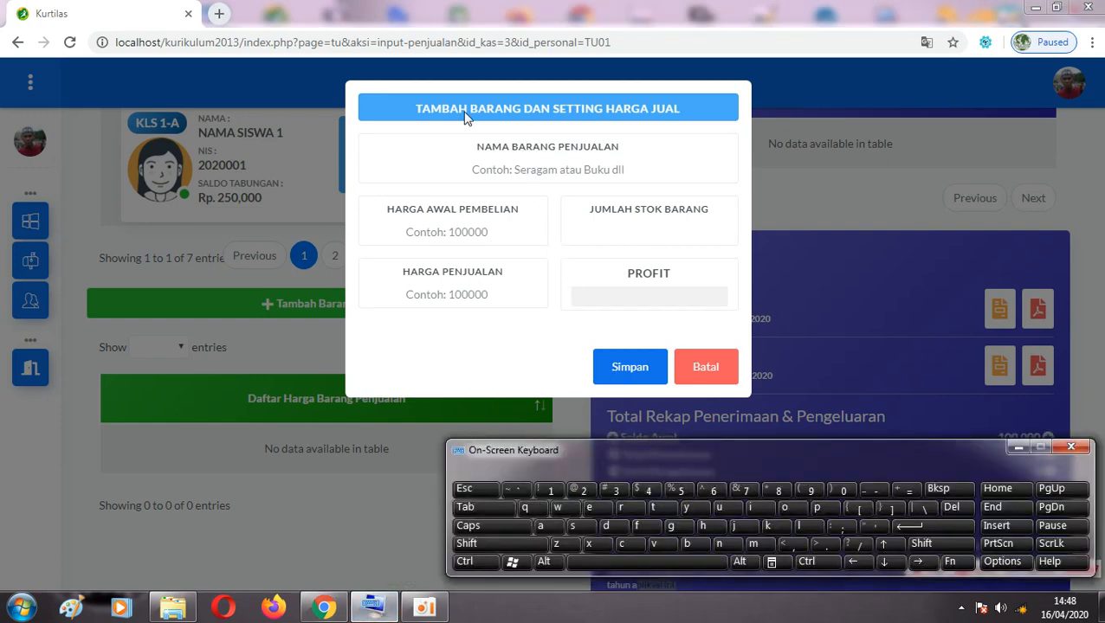
left_click(560, 165)
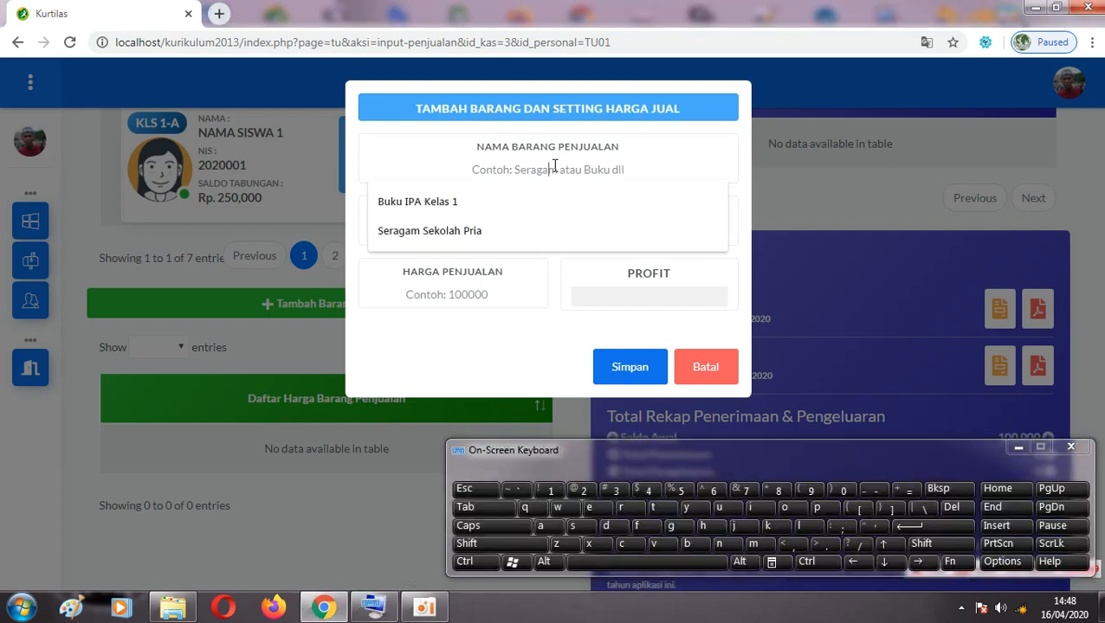
left_click(443, 210)
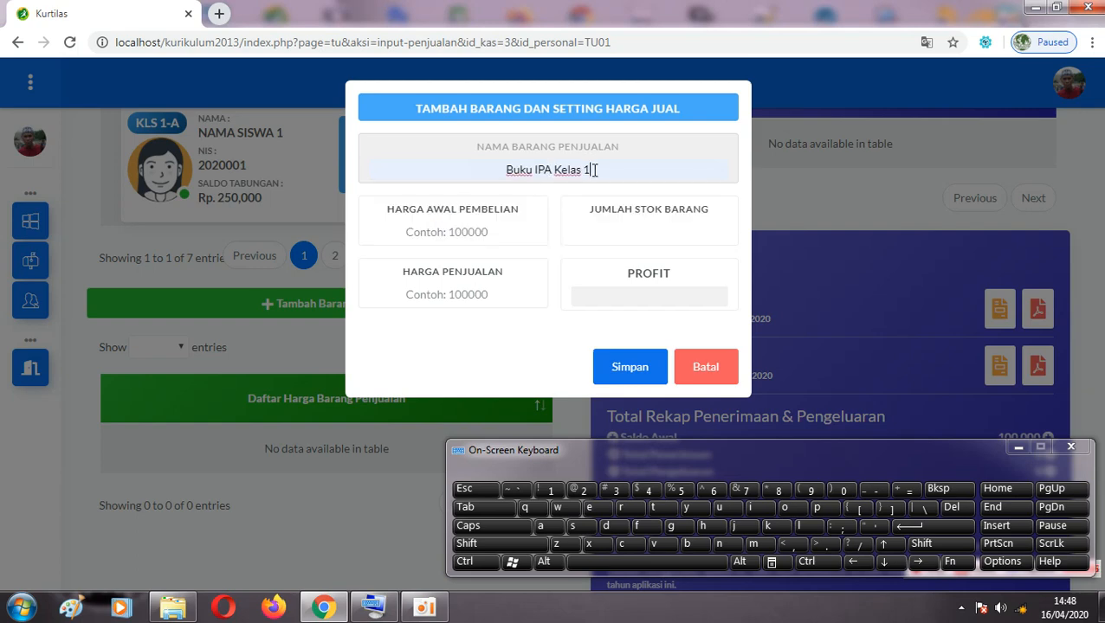
- Set the item's Harga Awal Pembelian to 50000, Jumlah Stok Barang to 20 and Harga Penjualan to 60000
left_click(472, 231)
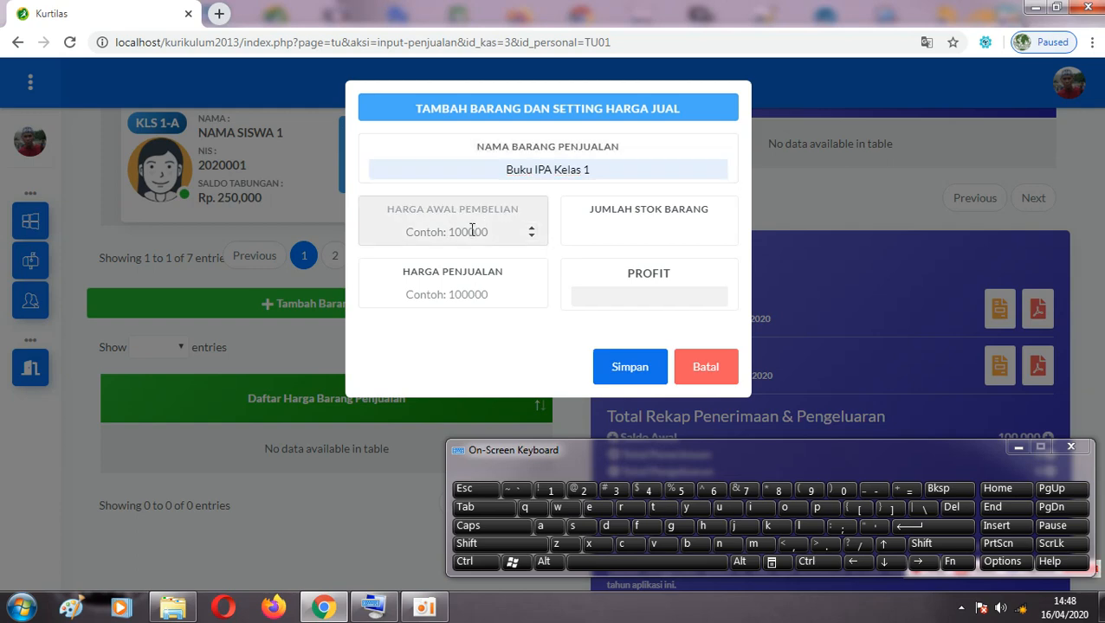
type("50000")
left_click(655, 235)
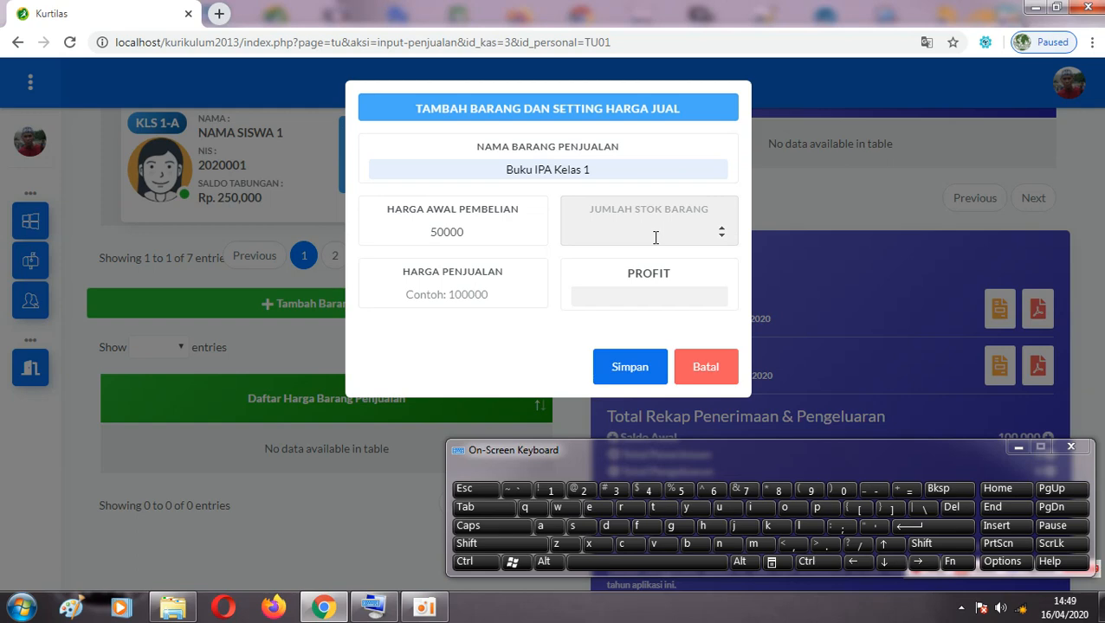
type("20")
left_click(468, 291)
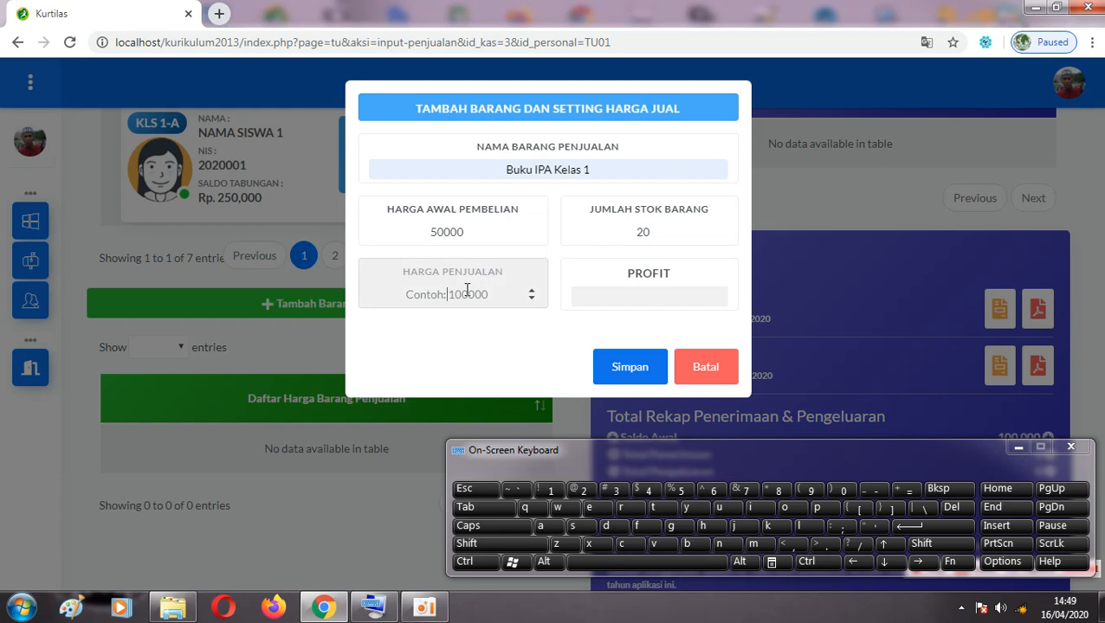
type("60000")
- Check the item's prices, stock and profit, then save it and put away the on-screen keyboard
left_click_drag(437, 232, 458, 233)
left_click(629, 236)
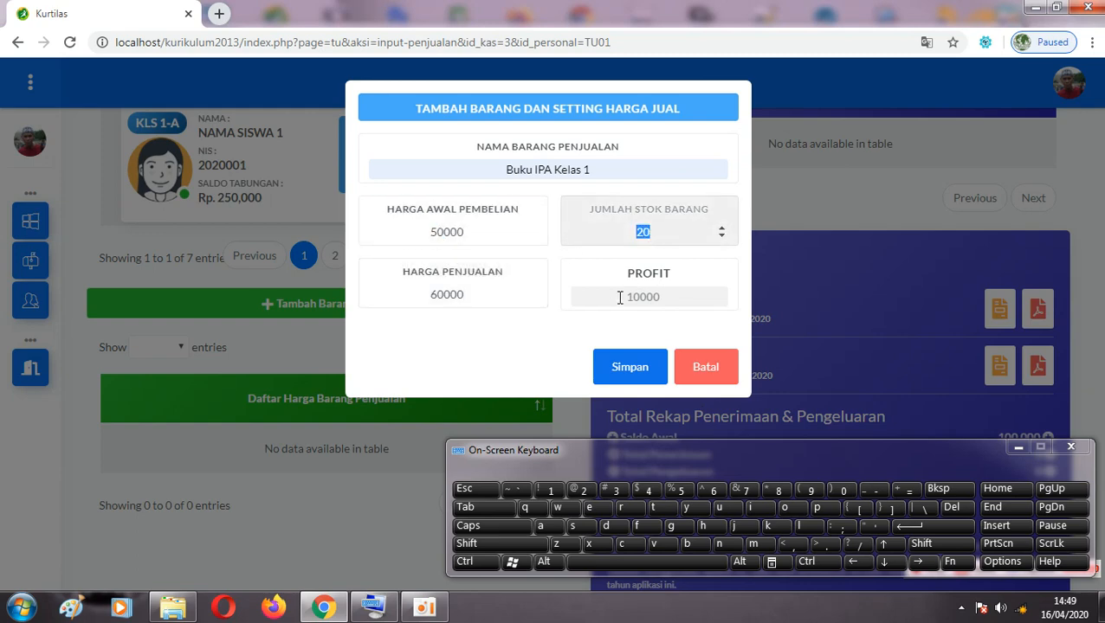
left_click(413, 284)
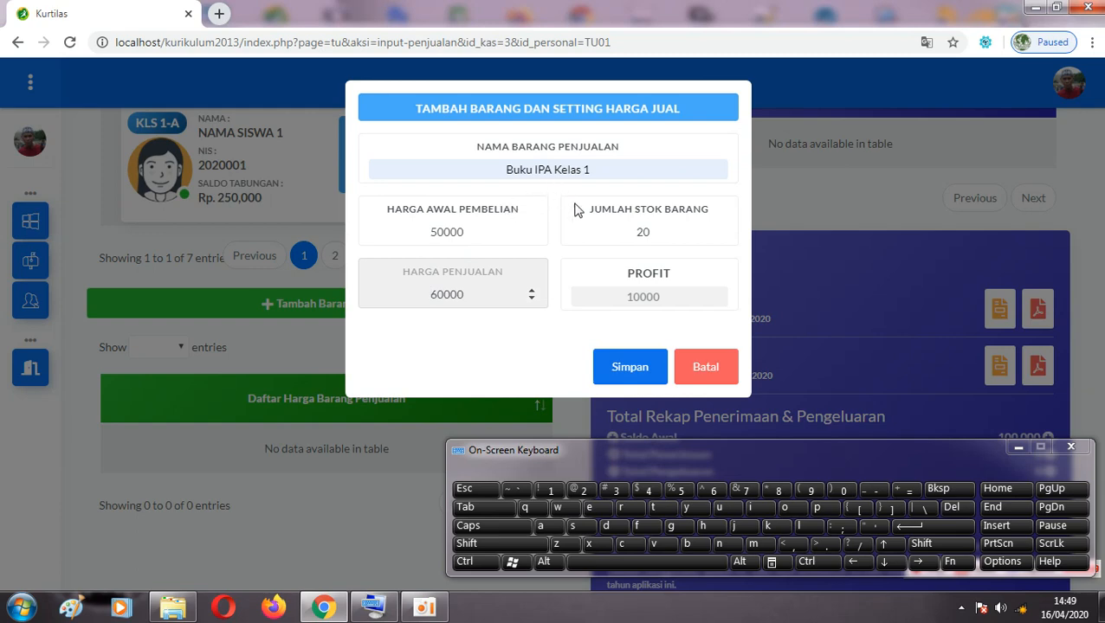
left_click(625, 368)
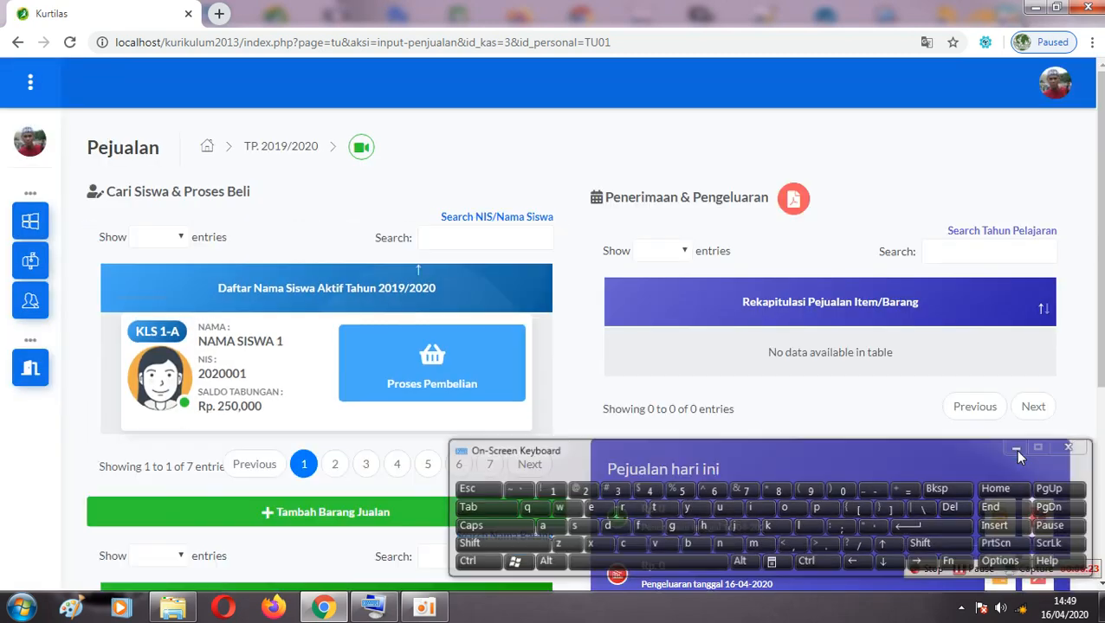
left_click(1018, 448)
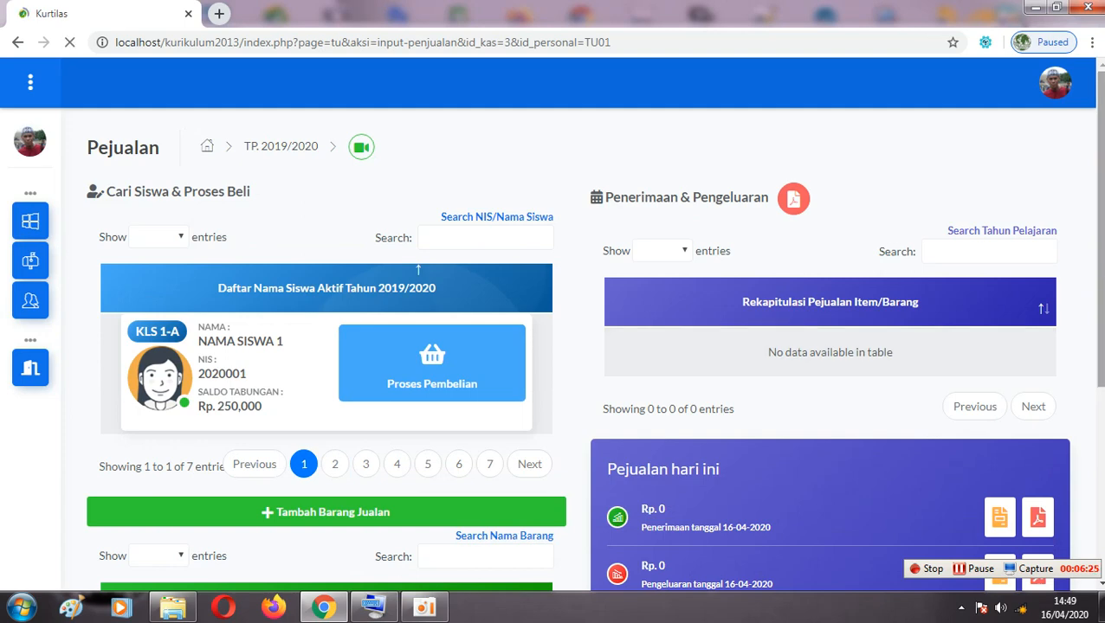
- Start adding another sale item with Seragam Sekolah Pria as its Nama Barang Penjualan
scroll(1102, 266, "down", 3)
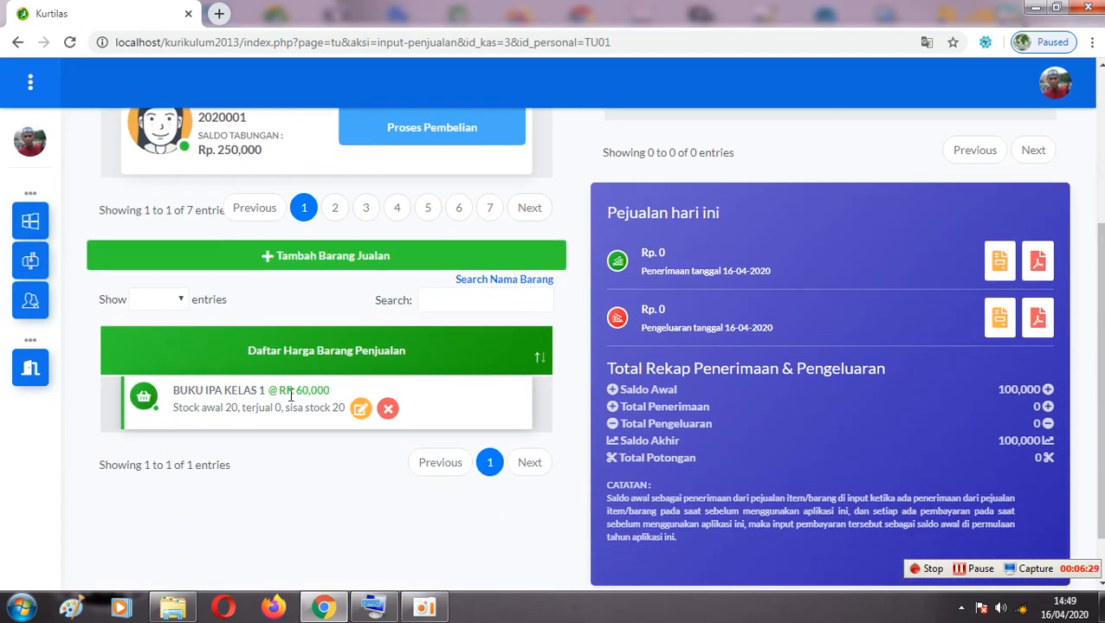
left_click(344, 260)
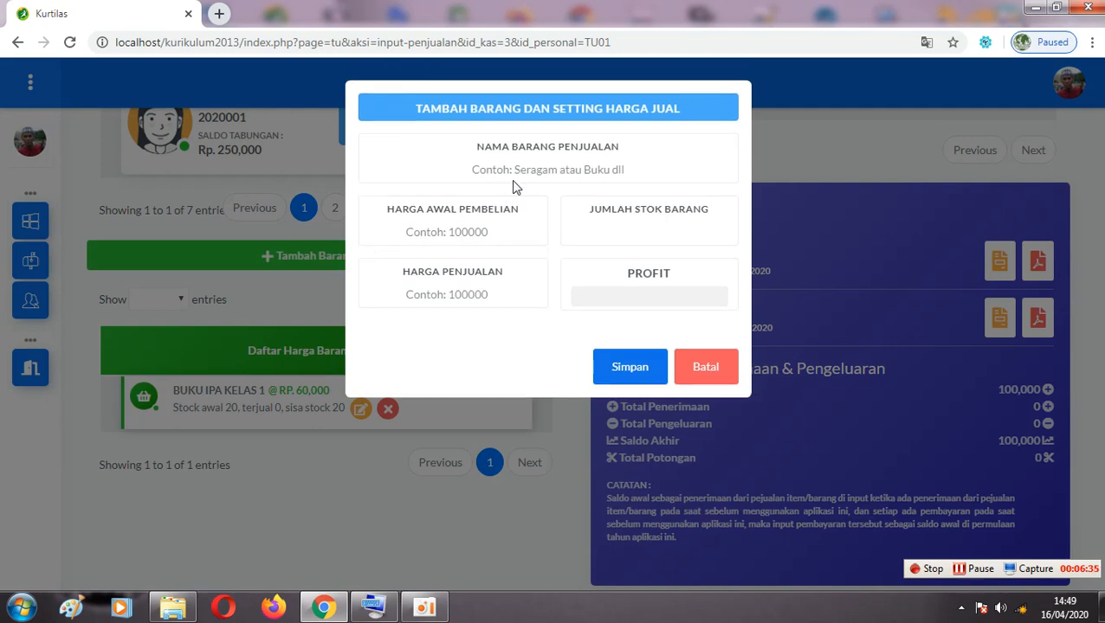
left_click(530, 170)
left_click(488, 232)
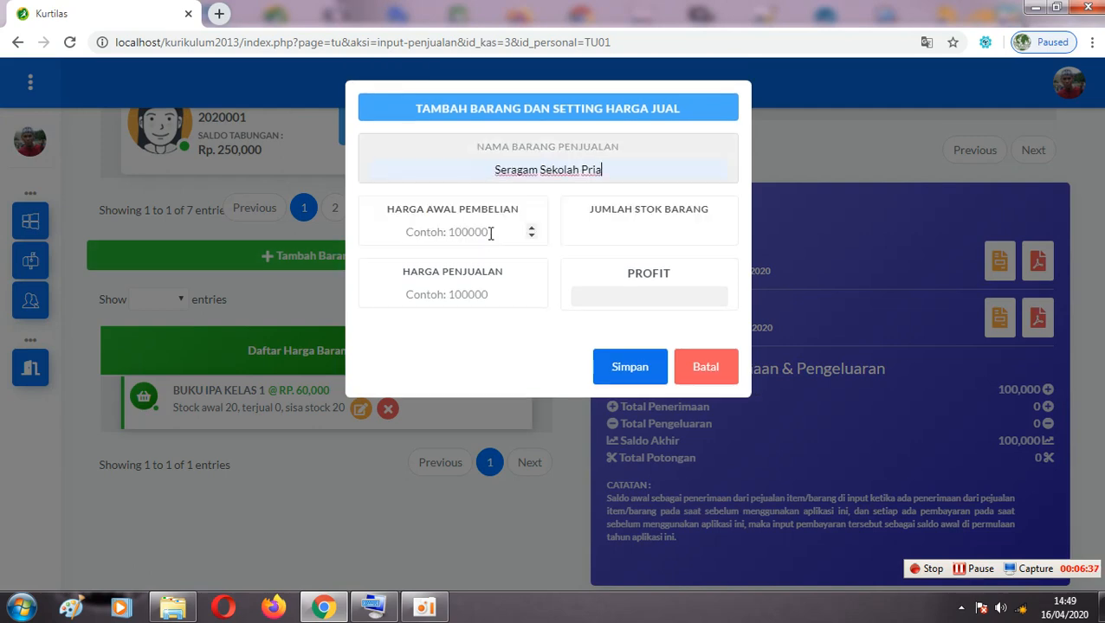
- Set Harga Awal Pembelian to 70000, Jumlah Stok Barang to 30 and Harga Penjualan to 90000, and save the men's uniform item
left_click(466, 237)
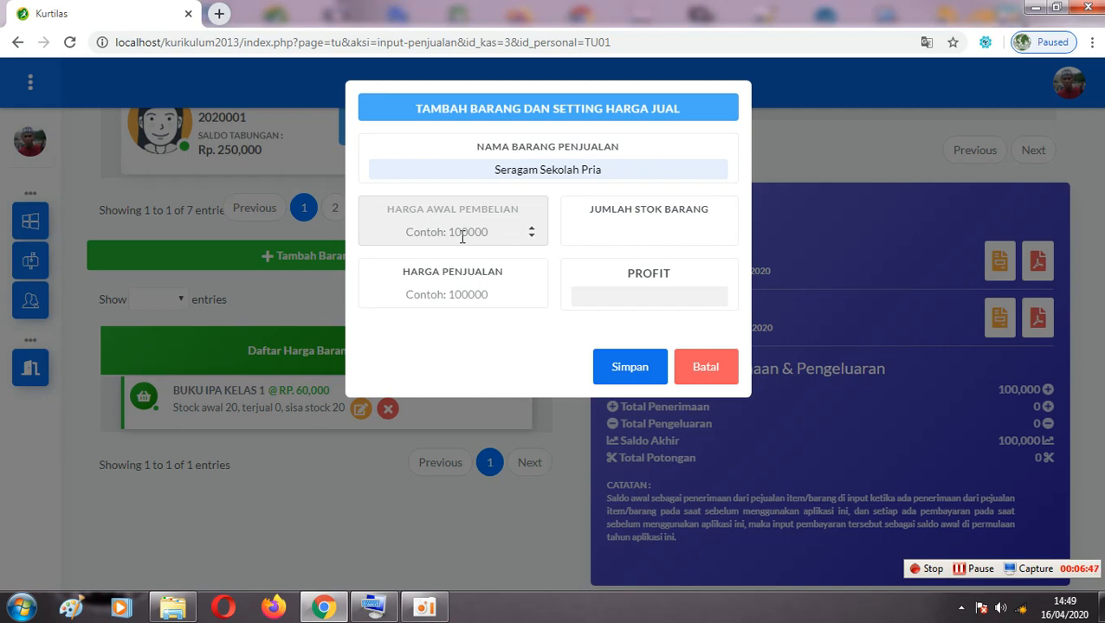
type("70000")
left_click(639, 237)
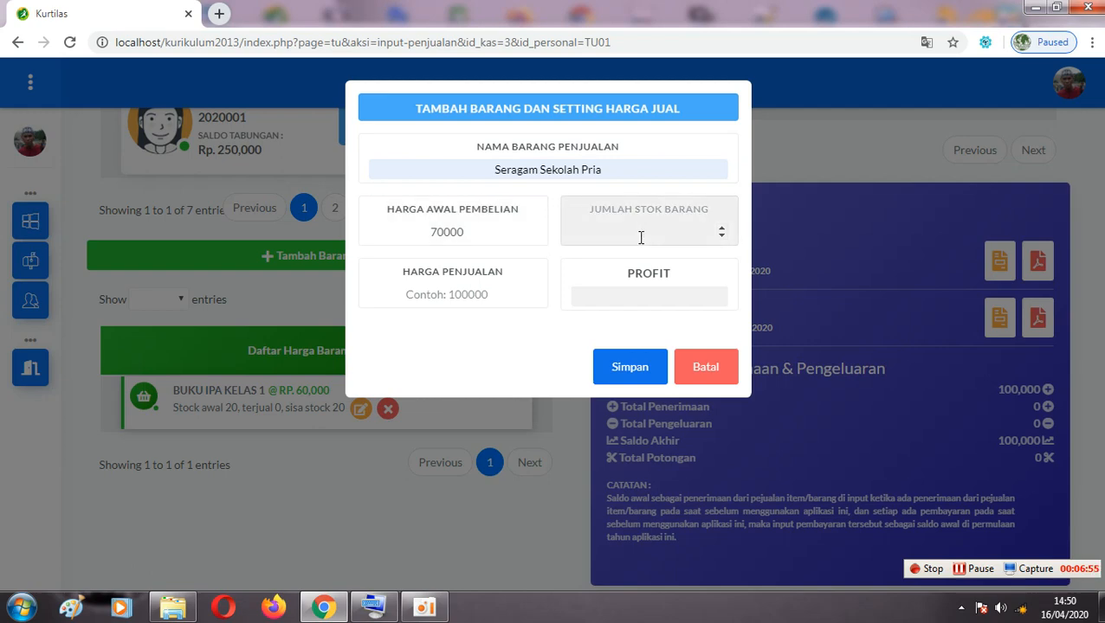
left_click(471, 299)
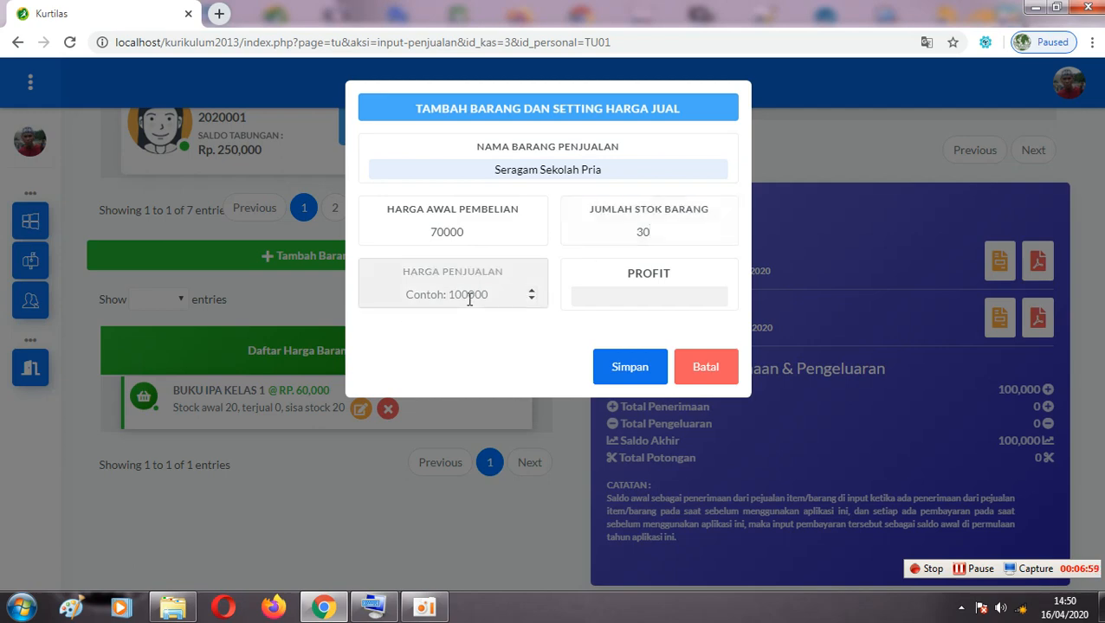
type("90000")
left_click(613, 371)
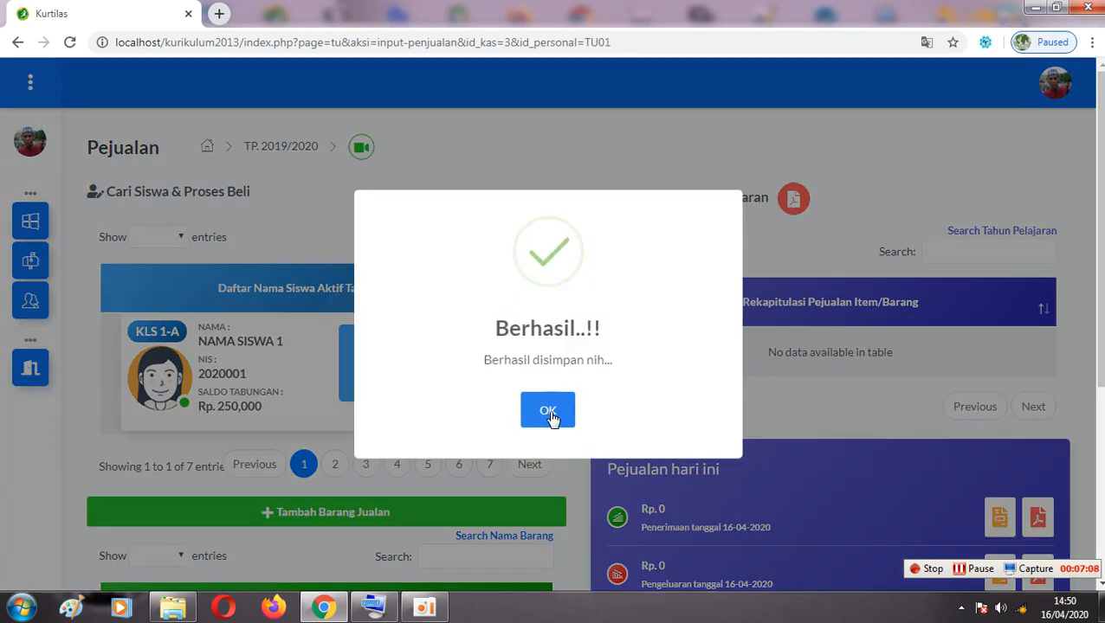
left_click(551, 416)
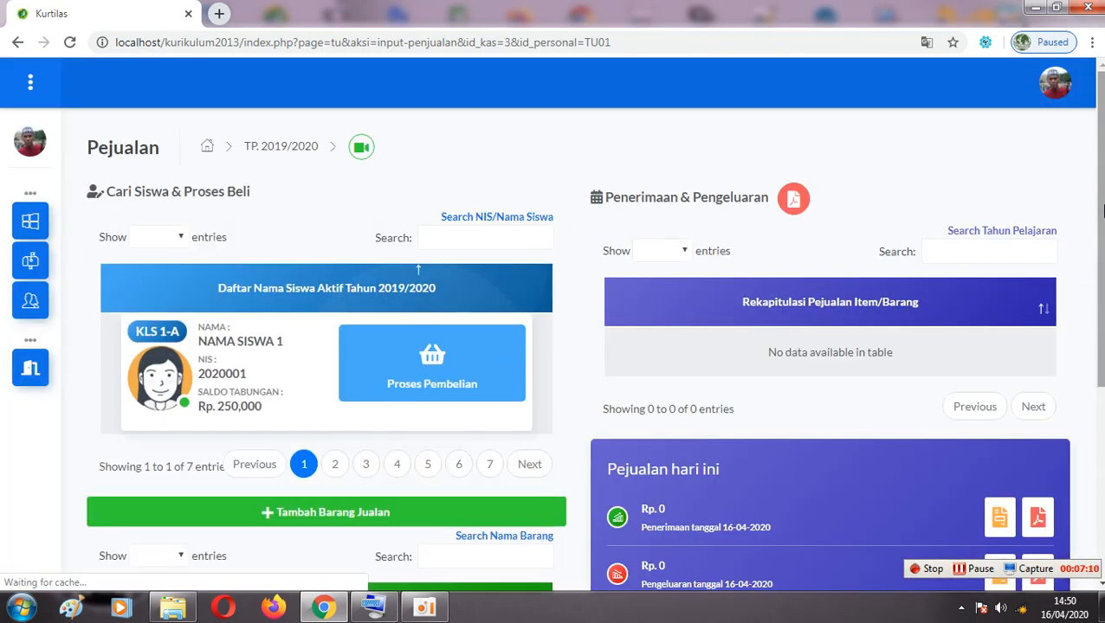
- Start adding a further sale item and change its suggested name to Seragam Sekolah Wanita
scroll(415, 303, "down", 3)
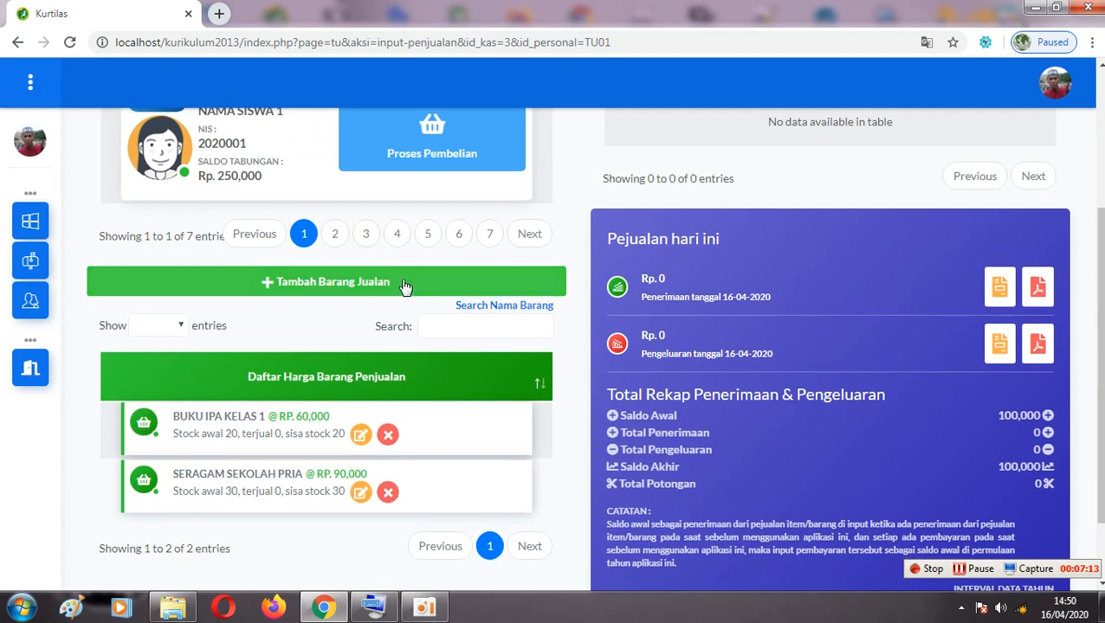
left_click(374, 285)
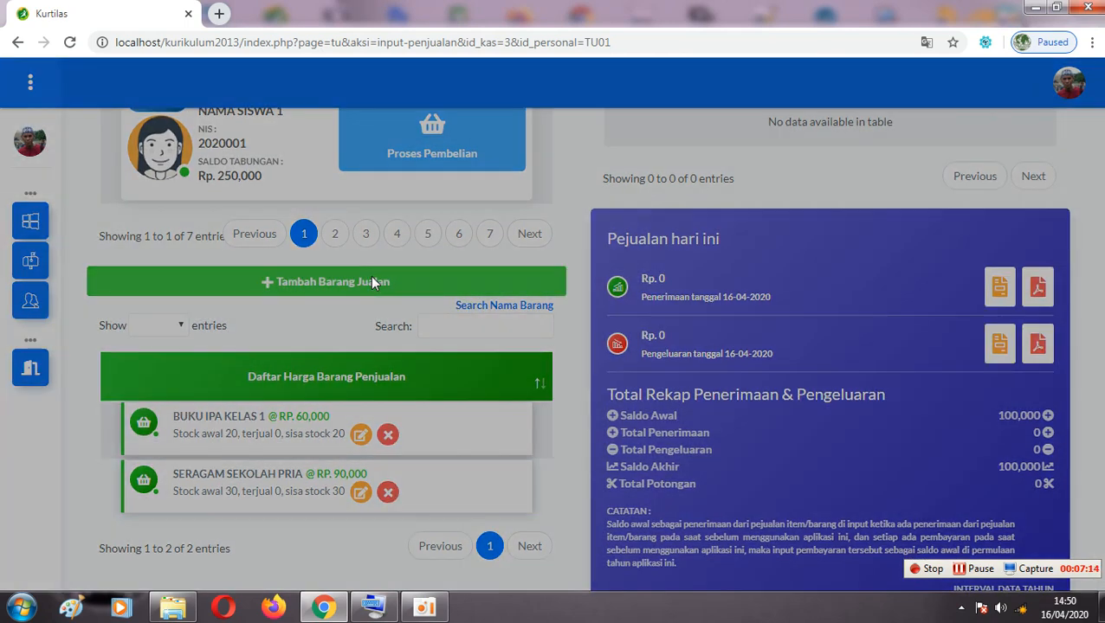
left_click(555, 169)
left_click(523, 232)
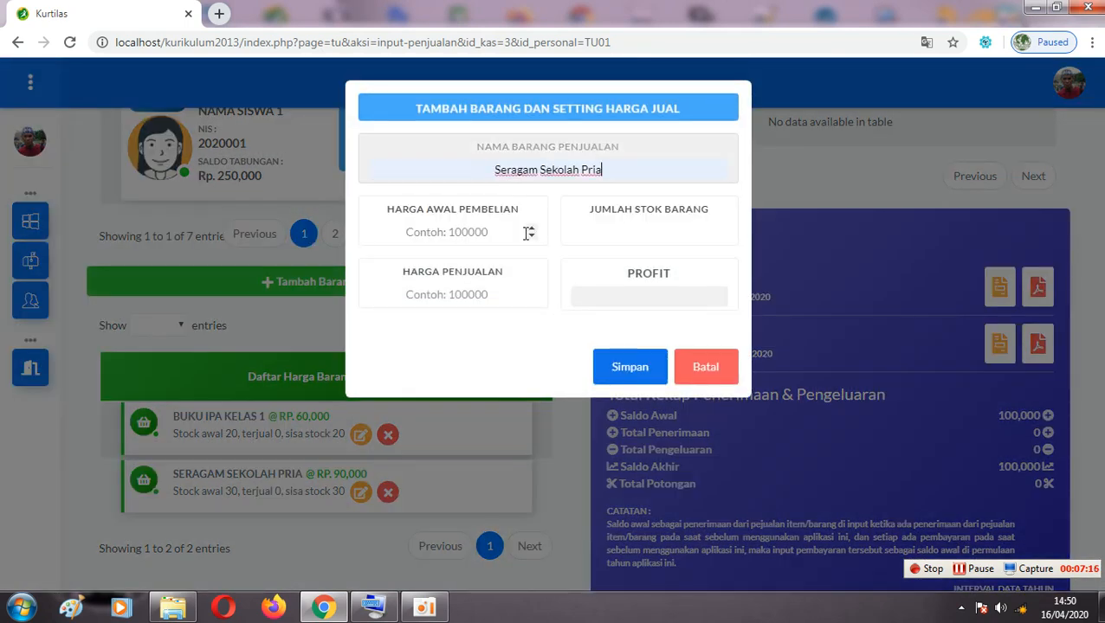
left_click(373, 608)
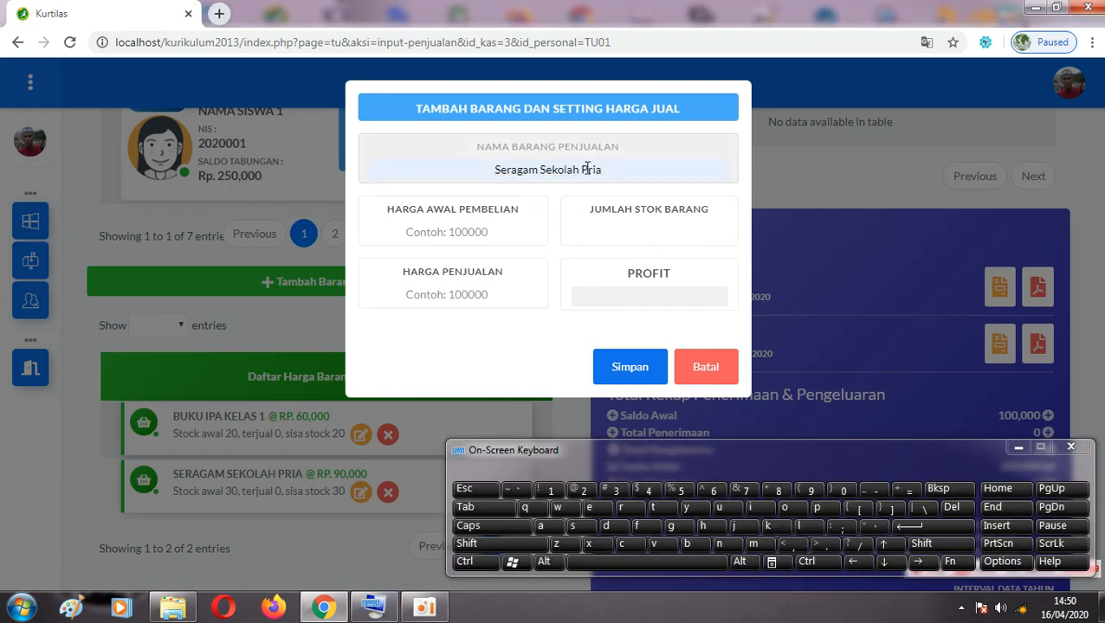
left_click_drag(581, 168, 604, 169)
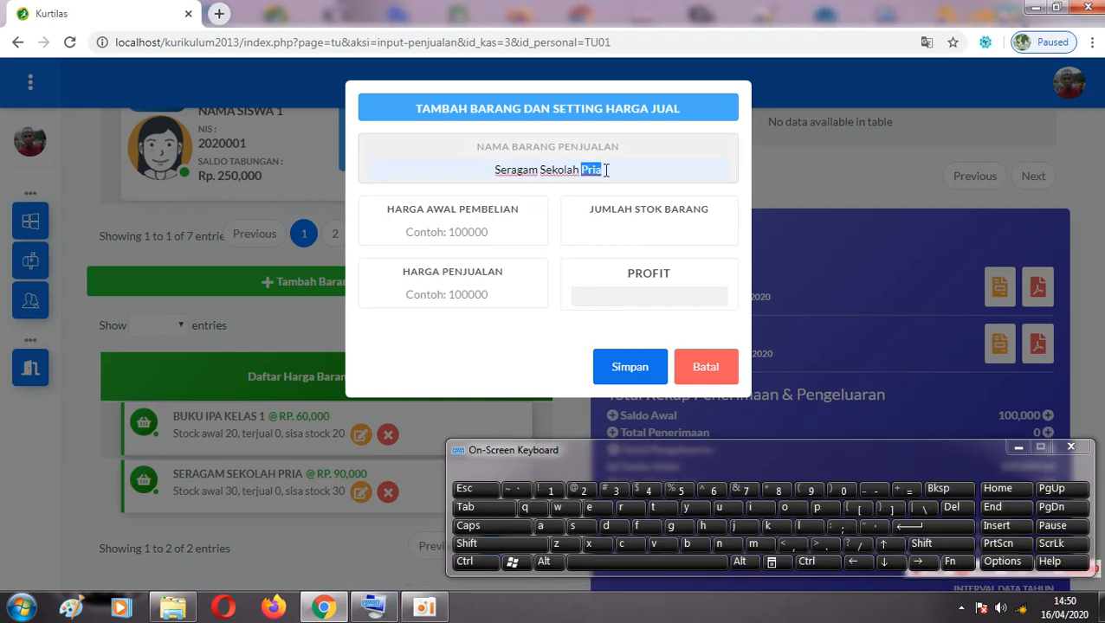
left_click(569, 511)
left_click(542, 526)
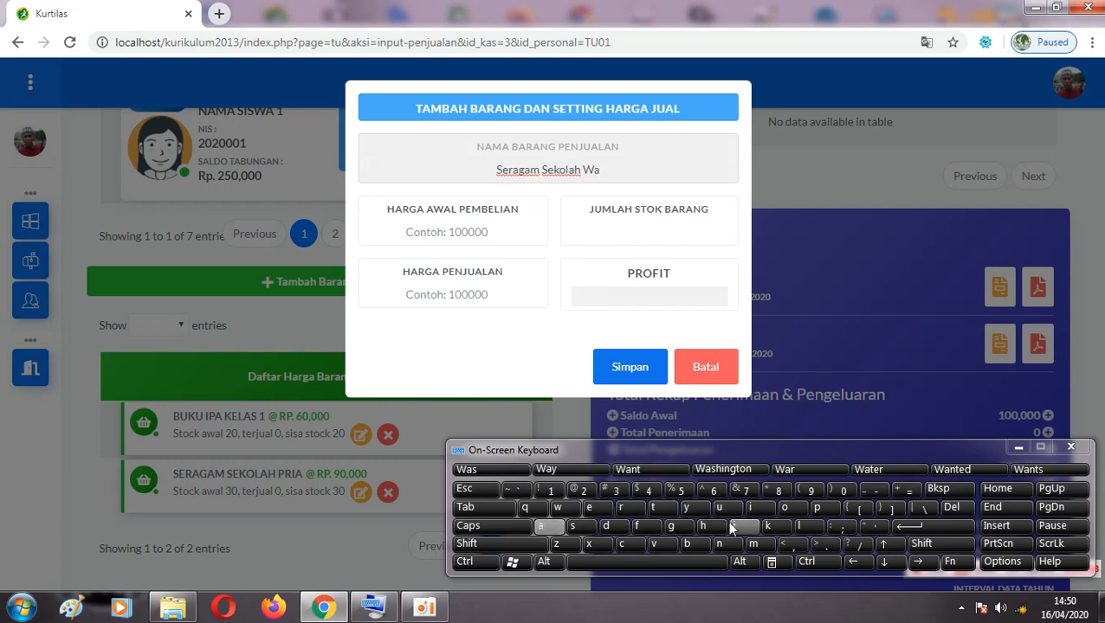
left_click(719, 544)
left_click(753, 507)
left_click(658, 510)
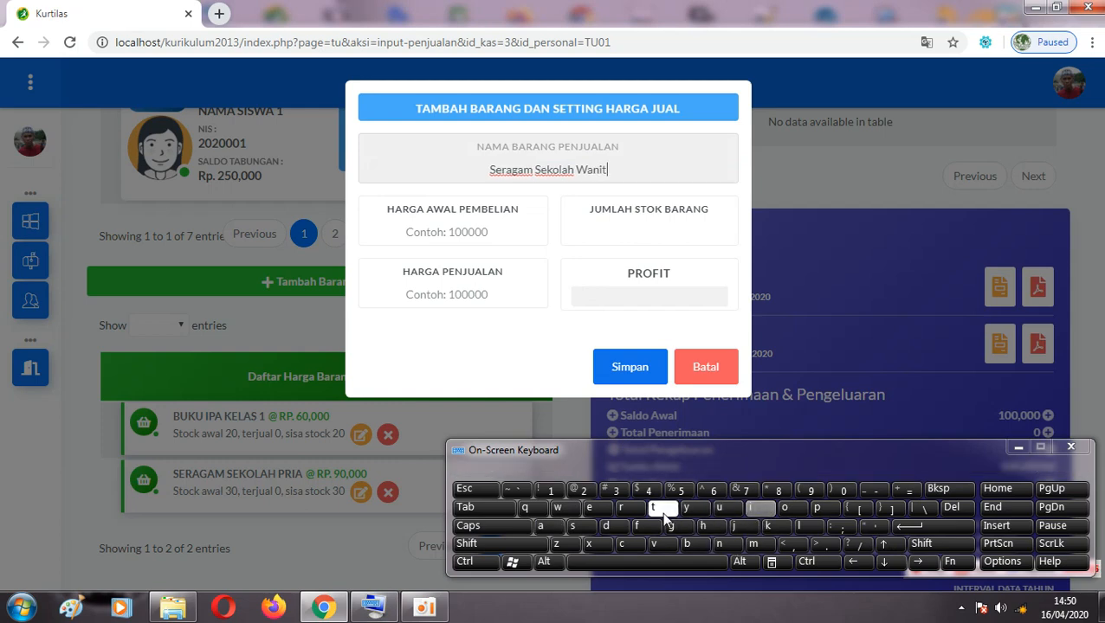
left_click(542, 526)
- Set Harga Awal Pembelian to 80000, Jumlah Stok Barang to 20 and Harga Penjualan to 100000, and save the women's uniform item
left_click(470, 227)
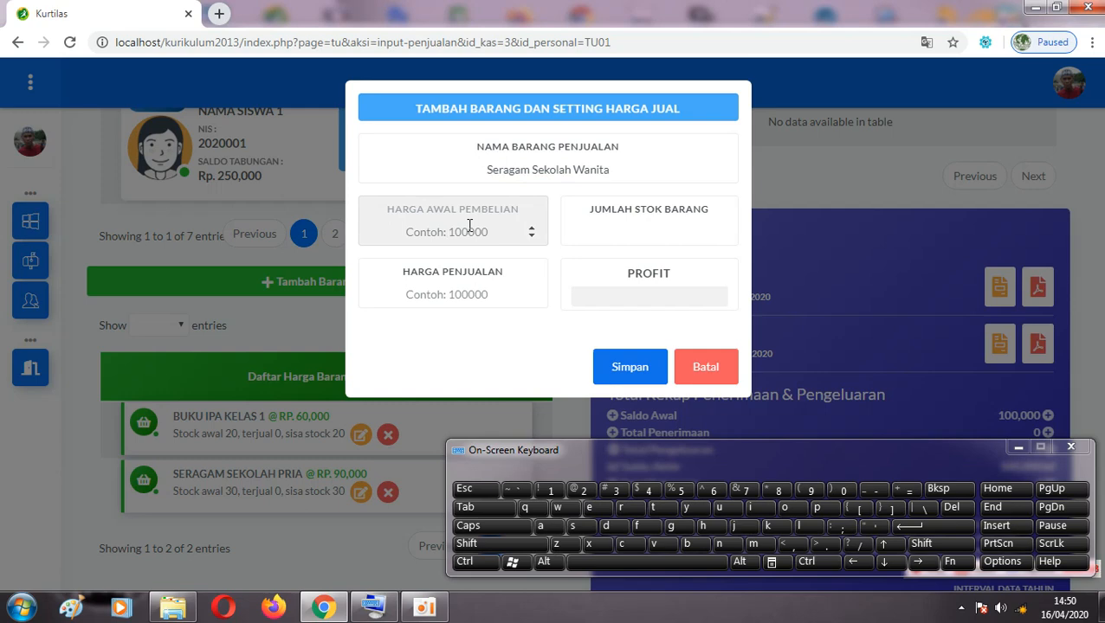
type("80000")
left_click(646, 236)
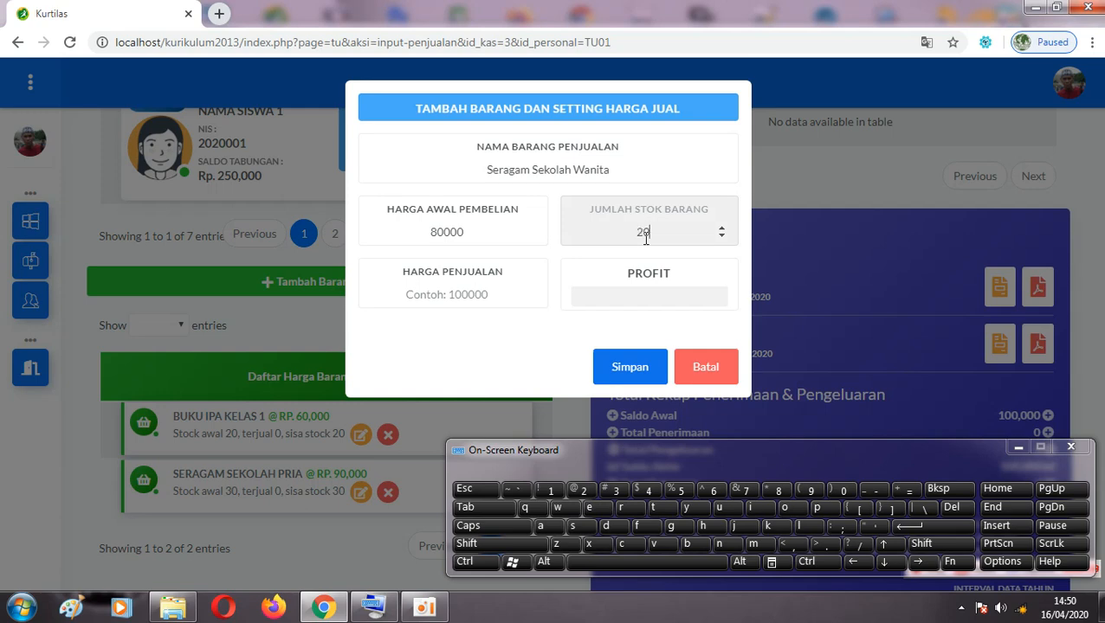
type("20")
left_click(478, 294)
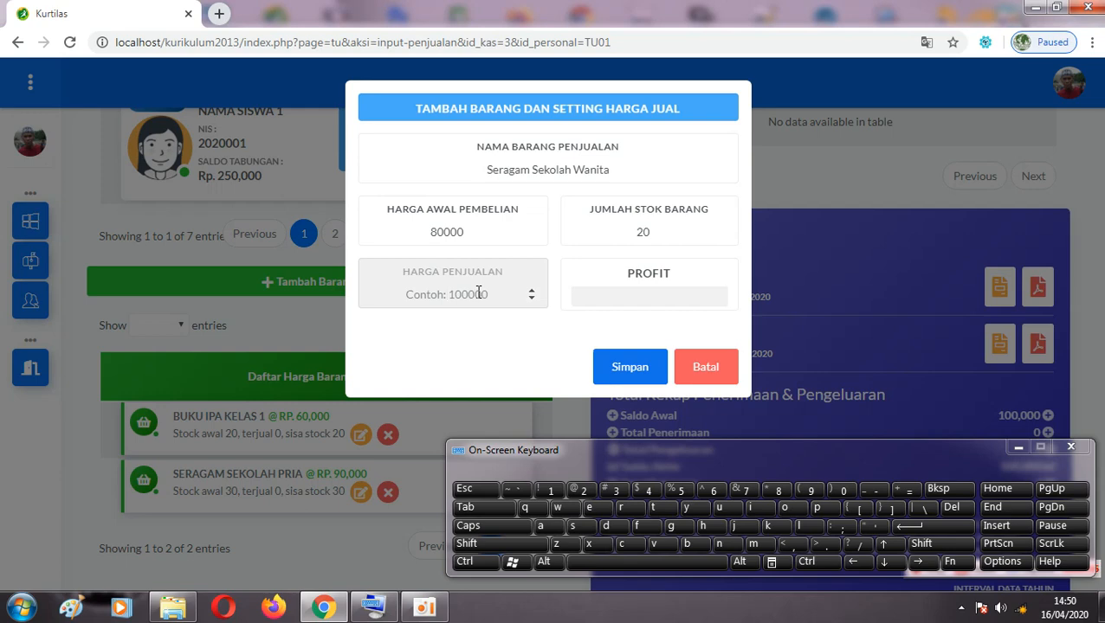
type("100000")
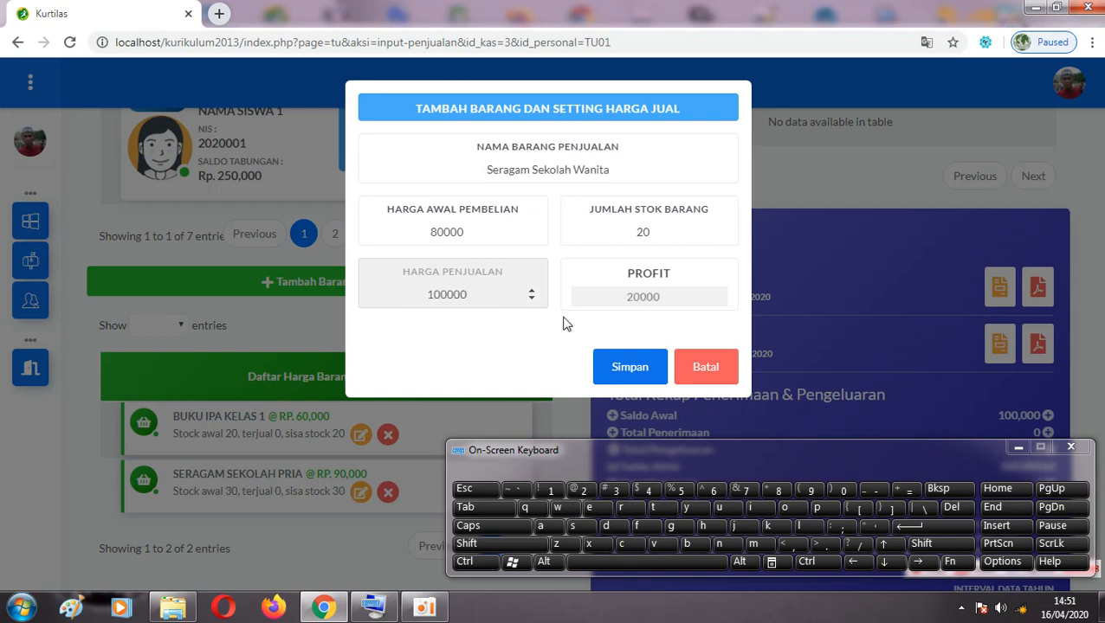
left_click(630, 367)
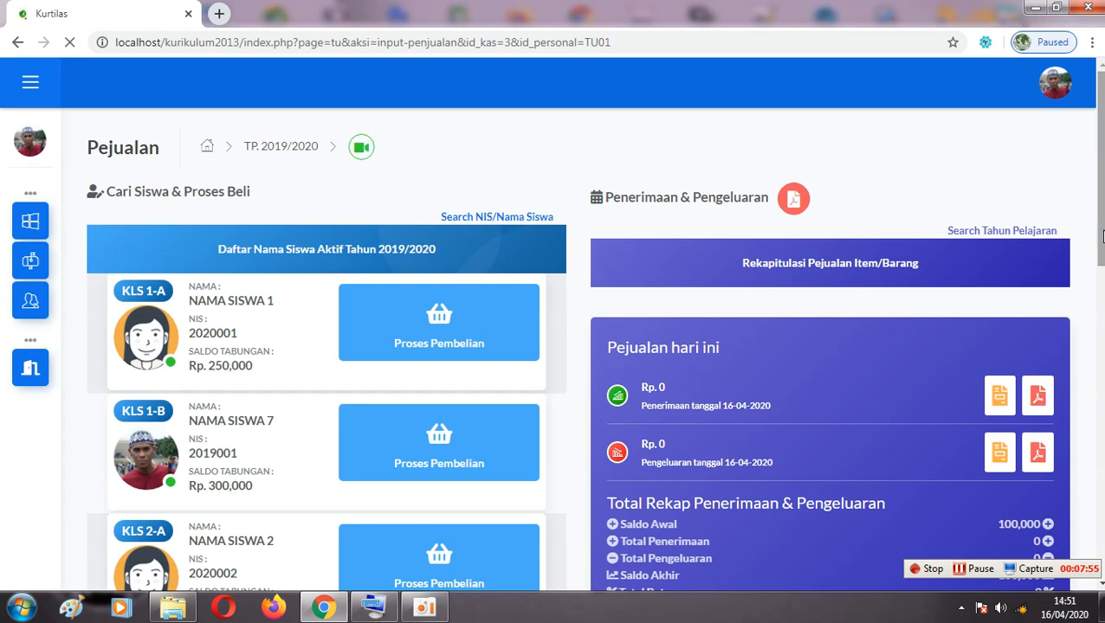
- Check the saved items in Daftar Harga Barang Penjualan and page through Daftar Nama Siswa Aktif to the last student
scroll(795, 264, "down", 3)
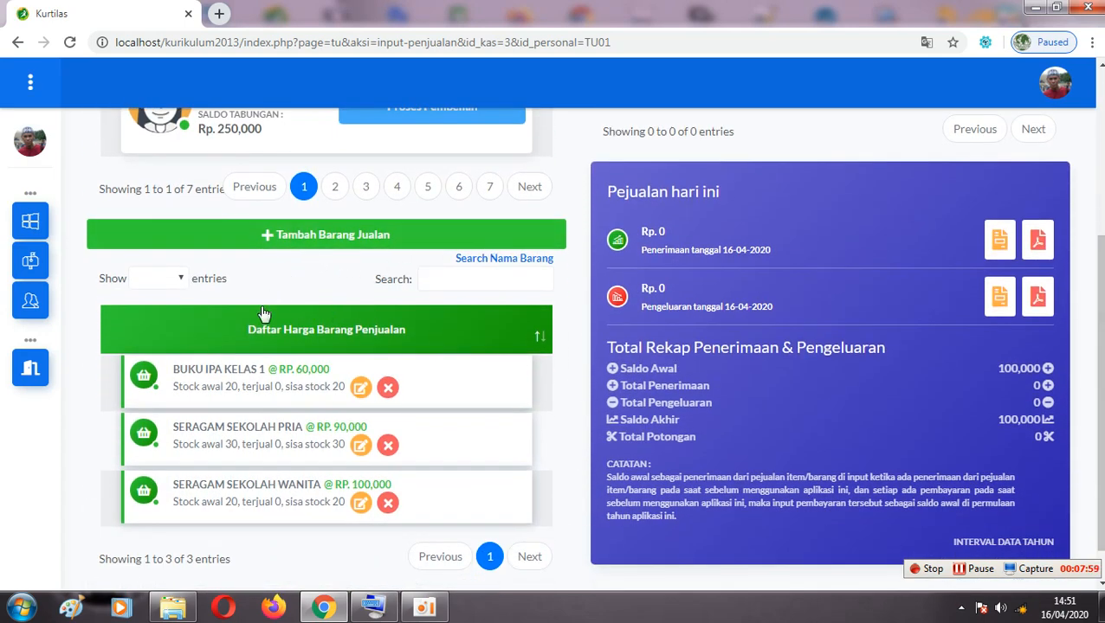
scroll(1102, 336, "up", 3)
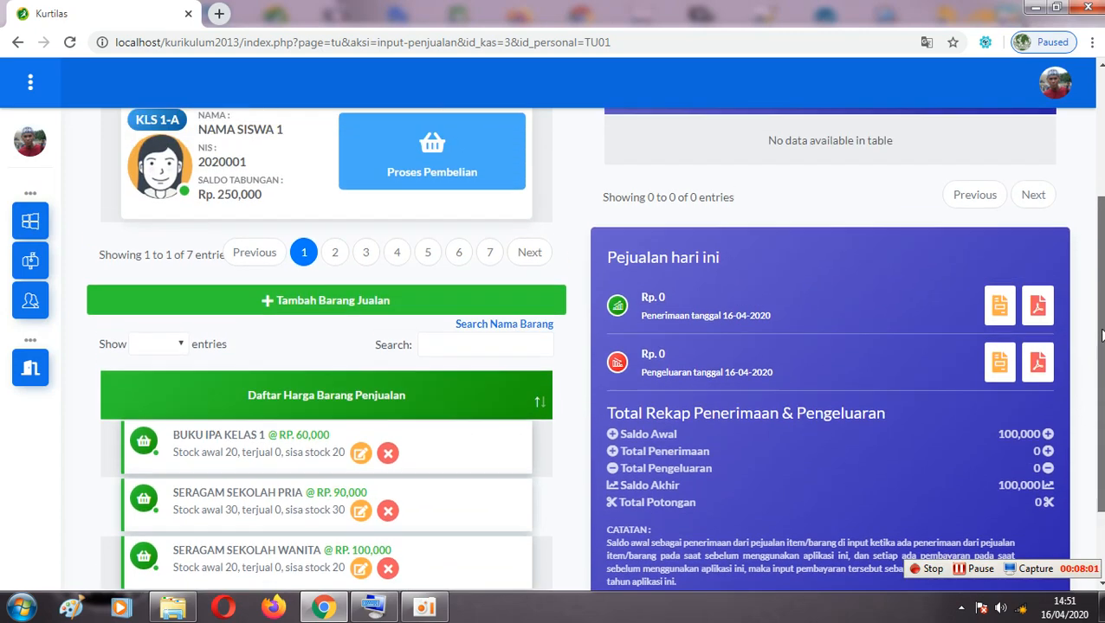
left_click_drag(1101, 336, 1099, 222)
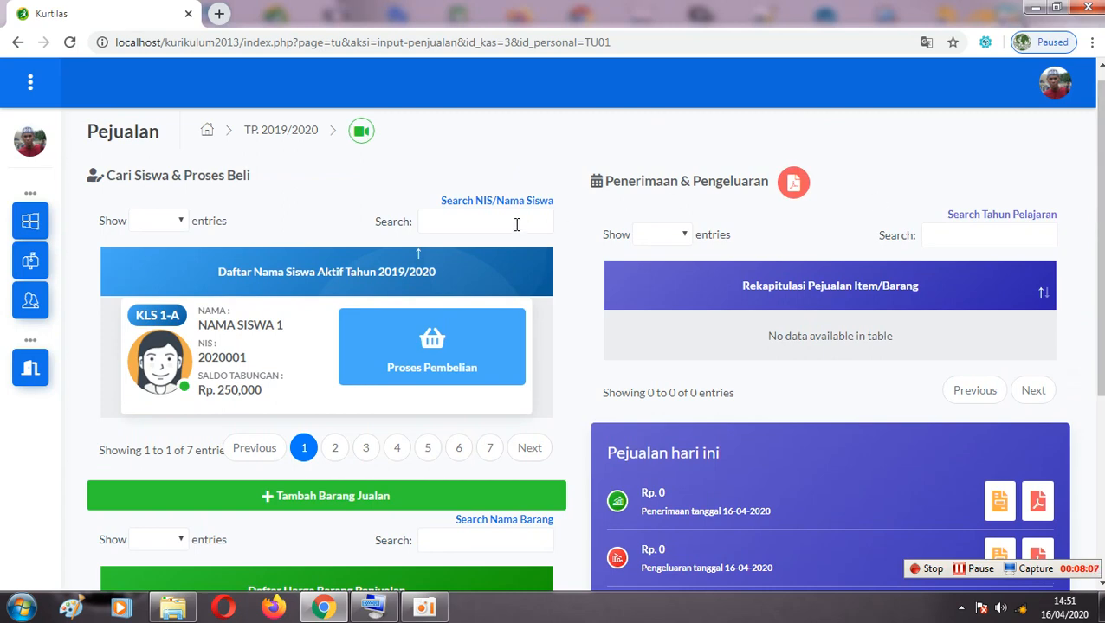
left_click(464, 222)
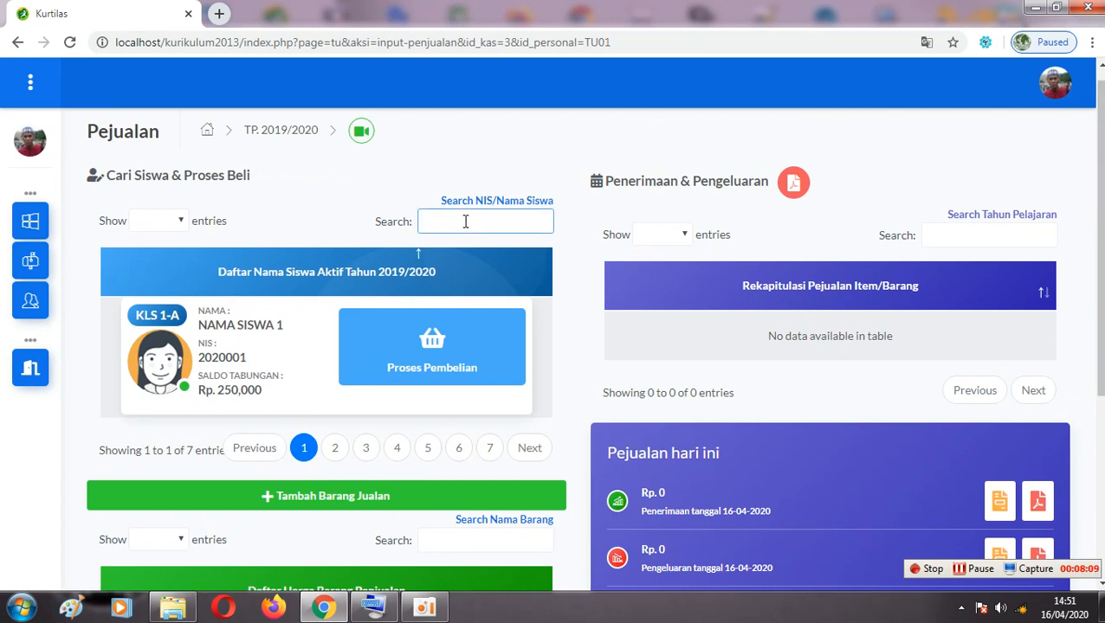
left_click(532, 452)
left_click(531, 450)
left_click(532, 450)
left_click(531, 450)
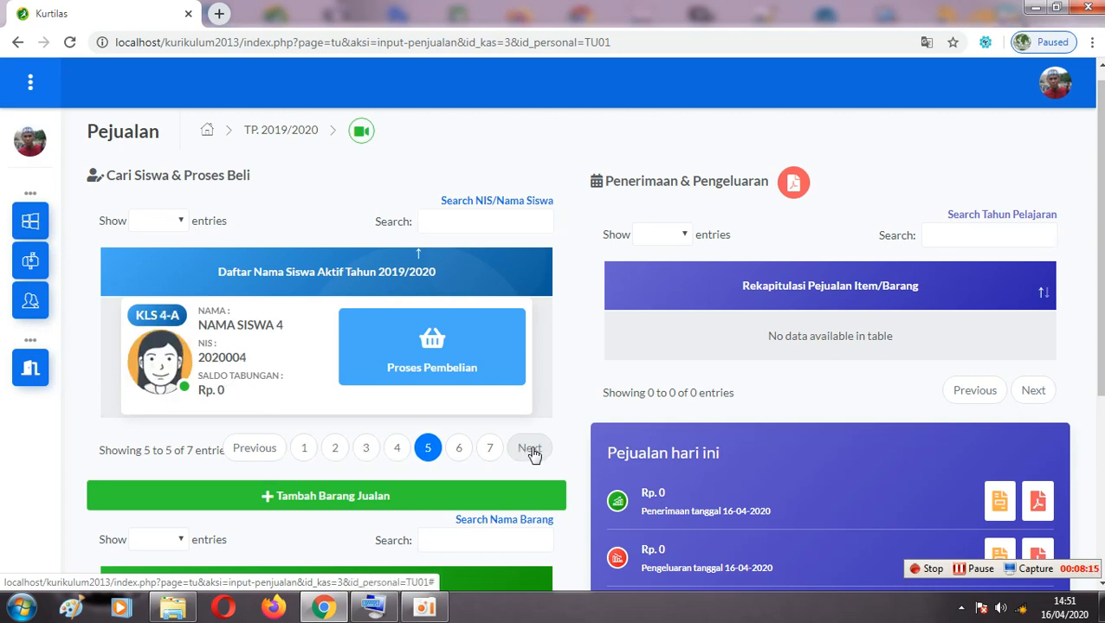
left_click(531, 451)
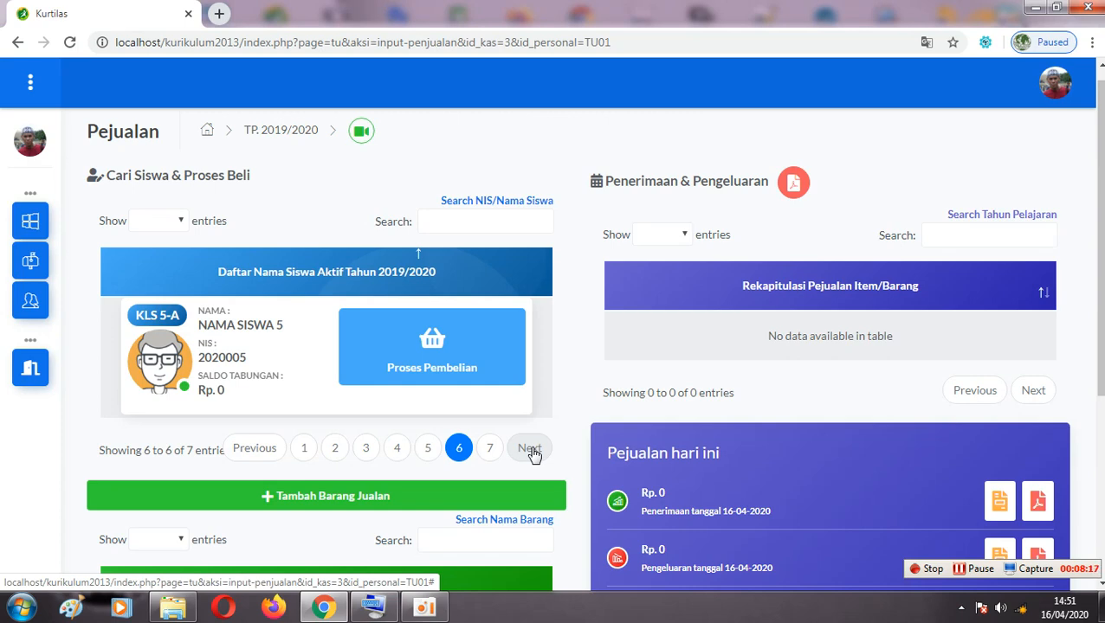
left_click(531, 450)
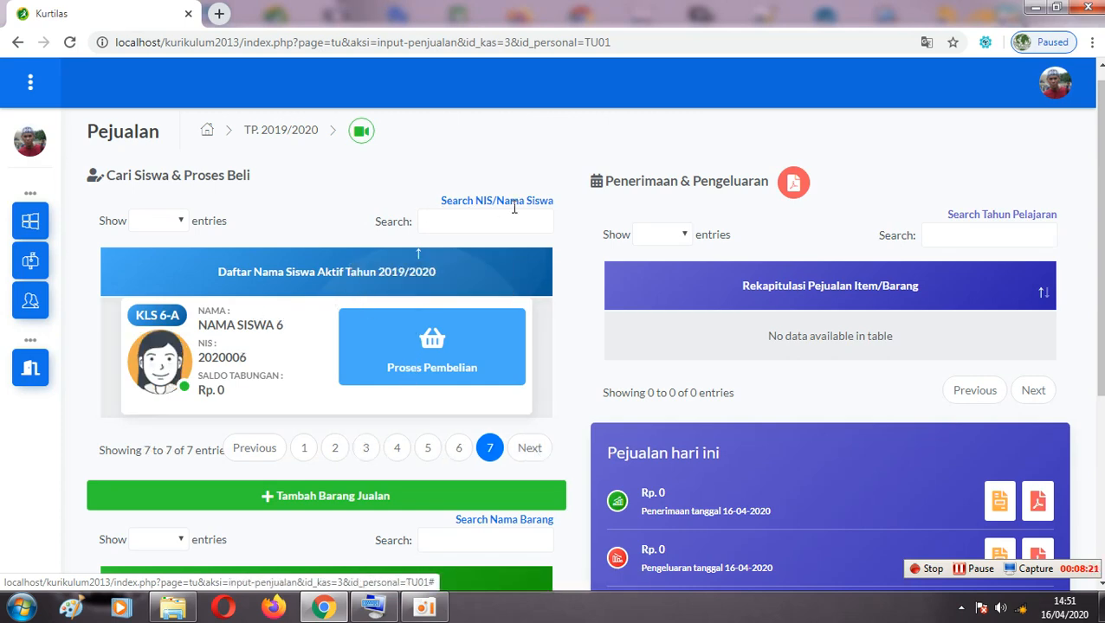
- Copy the last student's name, reload the page and search the active student list for that name
double_click(540, 201)
left_click_drag(482, 202, 492, 201)
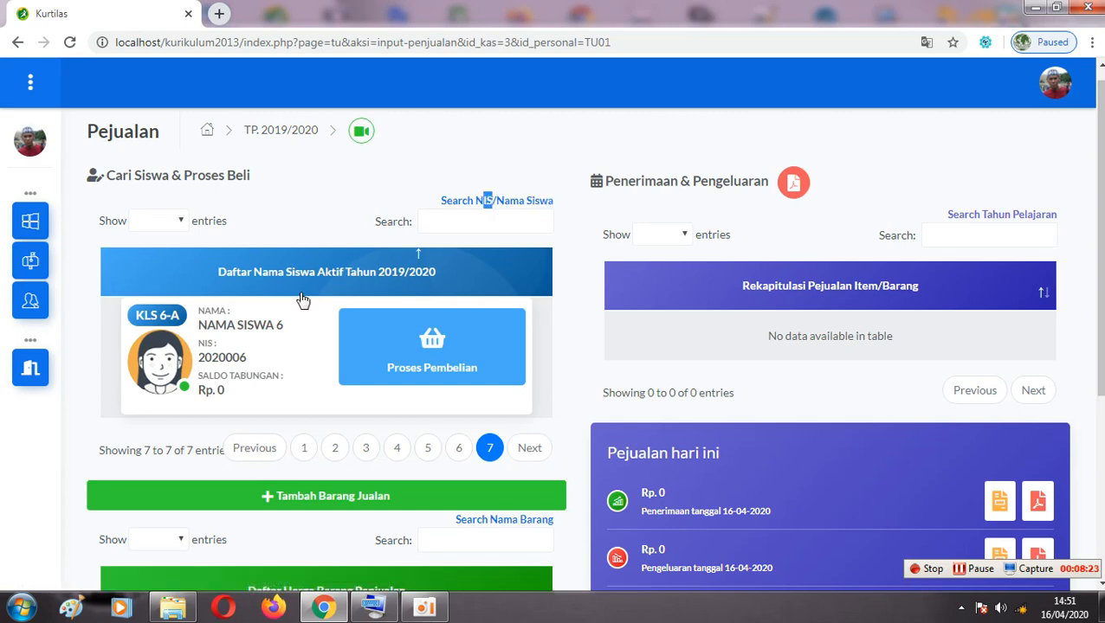
left_click_drag(200, 325, 278, 323)
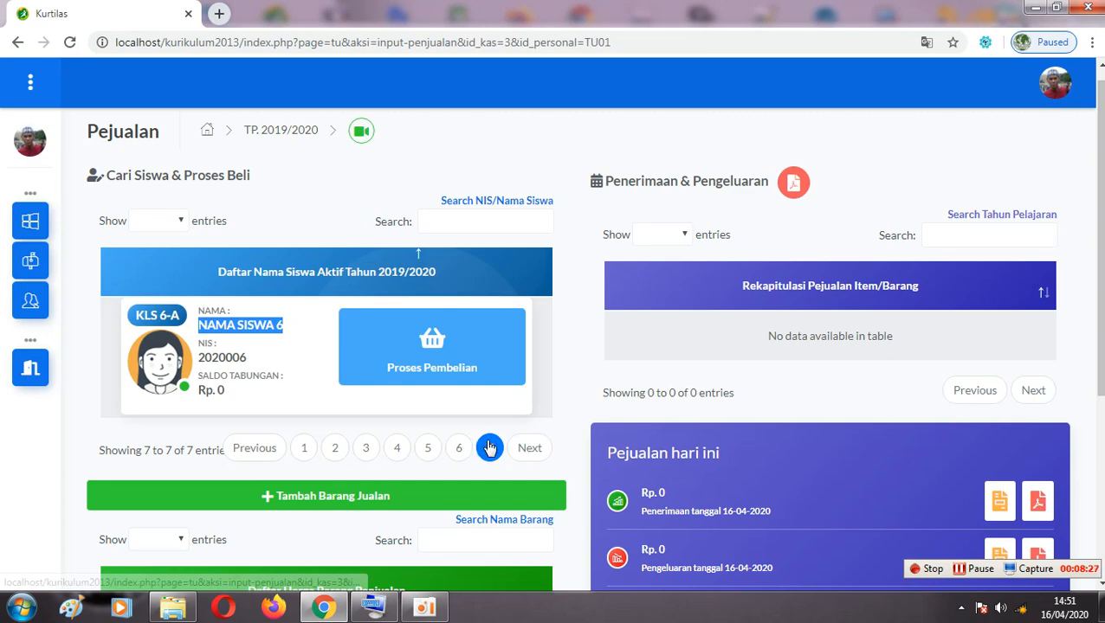
left_click(71, 43)
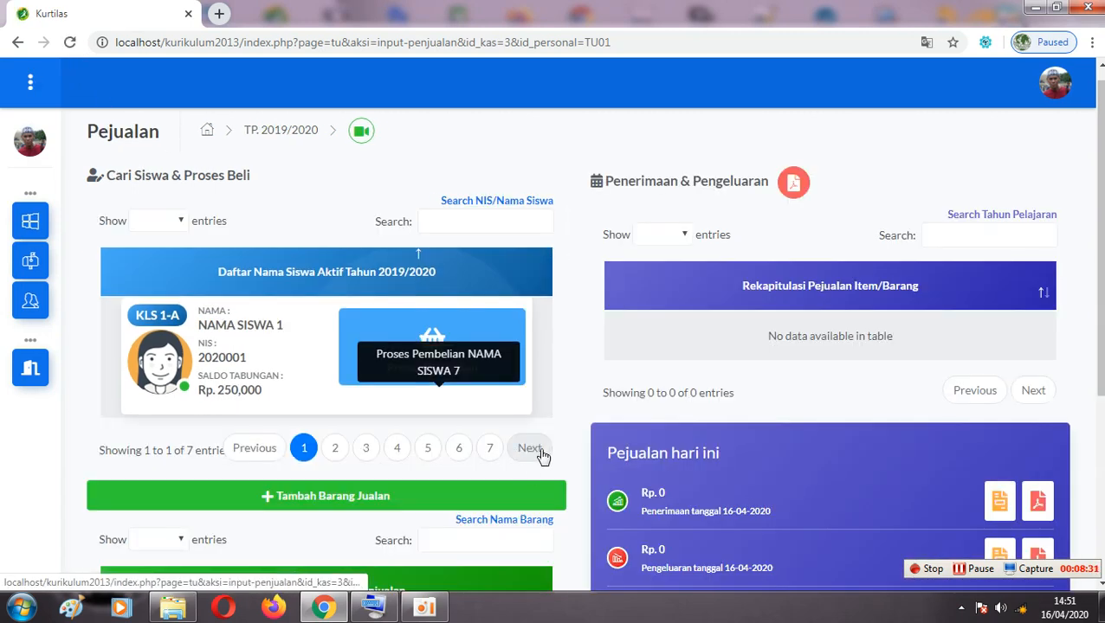
left_click(465, 223)
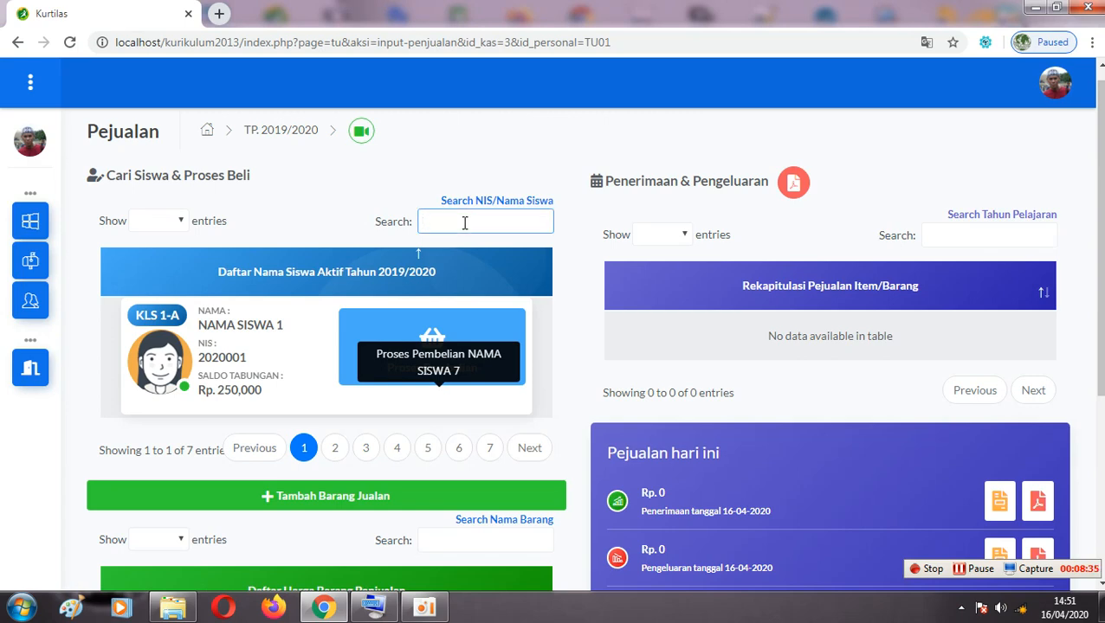
type("NAMA SISWA 6")
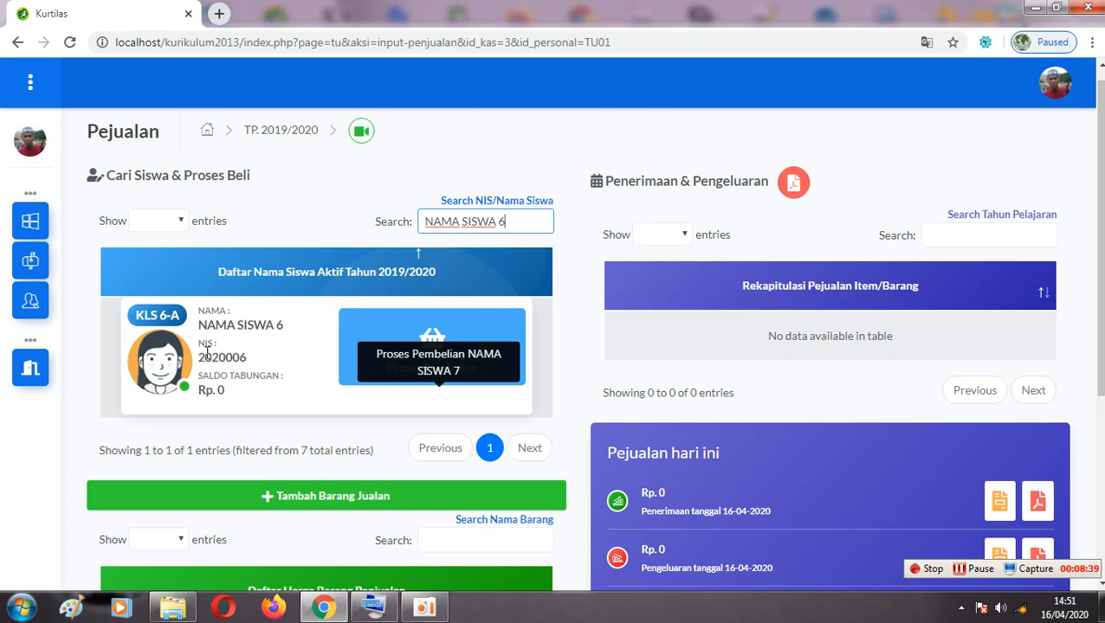
- Copy the found student's NIS, reload the page and search the active student list by that number
left_click_drag(199, 355, 246, 358)
key("ctrl+c")
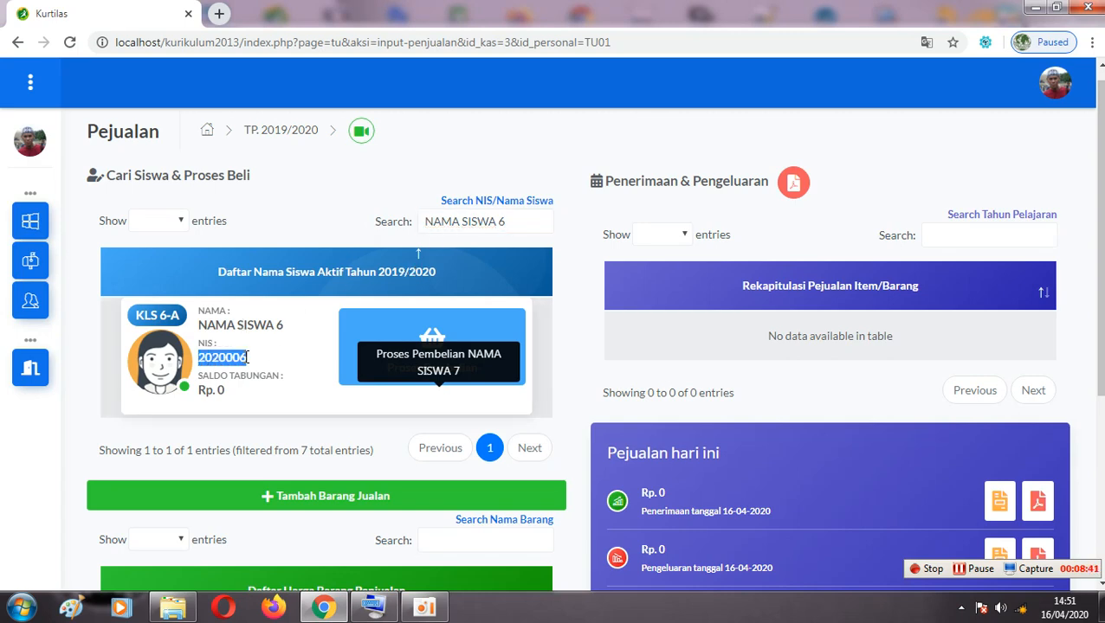
left_click(69, 42)
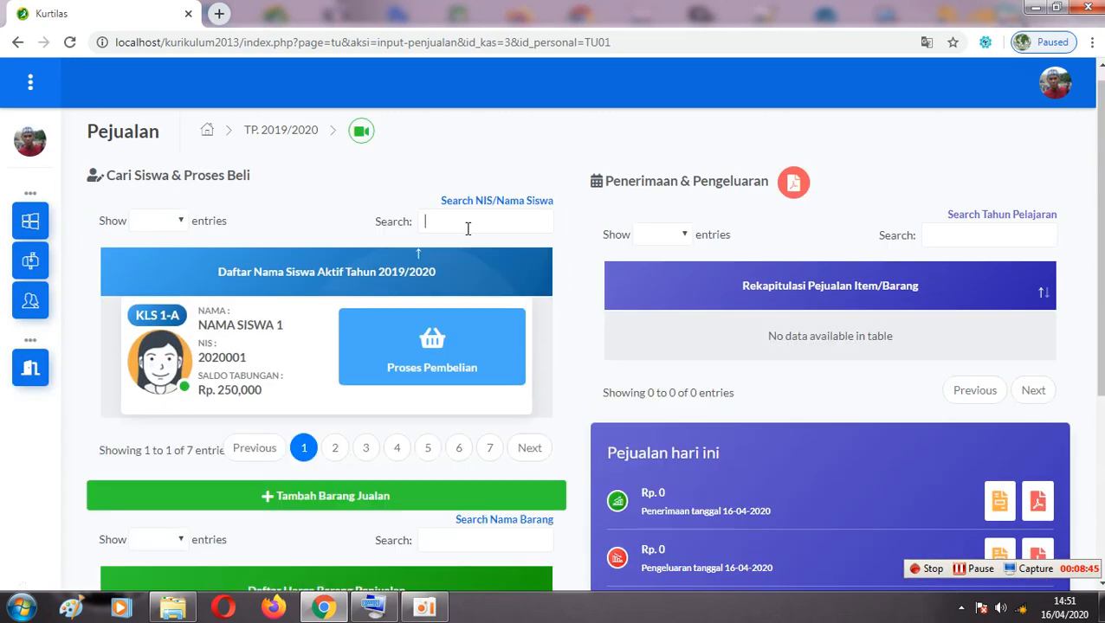
left_click(468, 225)
key("ctrl+v")
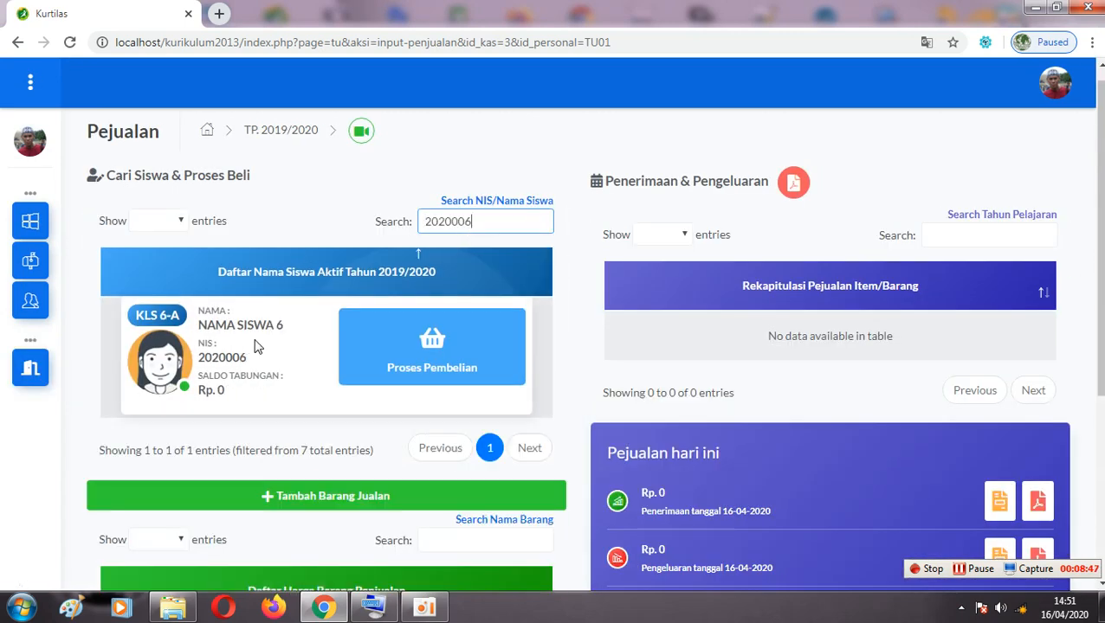
- Clear the student search and start the purchase process for the first listed student, in class 1-A
left_click_drag(424, 223, 484, 223)
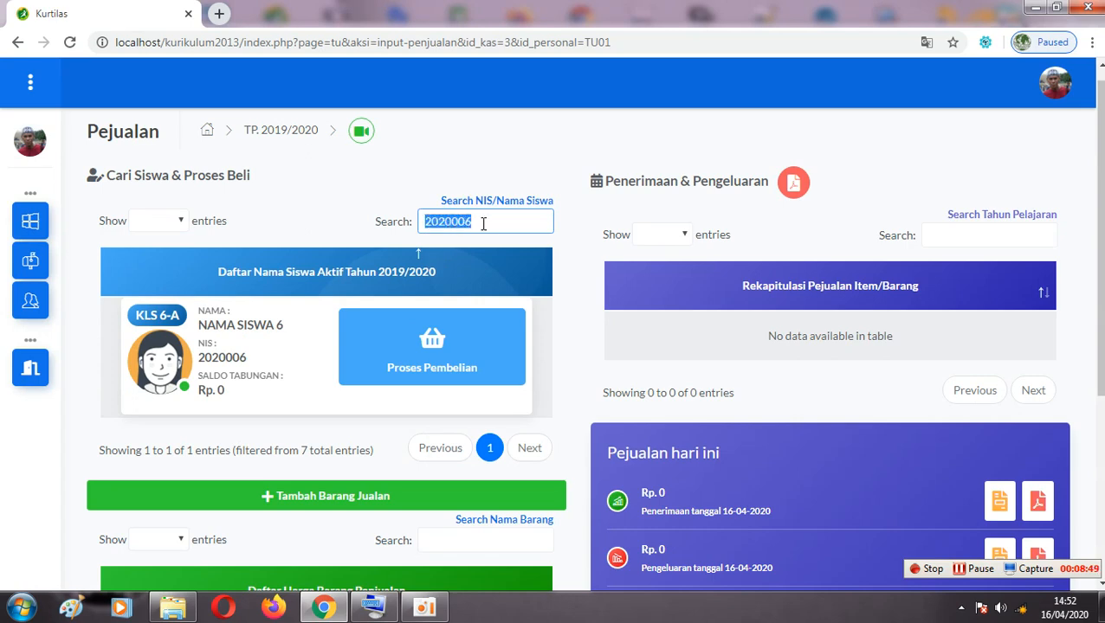
key("BackSpace")
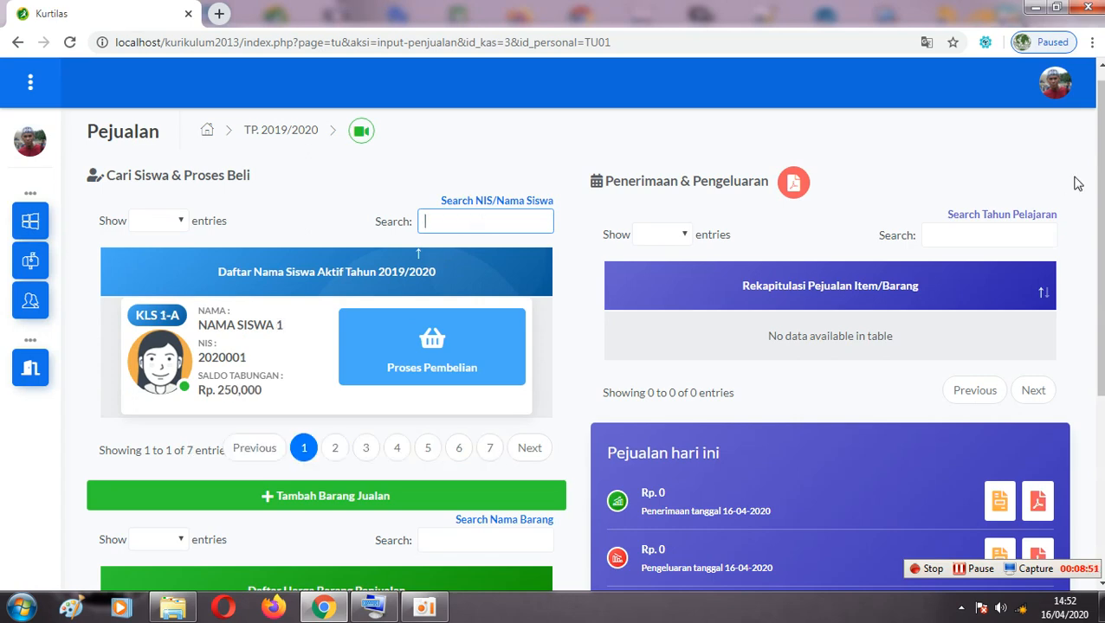
left_click_drag(1101, 182, 1102, 198)
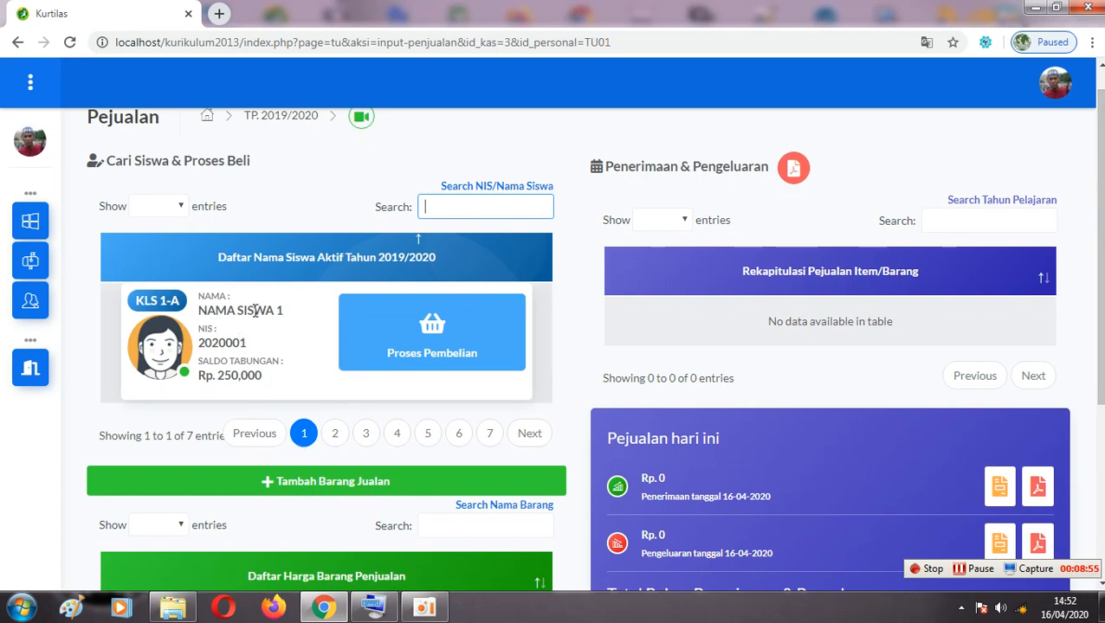
left_click(441, 342)
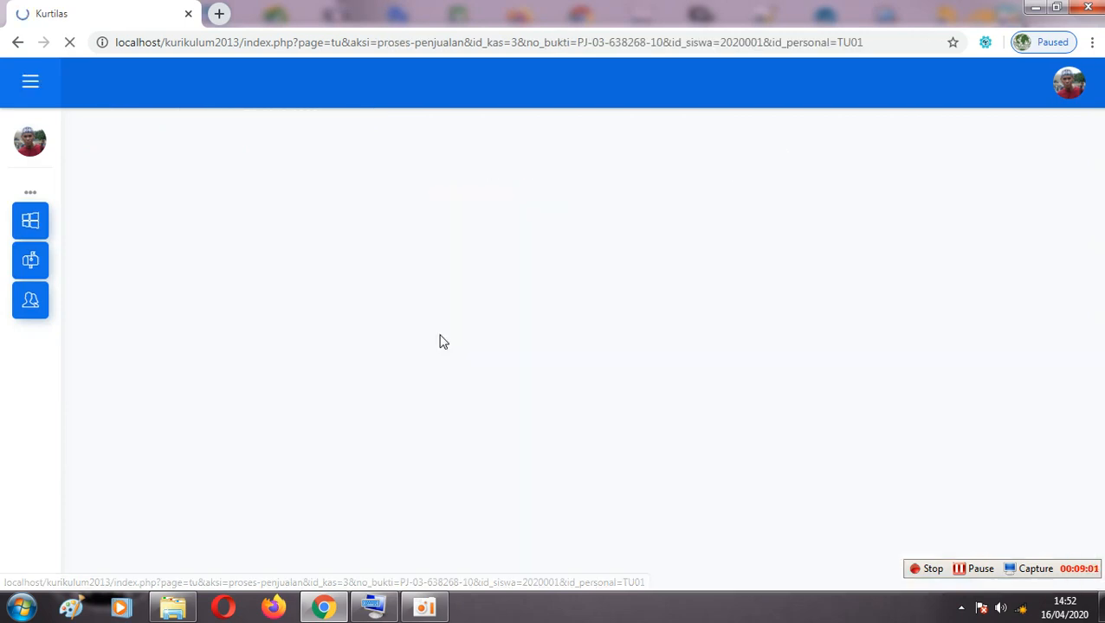
- Add BUKU IPA KELAS 1 and SERAGAM SEKOLAH WANITA to the student's purchase
mouse_move(1102, 124)
left_mouse_down()
mouse_move(1102, 184)
mouse_move(1099, 115)
mouse_move(1100, 127)
left_mouse_up()
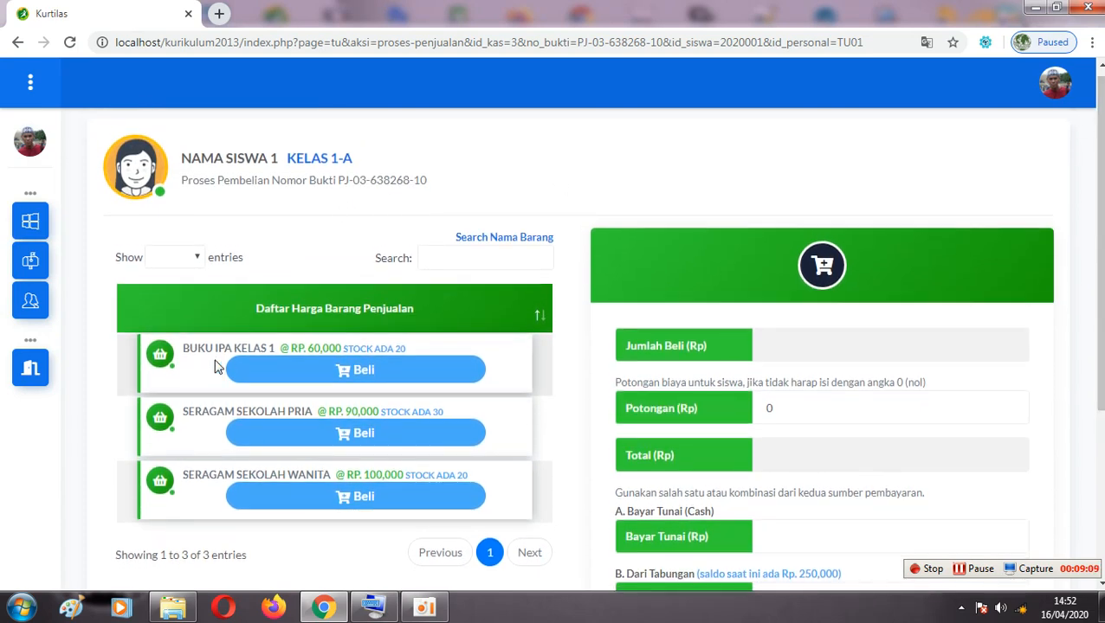
left_click(372, 371)
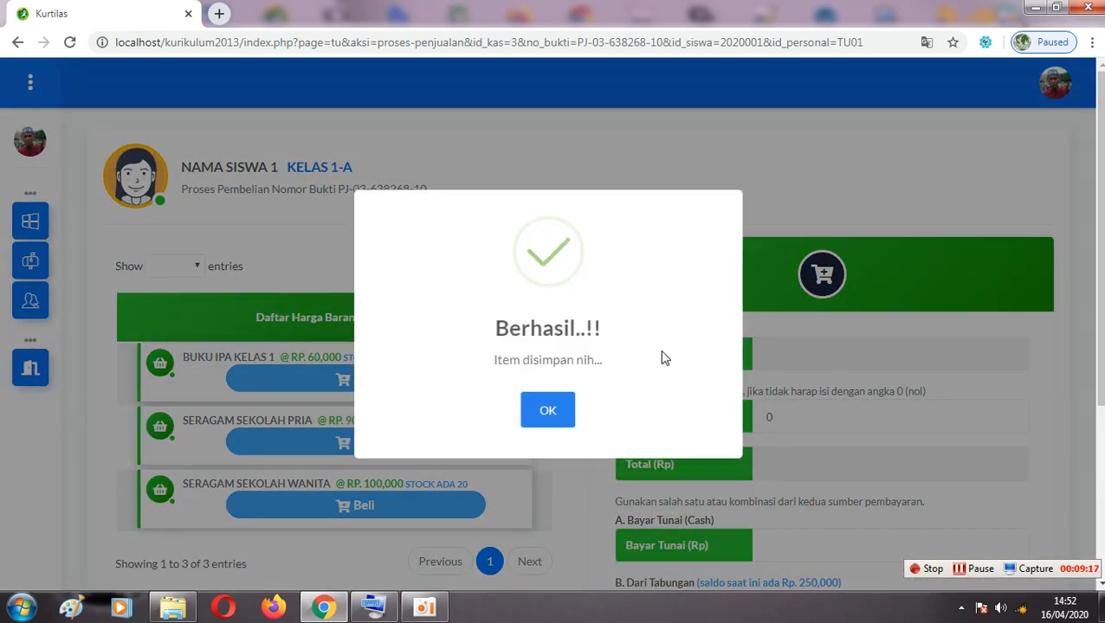
left_click(539, 414)
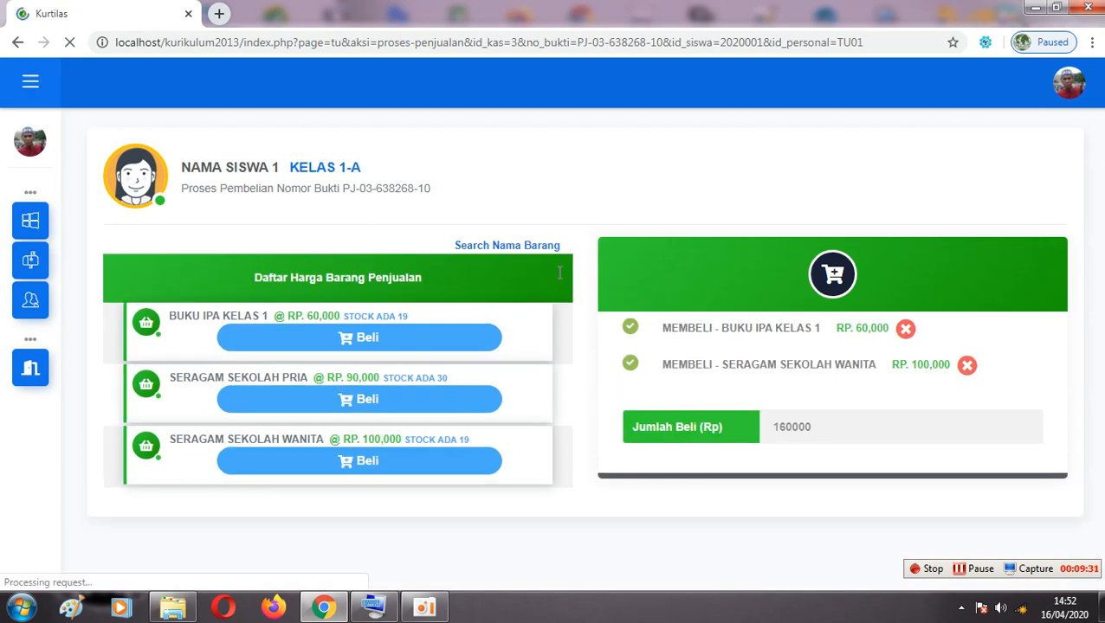
- Review the purchase total, the Potongan field and the Bayar Tunai and Tabungan payment sources
scroll(871, 308, "down", 2)
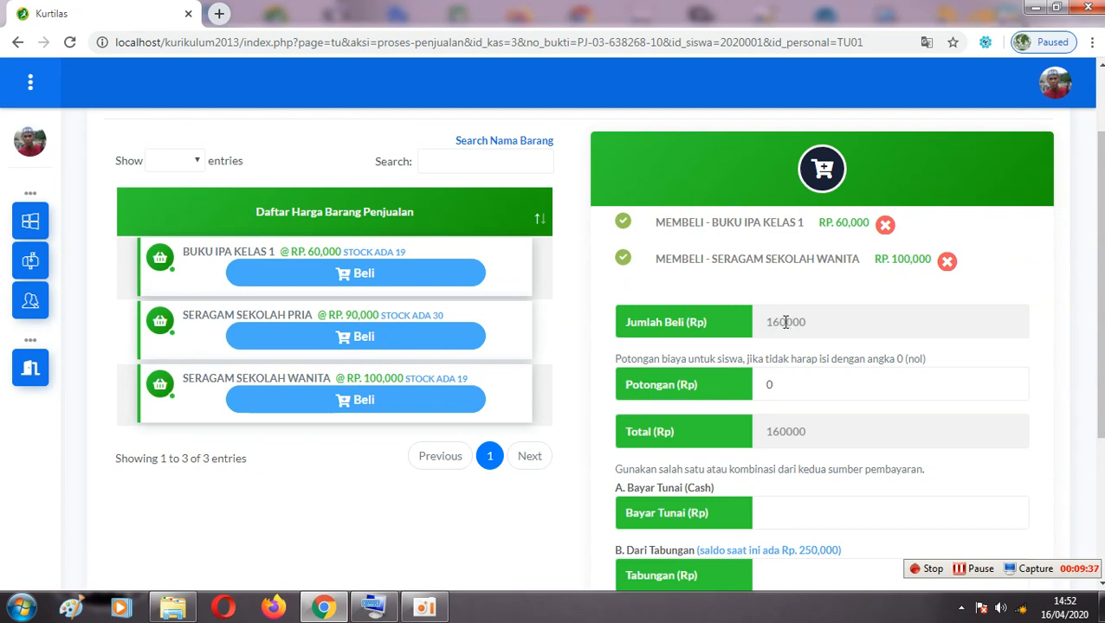
left_click(829, 388)
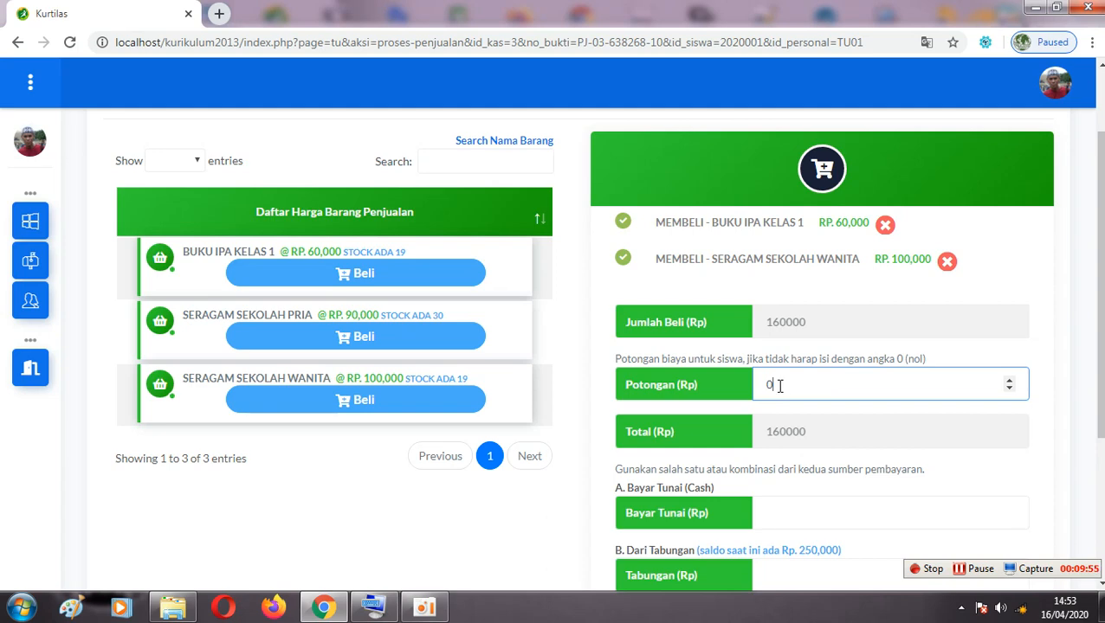
left_click_drag(768, 384, 784, 385)
scroll(775, 387, "down", 2)
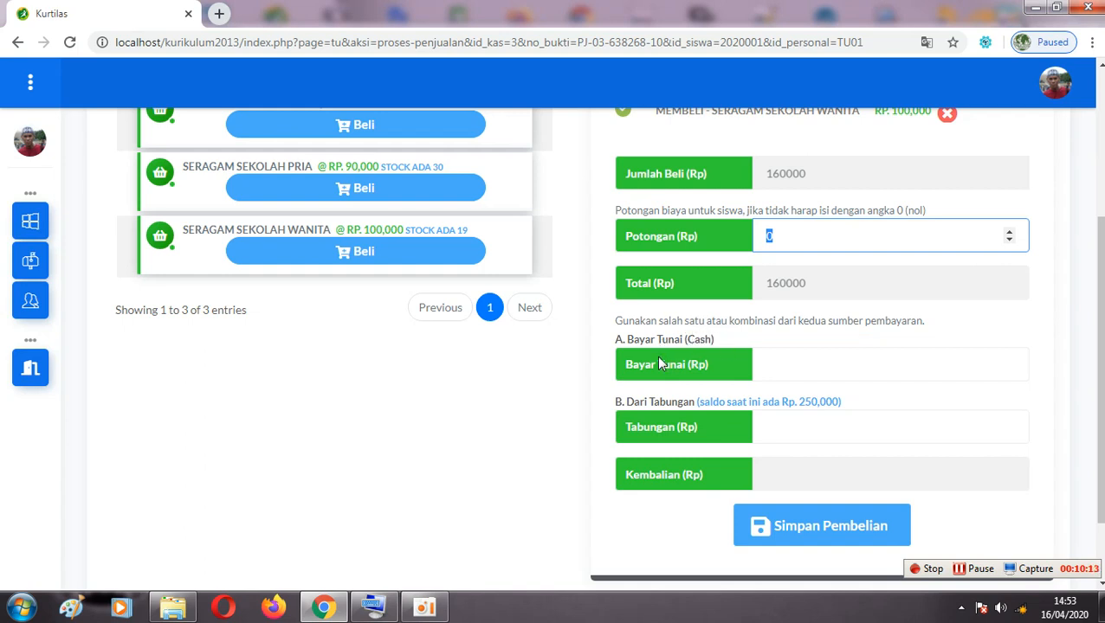
left_click(782, 427)
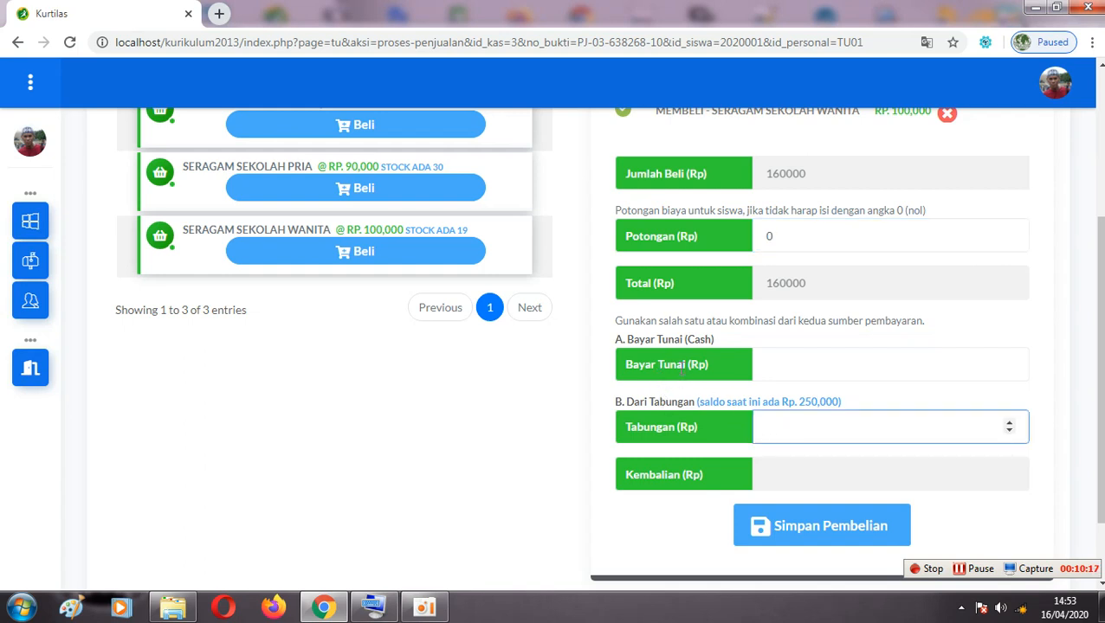
left_click(782, 361)
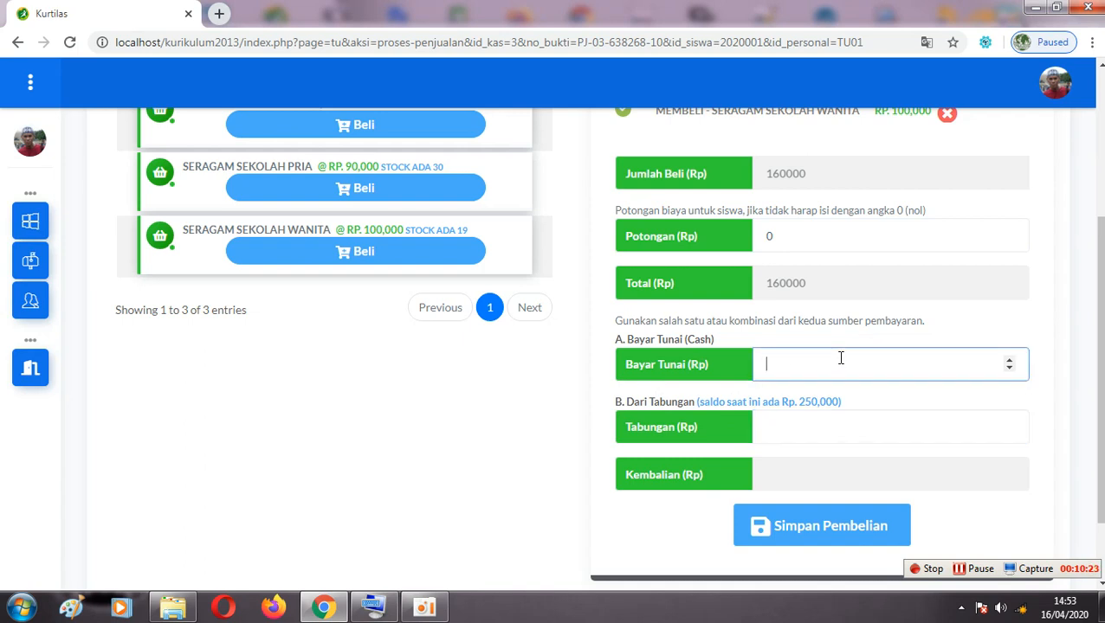
left_click(790, 446)
left_click(792, 431)
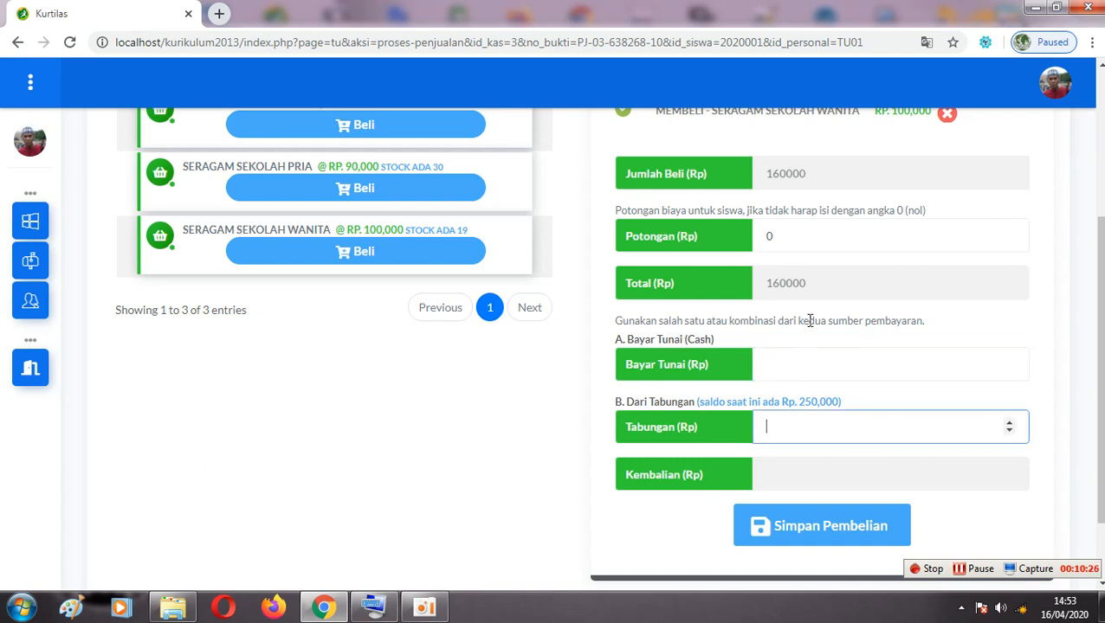
- Set Bayar Tunai to 100000 and Tabungan to 60000, and save the purchase payment
left_click(816, 364)
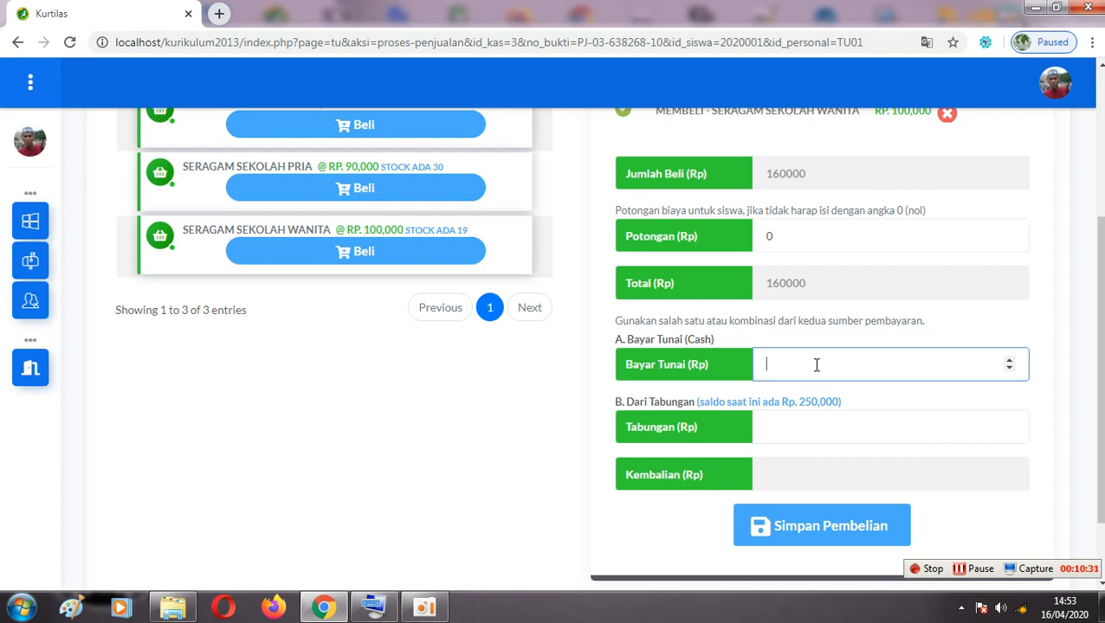
type("100000")
left_click(805, 430)
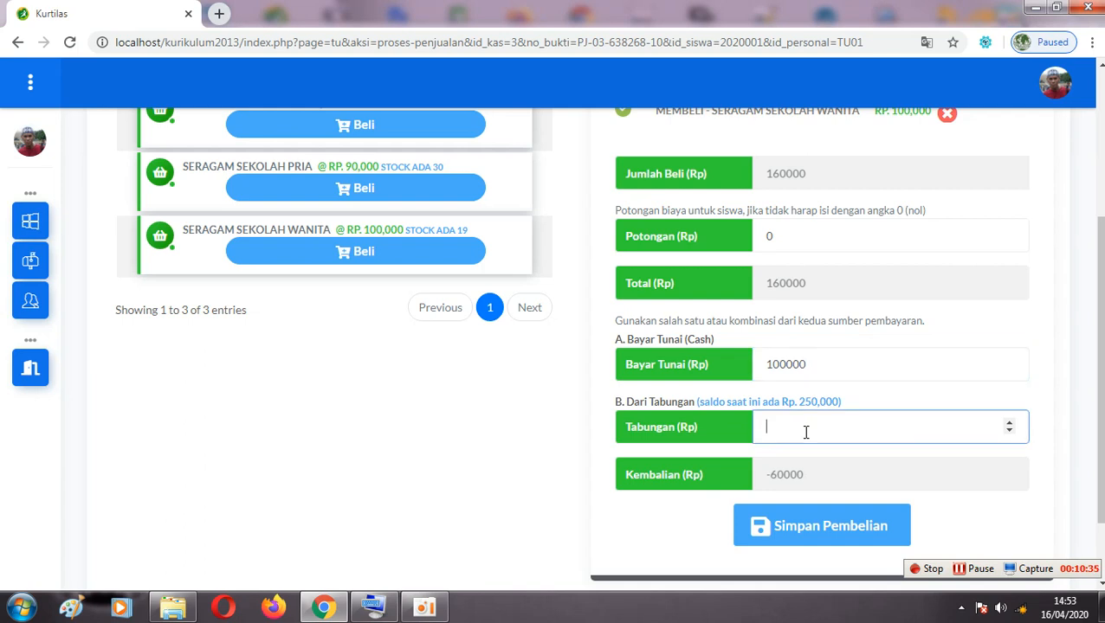
type("60000")
double_click(769, 368)
double_click(770, 425)
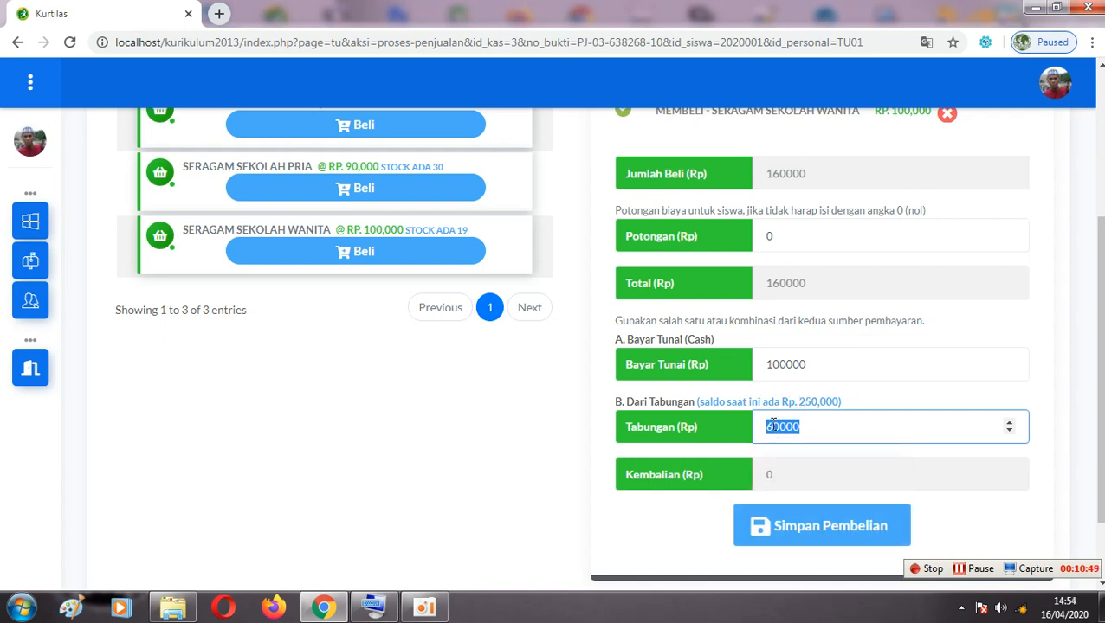
left_click(808, 523)
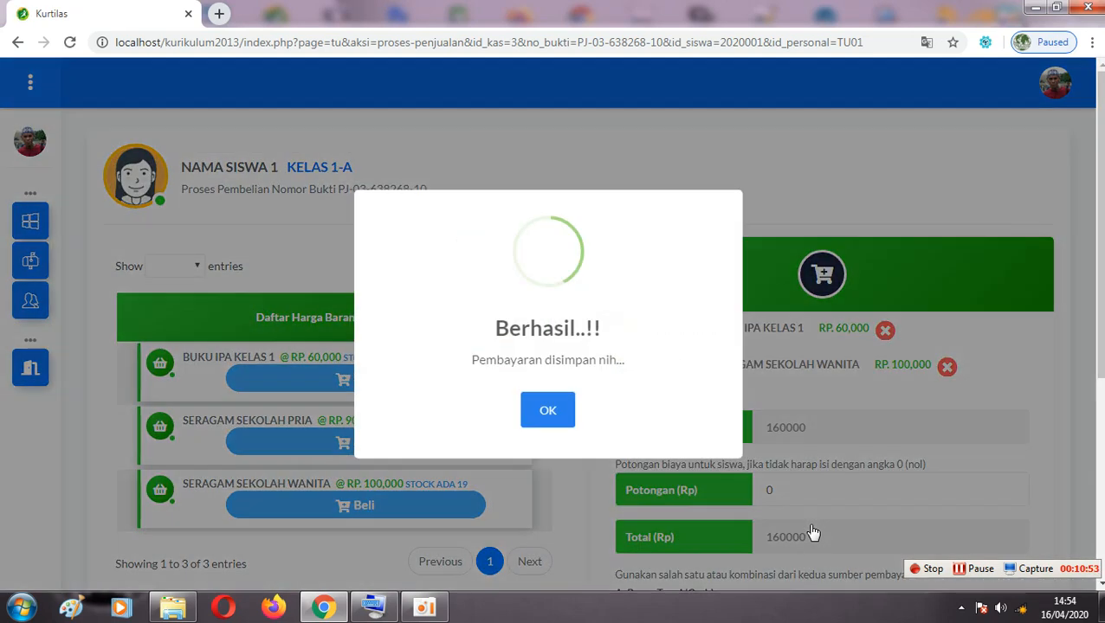
left_click(570, 421)
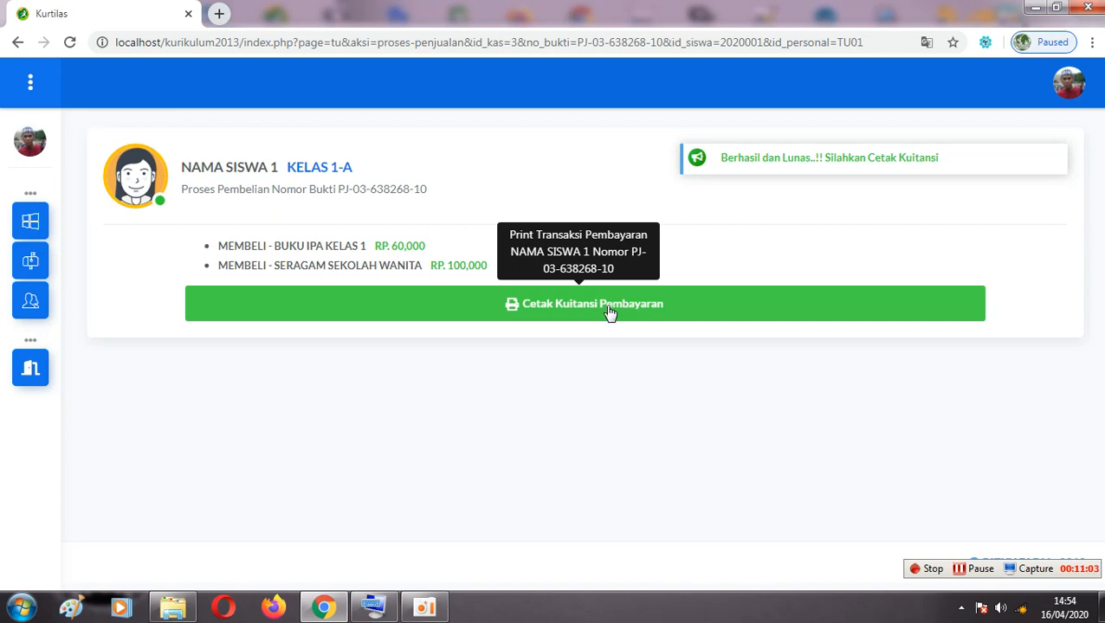
- Open the print preview of the payment receipt and enlarge it to check the Keterangan line
left_click(610, 312)
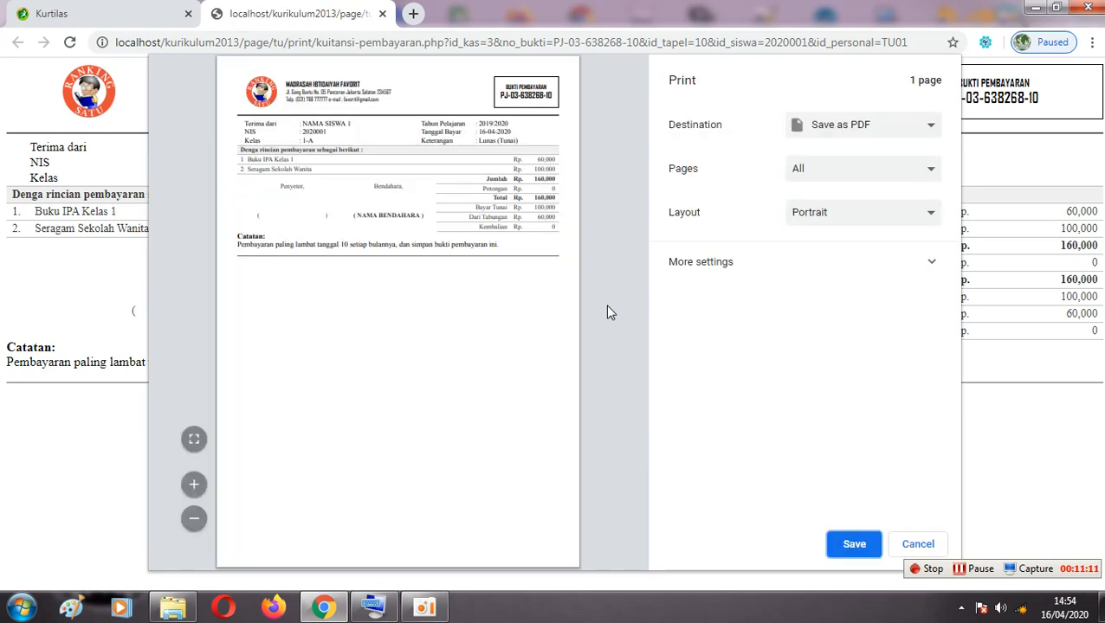
left_click(193, 439)
left_click(193, 484)
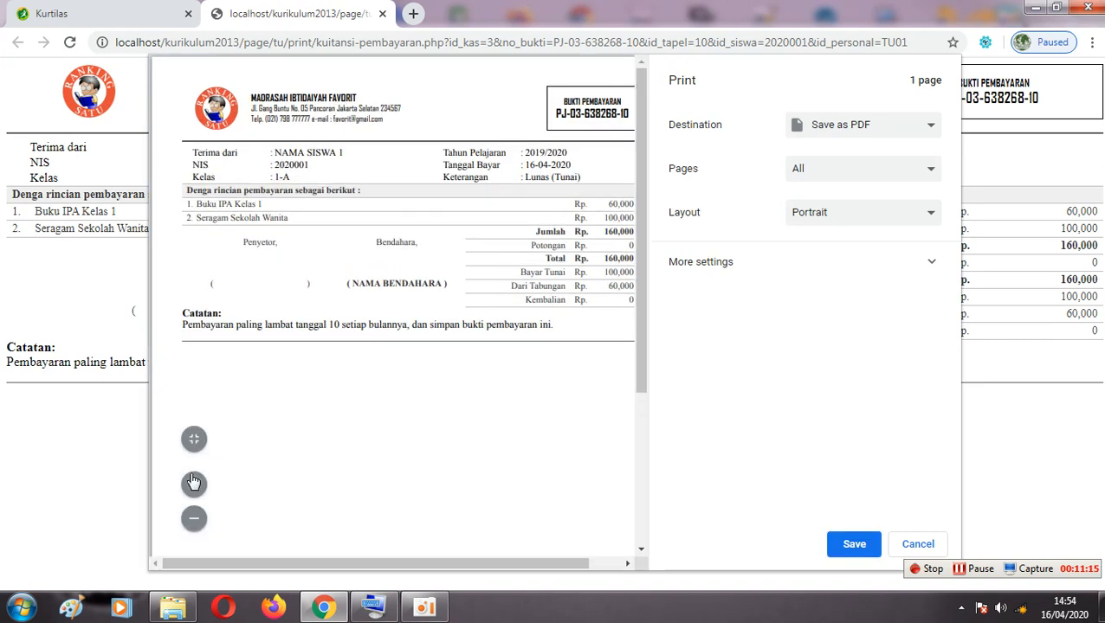
left_click_drag(444, 180, 582, 177)
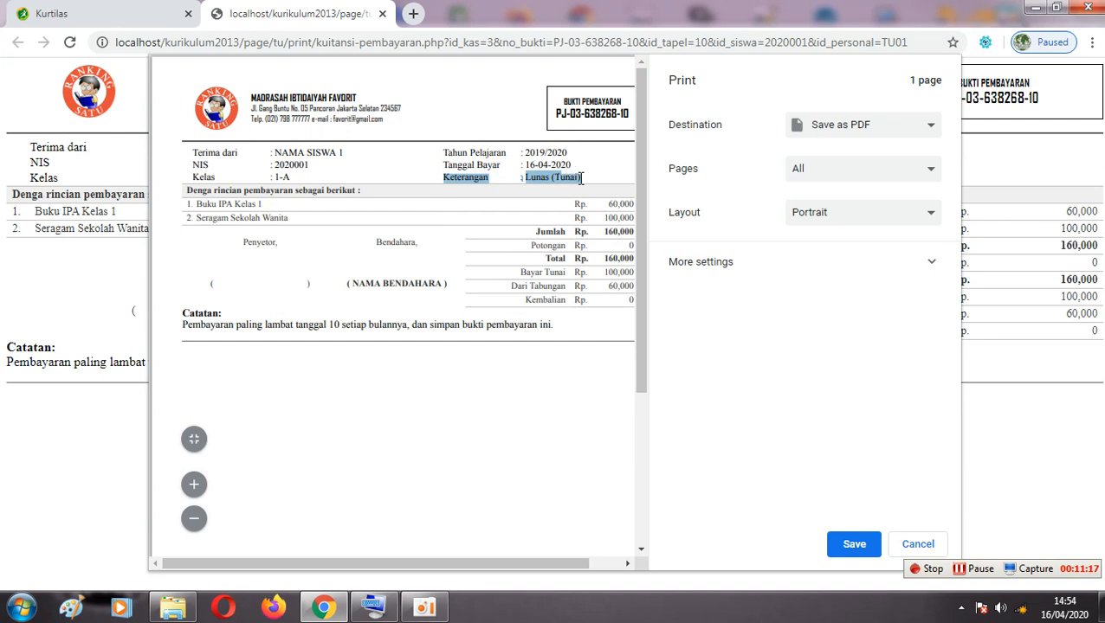
right_click(523, 569)
left_click(528, 569)
left_click_drag(528, 569, 546, 569)
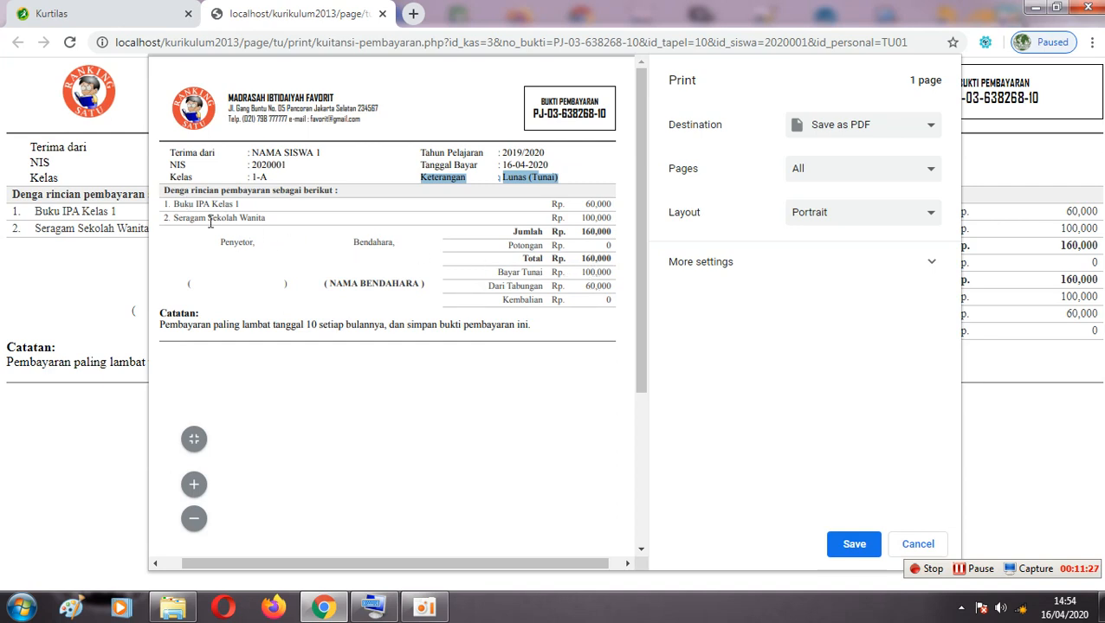
- Check the receipt's total, cash and savings amounts and the available print destinations, and close the receipt
double_click(592, 232)
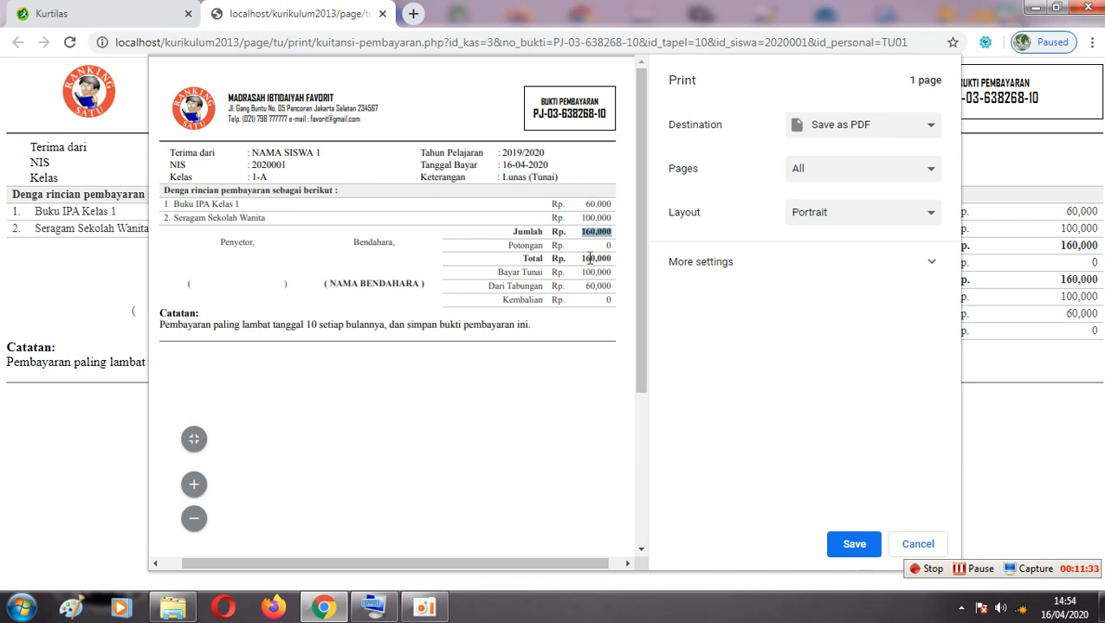
left_click_drag(585, 272, 603, 288)
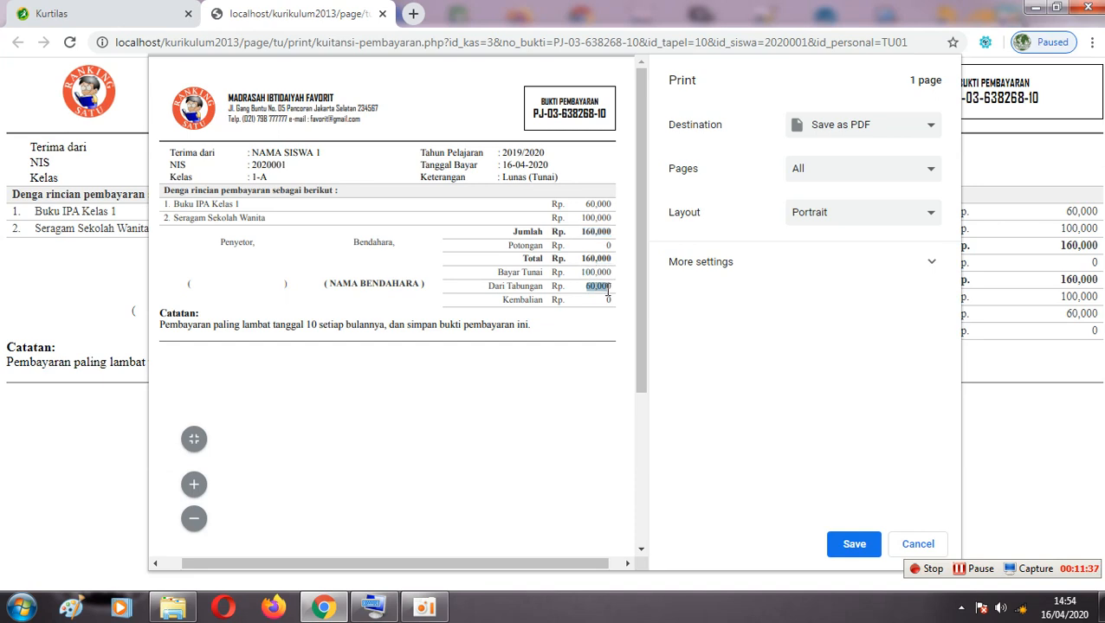
left_click(883, 130)
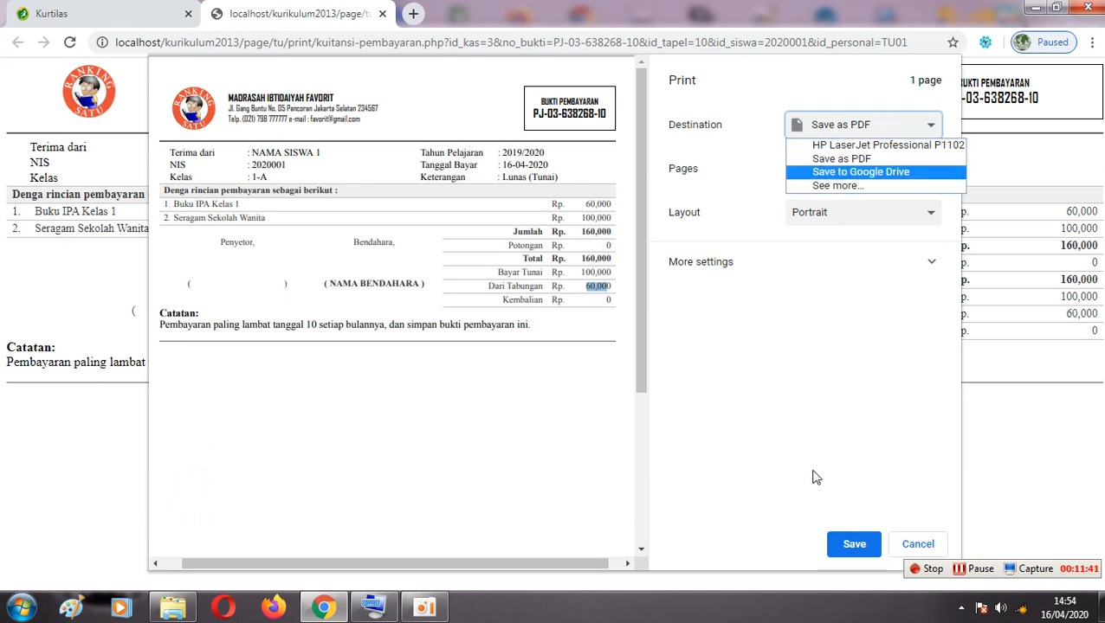
left_click(382, 14)
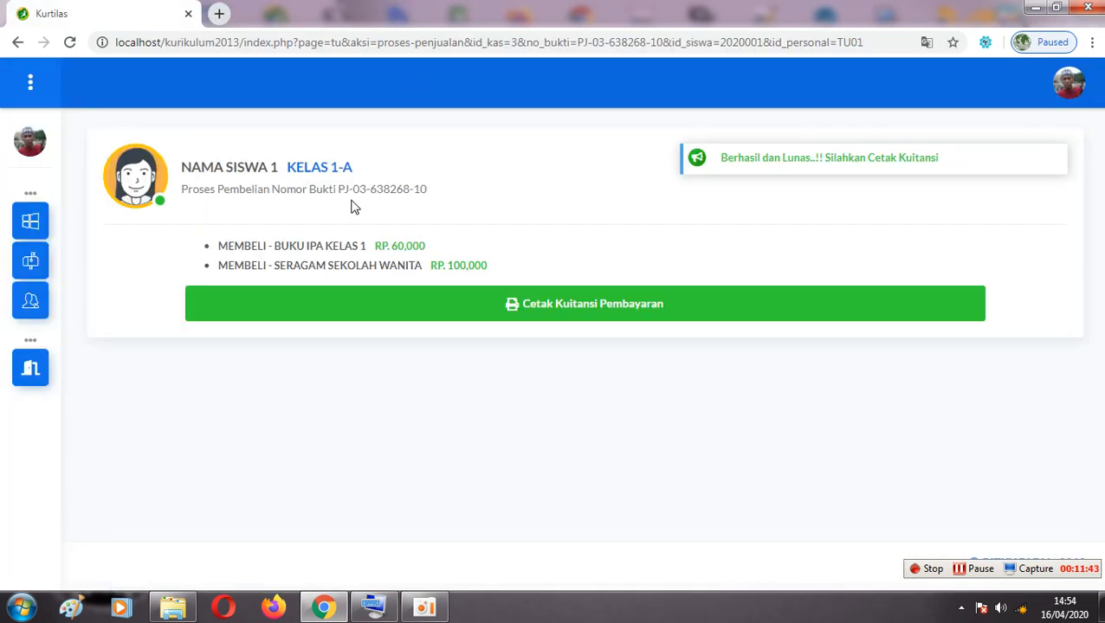
- Return to the dashboard and check the item sales cash balance and the Saldo Kas Sekolah total
left_click(35, 221)
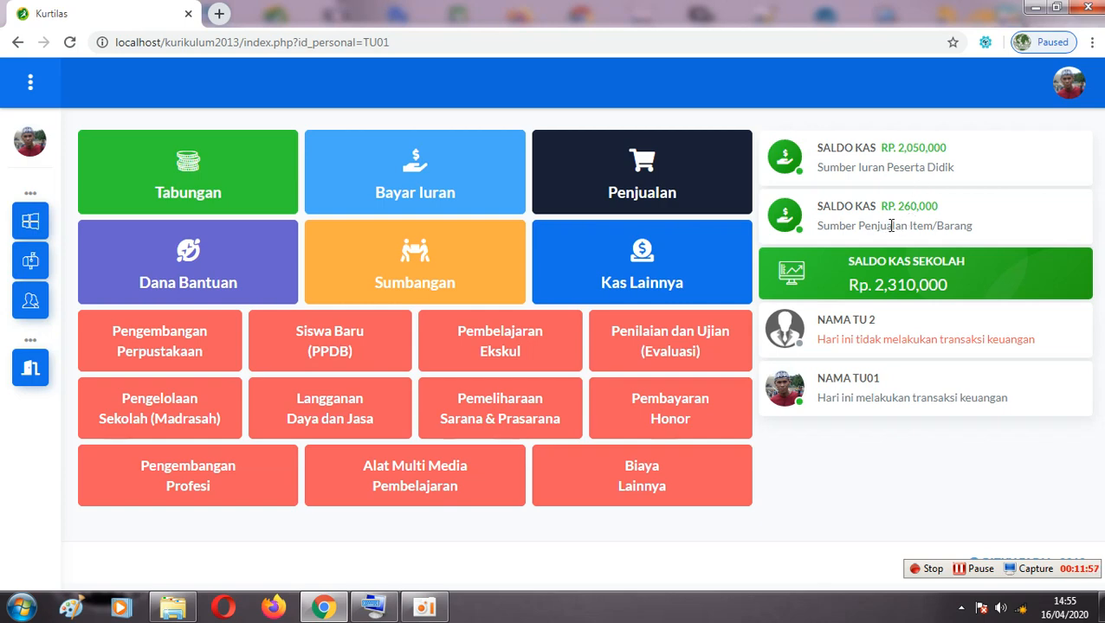
left_click_drag(897, 206, 941, 212)
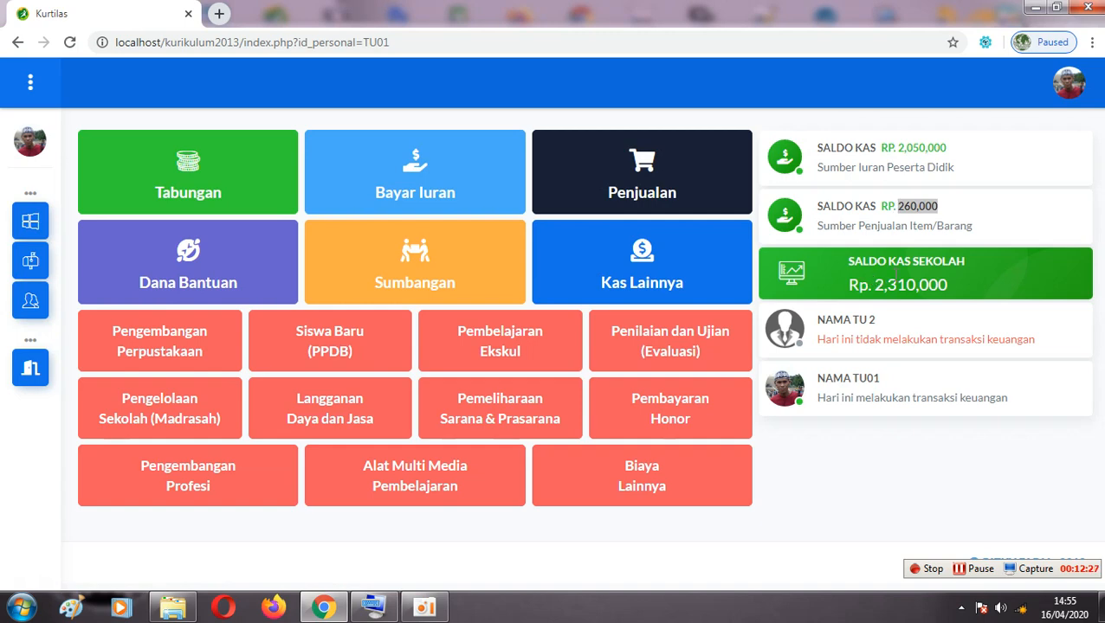
double_click(875, 284)
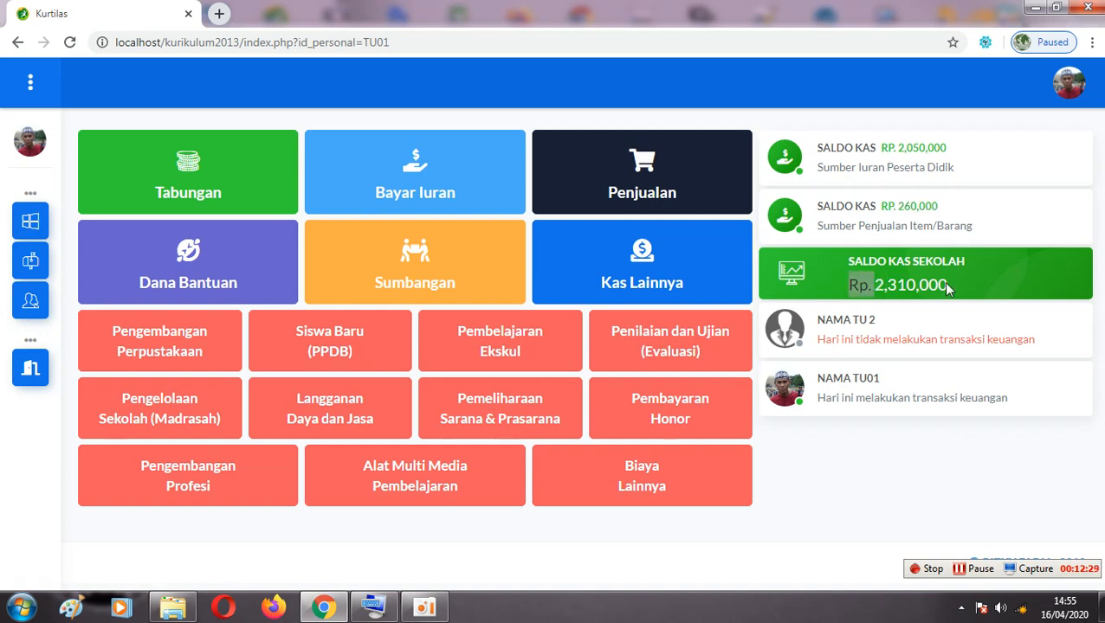
left_click(890, 284)
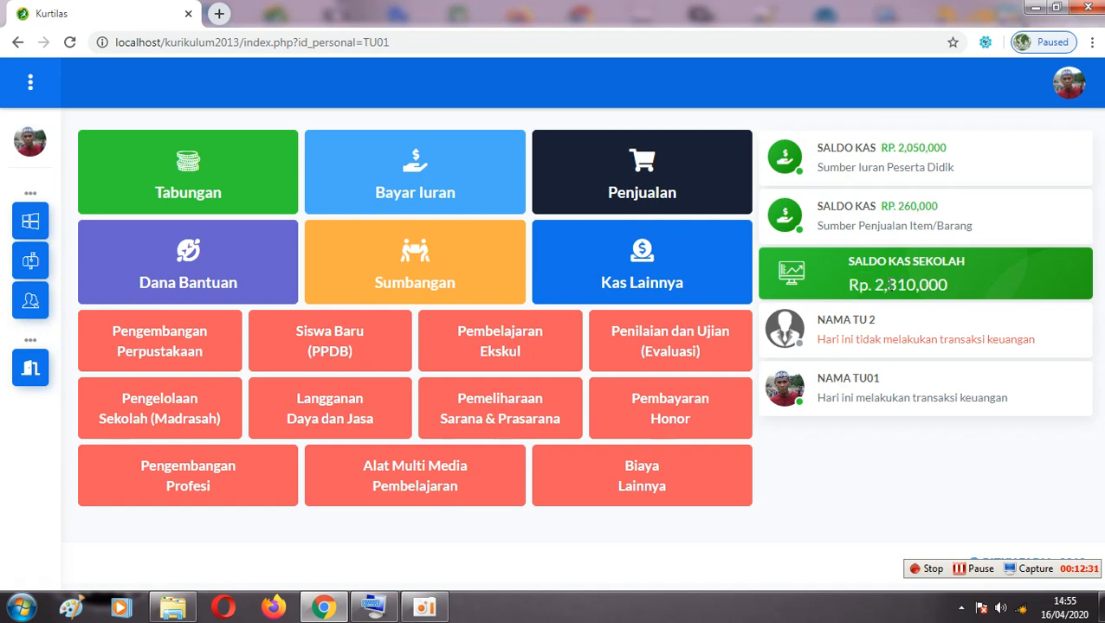
left_click_drag(876, 284, 939, 286)
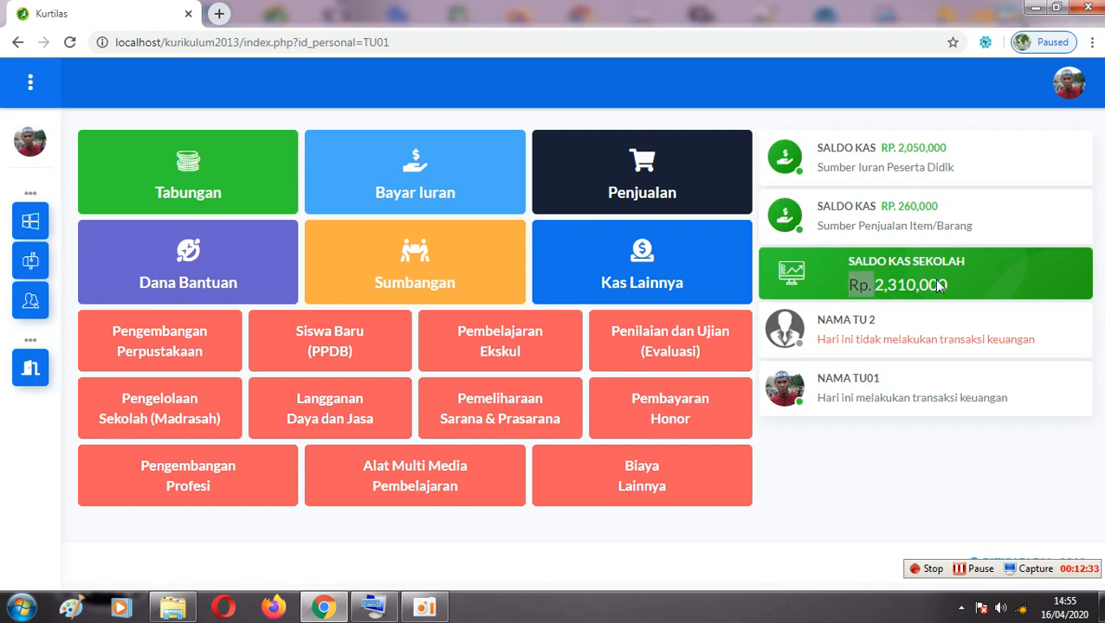
- Reopen Penjualan, check the first student's savings balance, and start the purchase process for the second student, in class 1-B
left_click(642, 183)
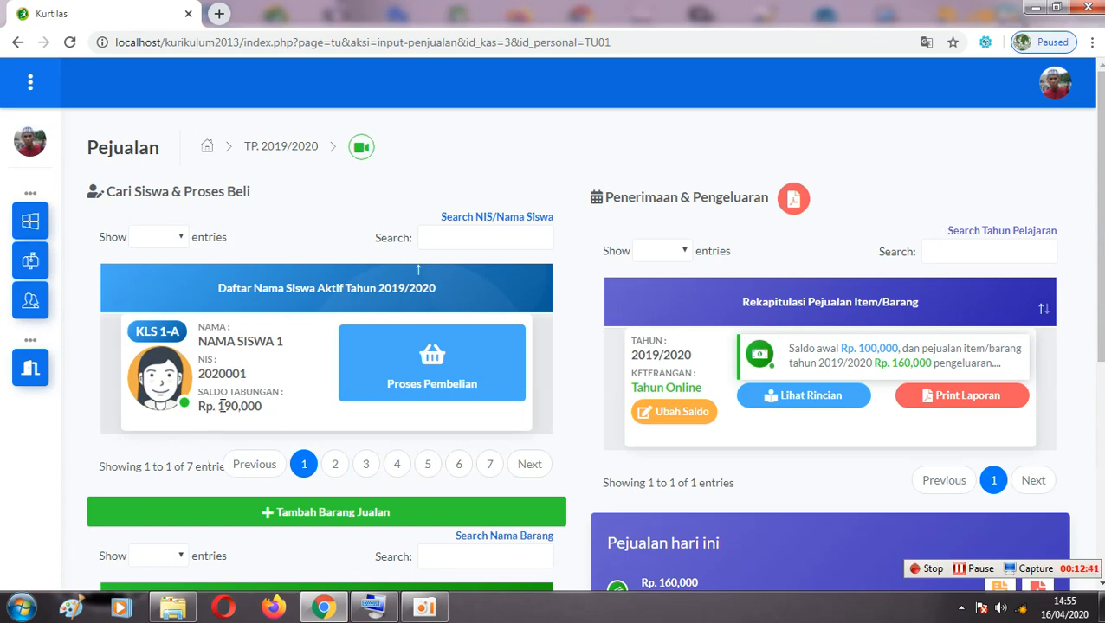
left_click_drag(223, 407, 253, 406)
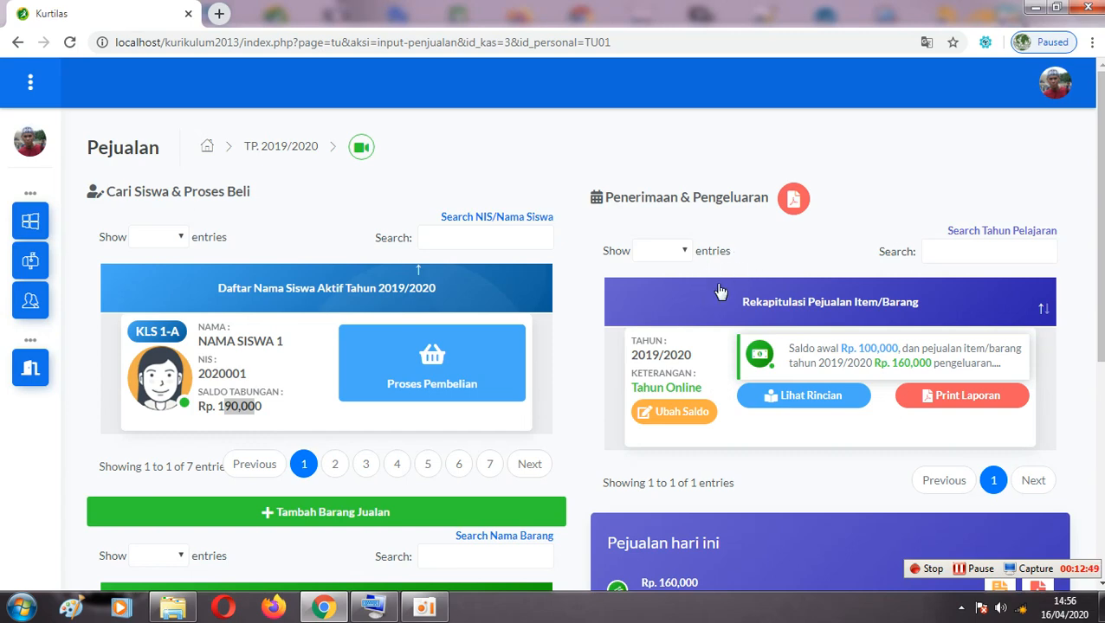
left_click(335, 464)
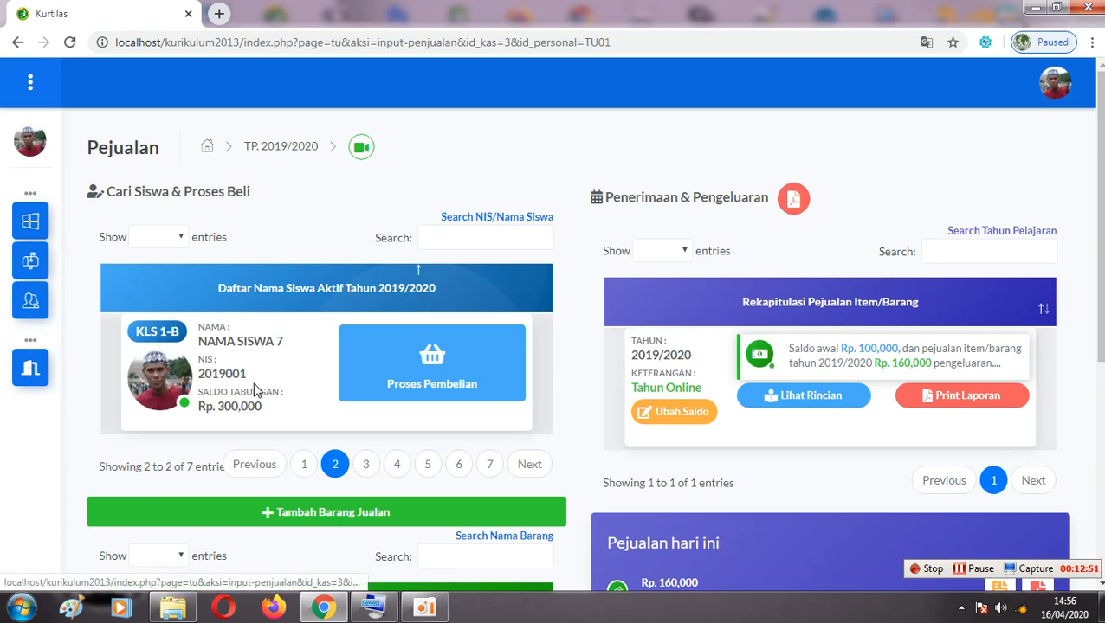
left_click(414, 372)
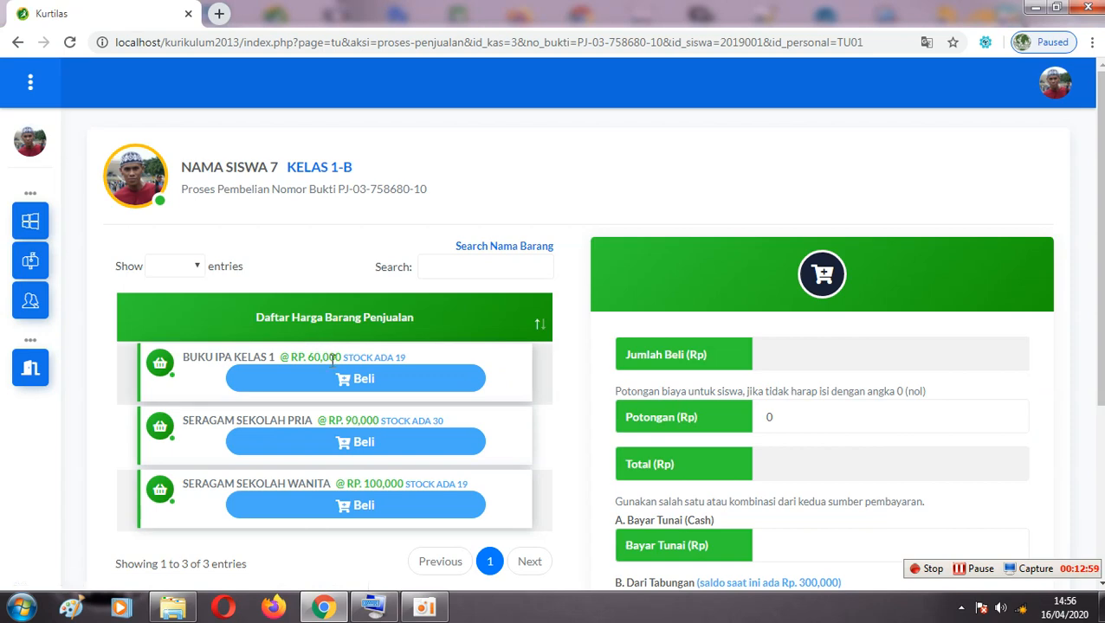
- Add one Buku IPA Kelas 1 and one Seragam Sekolah Pria to the class 1-B student's purchase
left_click(339, 379)
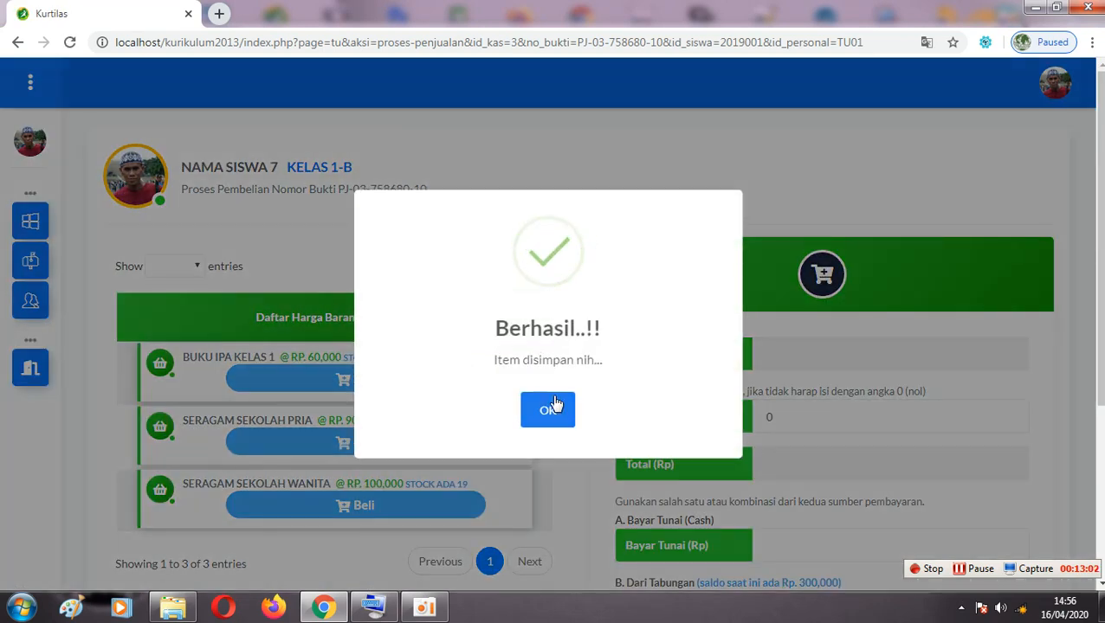
left_click(559, 409)
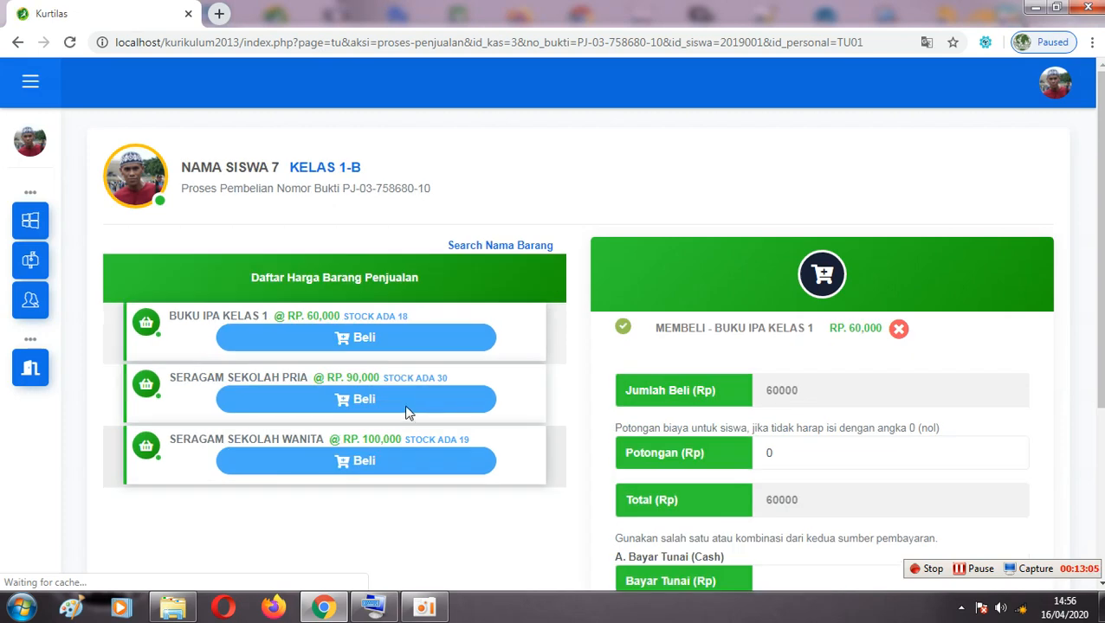
left_click(396, 437)
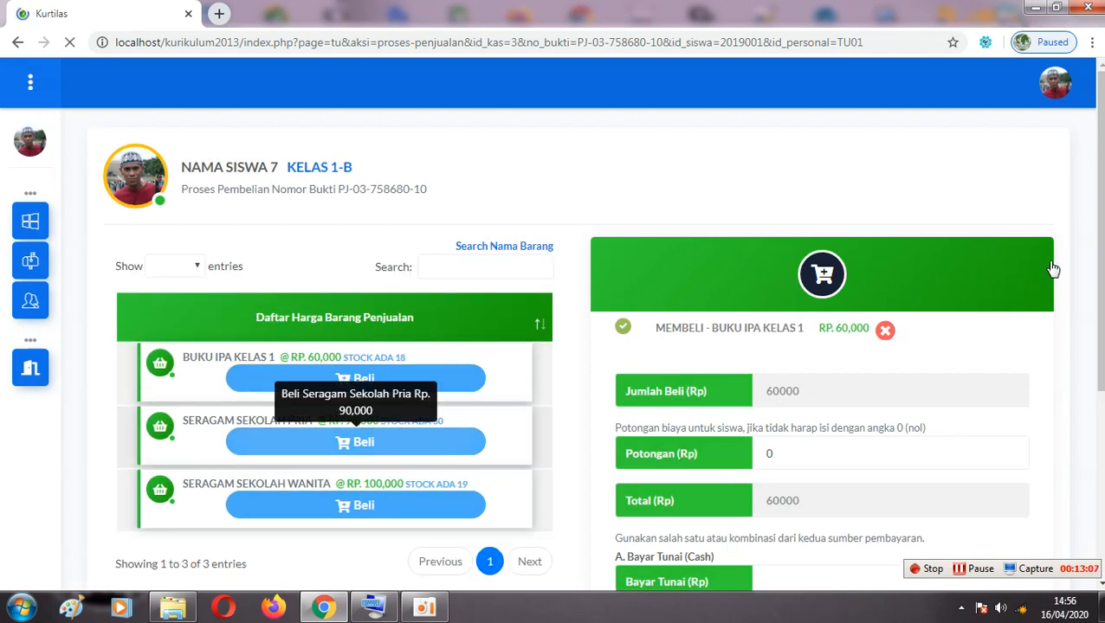
left_click_drag(1101, 269, 1100, 395)
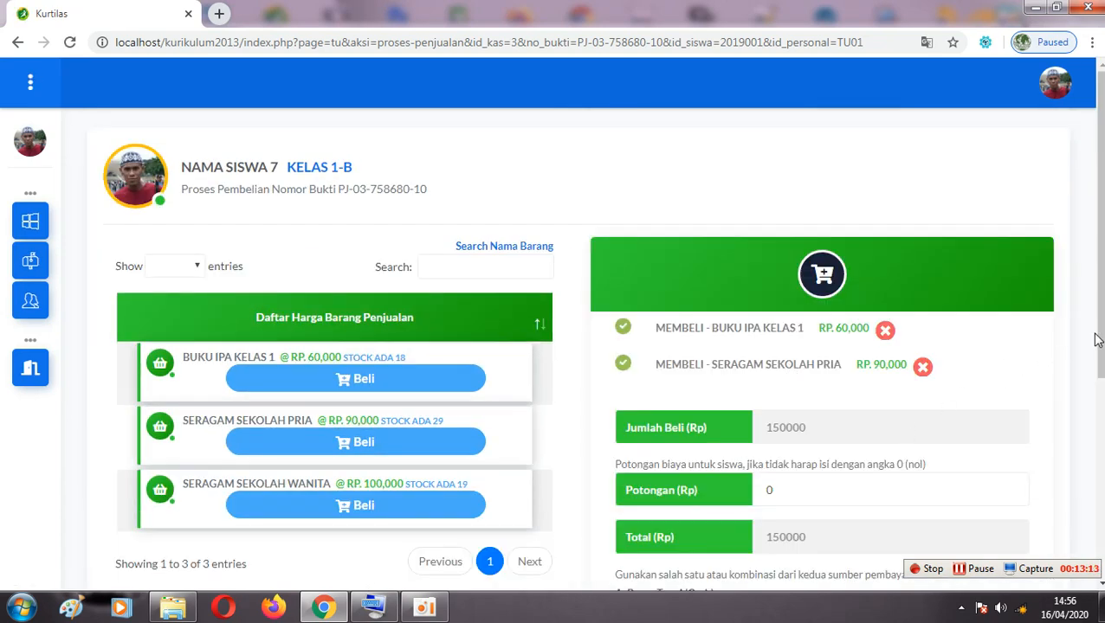
left_click_drag(1098, 339, 1098, 465)
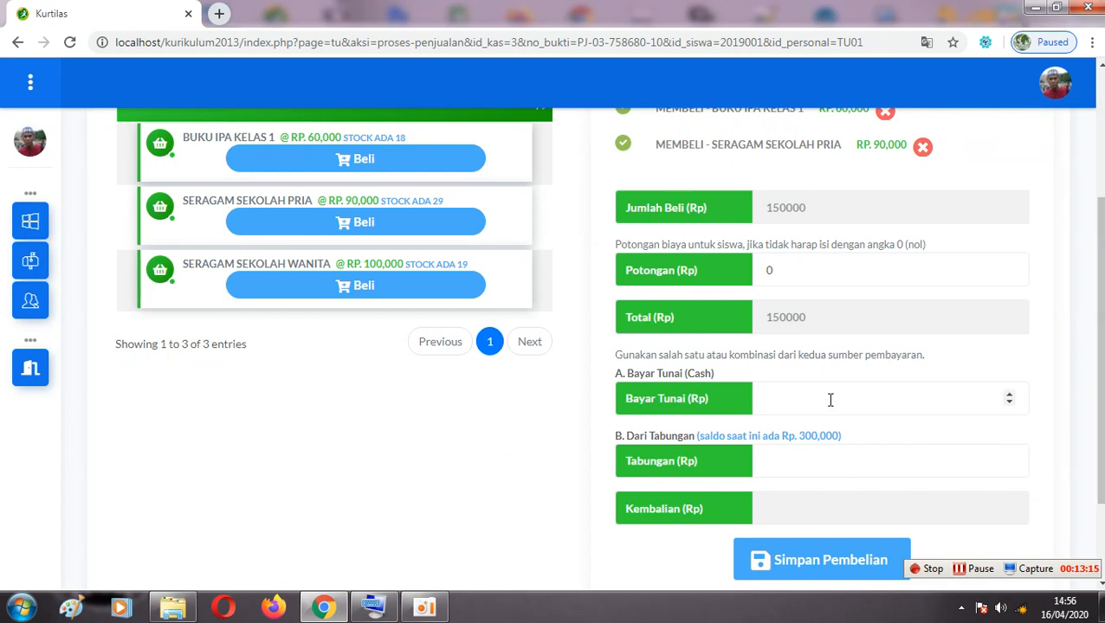
left_click(219, 13)
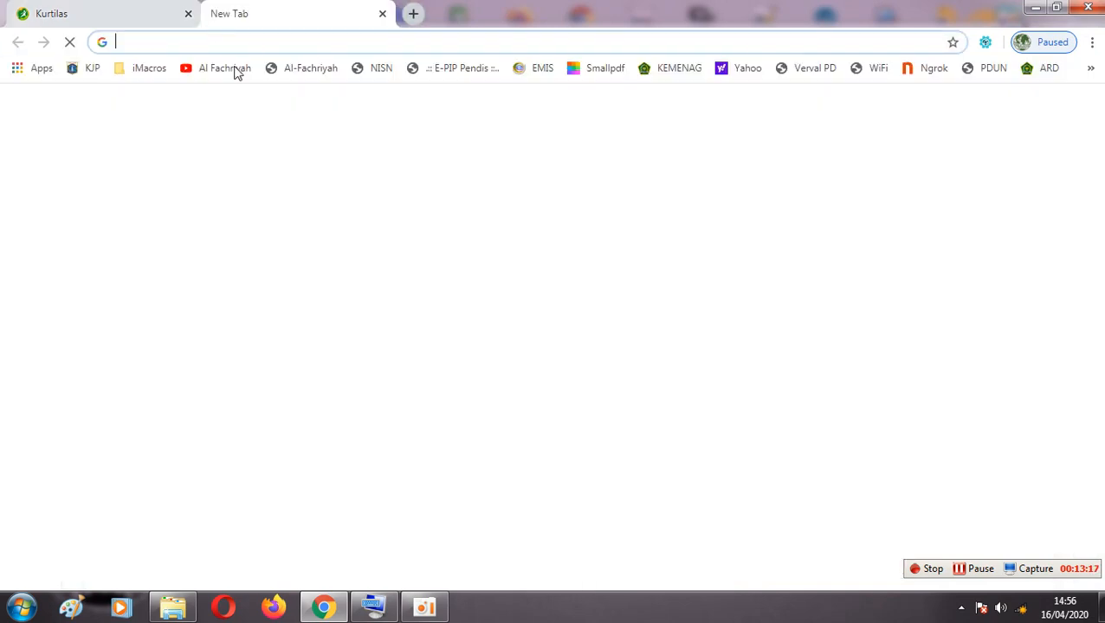
left_click(378, 342)
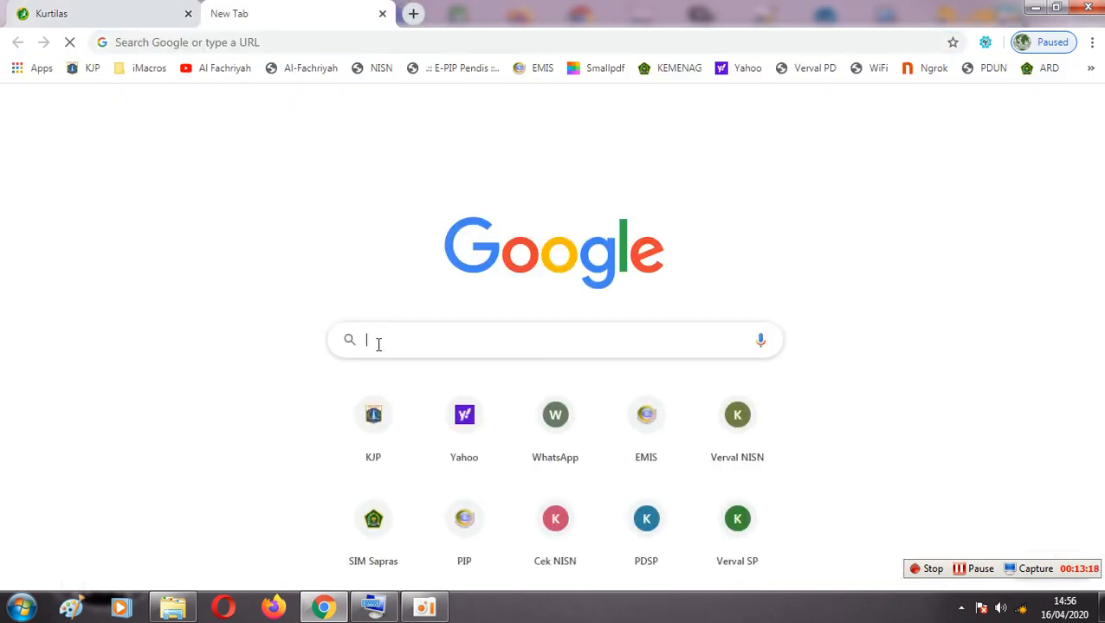
left_click(130, 10)
- Enter a partial cash payment of 100000, leaving the savings payment empty, and save the purchase
type("10000")
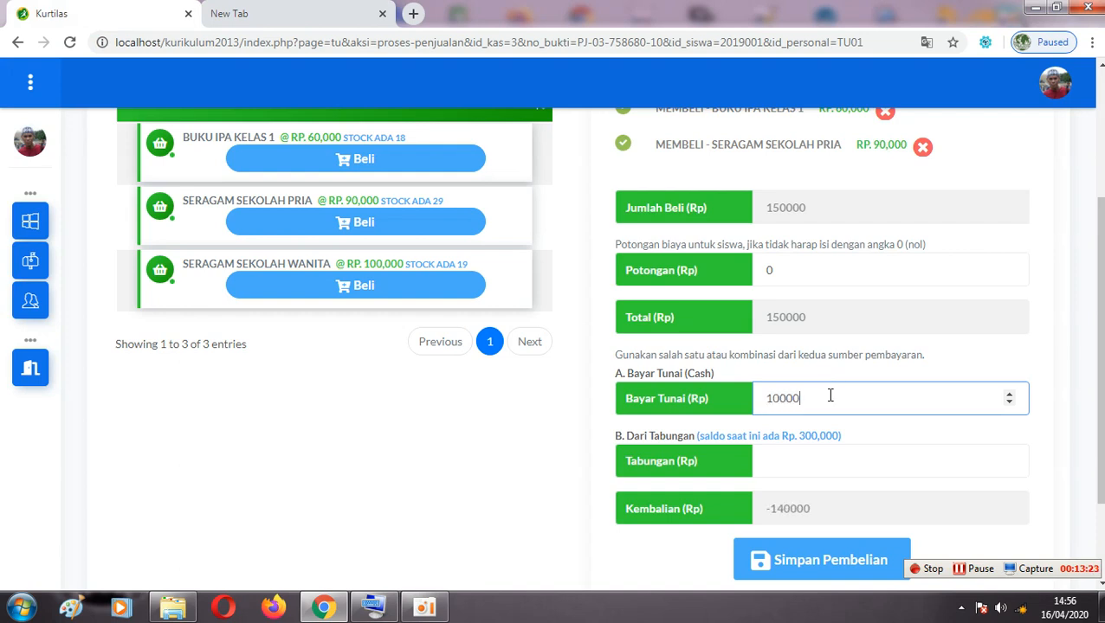
type("0")
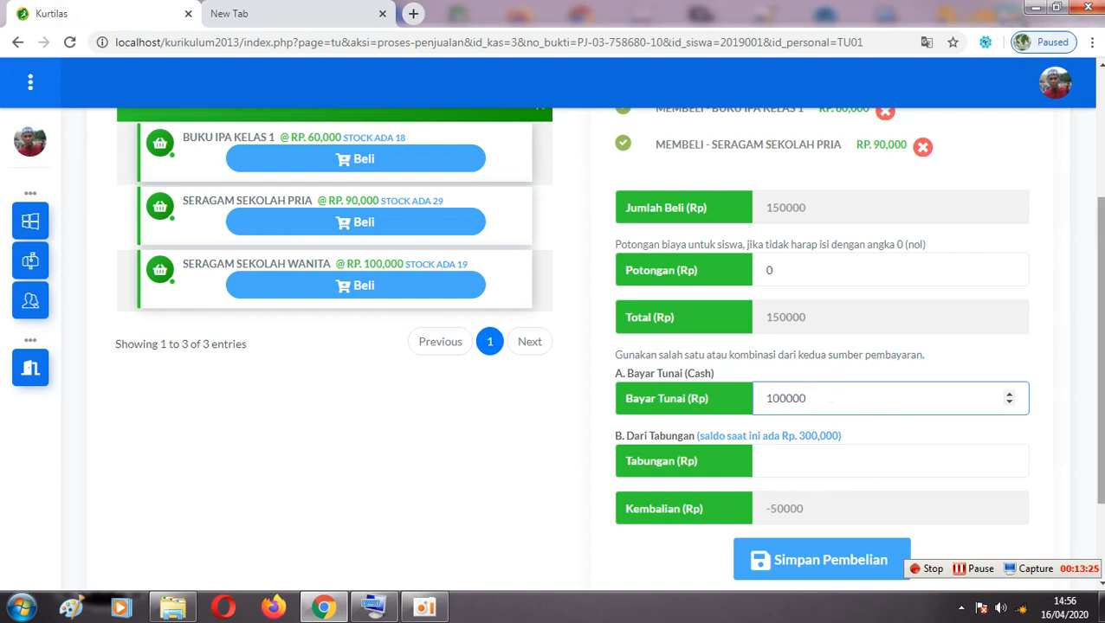
scroll(829, 399, "down", 1)
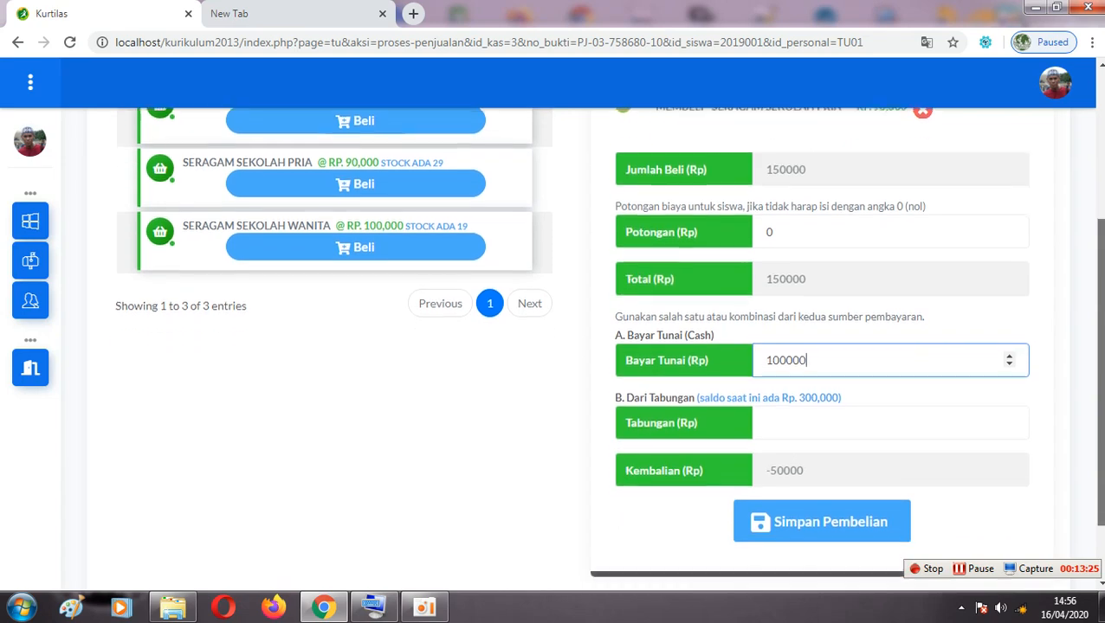
left_click(805, 525)
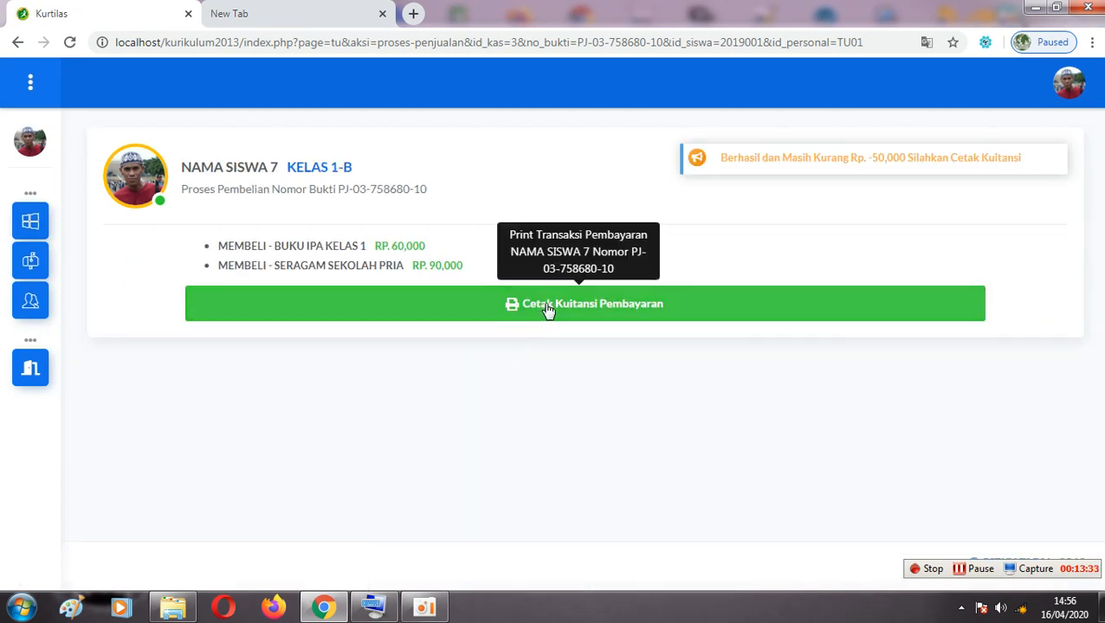
- Open the print preview of the class 1-B student's payment receipt and enlarge it to check the Keterangan line
left_click(547, 306)
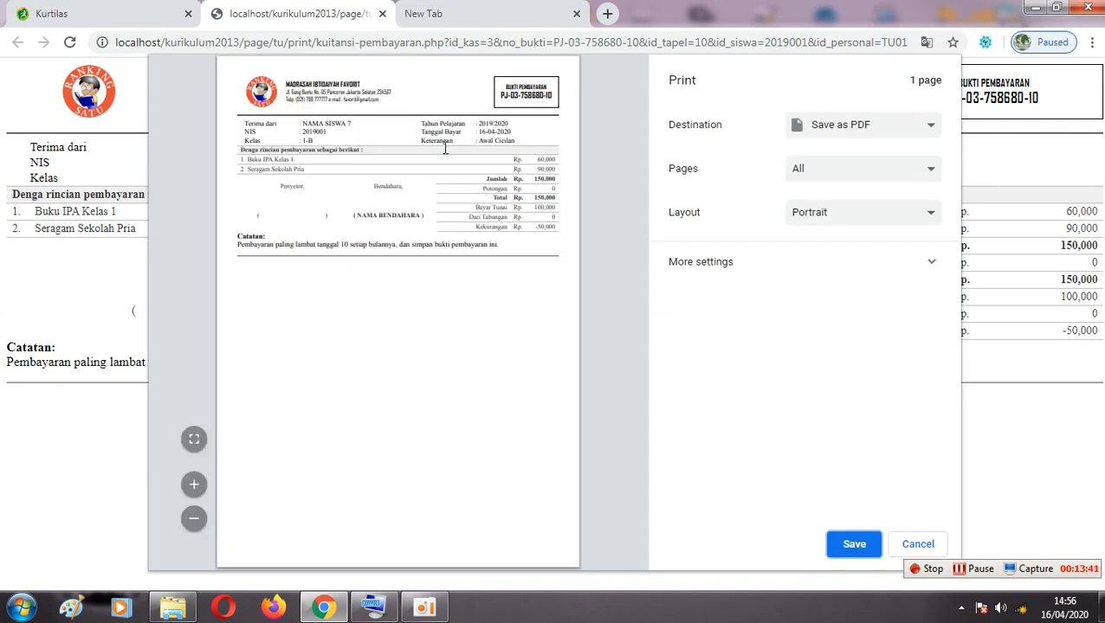
left_click(196, 441)
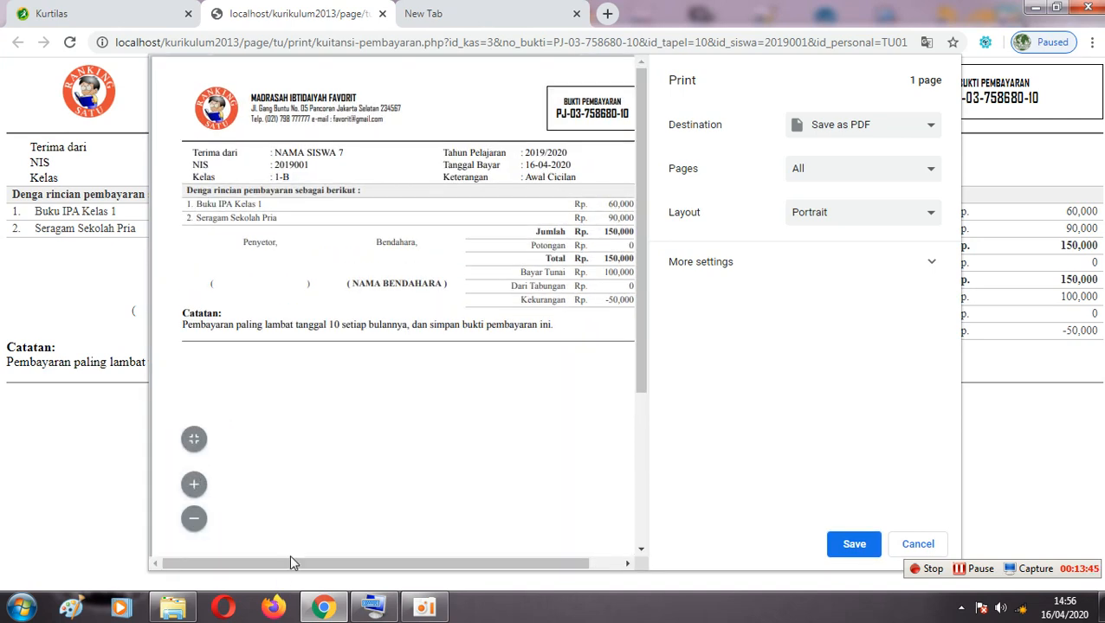
left_click_drag(299, 570, 328, 572)
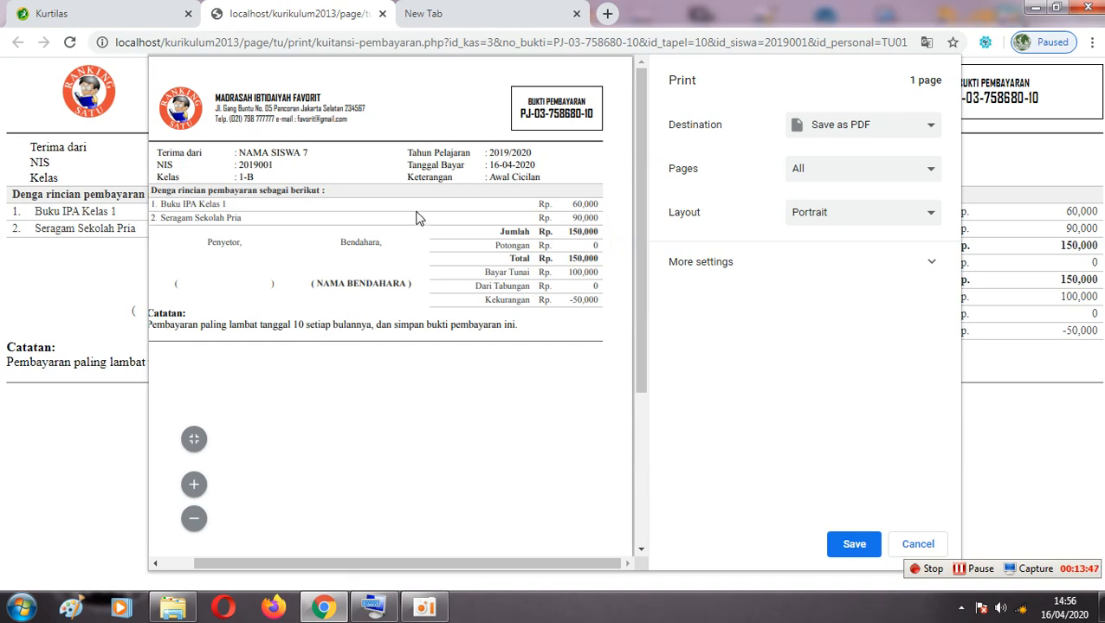
left_click_drag(408, 177, 539, 179)
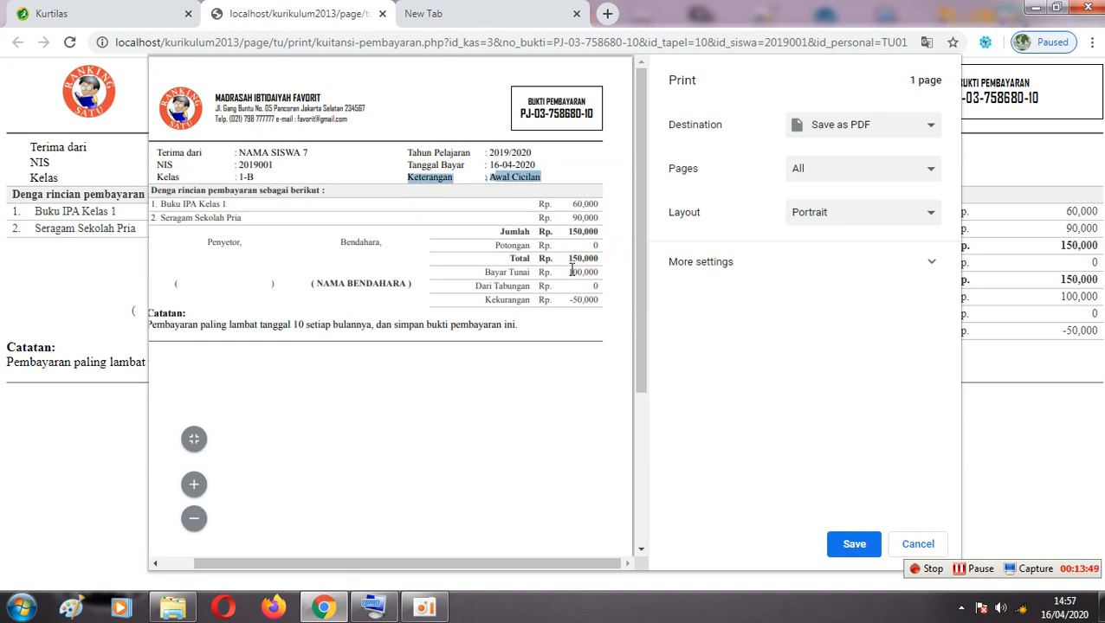
- Compare the receipt's cash payment, total and shortfall, recheck its Keterangan line, and close the receipt
left_click_drag(569, 272, 606, 273)
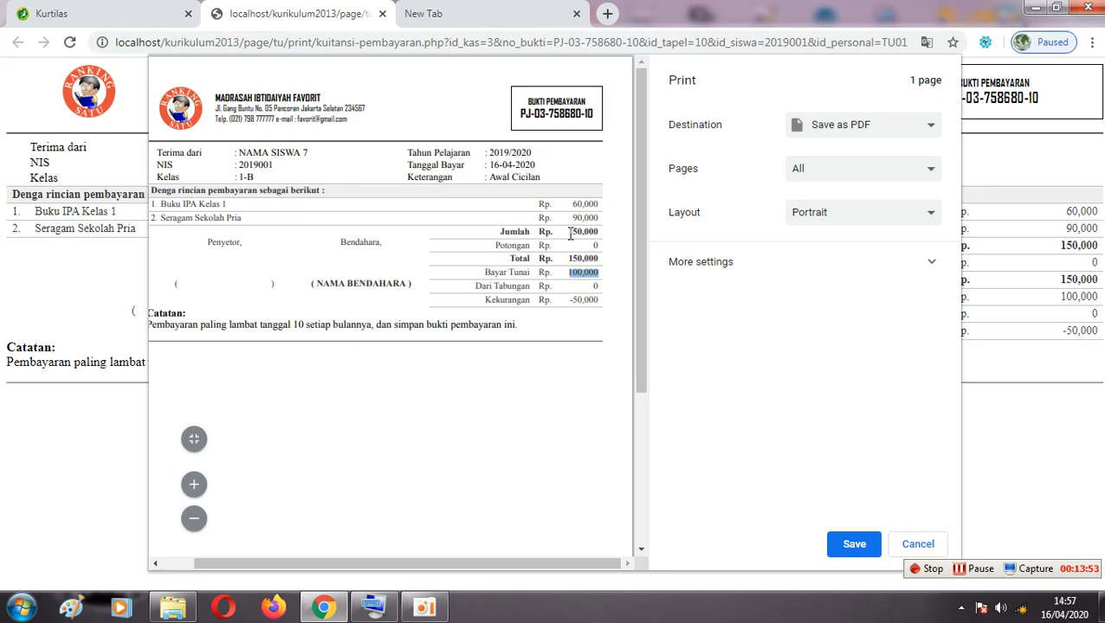
left_click_drag(571, 232, 608, 232)
left_click_drag(574, 273, 598, 298)
left_click_drag(408, 177, 546, 179)
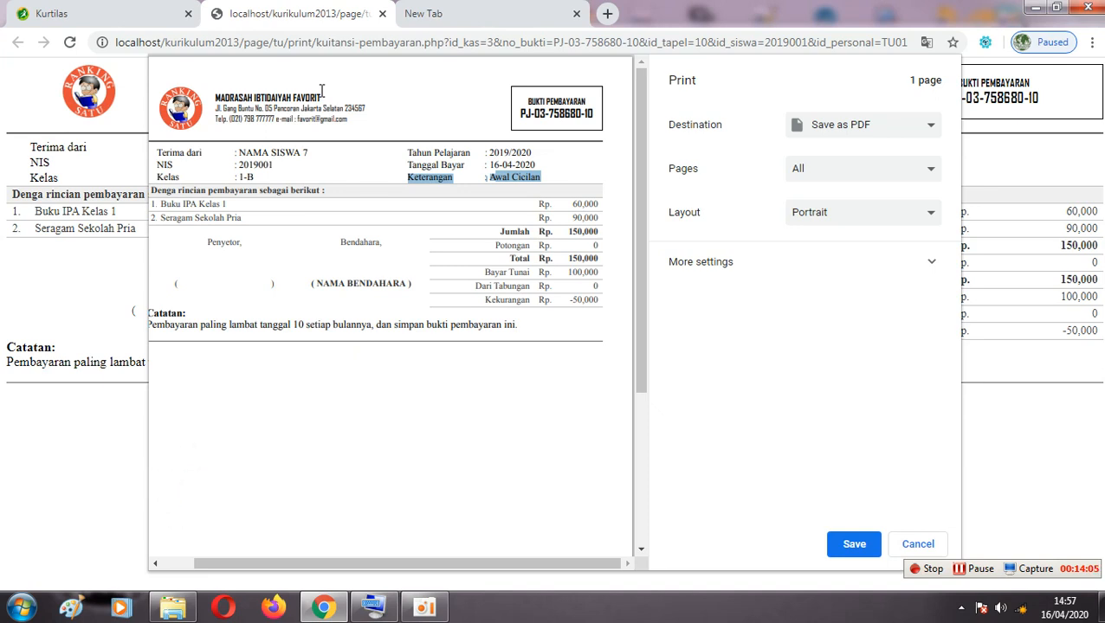
left_click(382, 15)
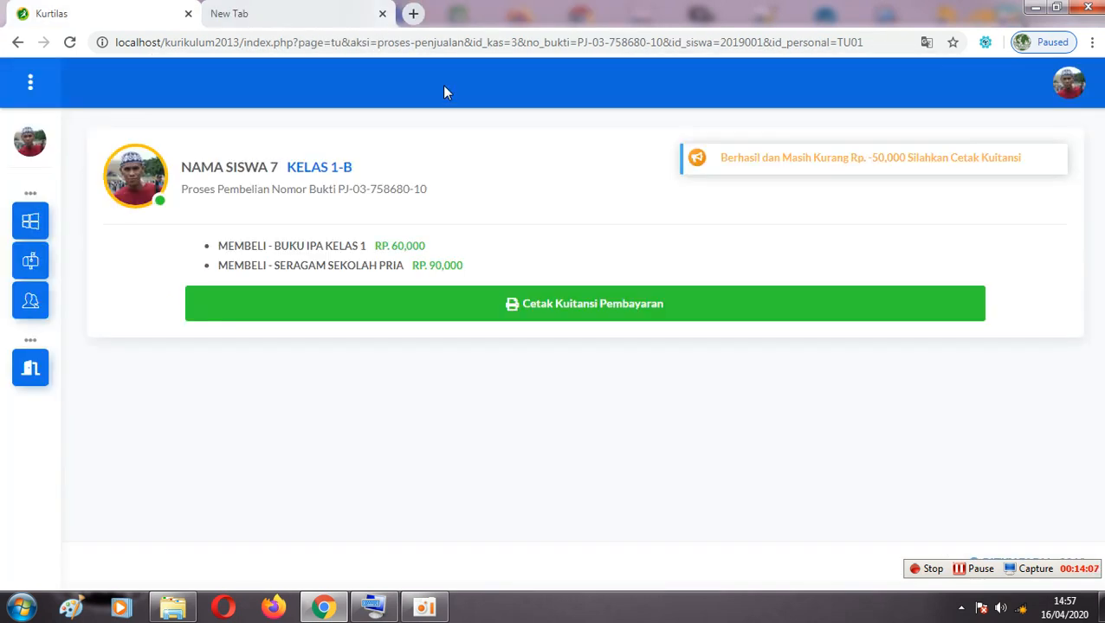
- Return to the dashboard and reopen the Penjualan page to view the 2019/2020 sales recap
left_click(50, 232)
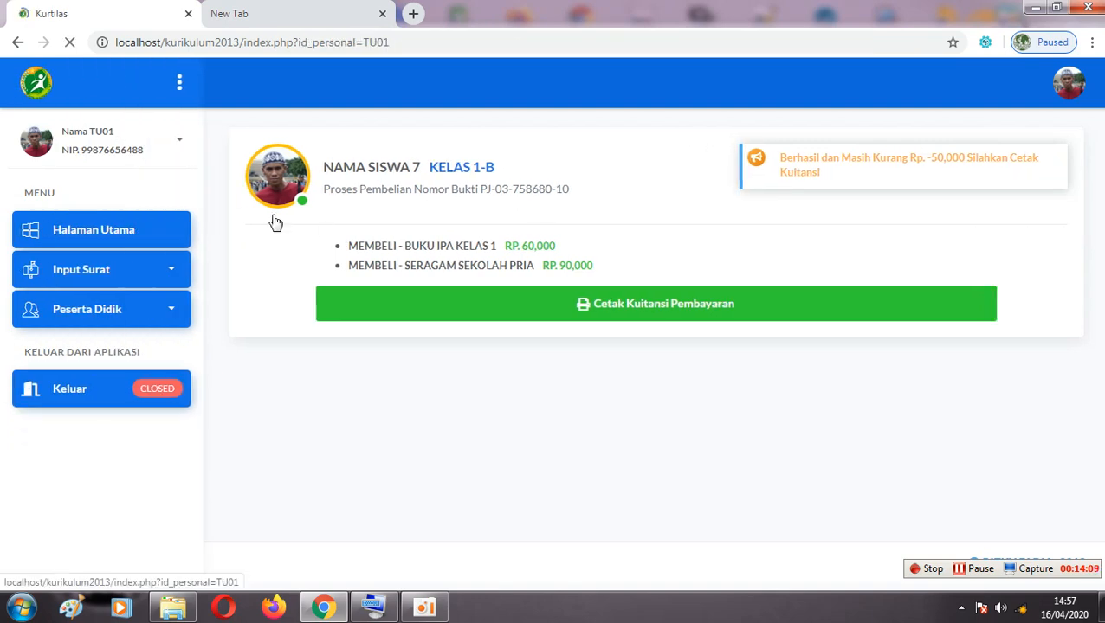
left_click(606, 175)
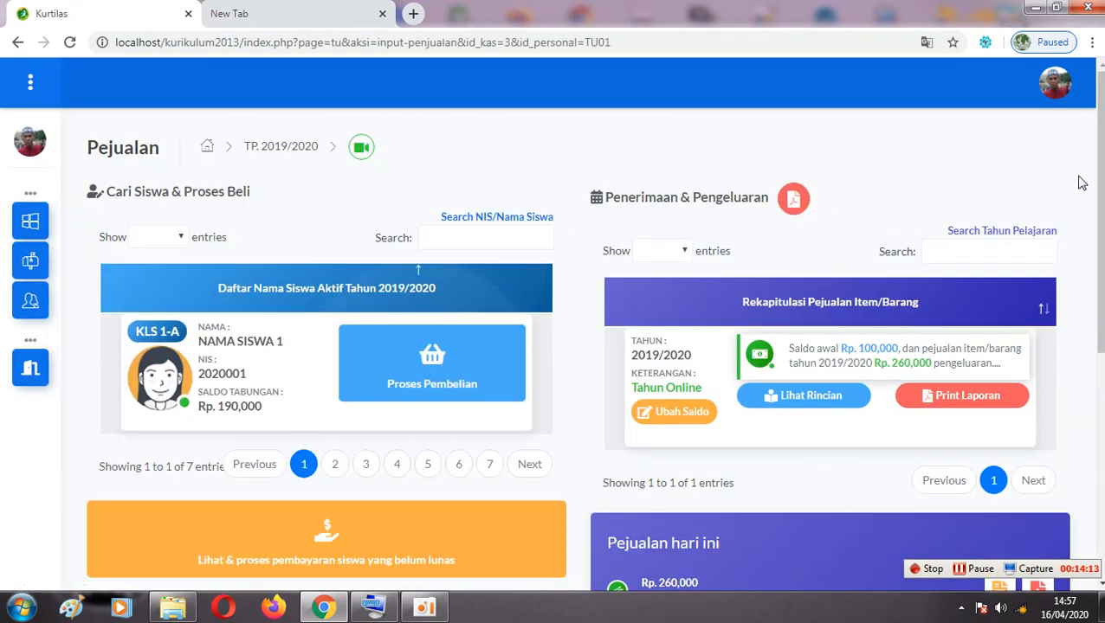
scroll(1102, 176, "down", 1)
scroll(594, 345, "up", 1)
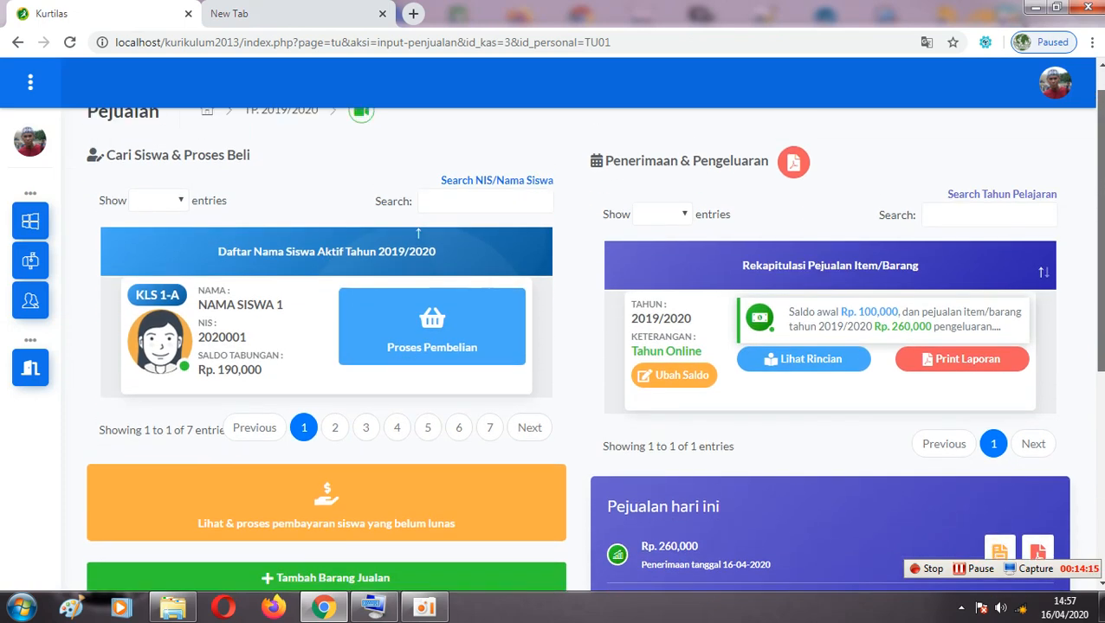
- Open the print preview of the Penerimaan & Pengeluaran recap report and enlarge it for reading
left_click(795, 165)
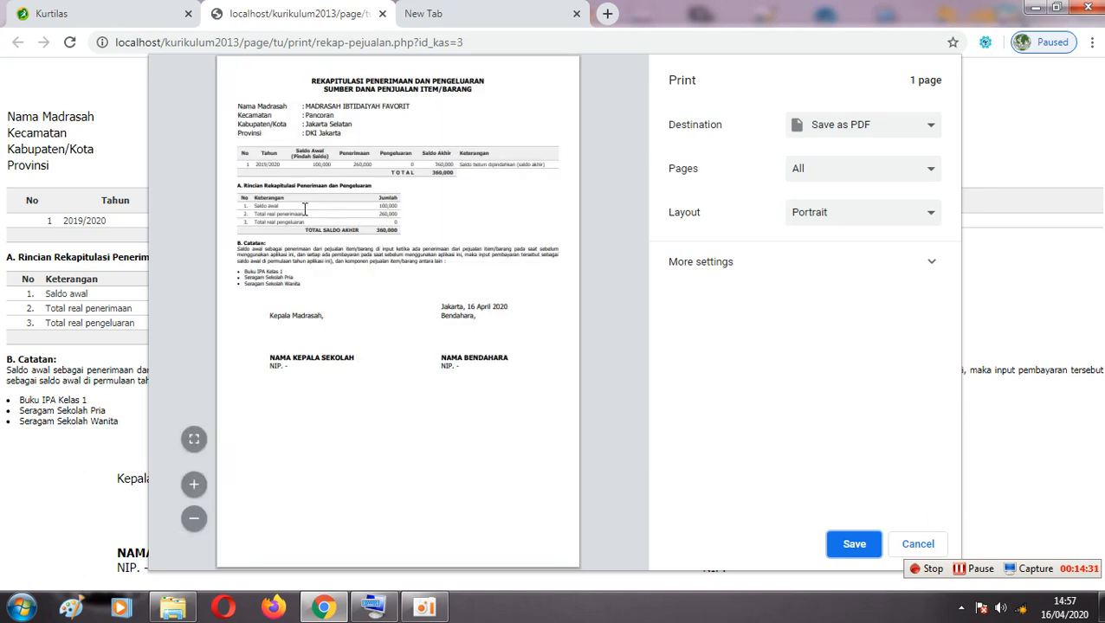
left_click_drag(256, 163, 289, 164)
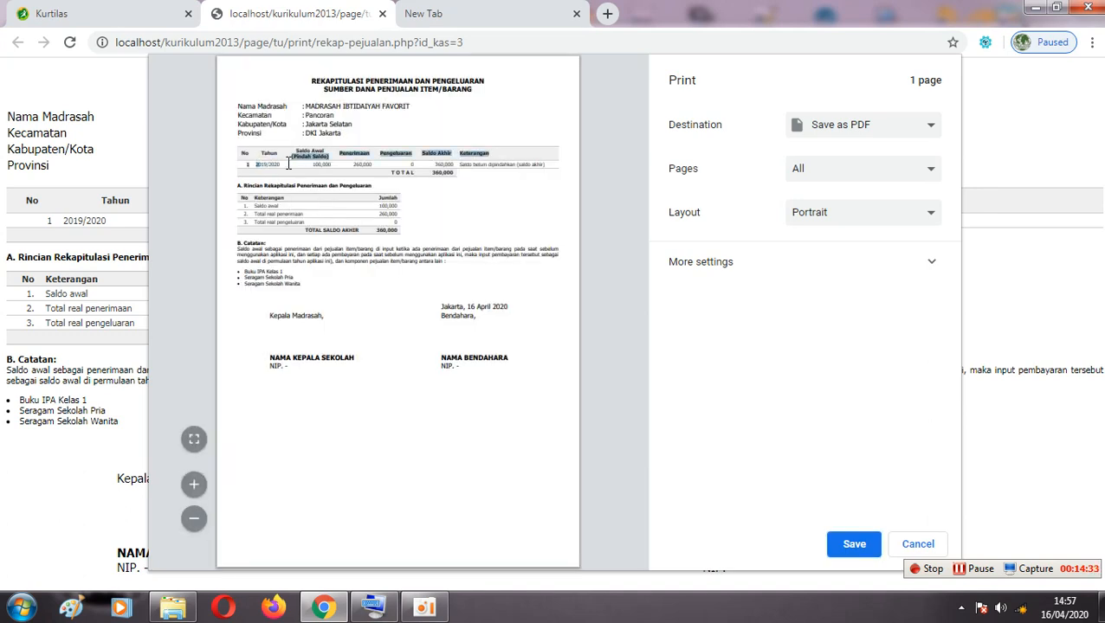
left_click(194, 439)
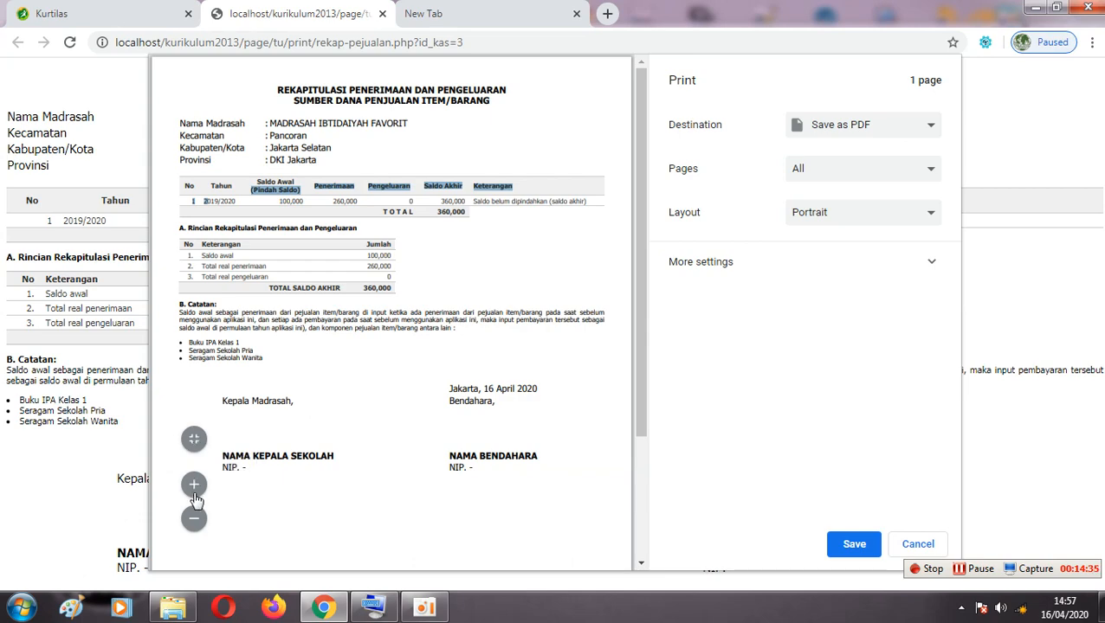
left_click(194, 486)
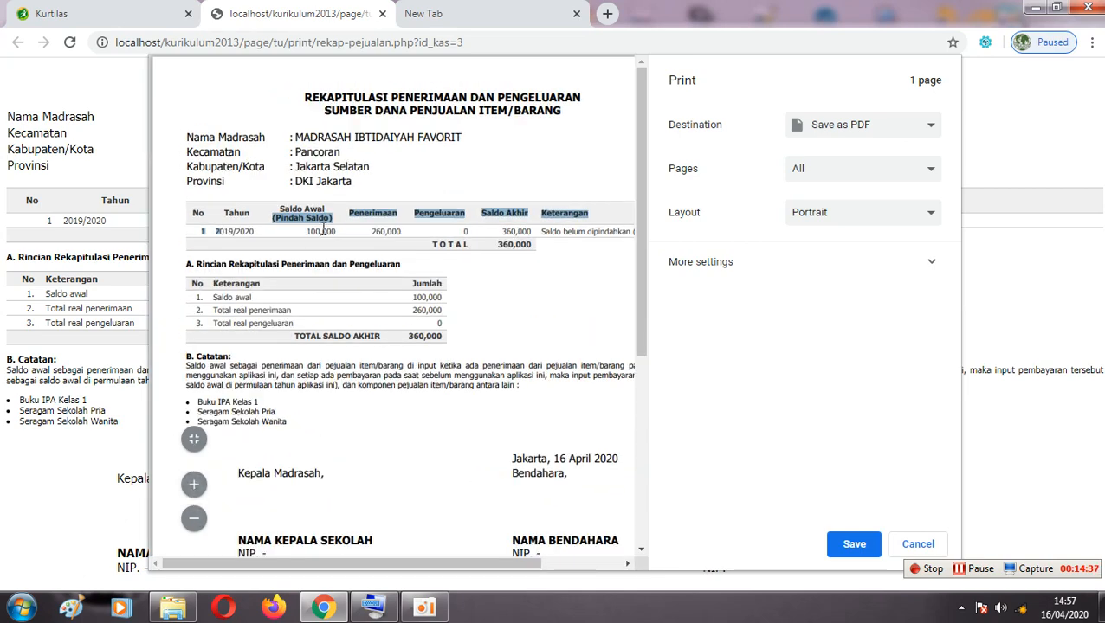
left_click(359, 221)
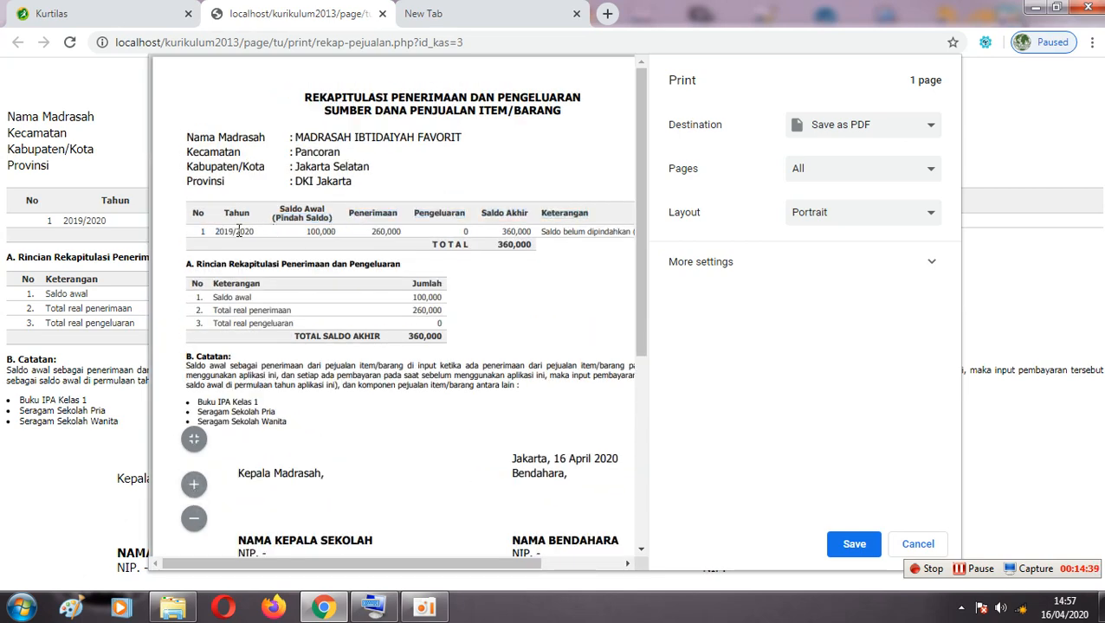
- Check the opening balance, receipts and closing balance in the report's 2019/2020 row
left_click_drag(307, 232, 402, 231)
left_click(377, 230)
left_click_drag(501, 232, 529, 232)
left_click_drag(428, 575, 387, 569)
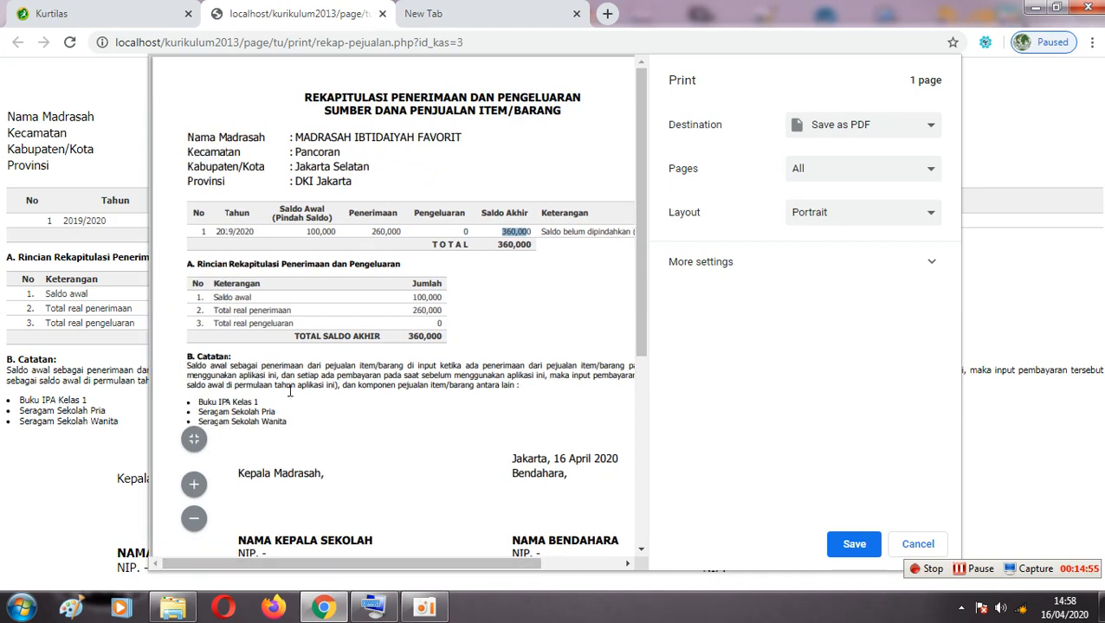
- Check the recap report's title and funding source lines, and close the report
left_click_drag(314, 97, 459, 98)
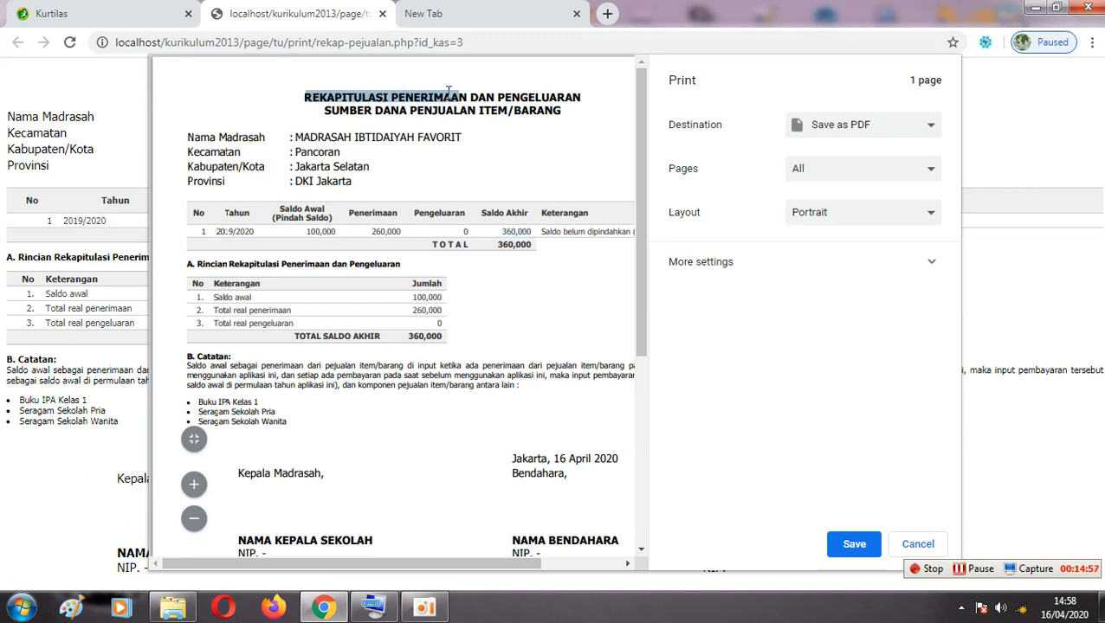
left_click(374, 110)
left_click_drag(374, 110, 460, 110)
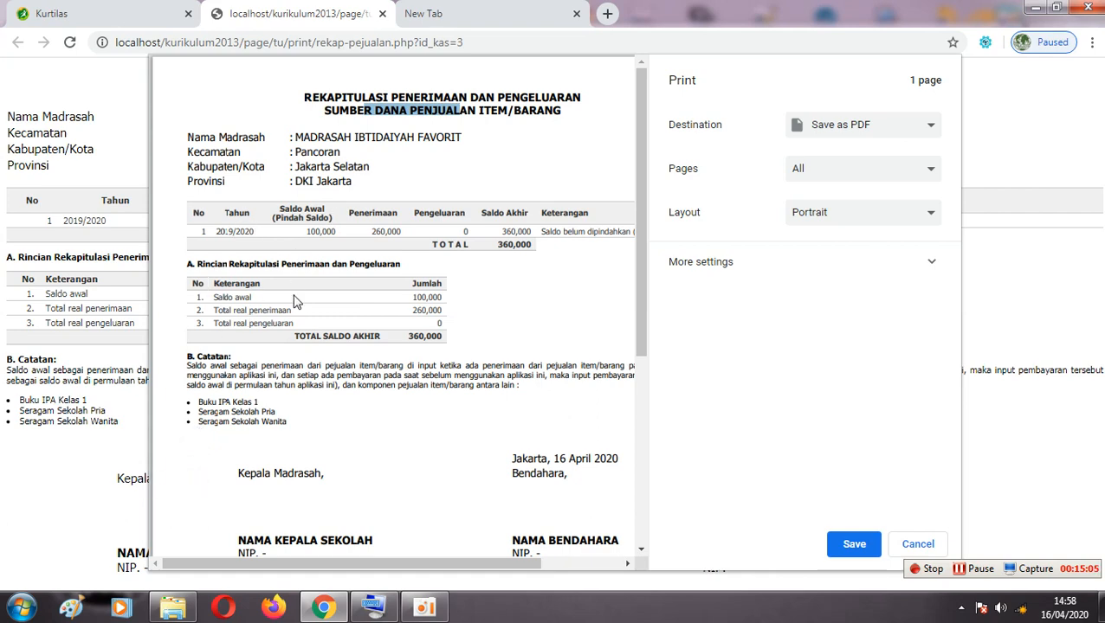
left_click(382, 14)
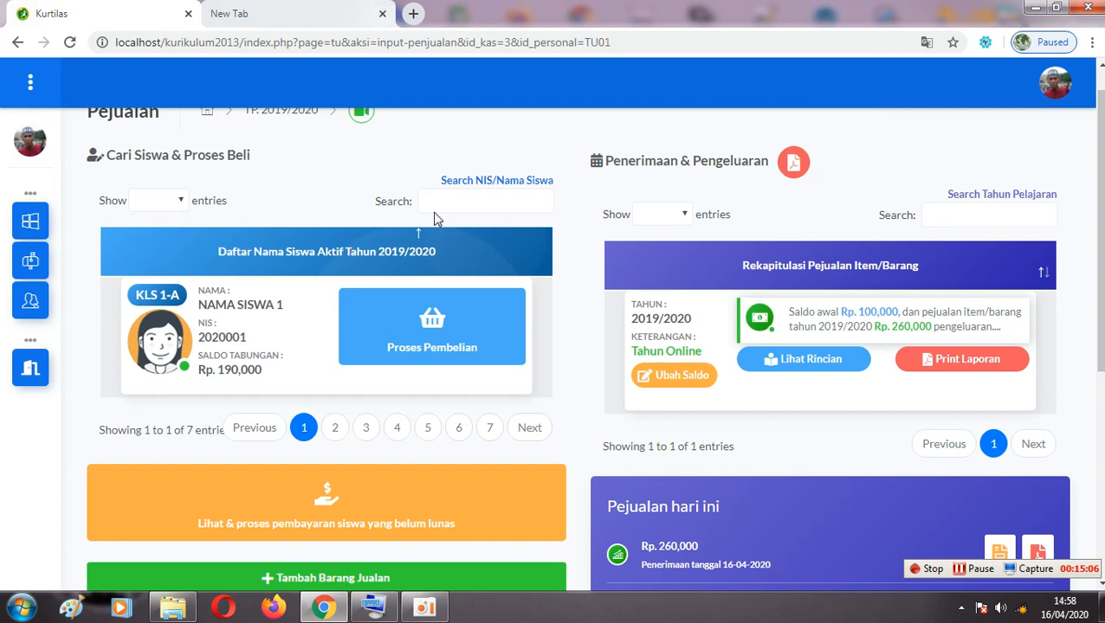
- Change the 2019/2020 opening balance (saldo awal) in the sales recap to 150000 and save it
left_click_drag(1101, 330, 1101, 371)
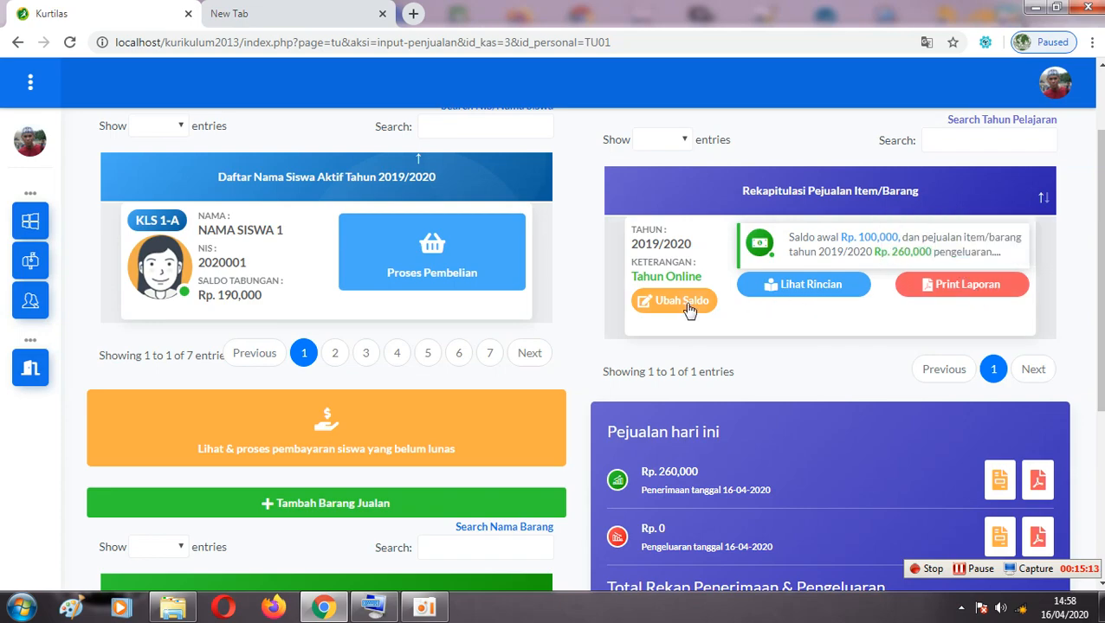
mouse_move(1101, 266)
left_mouse_down()
mouse_move(1101, 366)
mouse_move(1100, 286)
left_mouse_up()
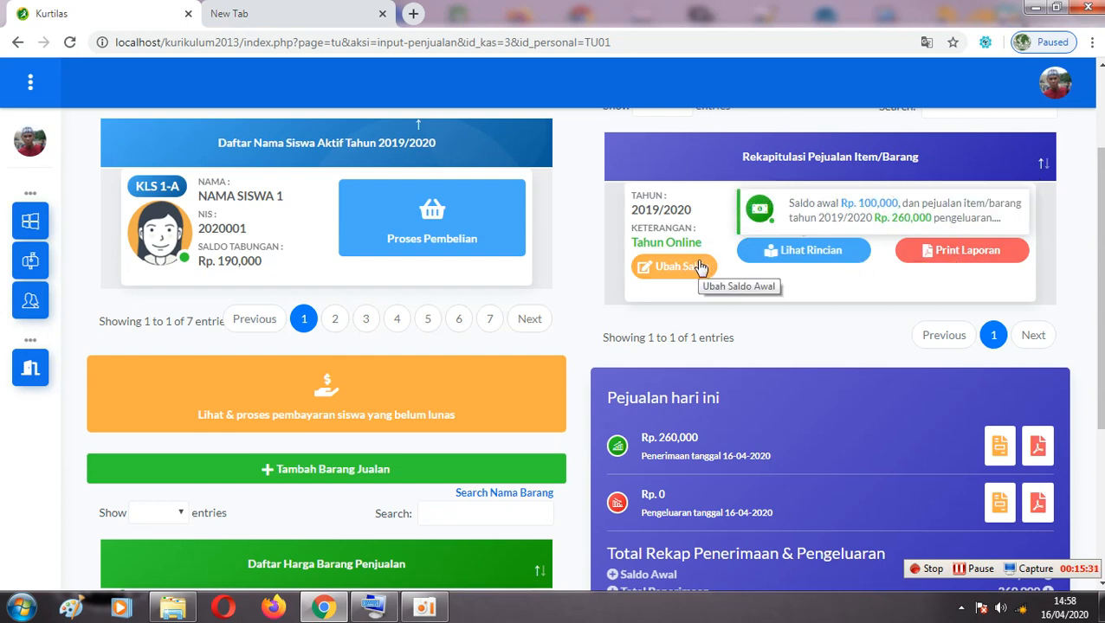
left_click(669, 266)
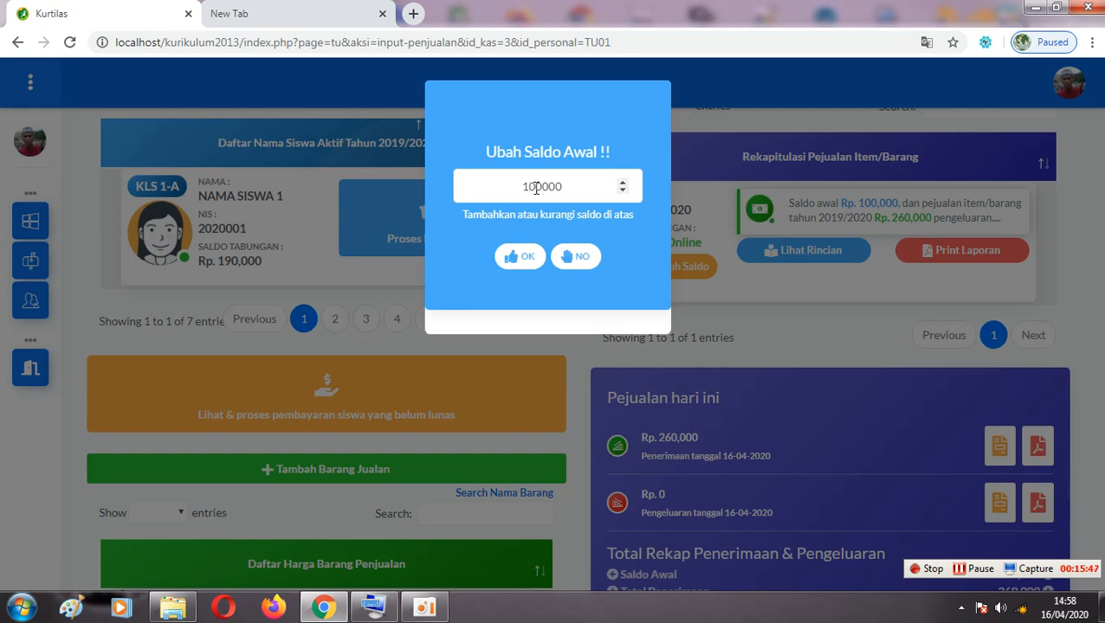
left_click_drag(534, 188, 539, 190)
left_click(317, 13)
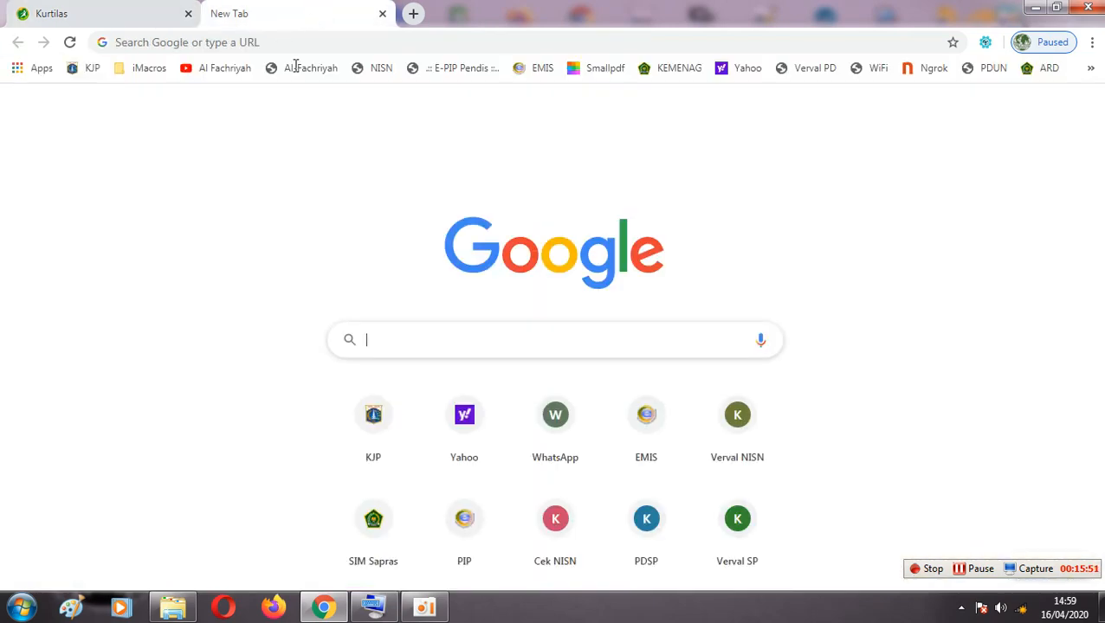
left_click(156, 15)
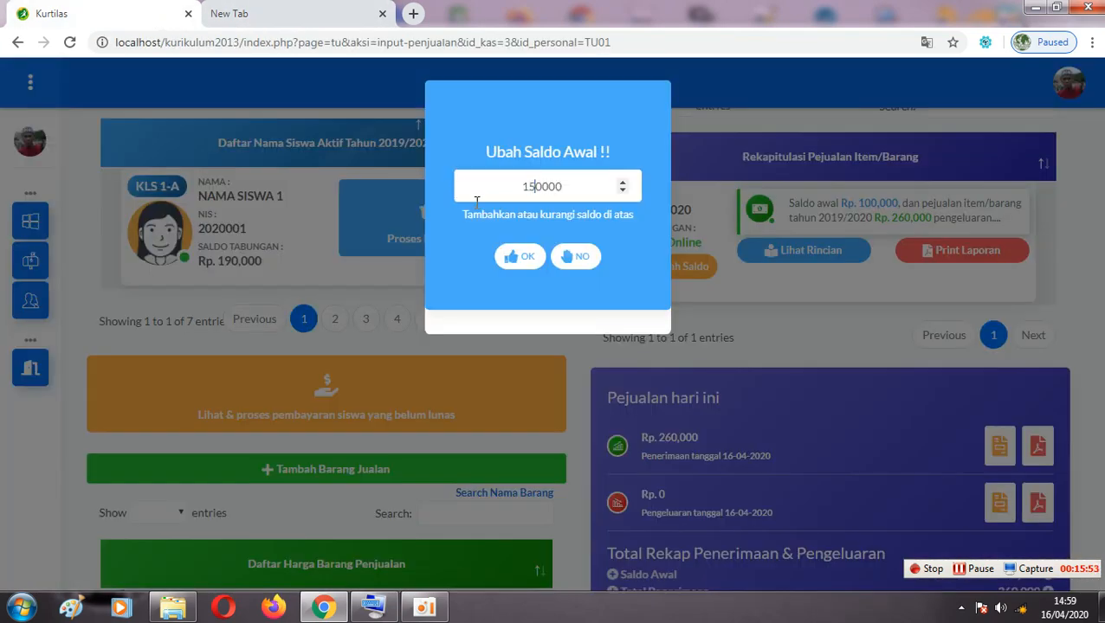
left_click(513, 260)
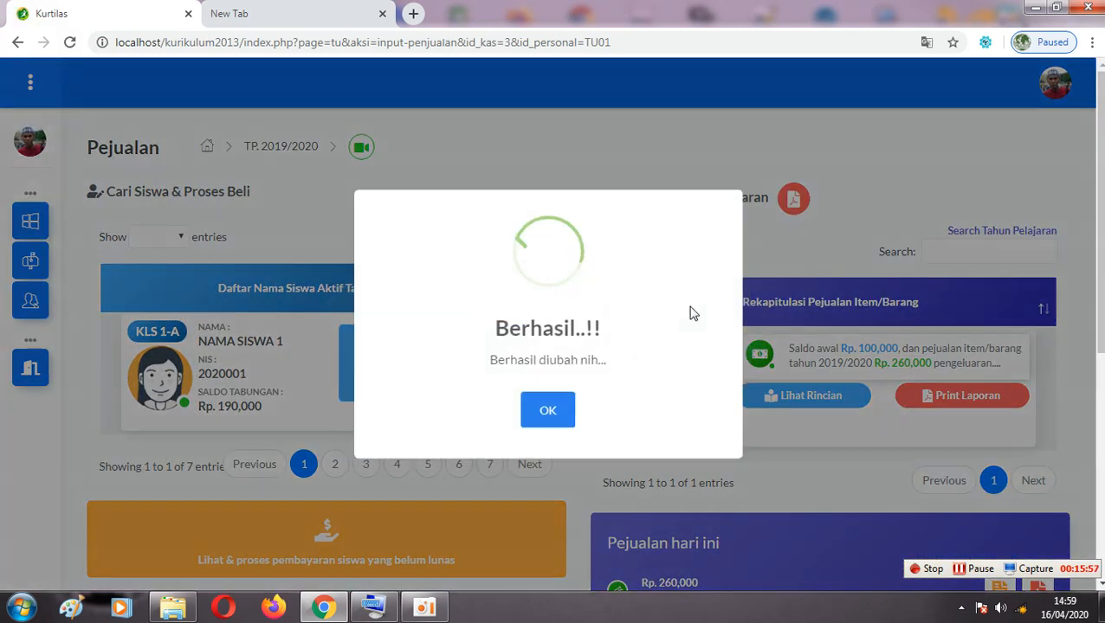
left_click(558, 408)
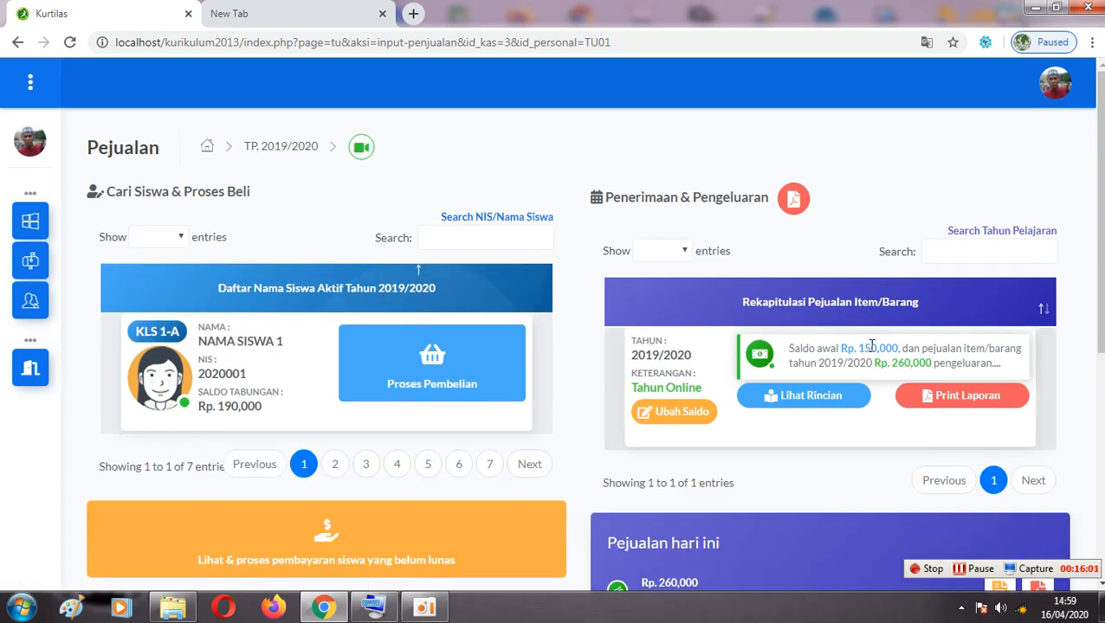
- View the list of student installment payments that are not fully paid, and return to the sales page
scroll(1096, 303, "down", 1)
scroll(959, 340, "down", 1)
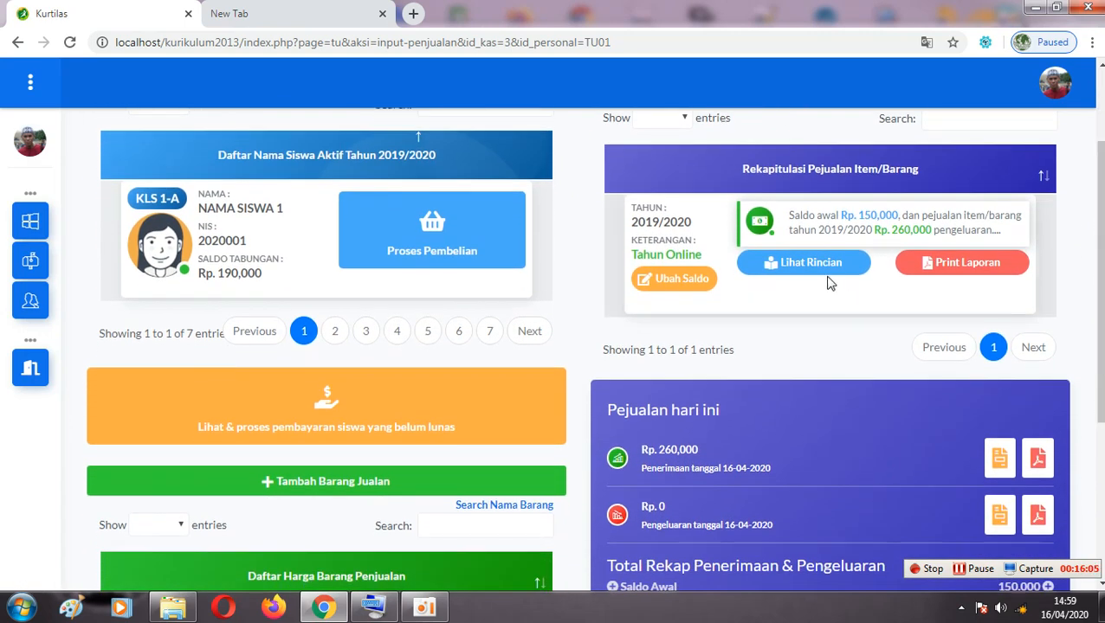
left_click(371, 414)
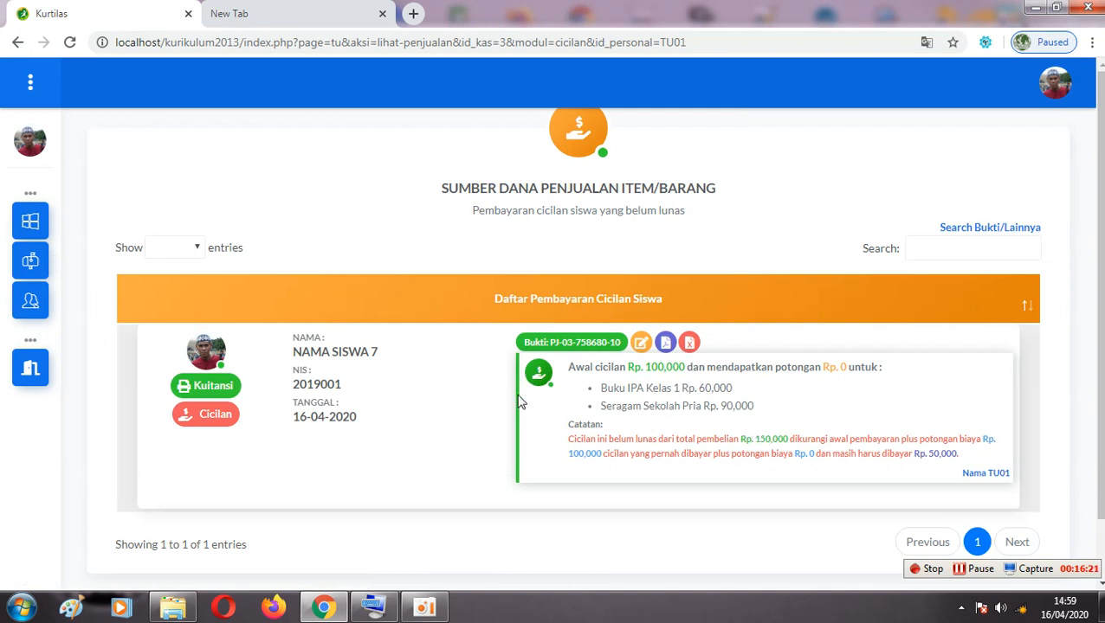
mouse_move(52, 207)
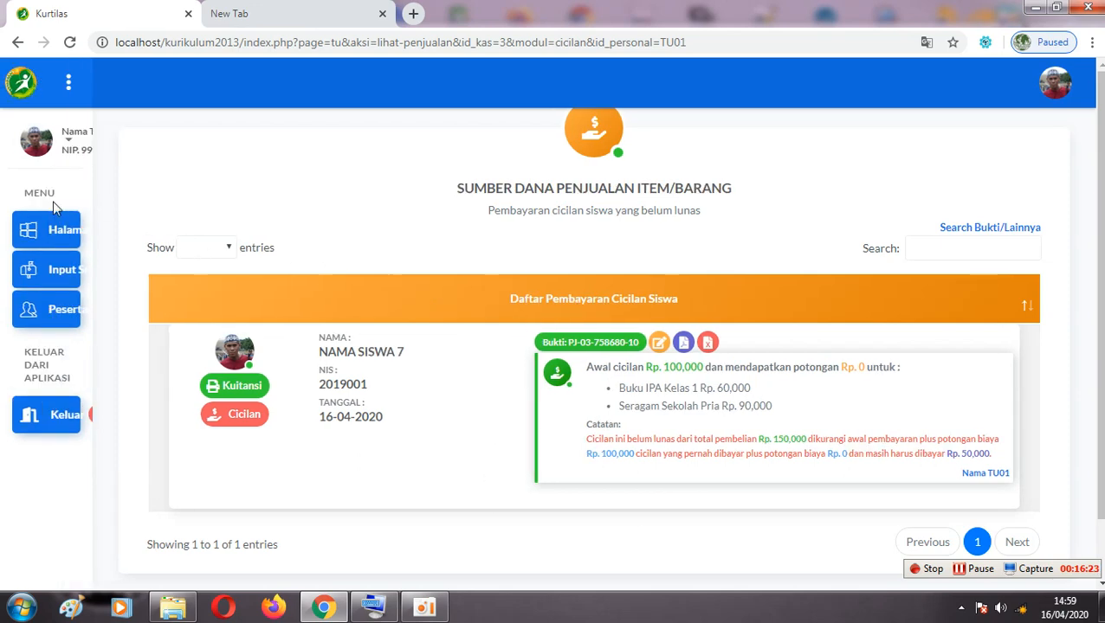
left_click(17, 44)
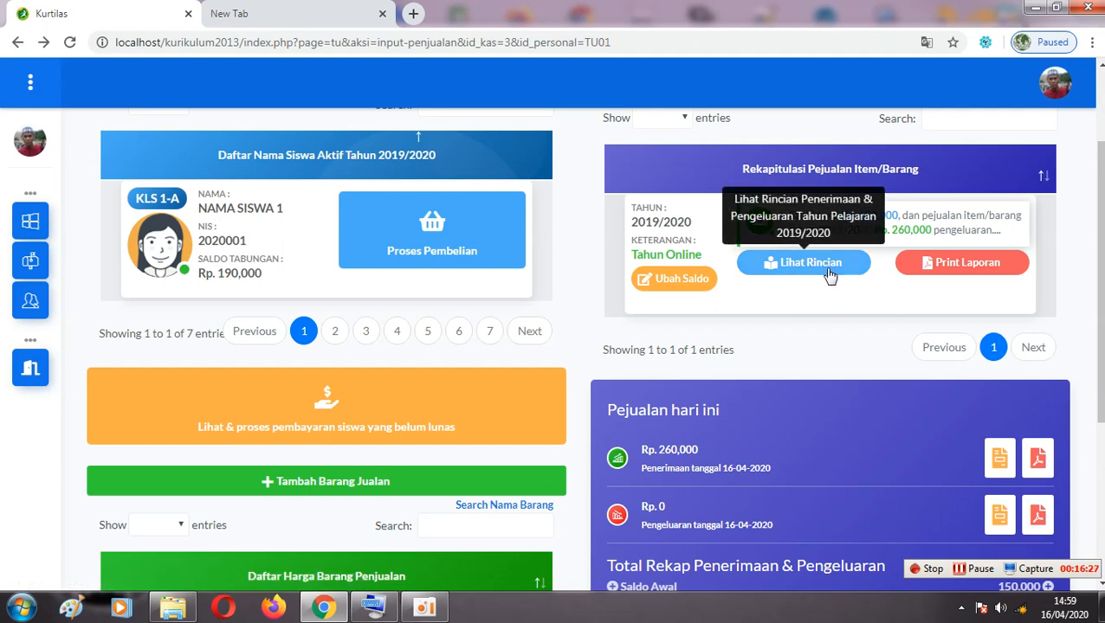
- Open the detailed 2019/2020 sales receipts and expenditures and show its transaction entries
scroll(836, 273, "up", 1)
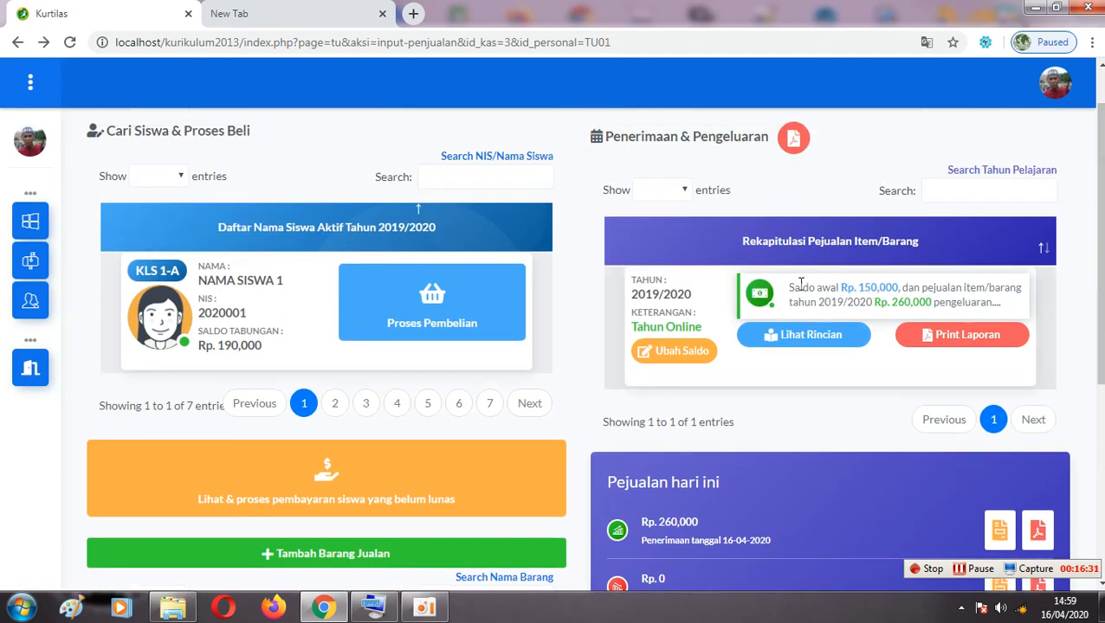
left_click(828, 341)
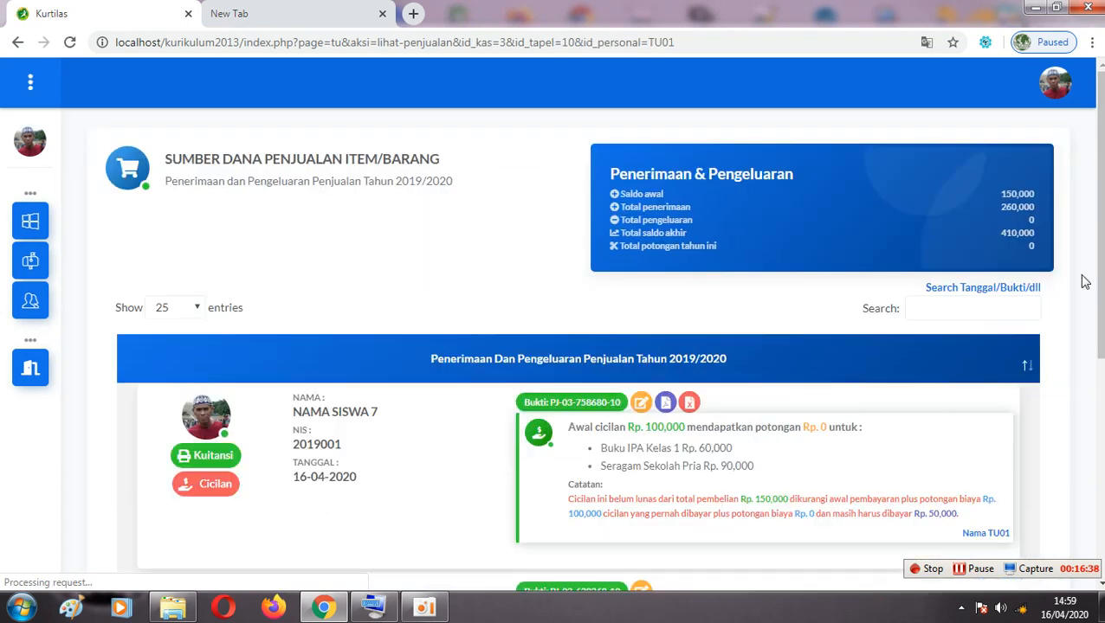
scroll(1085, 281, "down", 3)
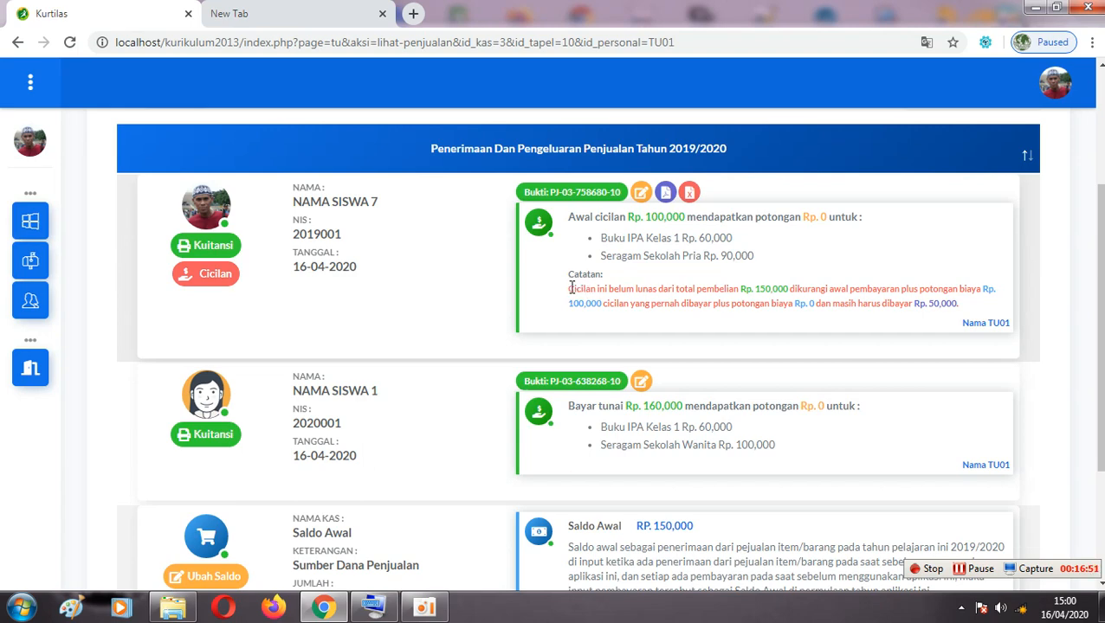
- Examine the installment purchase's note for the purchase total, initial payment, discount and remaining amount due, dismissing the Windows color scheme prompt
left_click_drag(569, 288, 576, 288)
left_click_drag(755, 288, 780, 289)
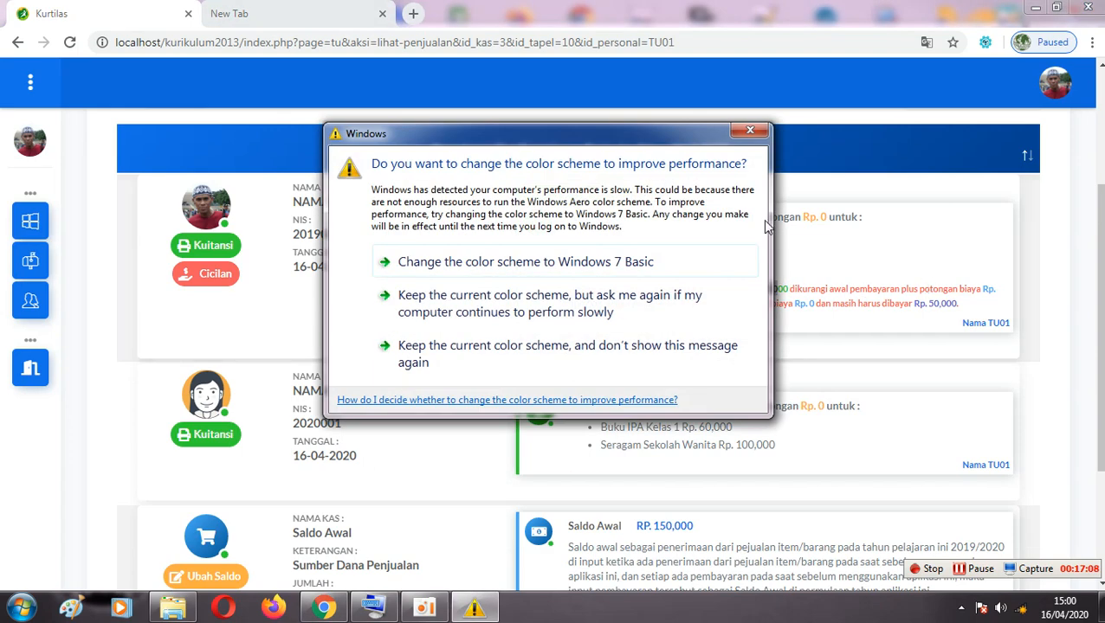
left_click(750, 131)
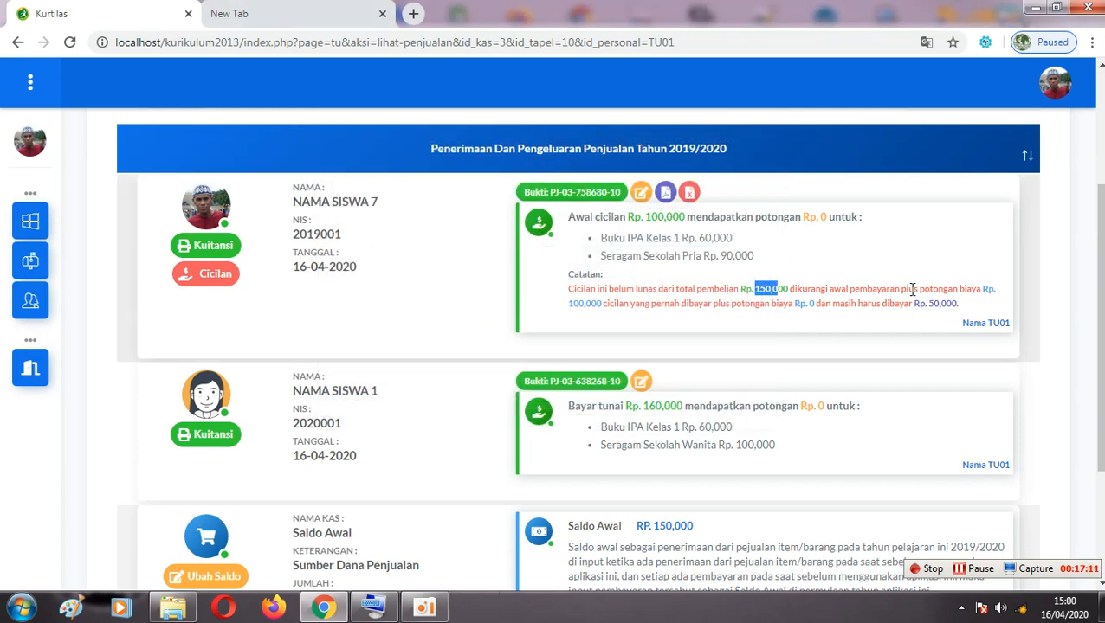
mouse_move(652, 213)
left_mouse_down()
mouse_move(677, 219)
mouse_move(668, 215)
left_mouse_up()
left_click(818, 220)
left_click_drag(573, 300, 587, 300)
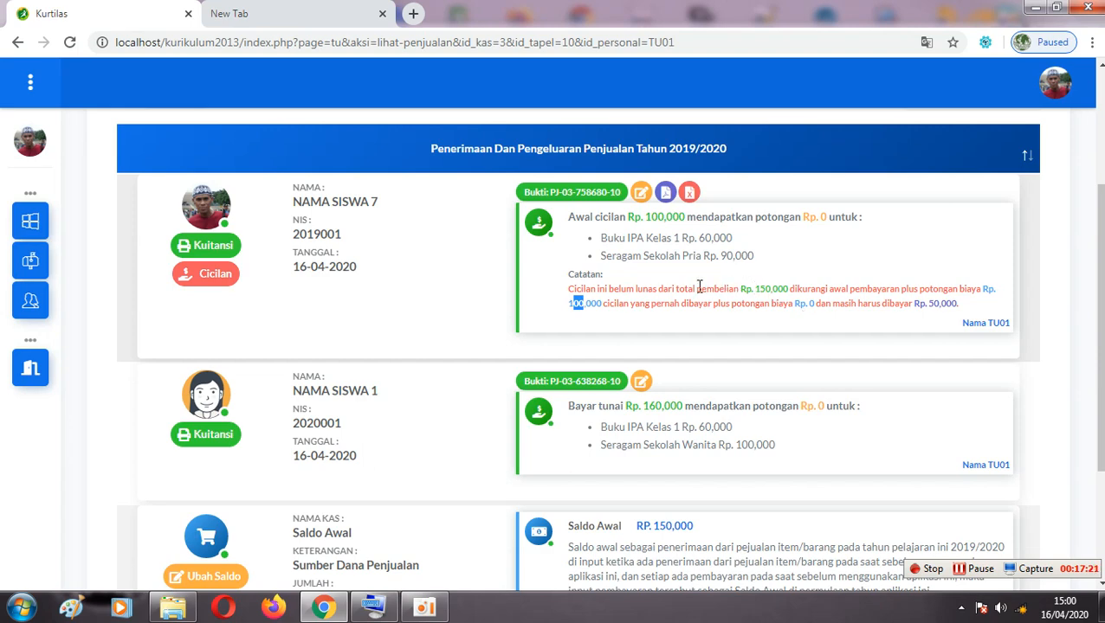
left_click_drag(931, 303, 955, 305)
left_click(592, 303)
left_click_drag(915, 303, 958, 304)
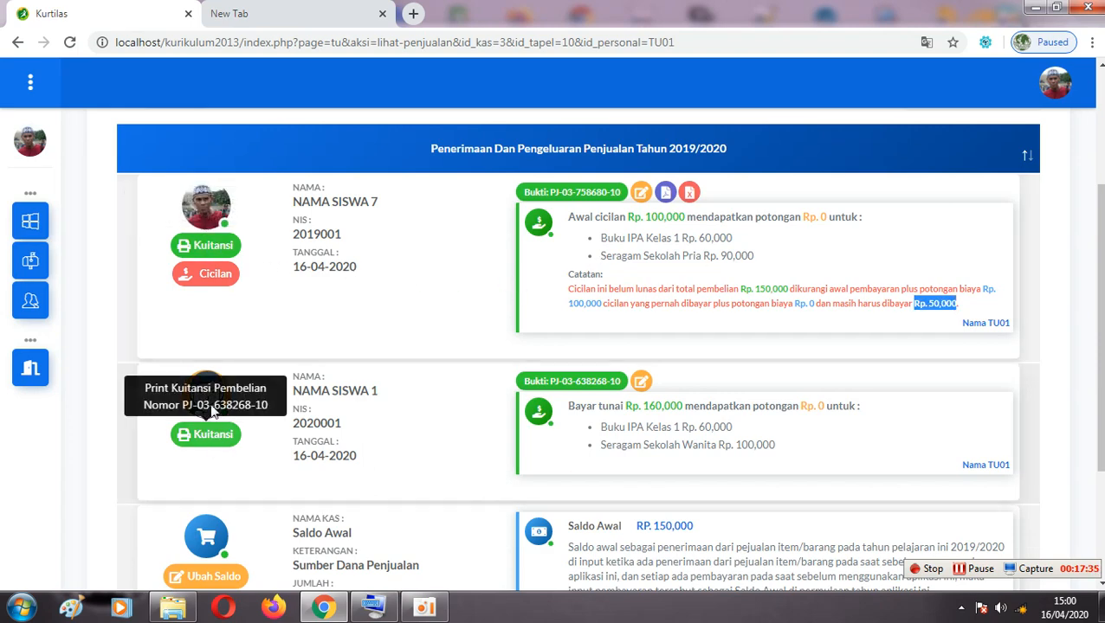
- Open the payment receipt of the installment purchase, enlarge its print preview for reading, and close it
left_click(212, 246)
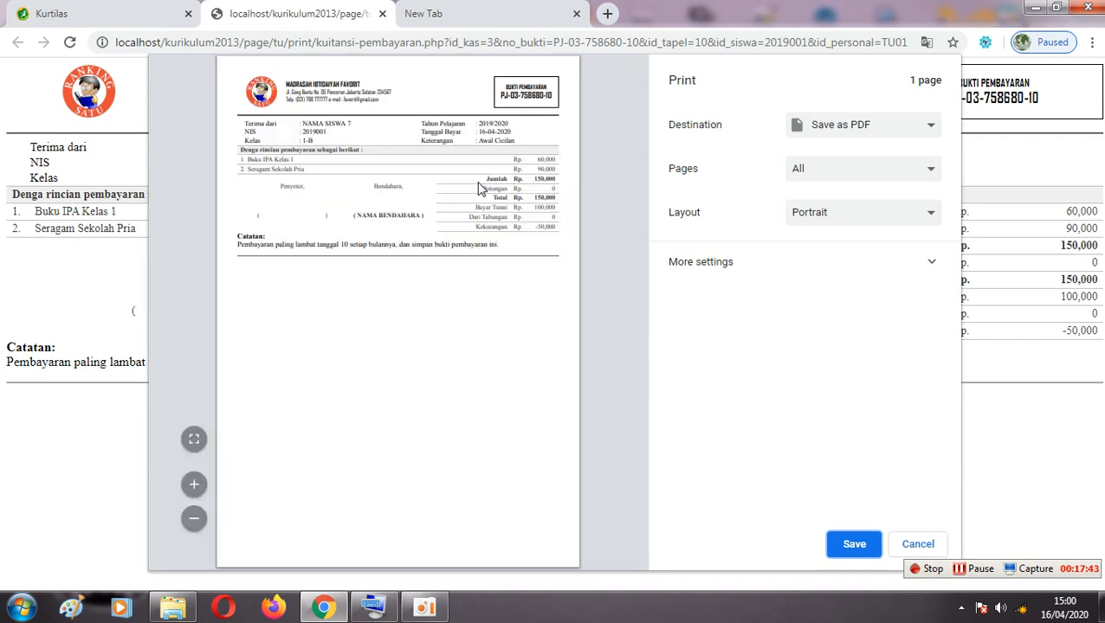
left_click(194, 442)
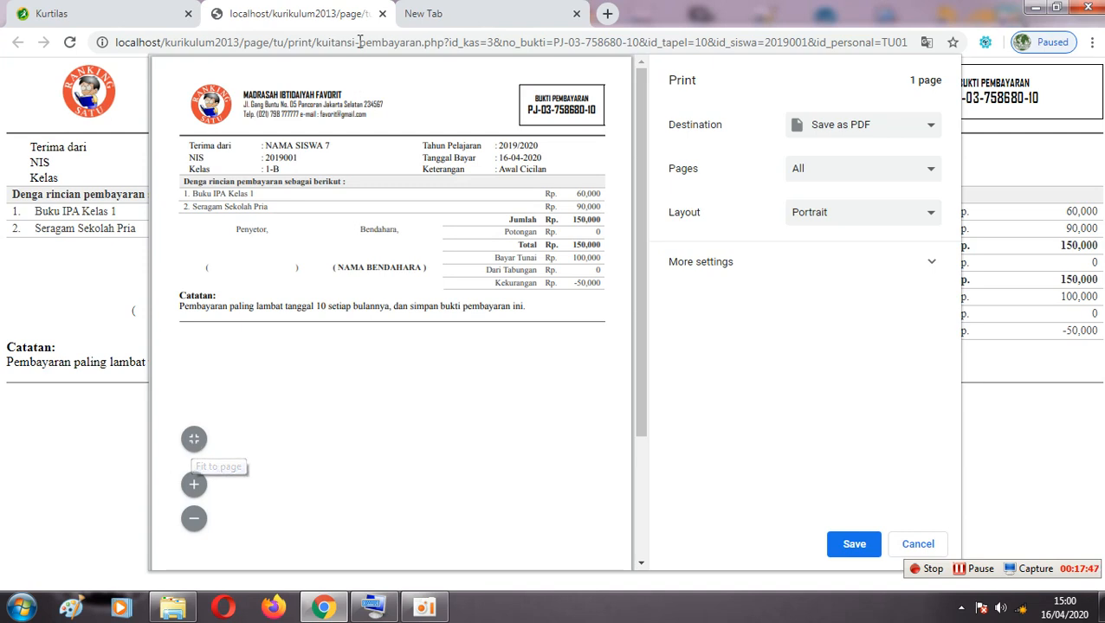
left_click(382, 14)
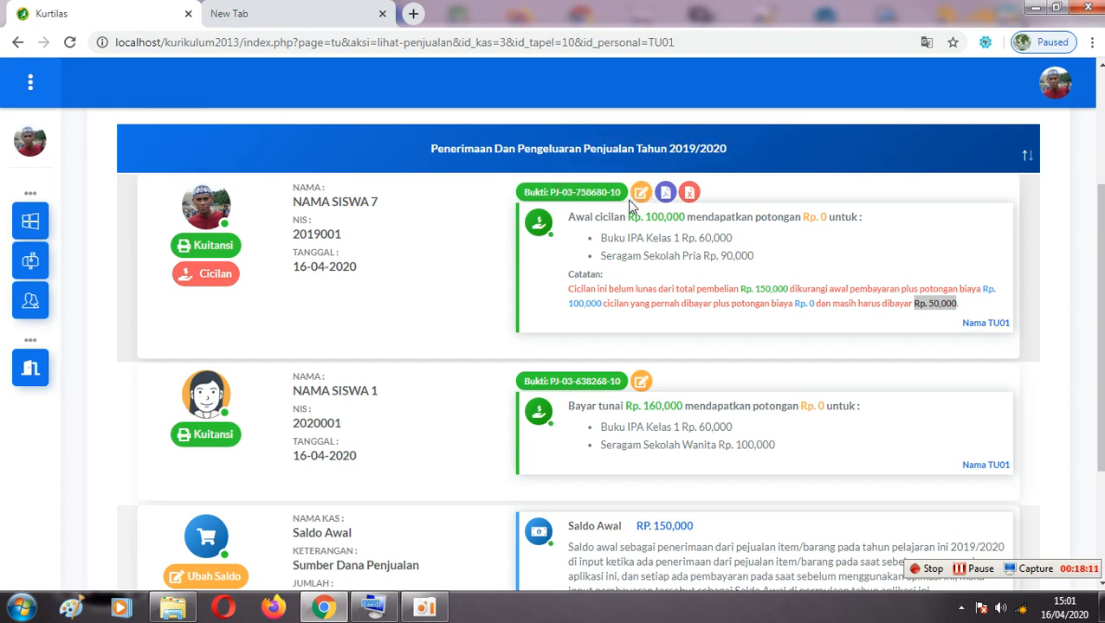
- Open the installment purchase for correction and set its cash payment to 110000 and its savings payment to 20000
left_click_drag(552, 196, 632, 199)
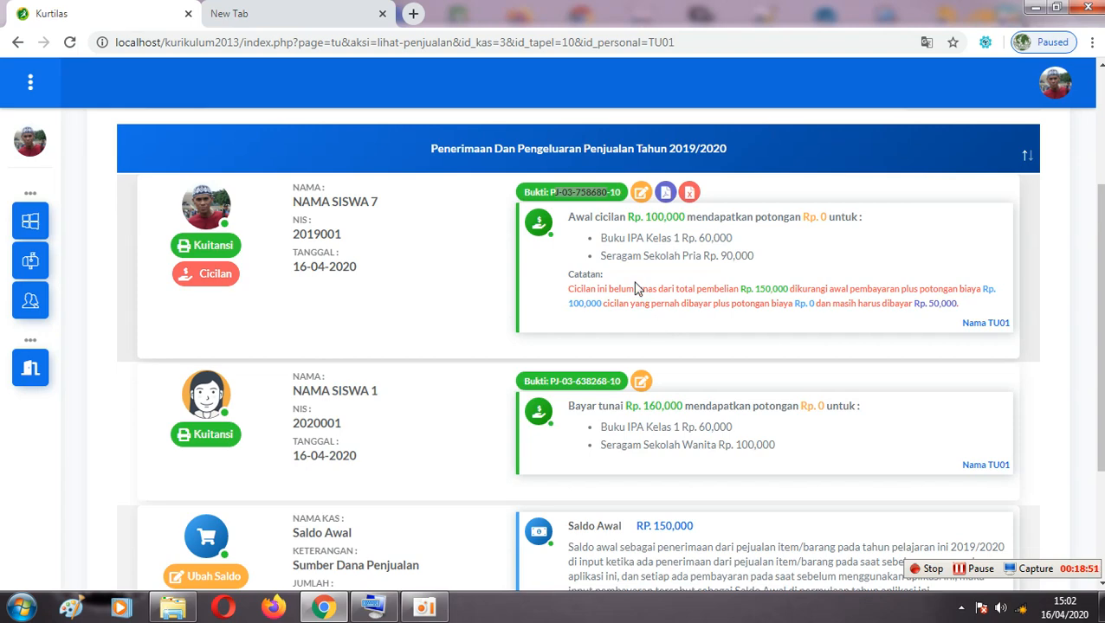
left_click(641, 193)
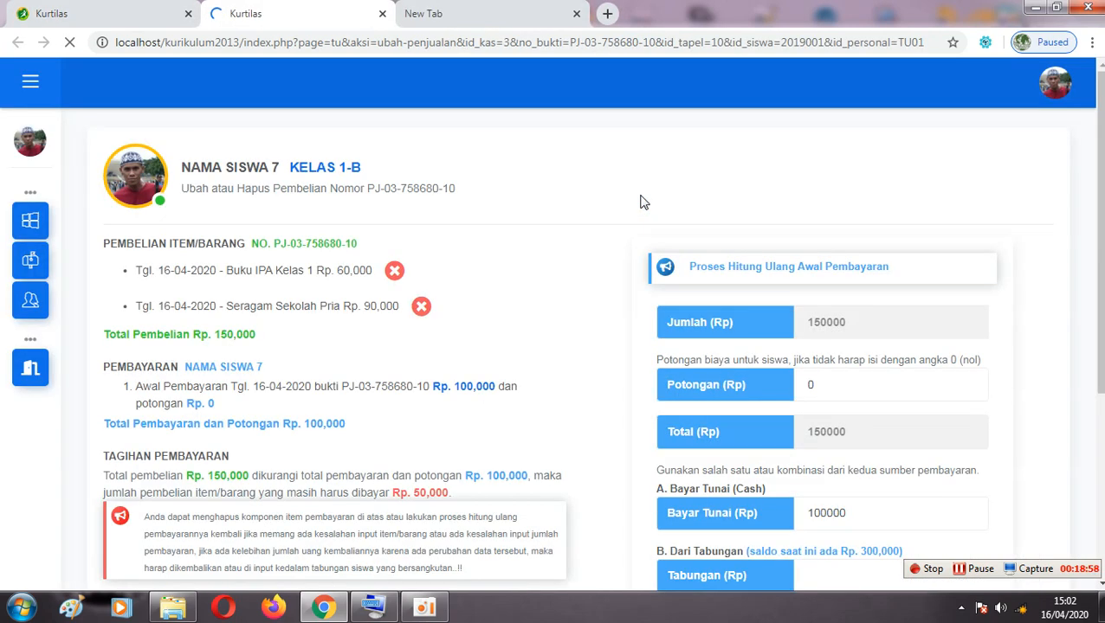
scroll(1102, 143, "down", 2)
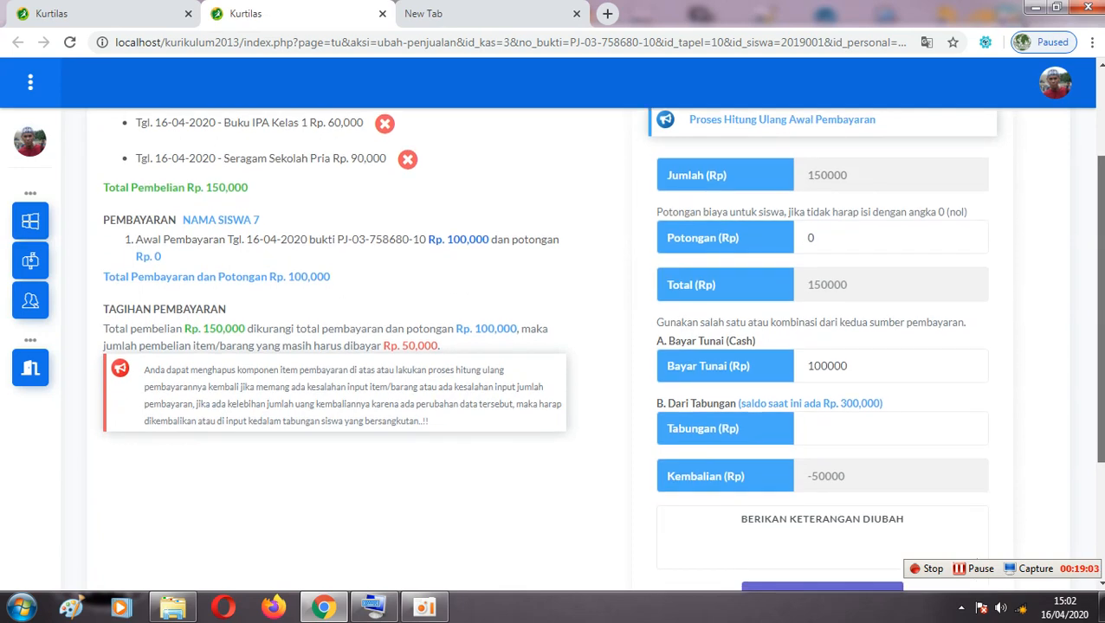
left_click(821, 366)
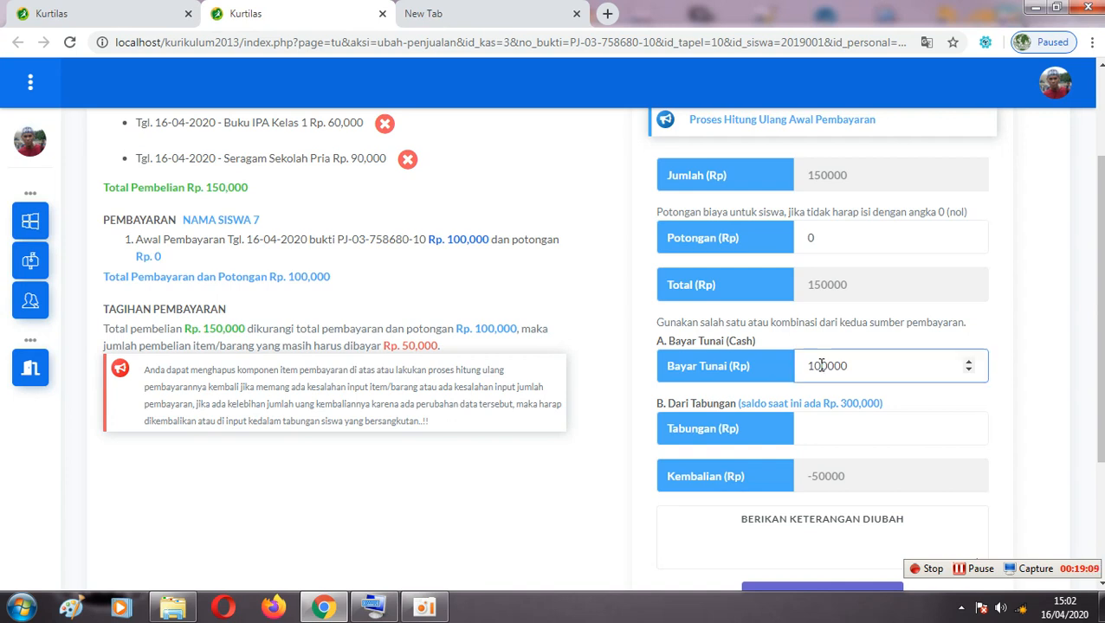
key("BackSpace")
type("1")
left_click(833, 435)
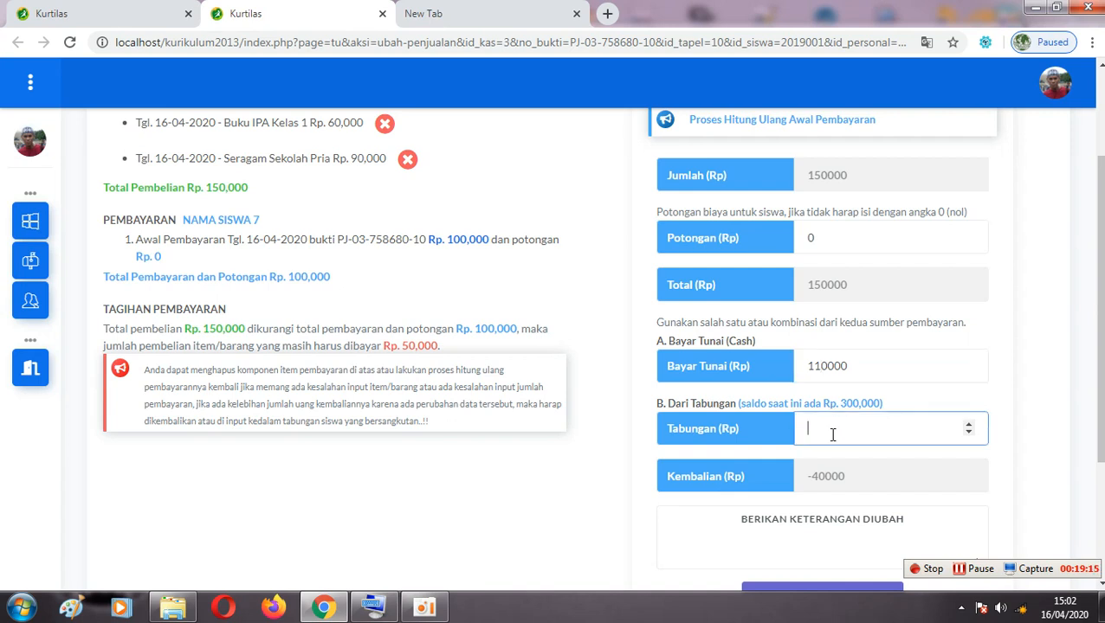
type("20000")
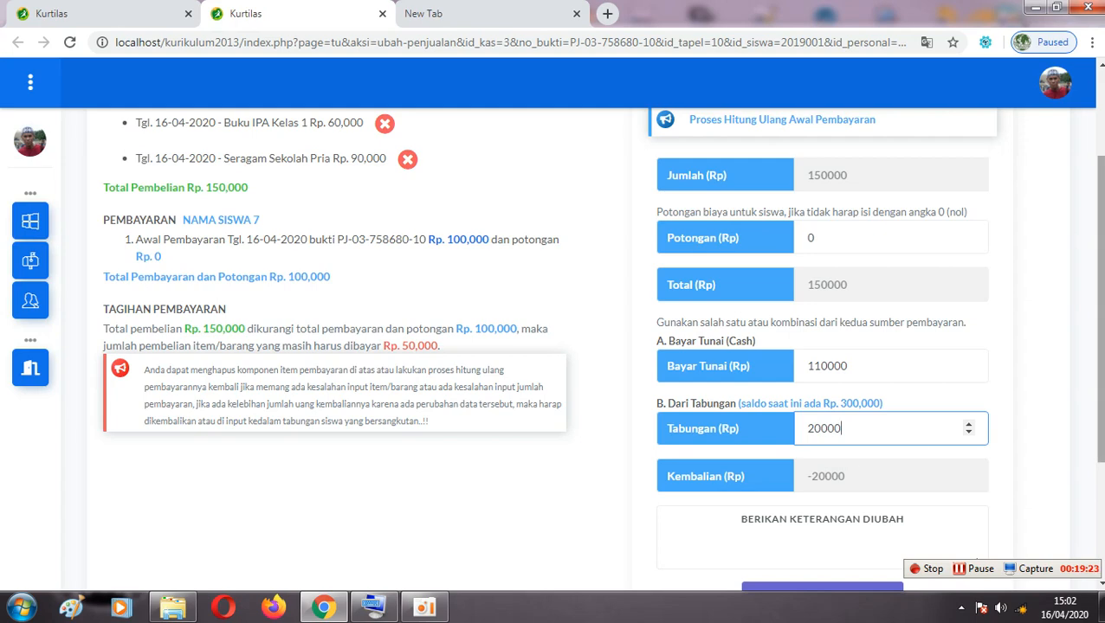
- Enter "salah input jumlah pembayarannya" as the reason for the purchase correction using the on-screen keyboard, and put the keyboard away
scroll(825, 472, "down", 1)
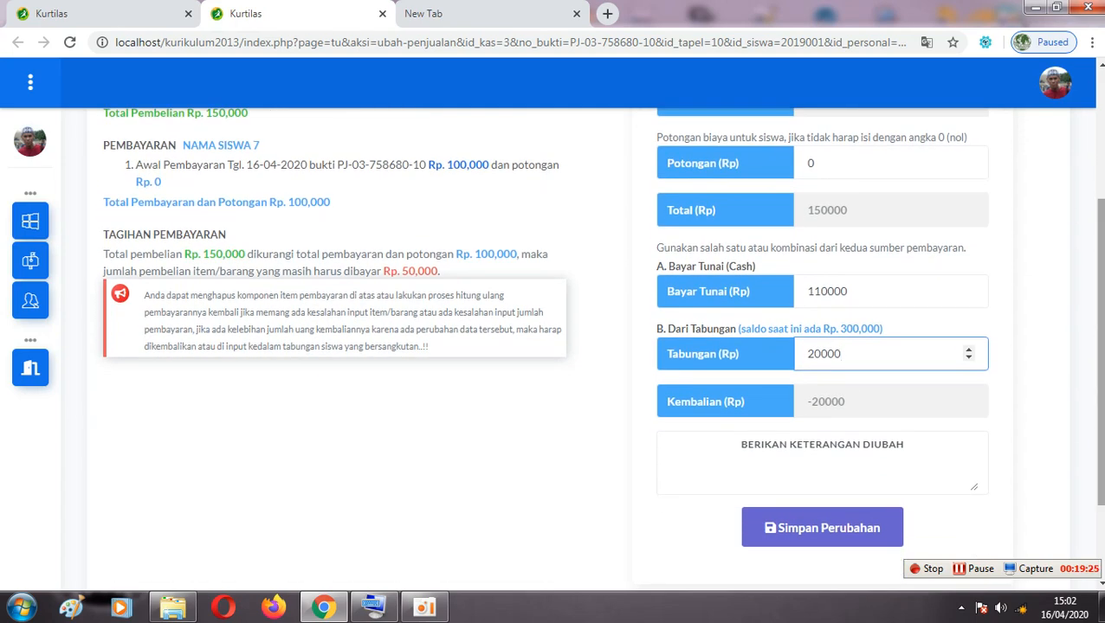
left_click_drag(1102, 397, 1101, 417)
left_click(823, 431)
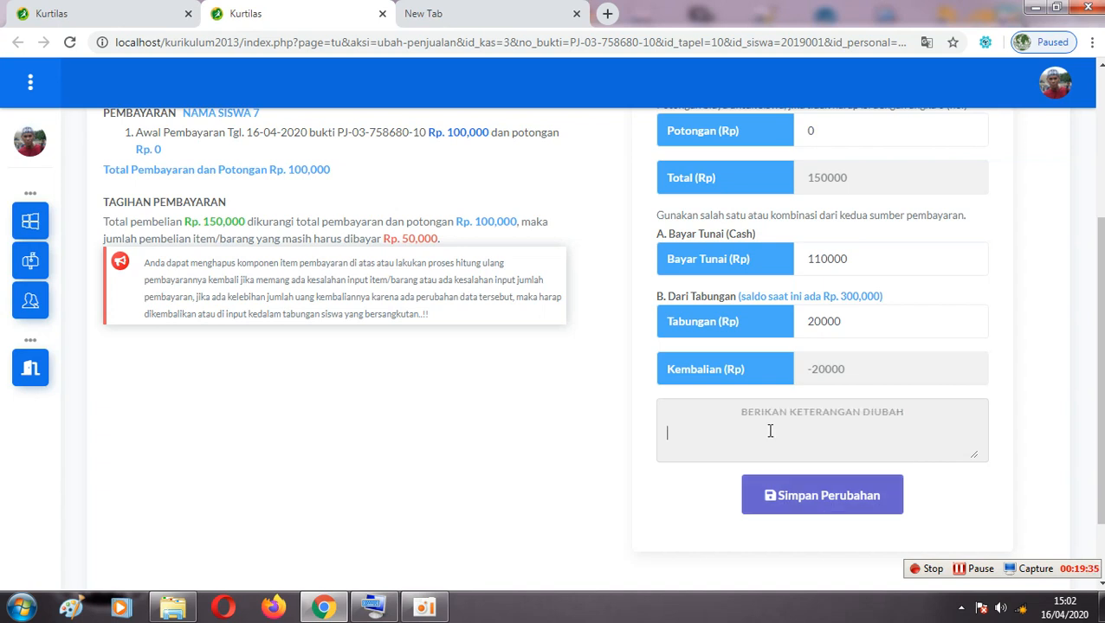
left_click(373, 608)
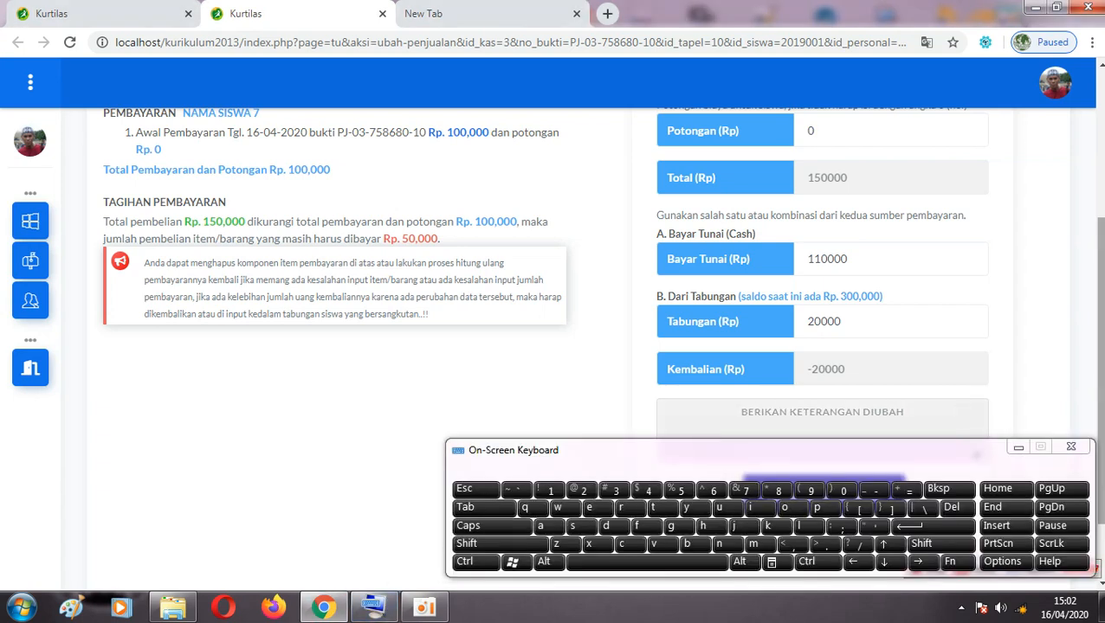
scroll(836, 353, "down", 1)
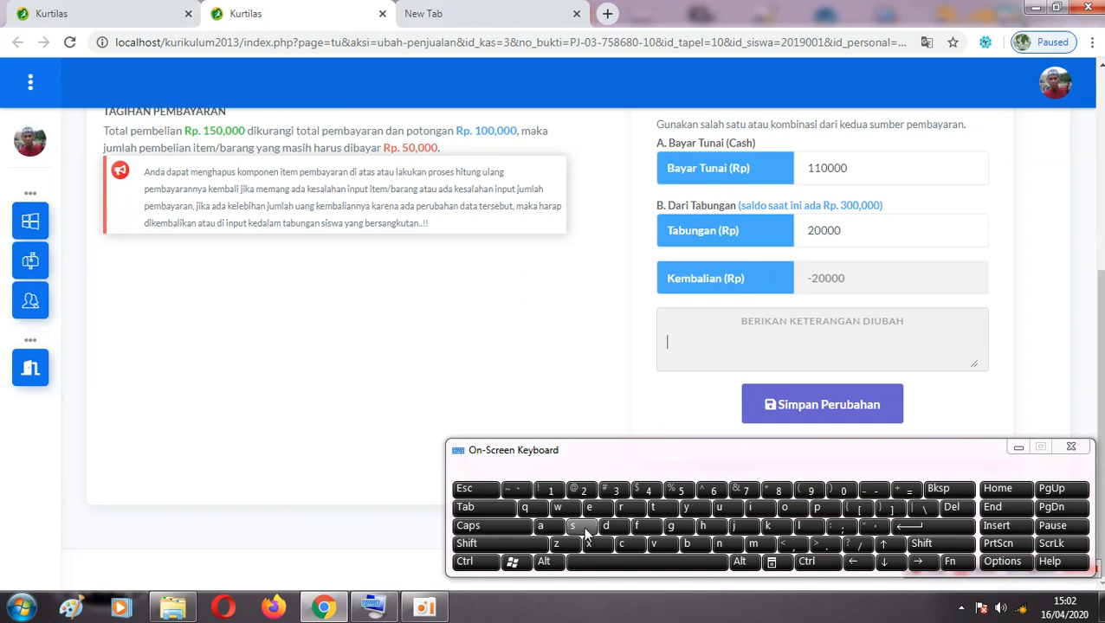
key("shift")
left_click(573, 527)
left_click(540, 526)
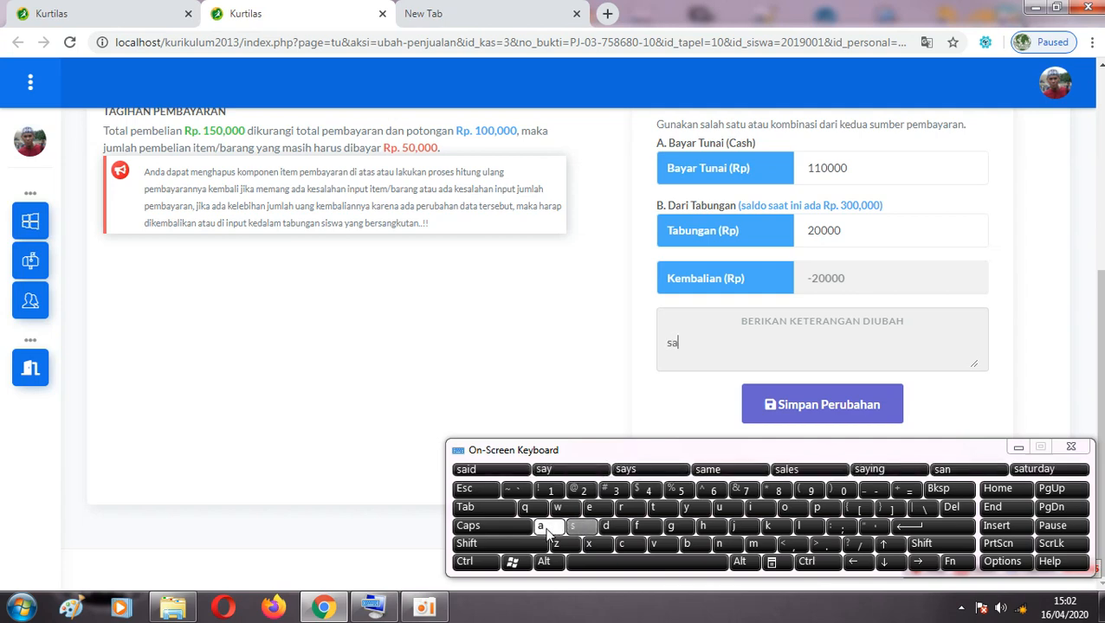
left_click(799, 526)
left_click(540, 527)
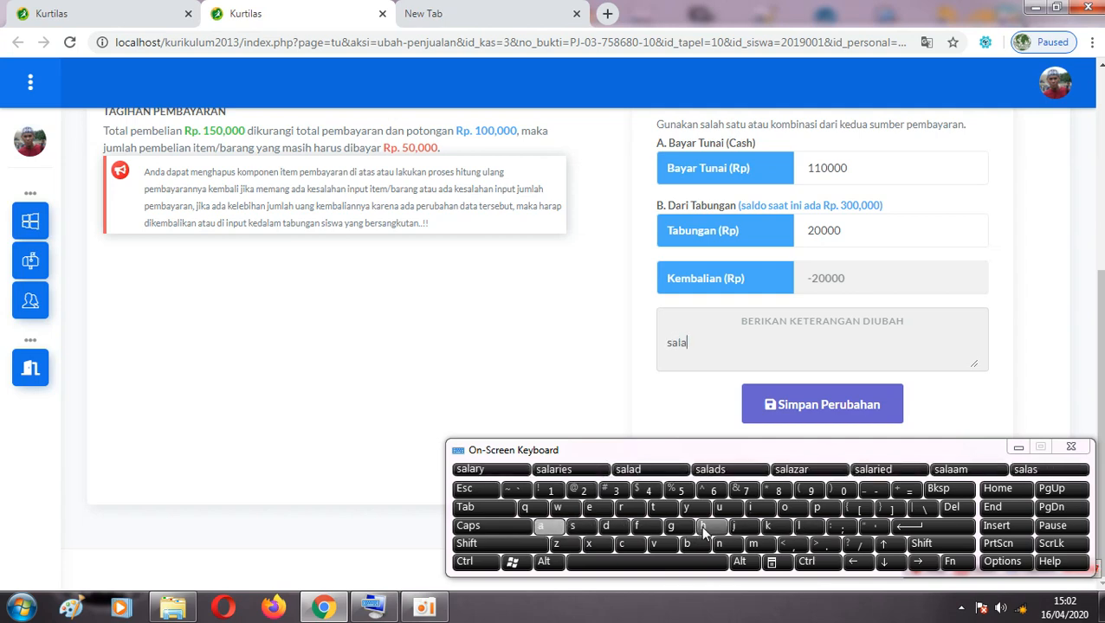
left_click(702, 527)
left_click(685, 562)
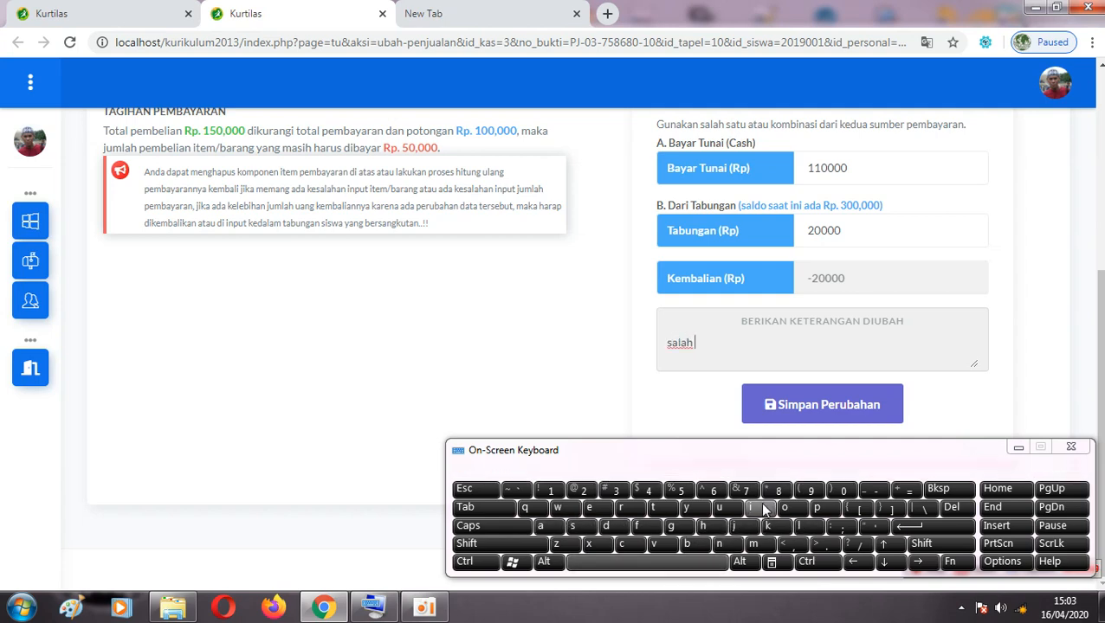
left_click(752, 507)
left_click(719, 544)
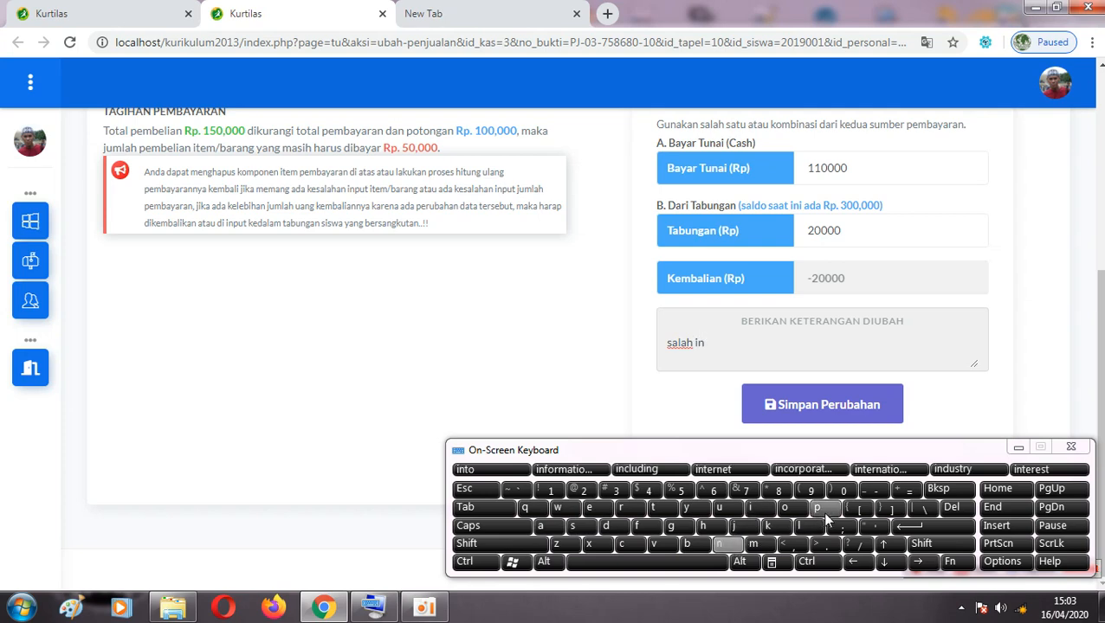
left_click(817, 507)
left_click(719, 508)
left_click(659, 509)
left_click(658, 562)
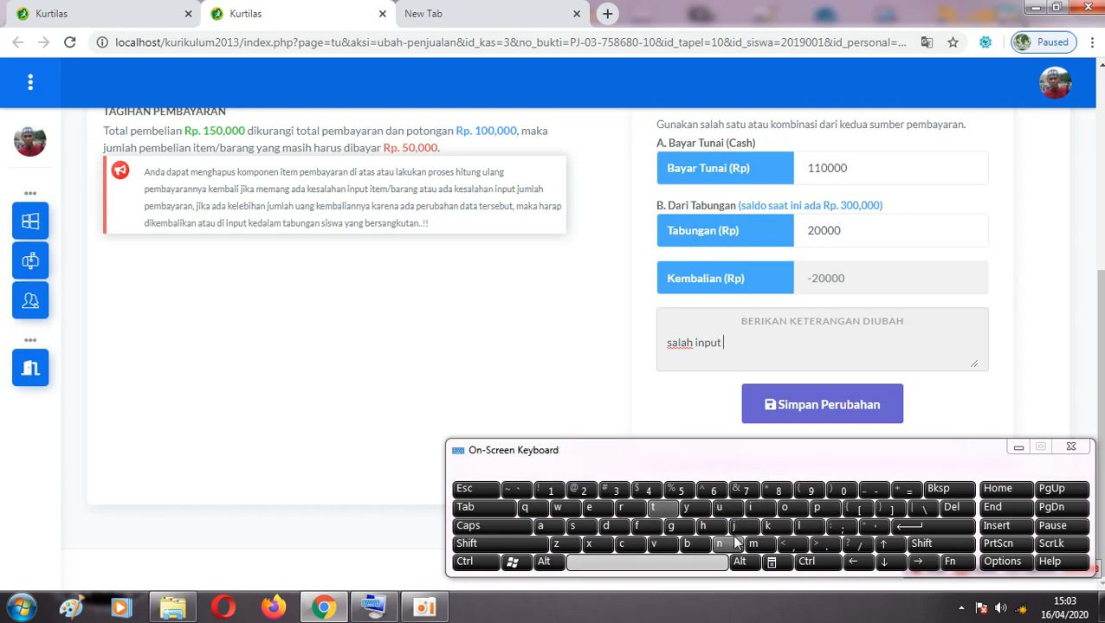
left_click(736, 527)
left_click(723, 509)
left_click(753, 544)
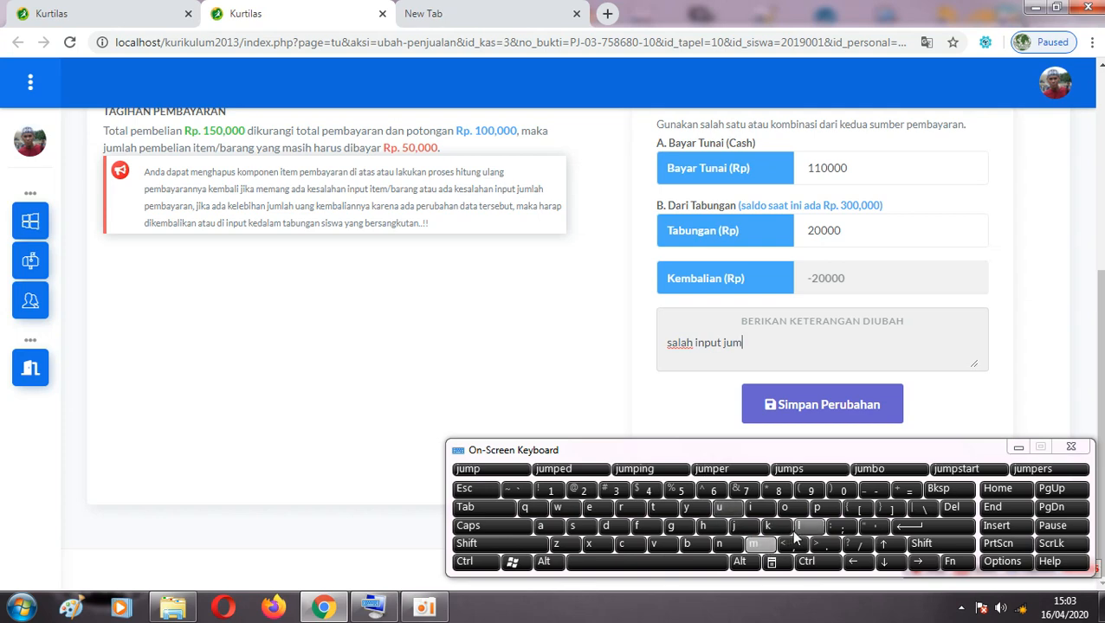
left_click(805, 526)
left_click(541, 525)
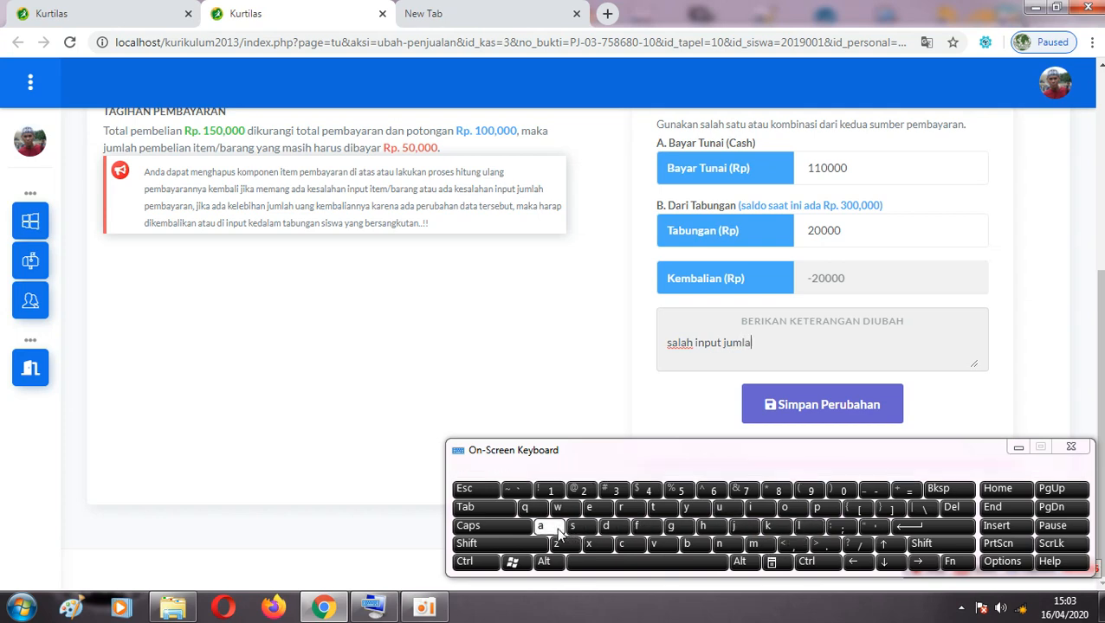
left_click(702, 525)
left_click(687, 564)
left_click(816, 507)
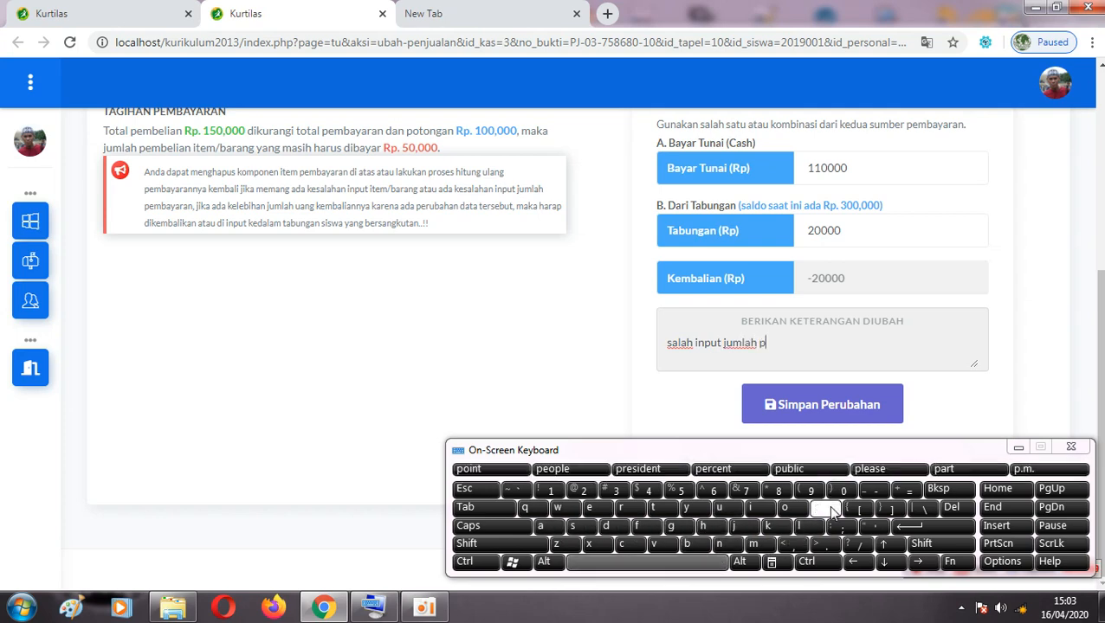
left_click(592, 507)
left_click(753, 543)
left_click(687, 544)
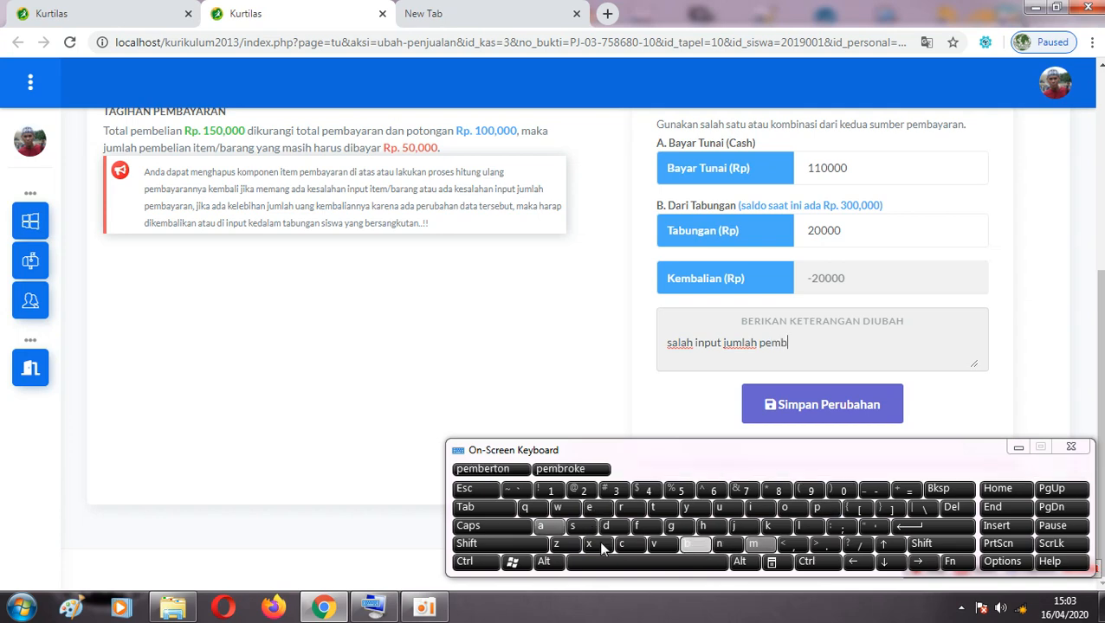
left_click(540, 525)
left_click(687, 508)
left_click(540, 526)
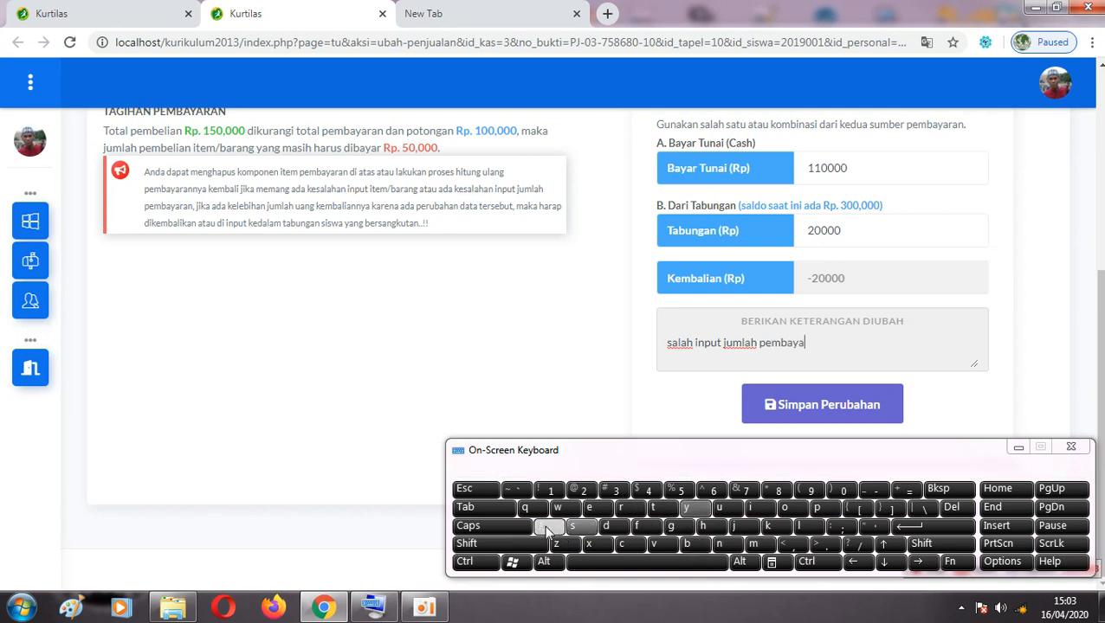
left_click(631, 508)
left_click(540, 526)
left_click(719, 543)
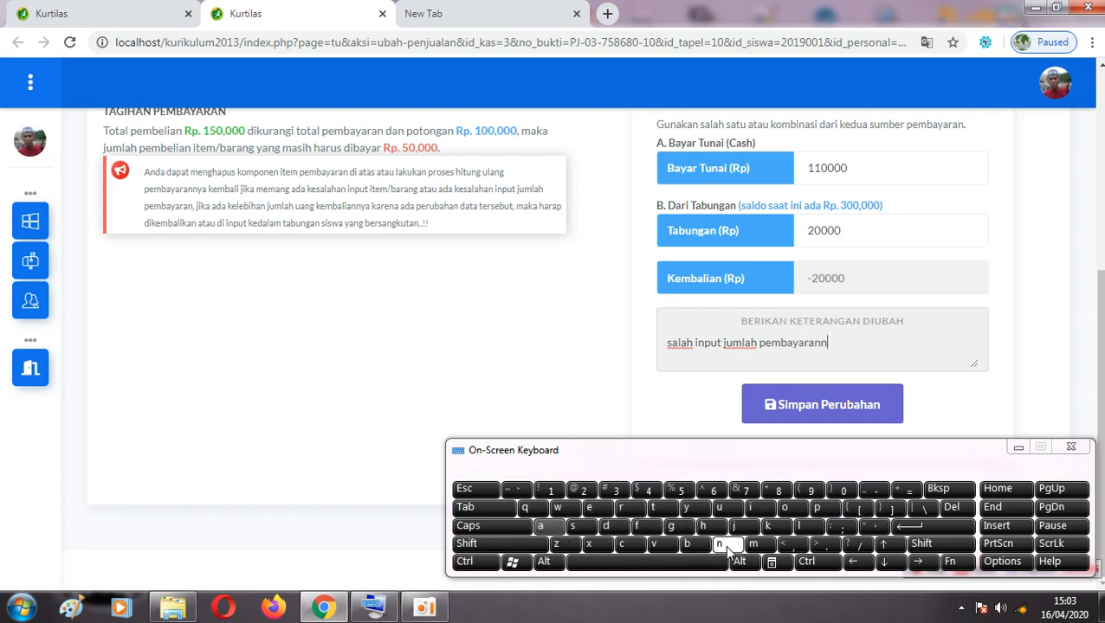
left_click(718, 544)
left_click(687, 507)
left_click(541, 526)
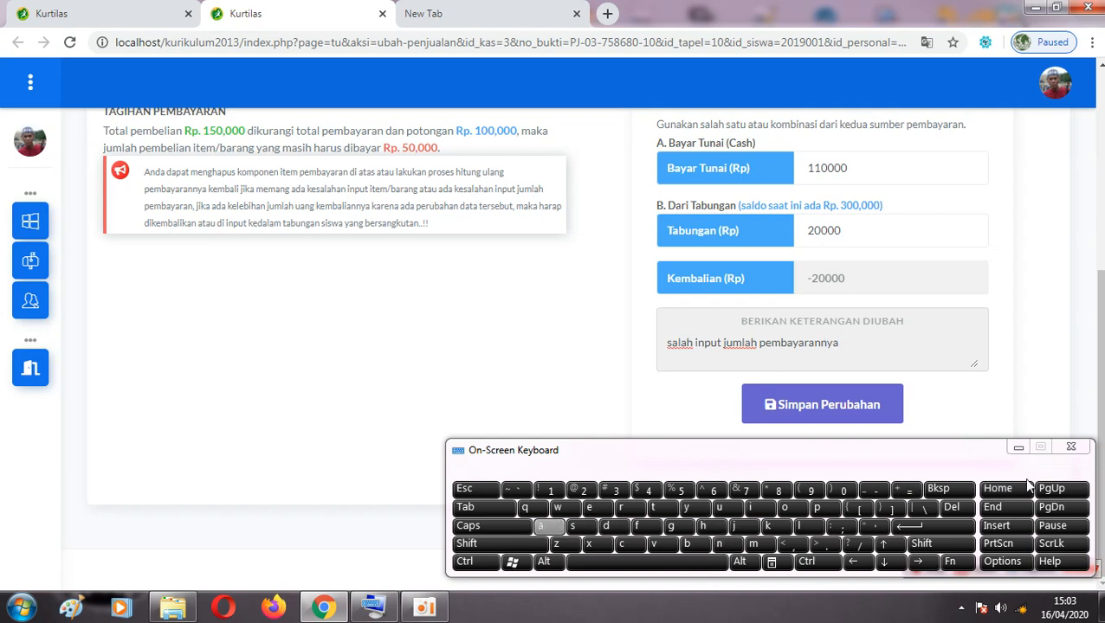
left_click(1018, 447)
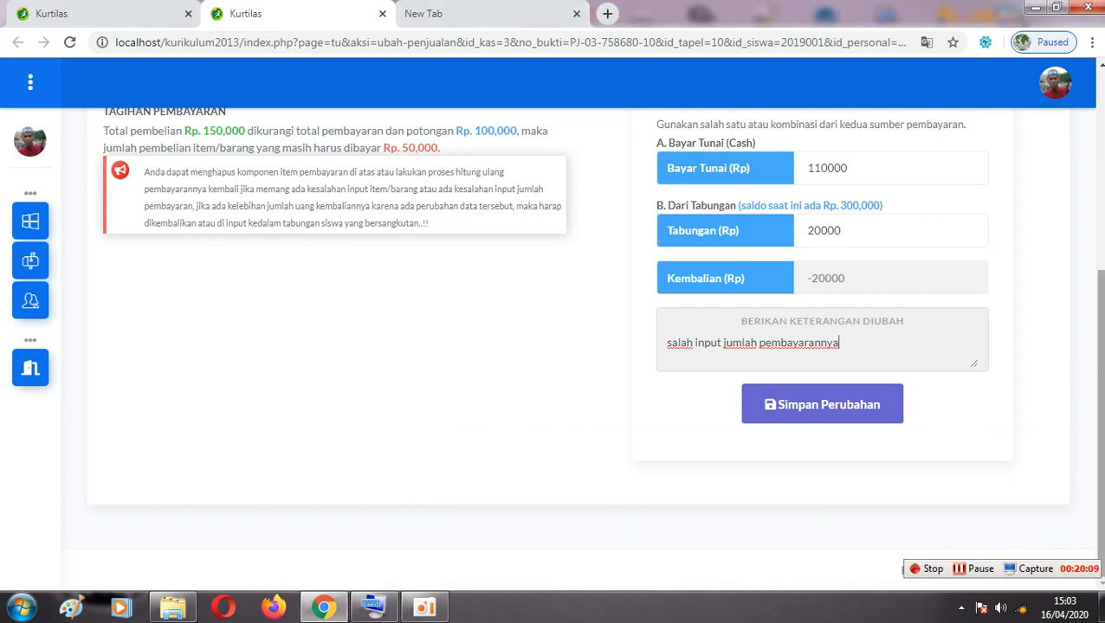
- Save the recalculated initial payment of the installment purchase and acknowledge the success message
left_click_drag(1098, 380, 1102, 298)
scroll(856, 437, "down", 1)
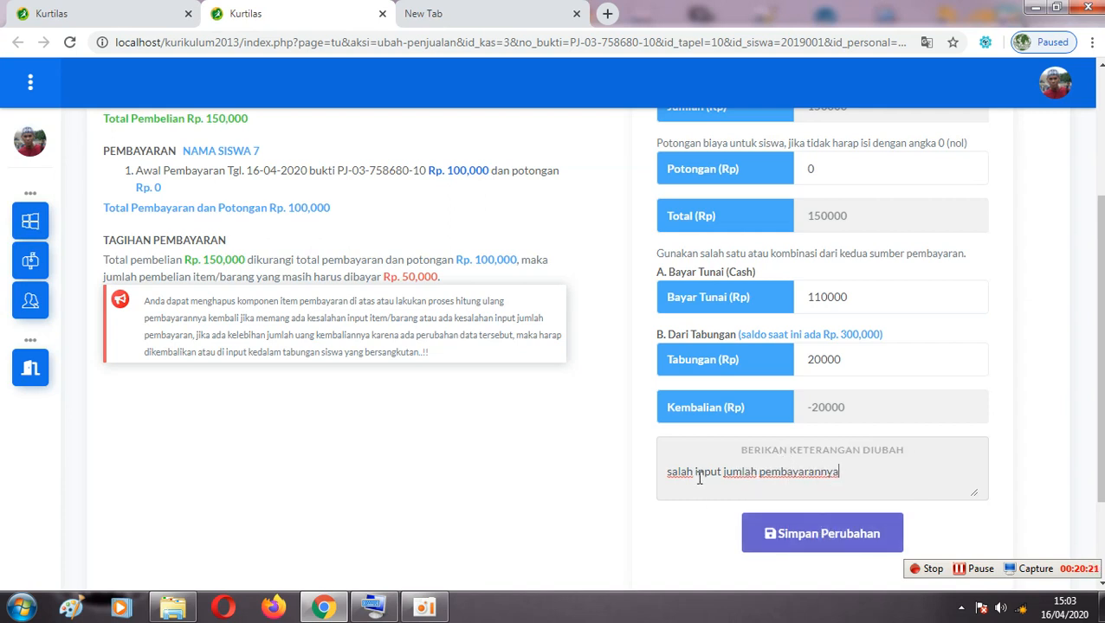
left_click(819, 537)
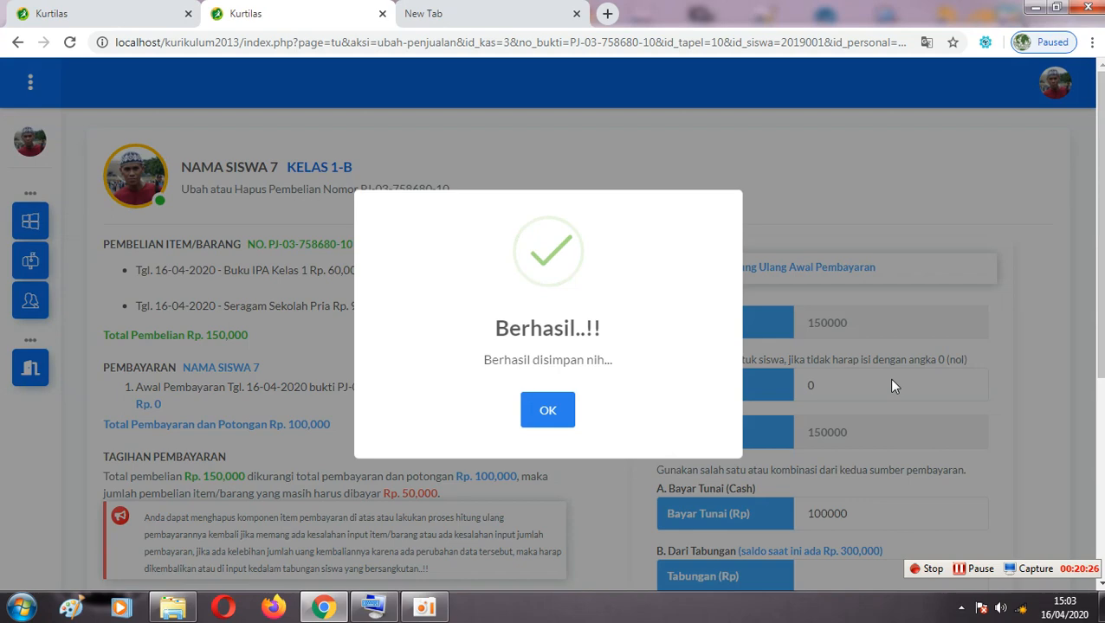
left_click(548, 412)
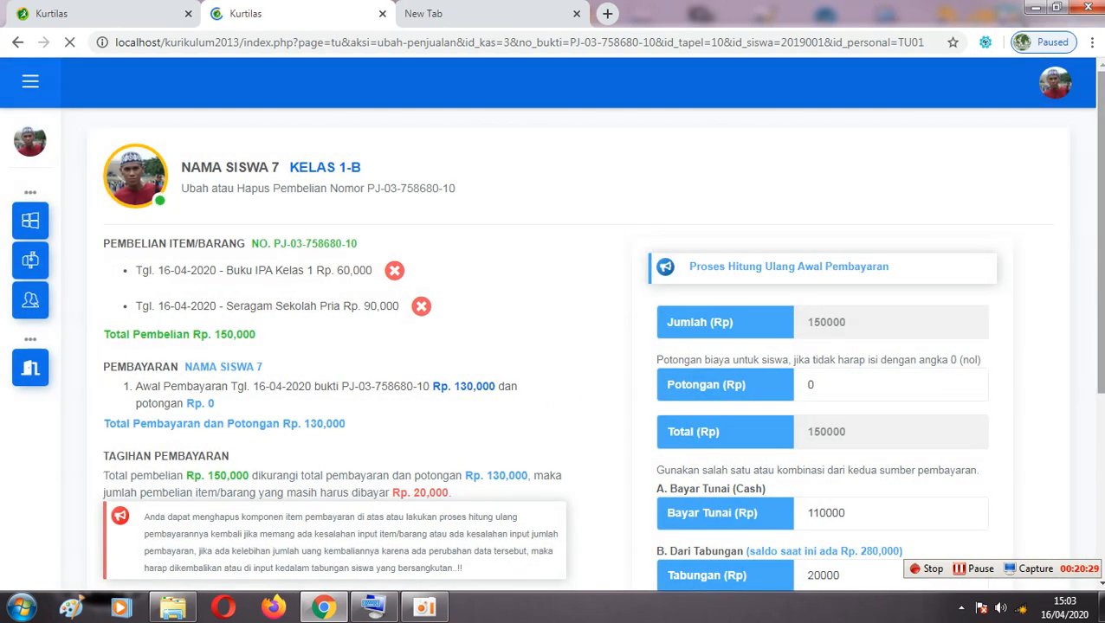
- Check the corrected purchase's remaining amount due, compare it with the refreshed sales list entry and its change note, and close the correction page
scroll(404, 437, "down", 1)
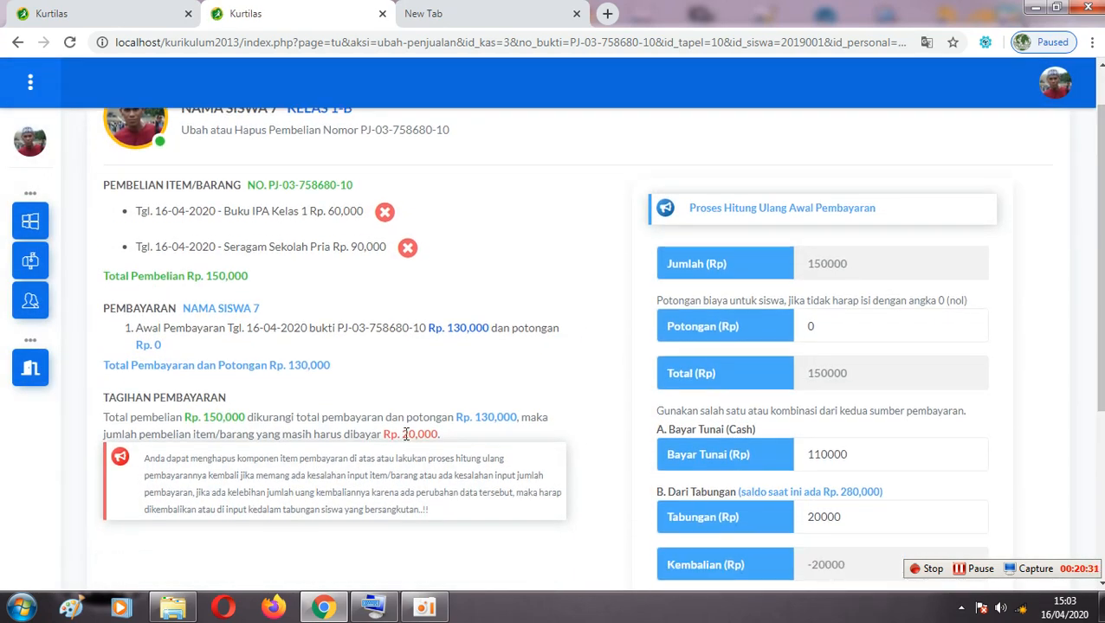
left_click_drag(402, 433, 417, 434)
scroll(821, 564, "down", 1)
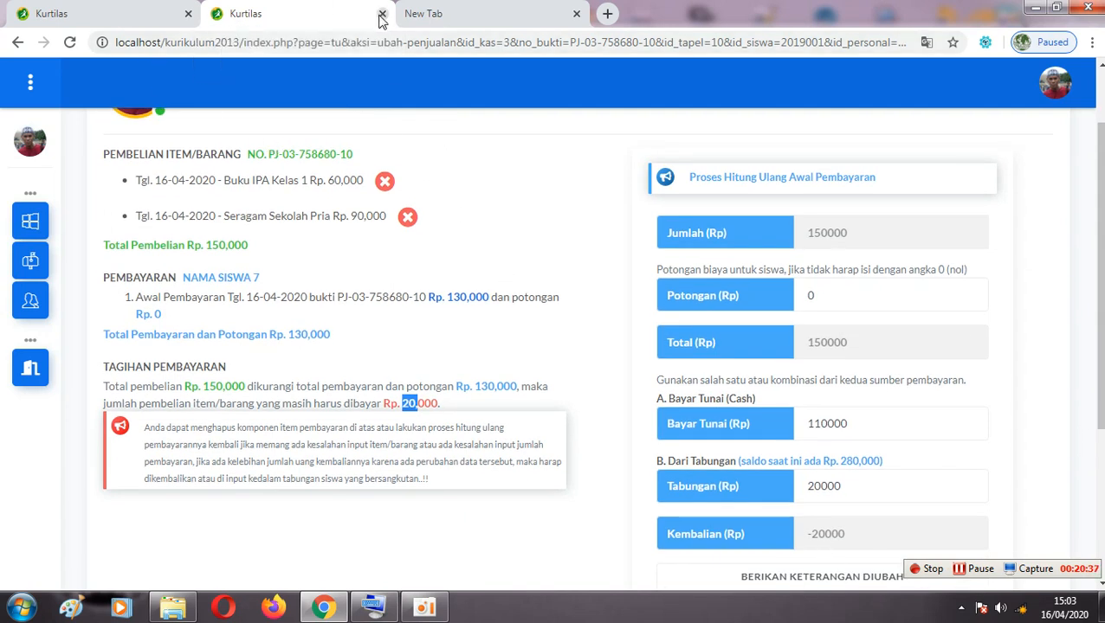
left_click(159, 14)
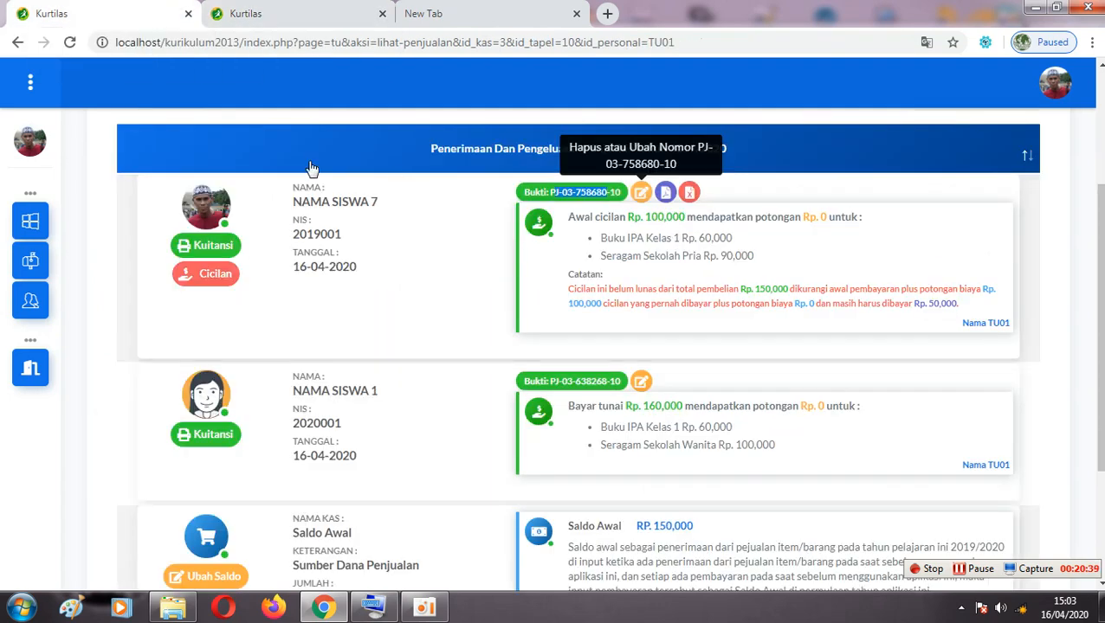
left_click(71, 45)
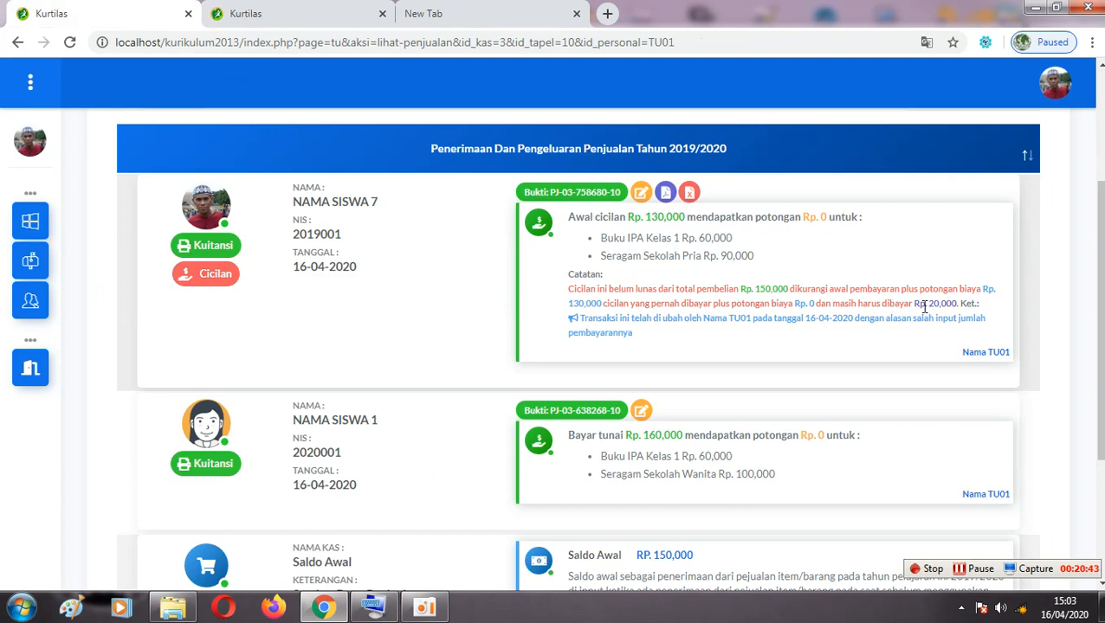
left_click_drag(925, 306, 946, 310)
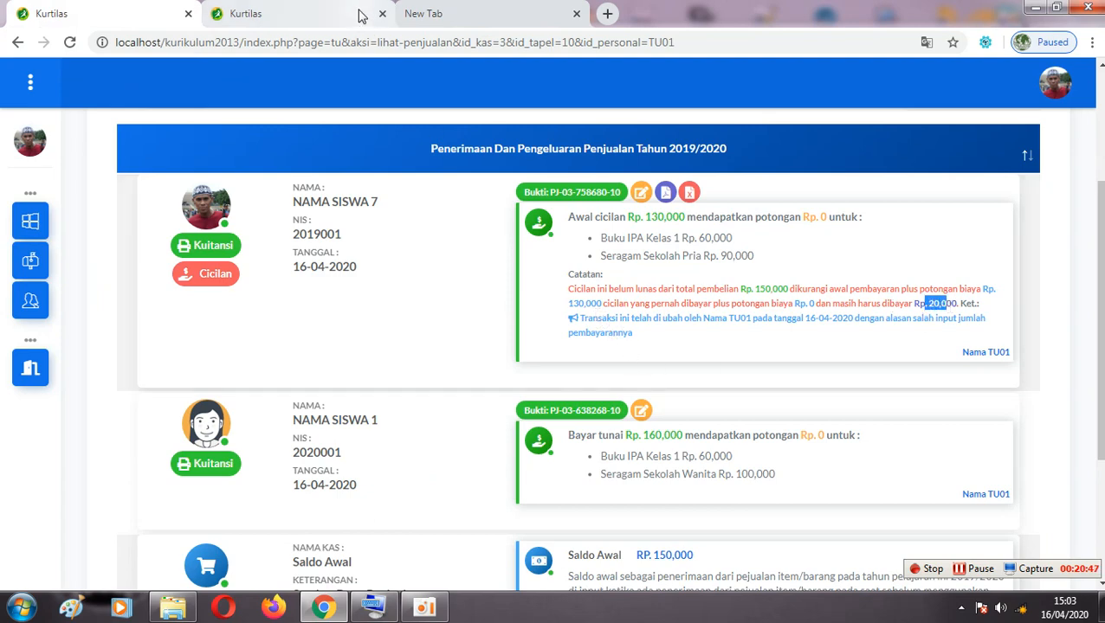
key("ctrl+Tab")
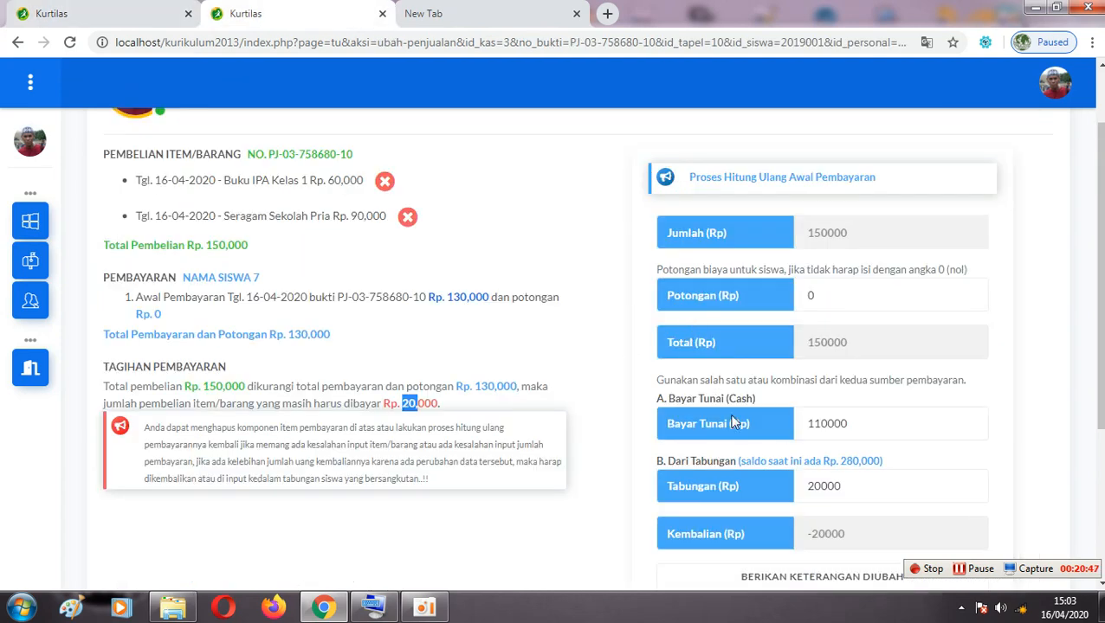
left_click(129, 24)
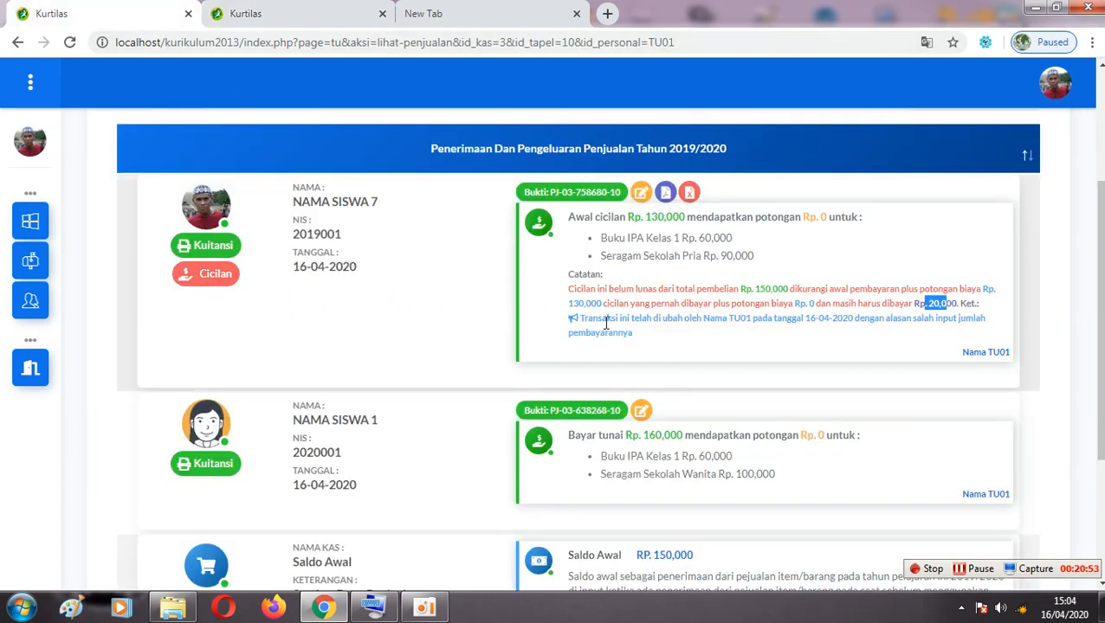
left_click_drag(584, 320, 859, 321)
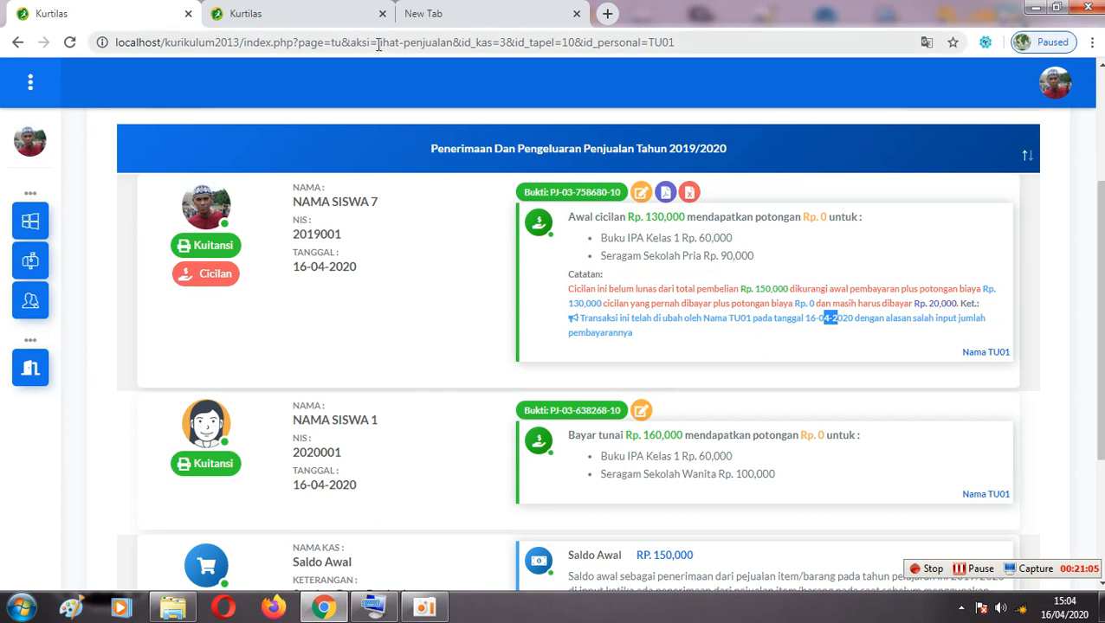
left_click(381, 13)
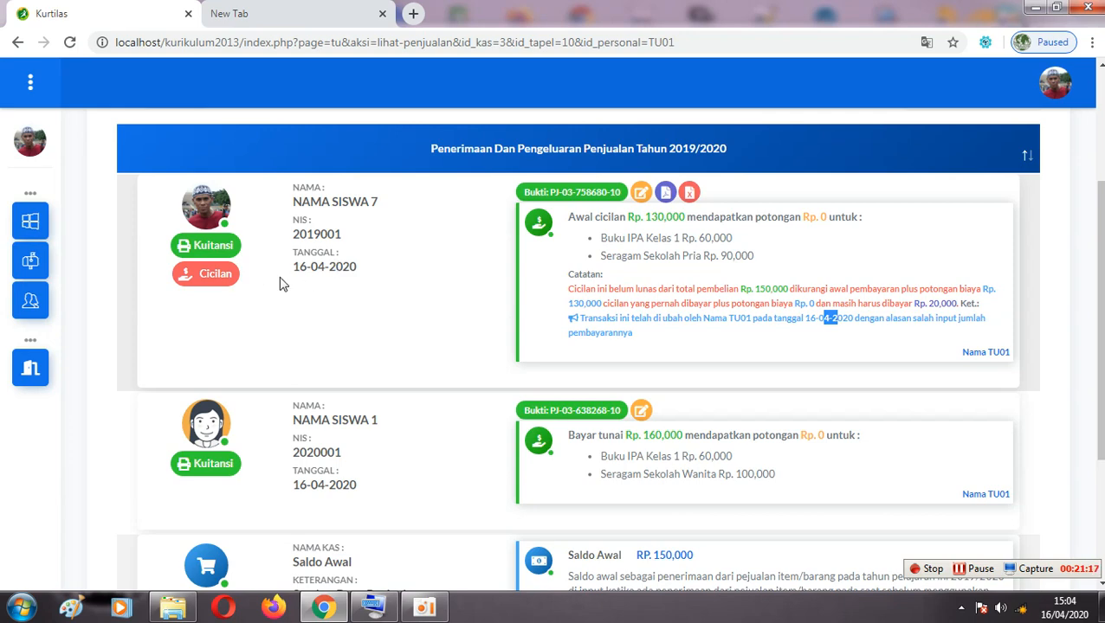
- Open the installment payment form for the corrected purchase and set the cash payment to 10000
left_click(213, 284)
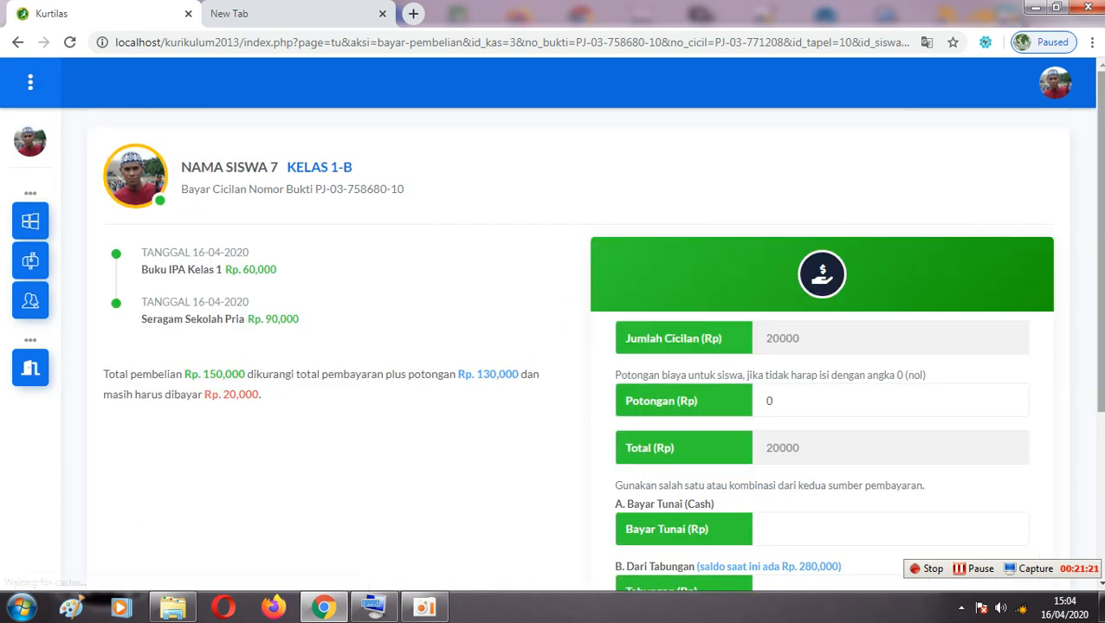
scroll(449, 296, "down", 1)
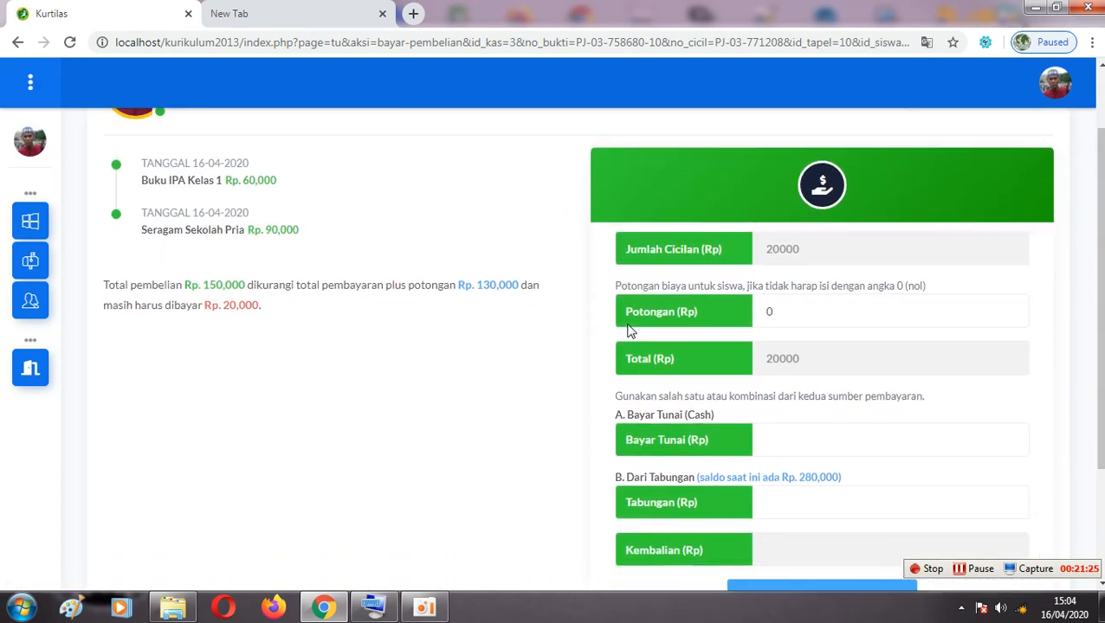
scroll(1097, 352, "down", 1)
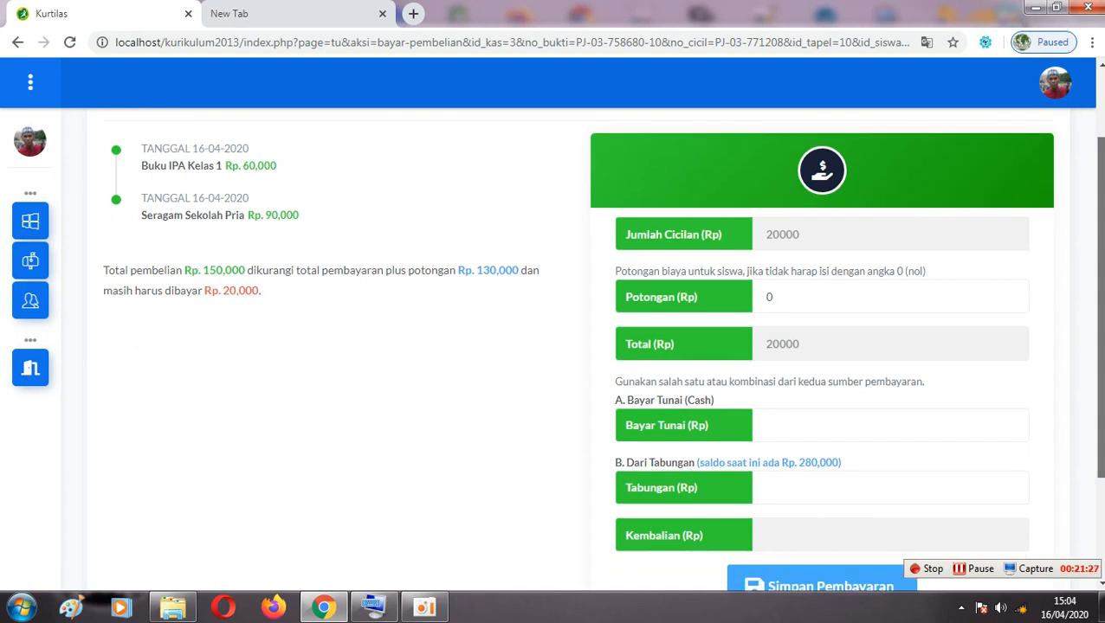
left_click(795, 365)
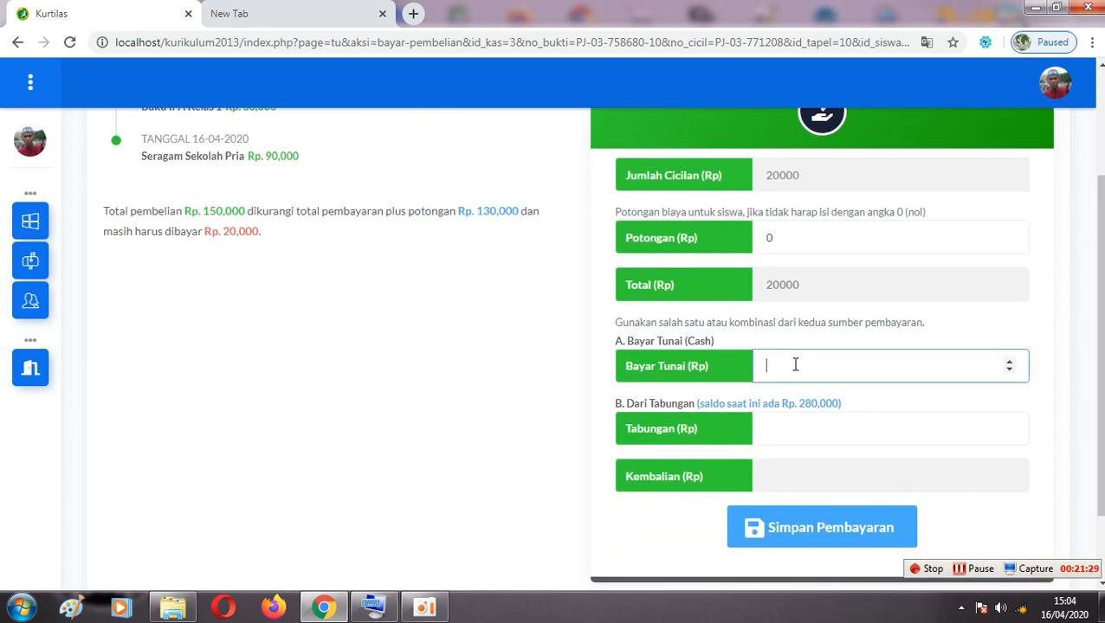
type("10000")
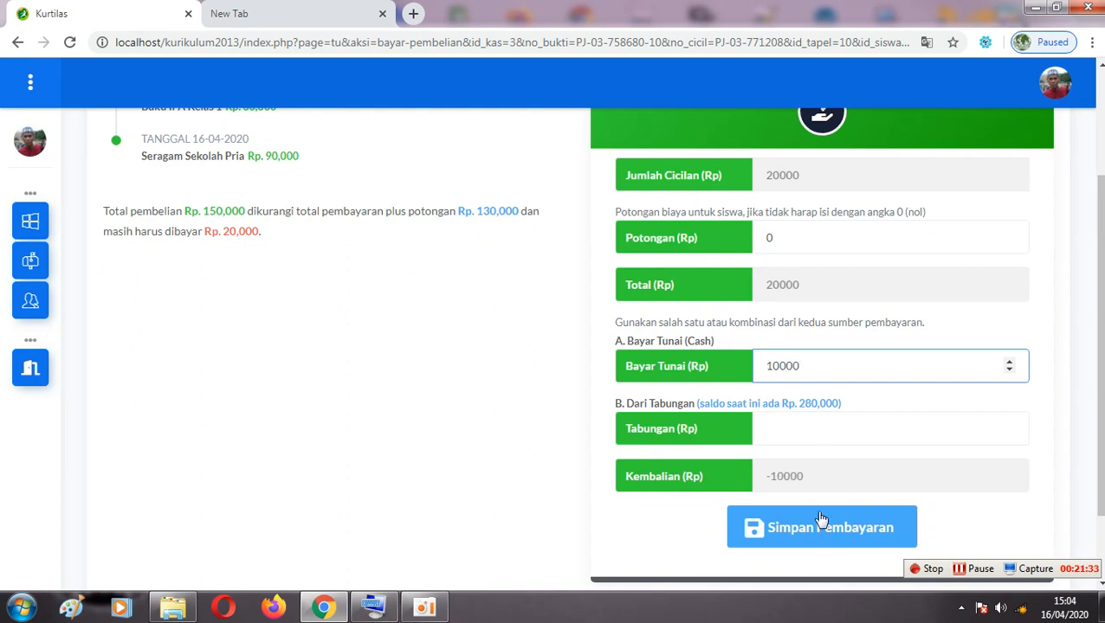
left_click_drag(1099, 384, 1100, 393)
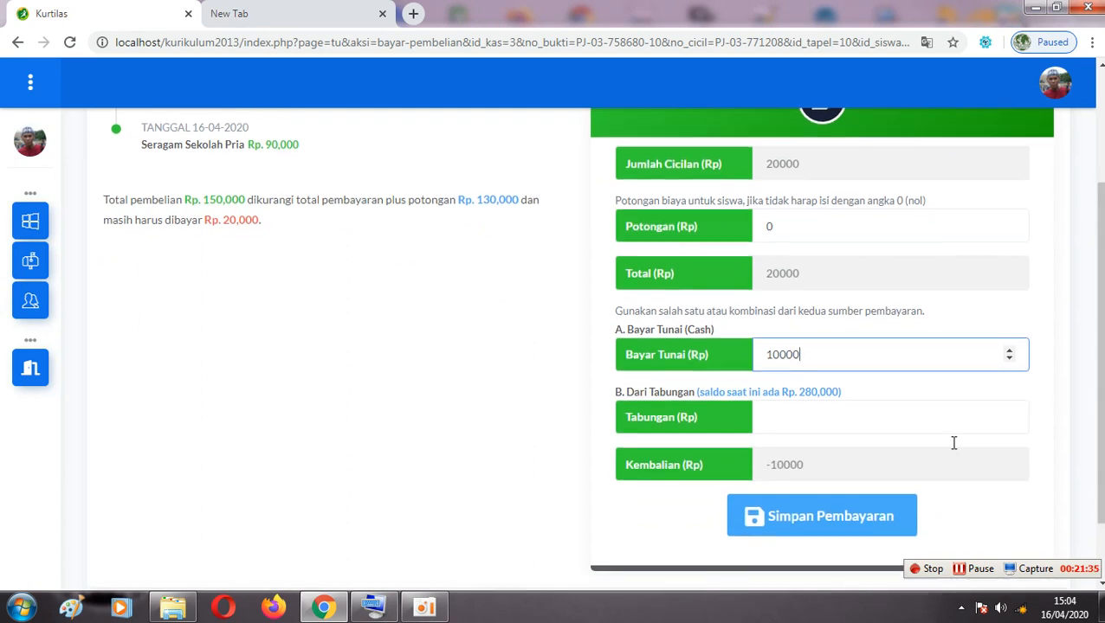
- Save the 10000 cash installment payment, acknowledge the success message, and open the installment receipt for printing
left_click(802, 517)
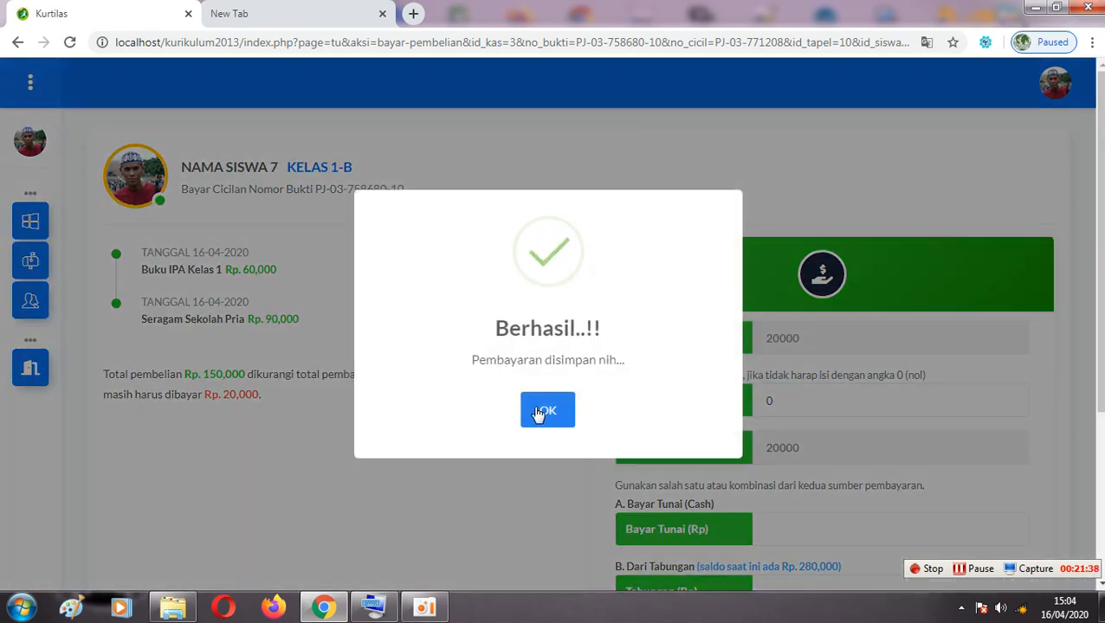
left_click(537, 413)
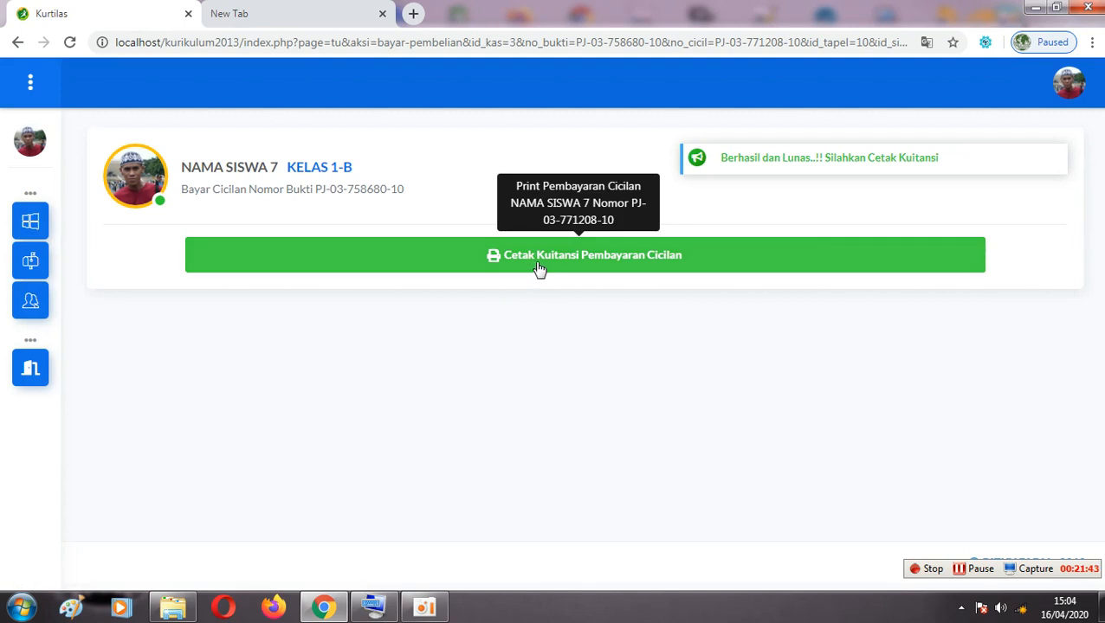
left_click(539, 269)
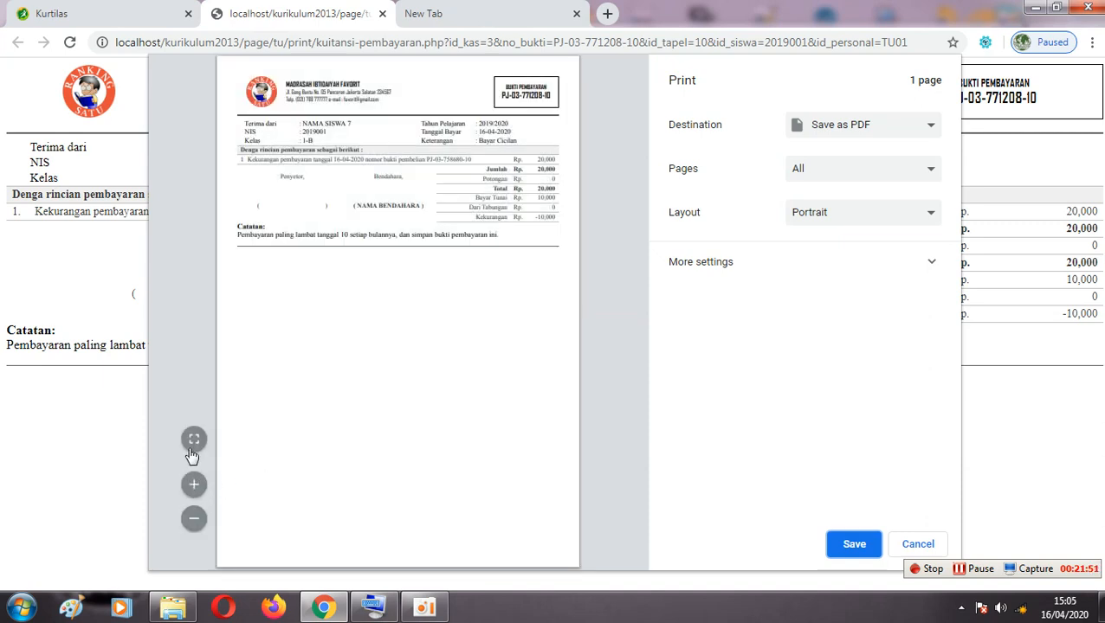
- Enlarge the installment receipt, check its description, payment detail line and referenced purchase number, and close it
left_click(193, 442)
left_click(192, 482)
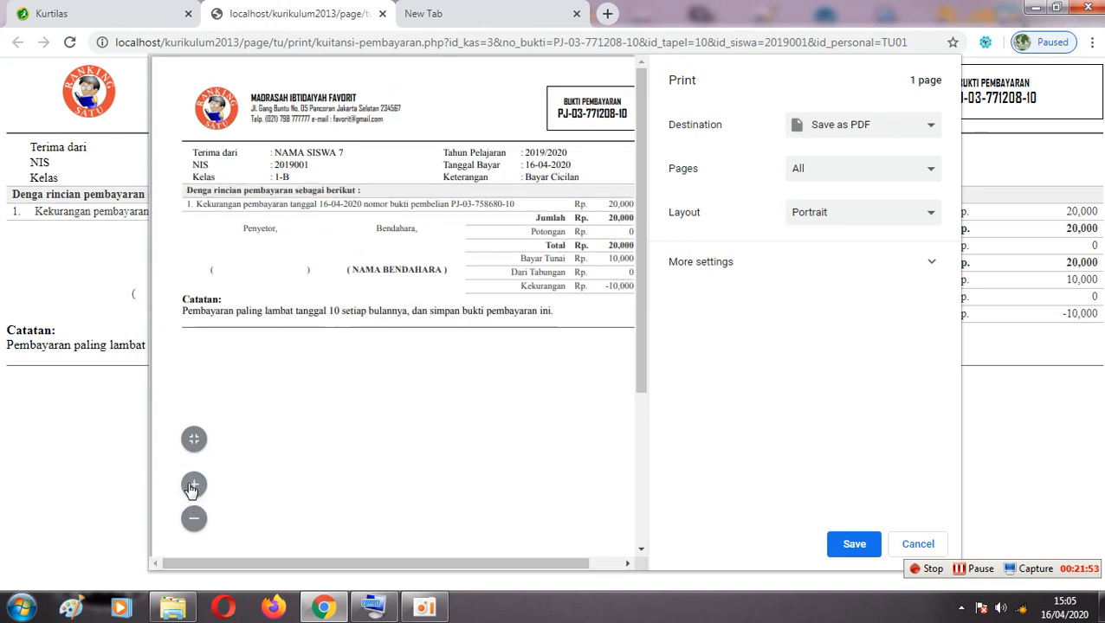
left_click_drag(310, 564, 318, 560)
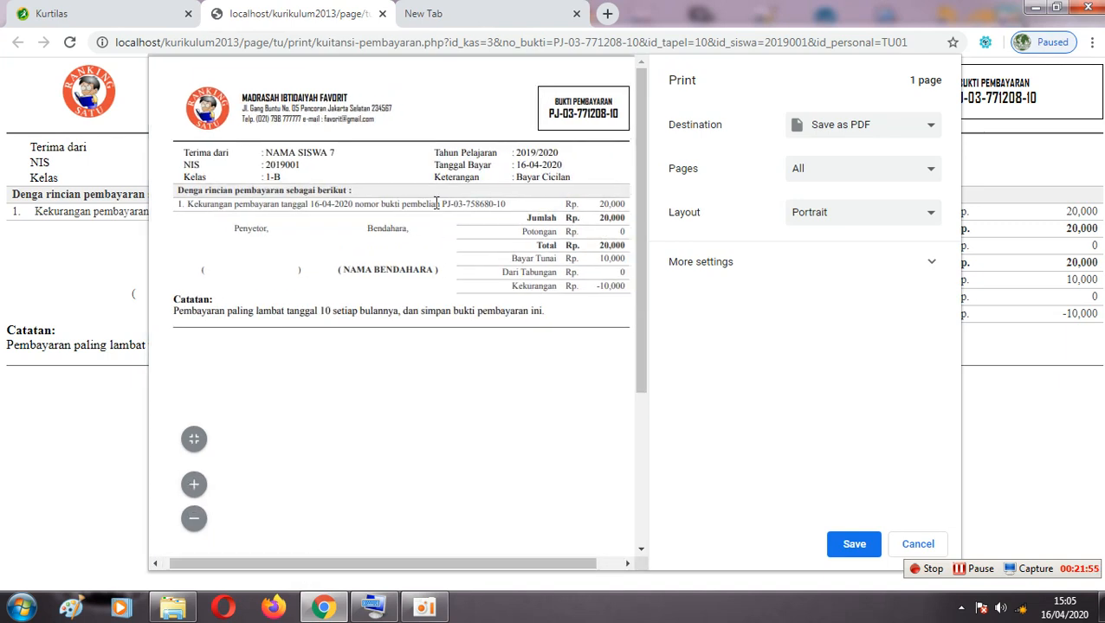
left_click_drag(436, 179, 572, 178)
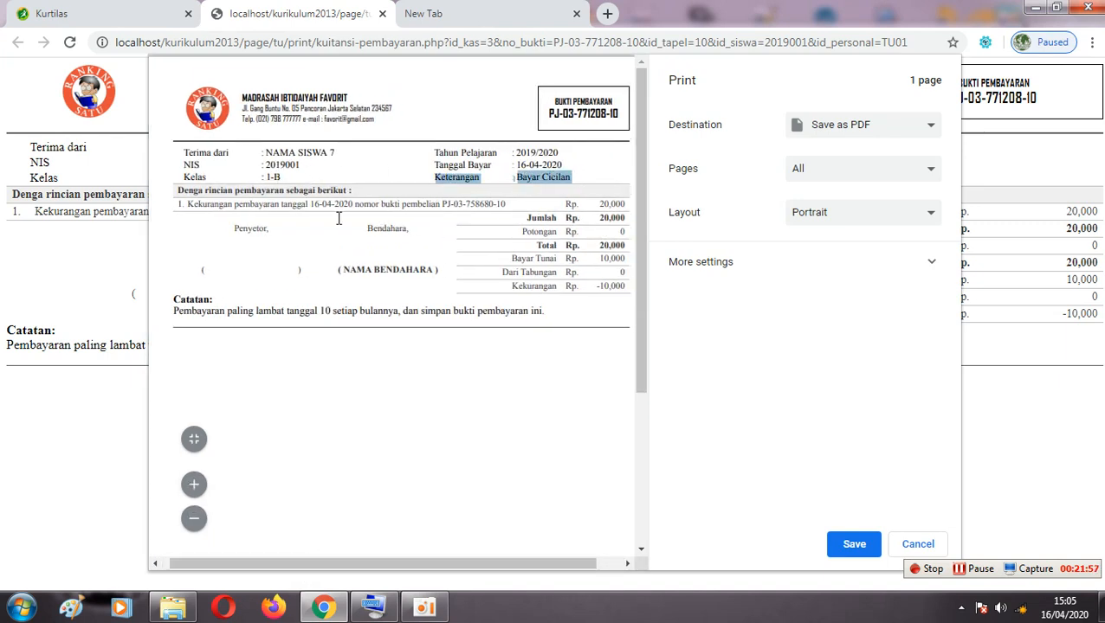
left_click_drag(189, 206, 348, 201)
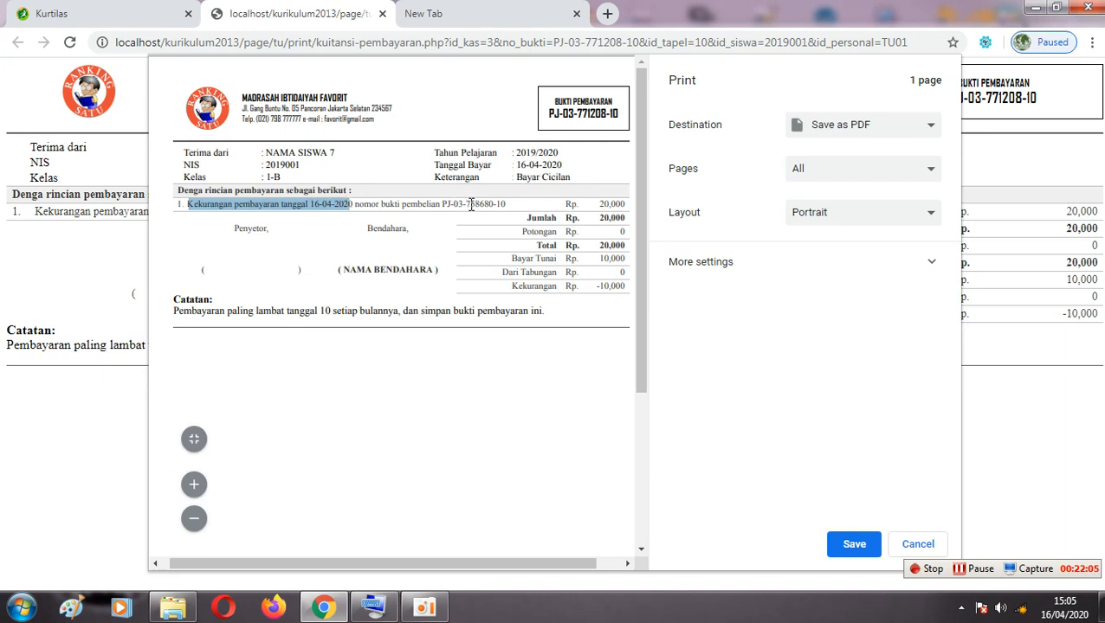
left_click_drag(443, 203, 478, 203)
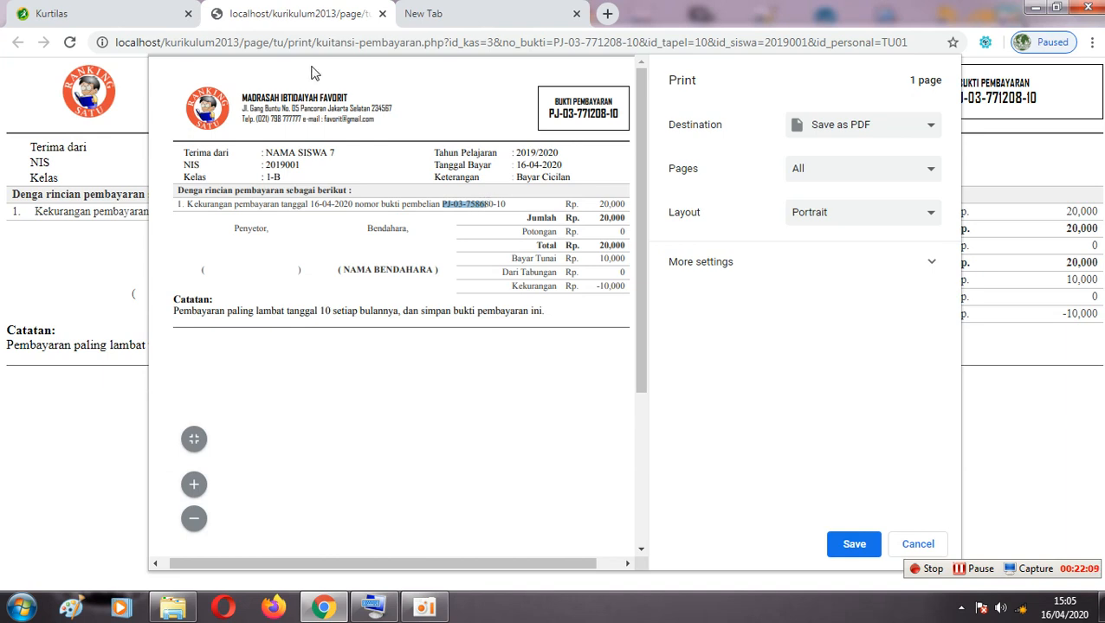
left_click(142, 13)
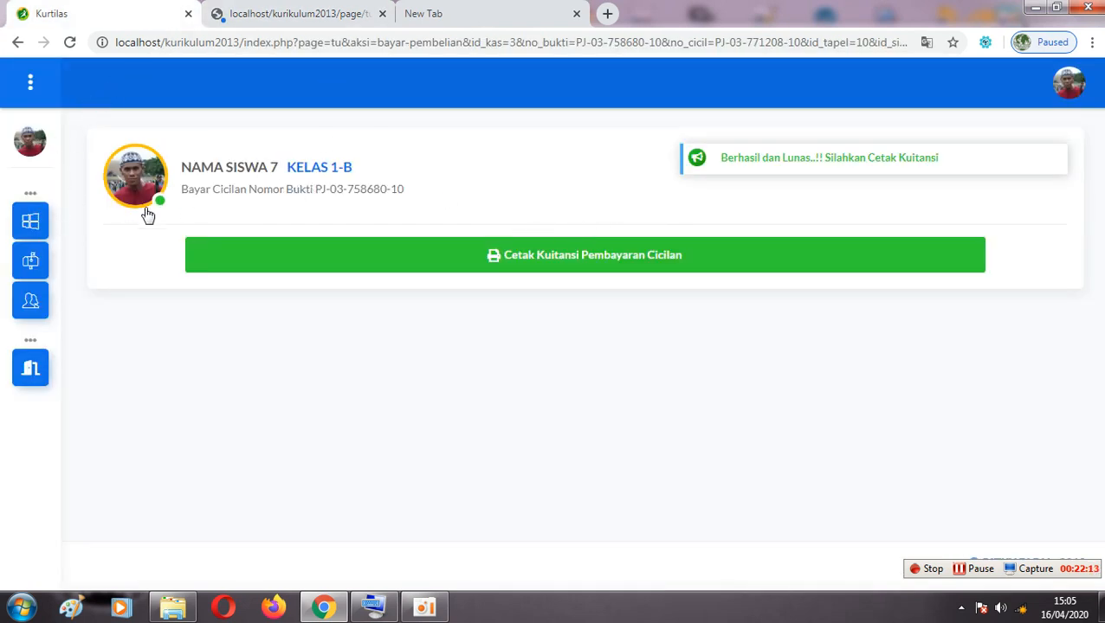
left_click(334, 14)
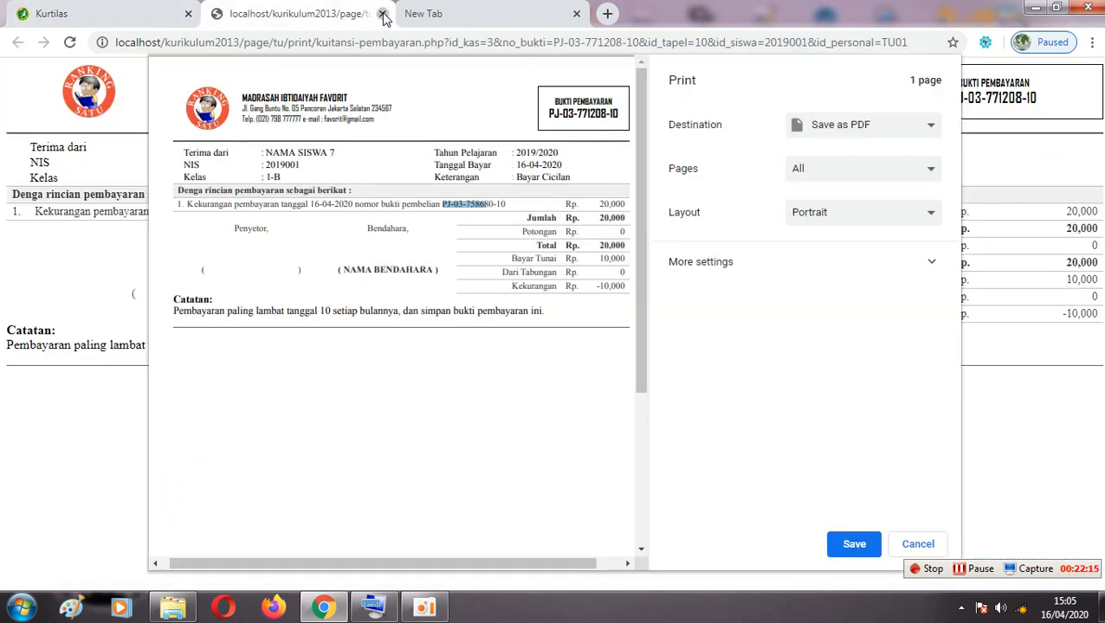
left_click(384, 14)
- Return to the sales module, open the 2019/2020 sales details, and locate the class 1-B student's installment purchase
left_click(130, 229)
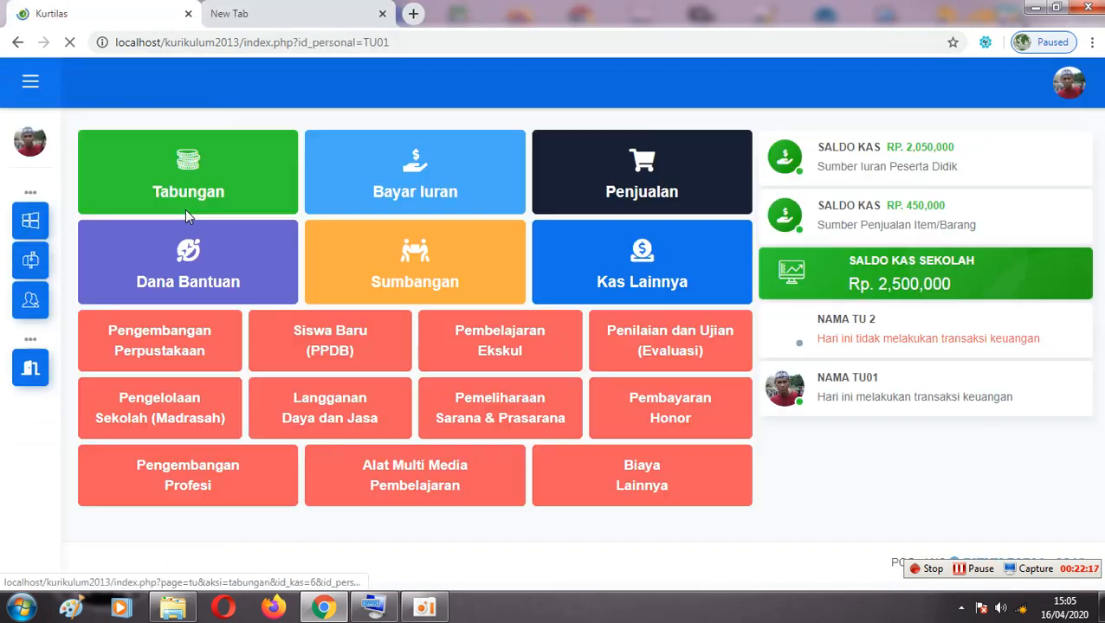
left_click(561, 189)
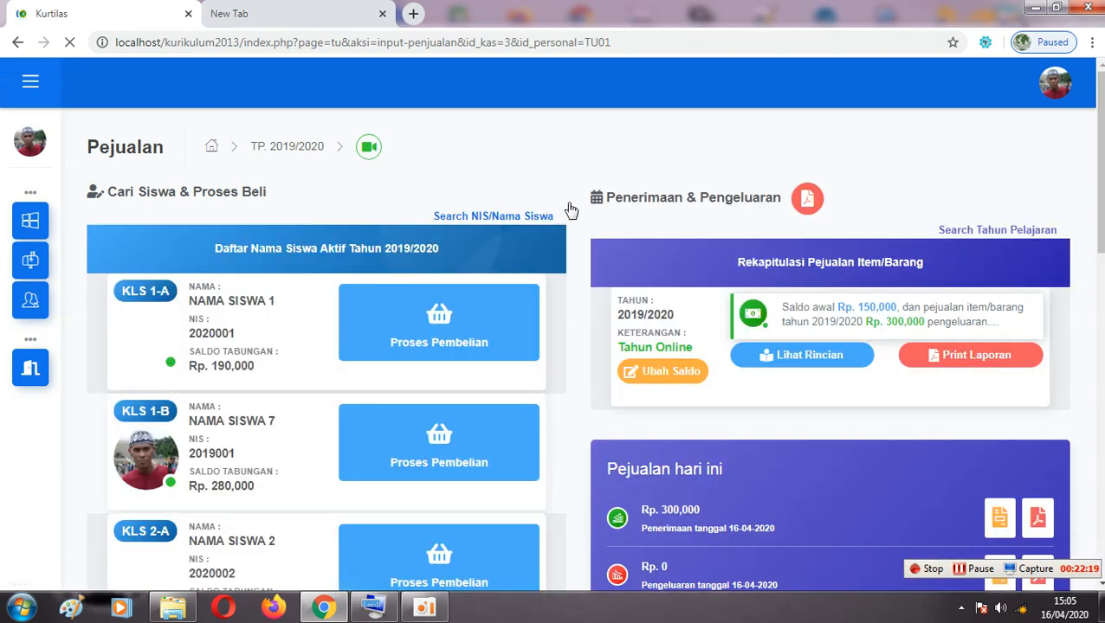
left_click(787, 398)
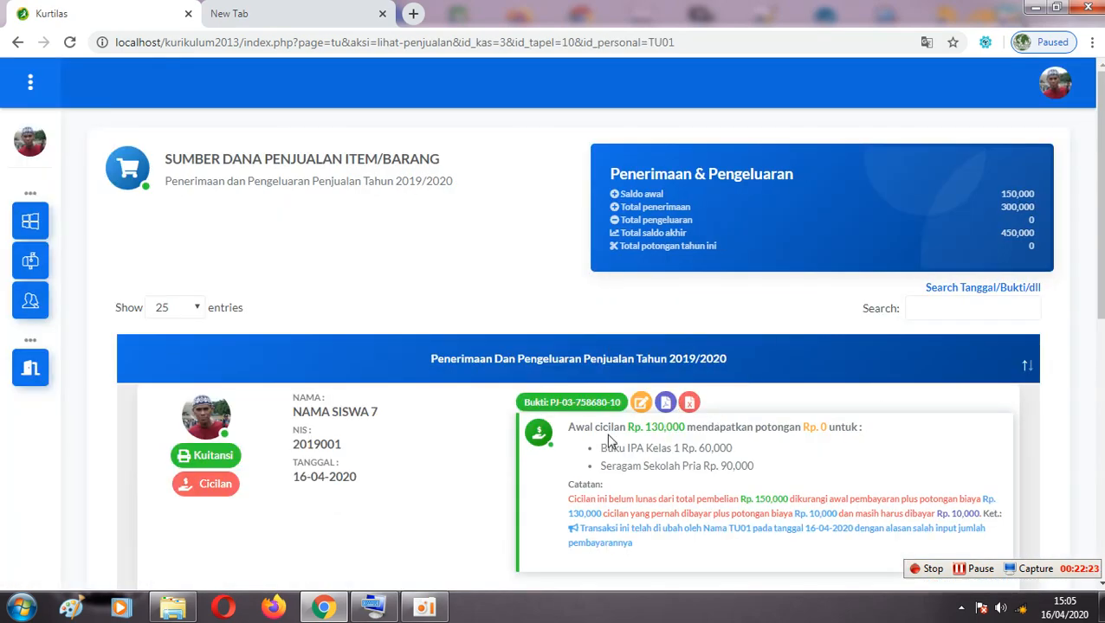
left_click_drag(576, 403, 617, 402)
scroll(606, 403, "down", 1)
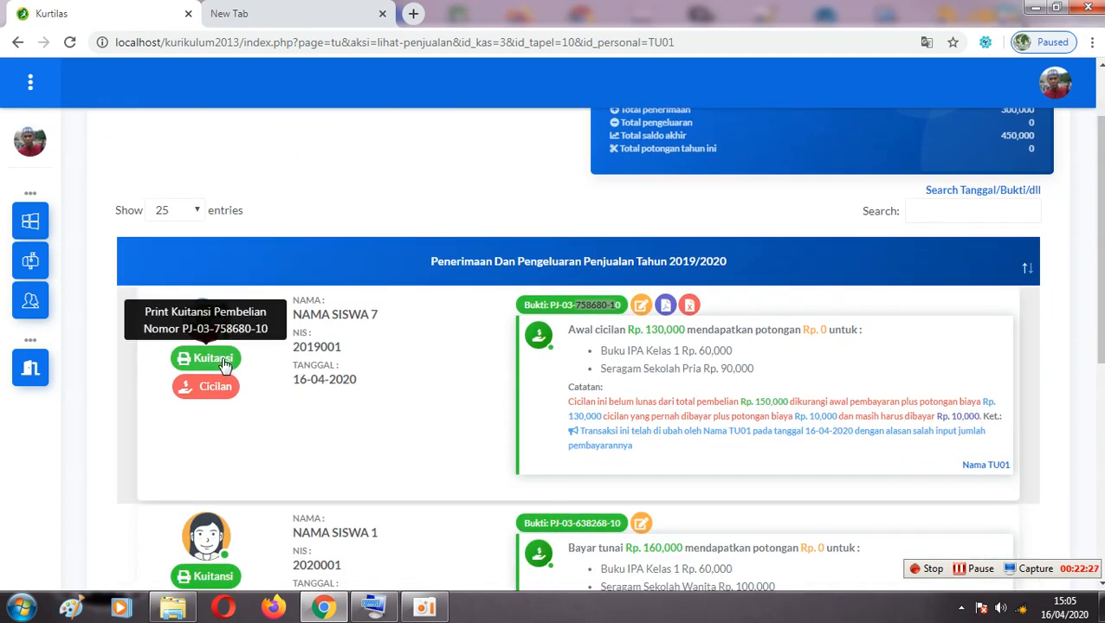
- Open the purchase receipt for the class 1-B student, compare the descriptions of the initial payment and second installment, and close it
left_click(223, 368)
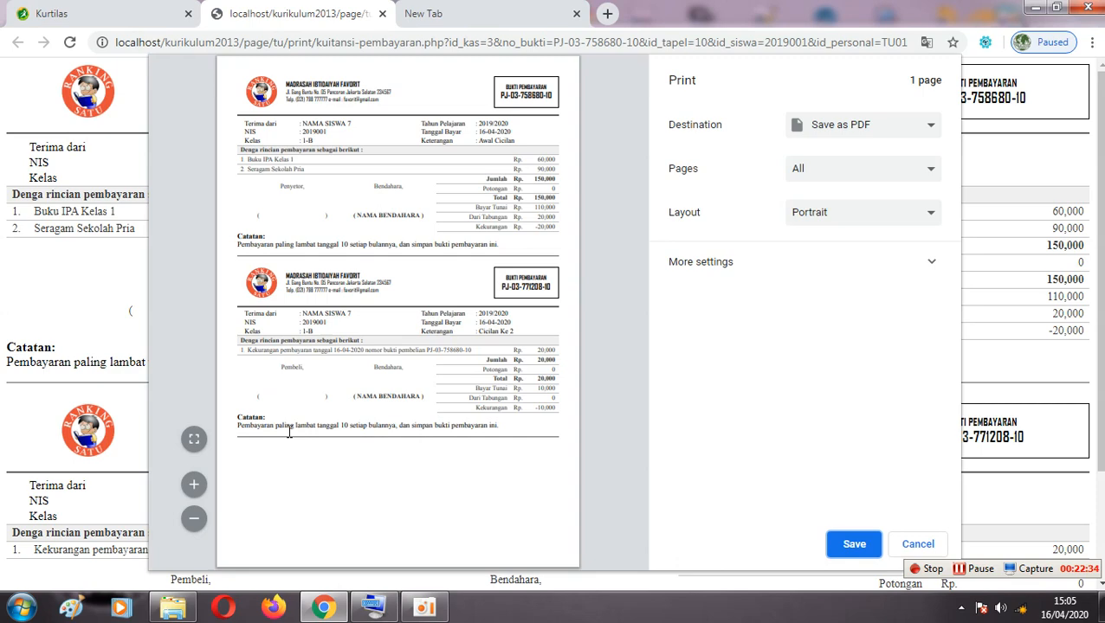
left_click(194, 439)
triple_click(519, 431)
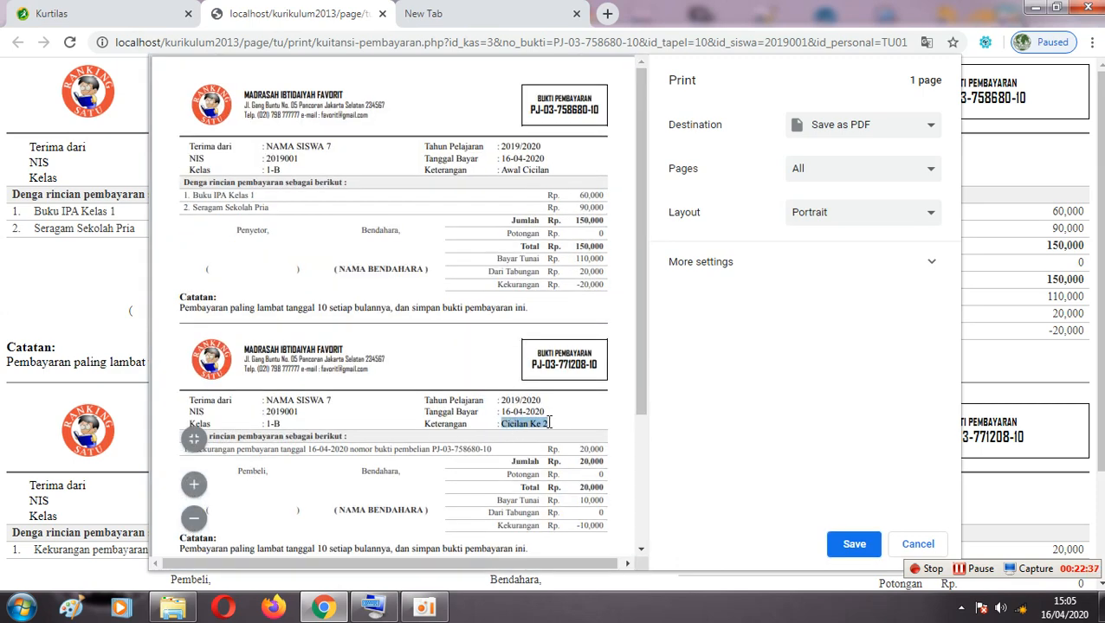
left_click_drag(502, 170, 556, 169)
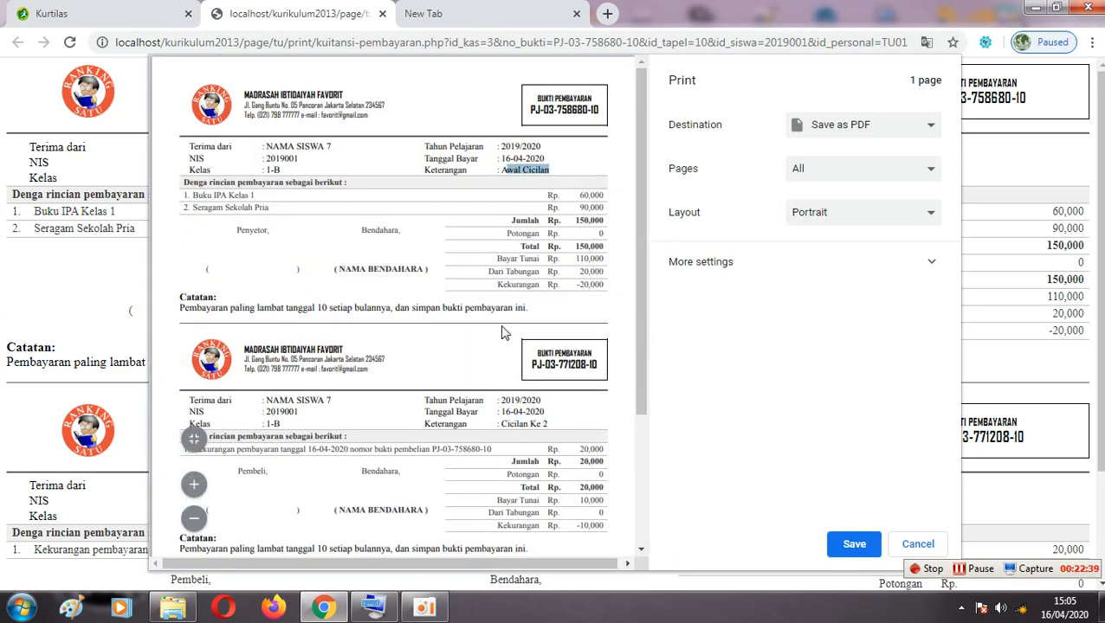
left_click(498, 417)
left_click(383, 15)
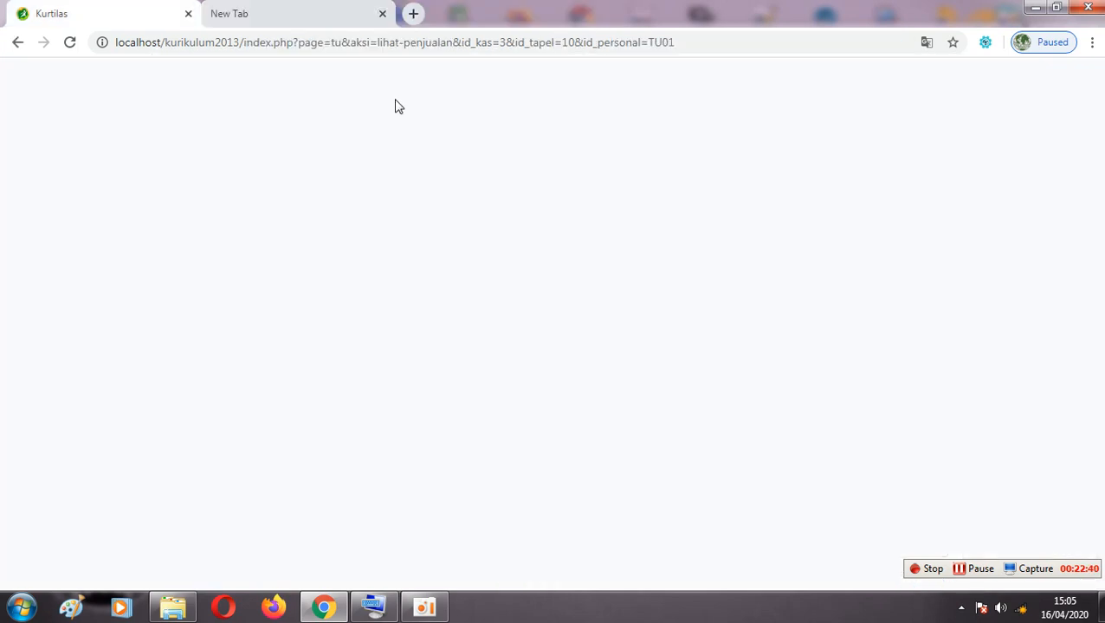
- Open the billing letter form for the class 1-B student's unpaid installment purchase
scroll(1098, 251, "down", 1)
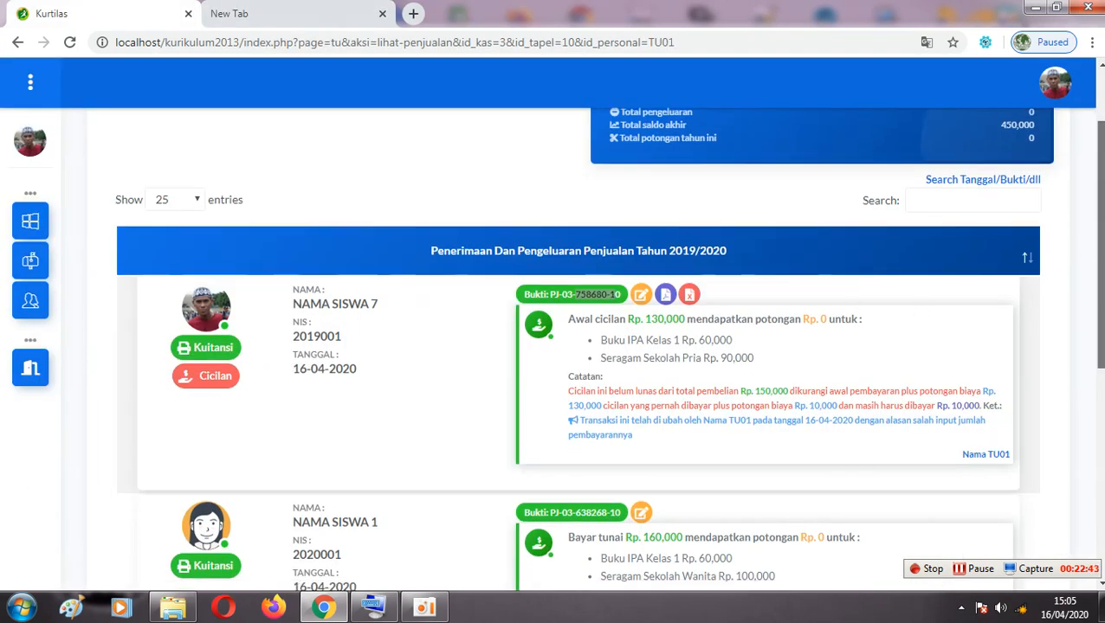
left_click(744, 294)
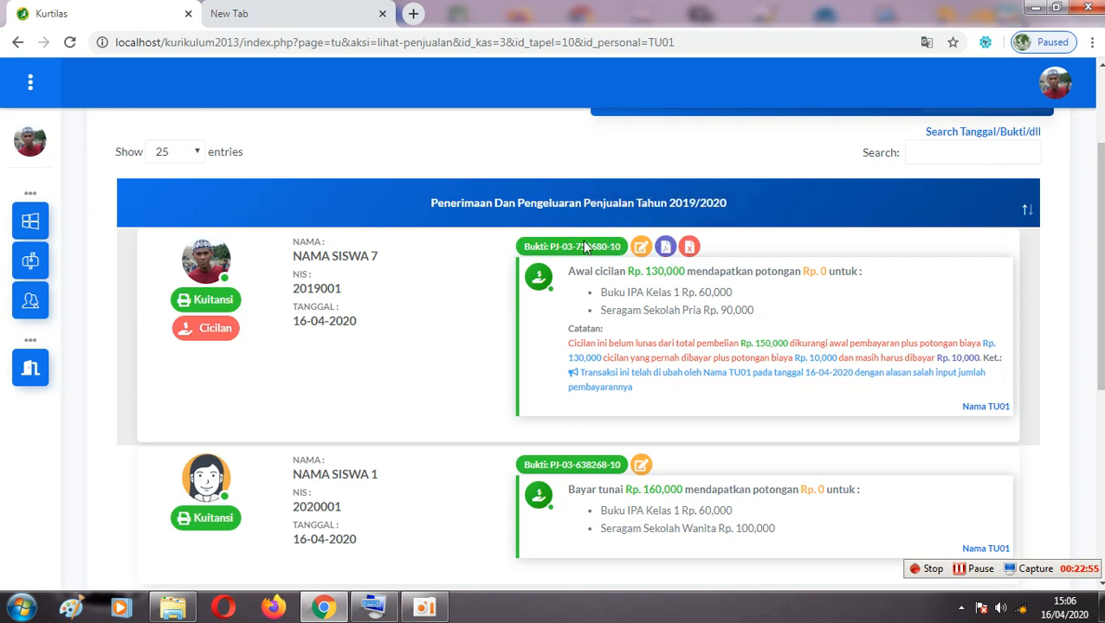
left_click(665, 248)
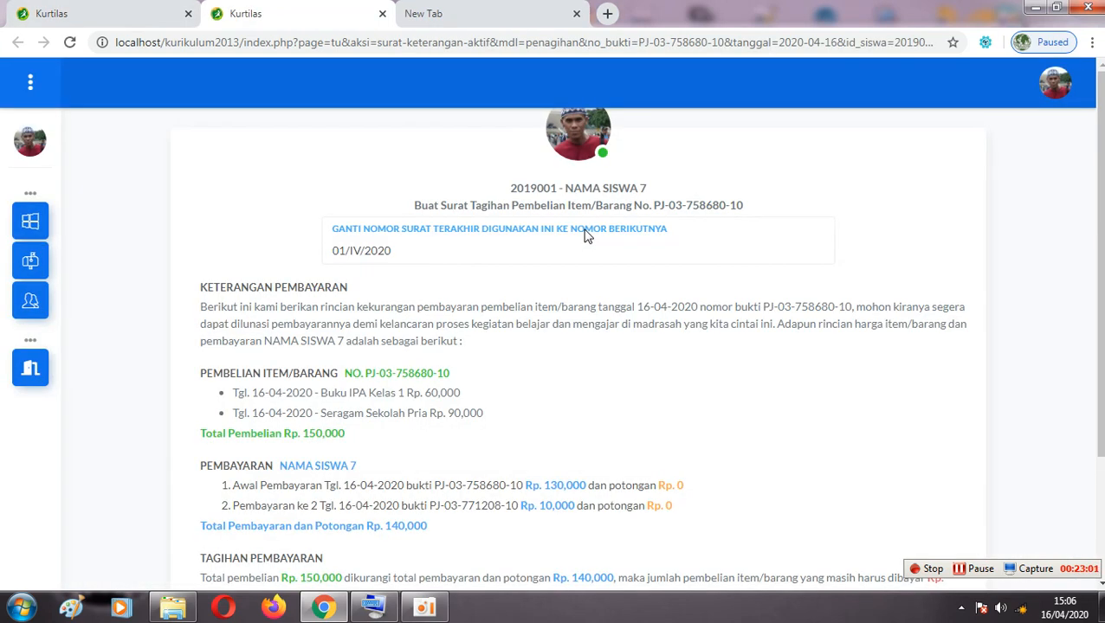
- Try to save the billing letter with the last used letter number 01/IV/2020
left_click(346, 252)
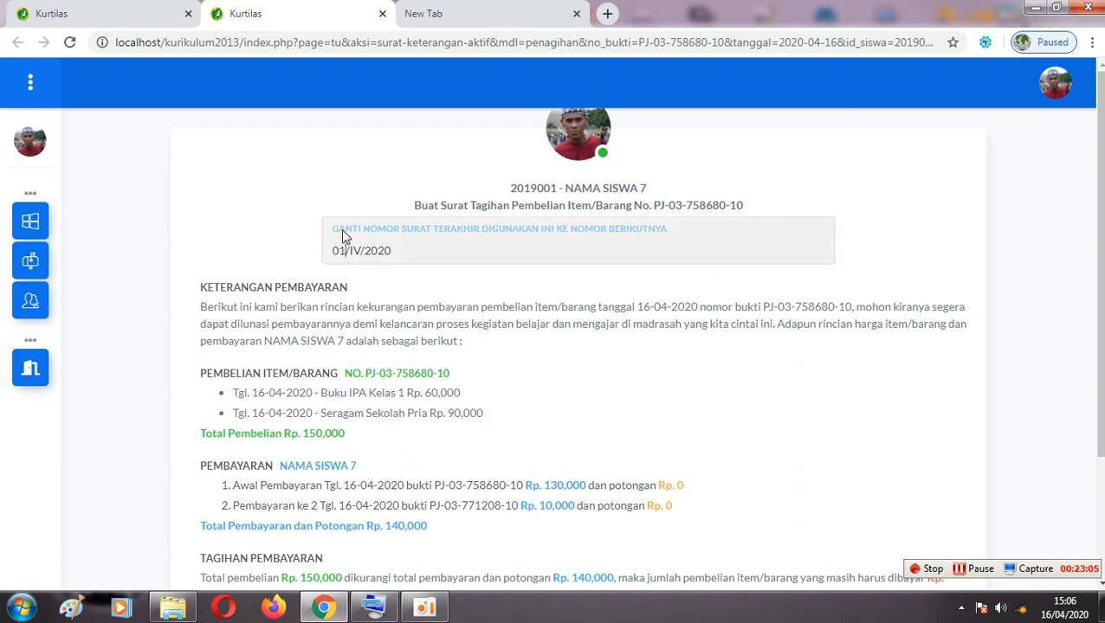
left_click(342, 230)
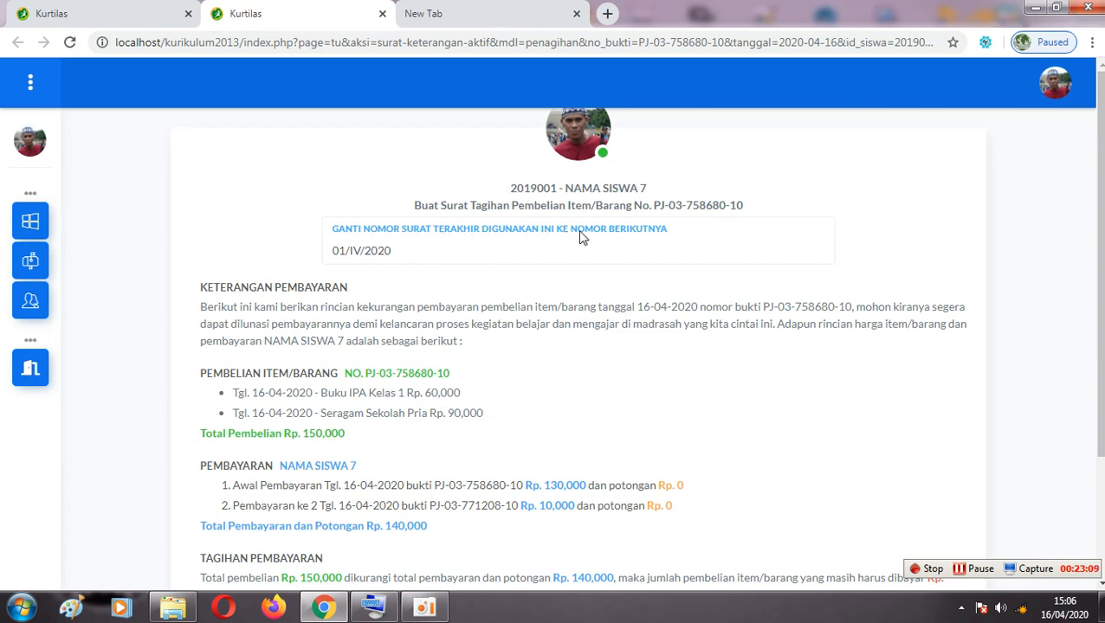
left_click_drag(336, 250, 393, 251)
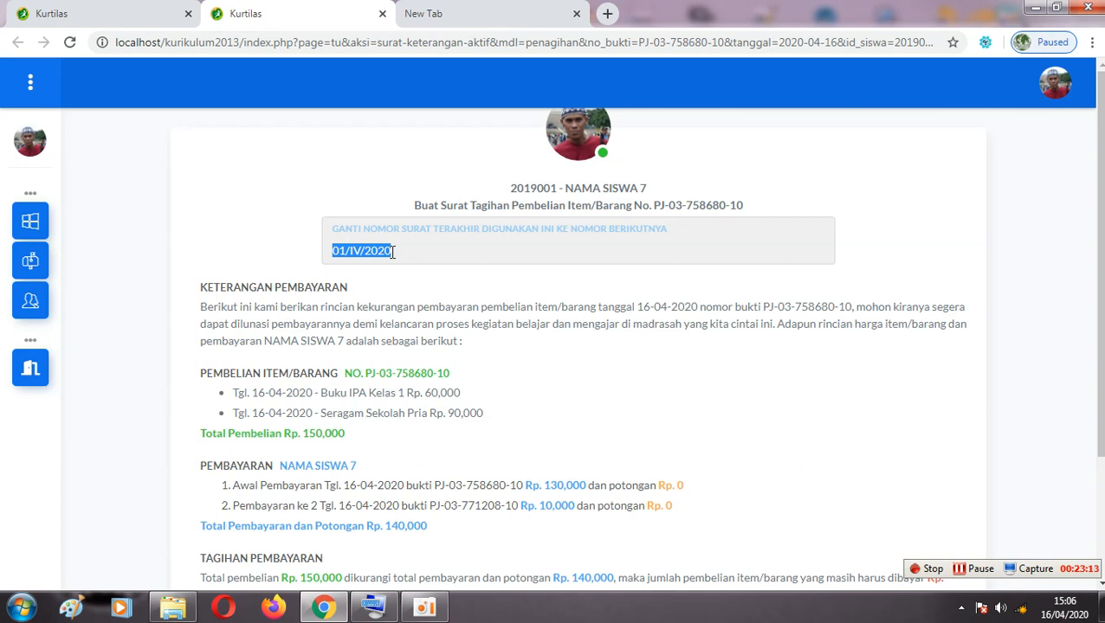
left_click(363, 252)
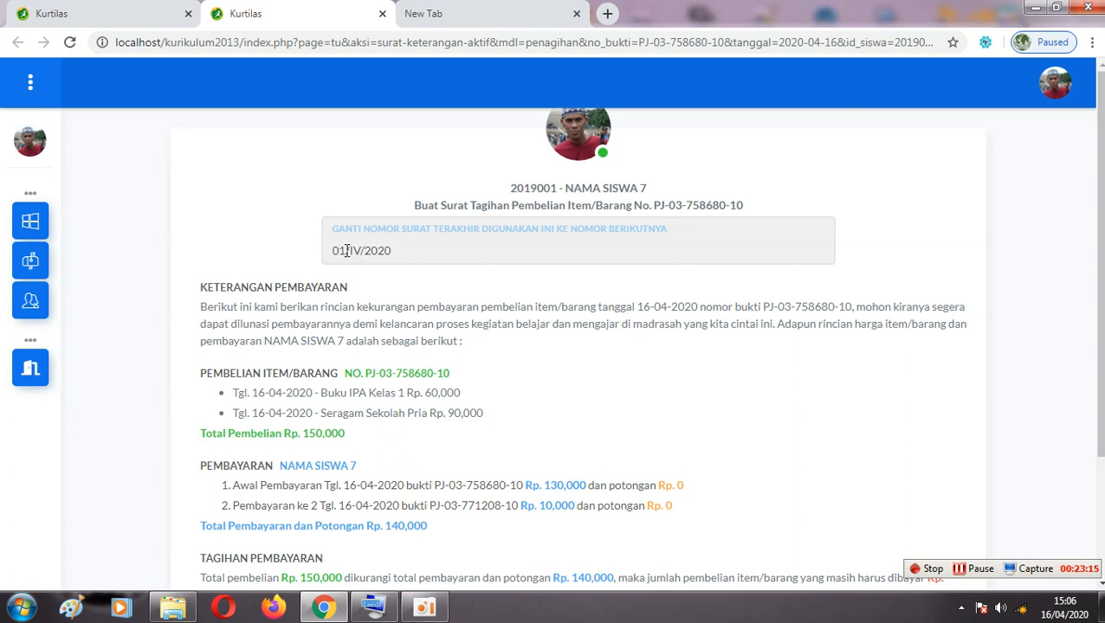
scroll(864, 443, "down", 2)
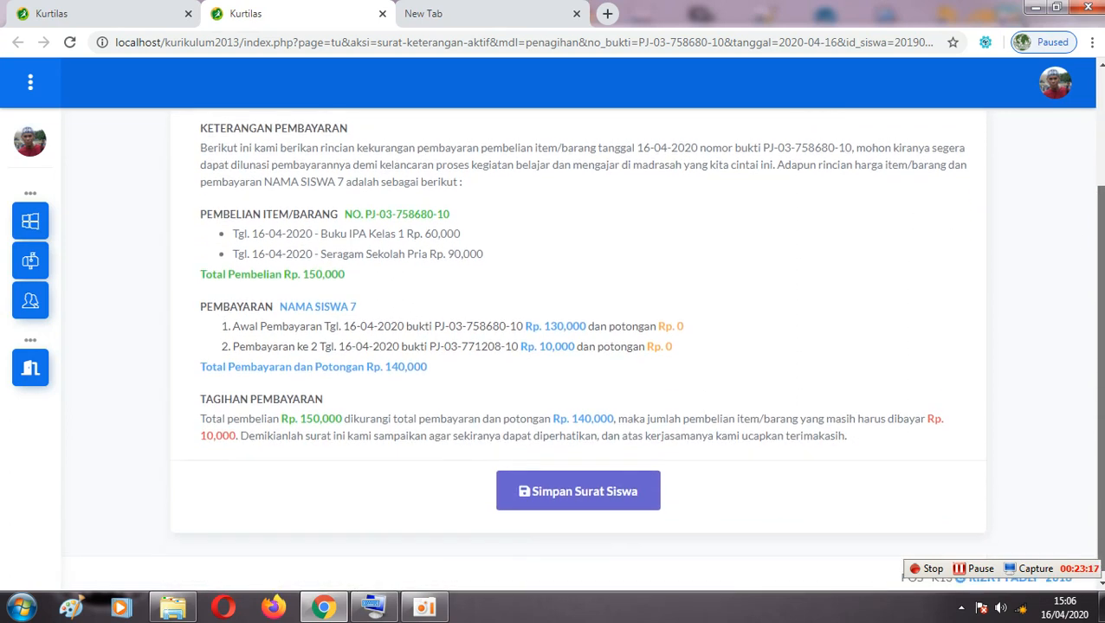
left_click(612, 485)
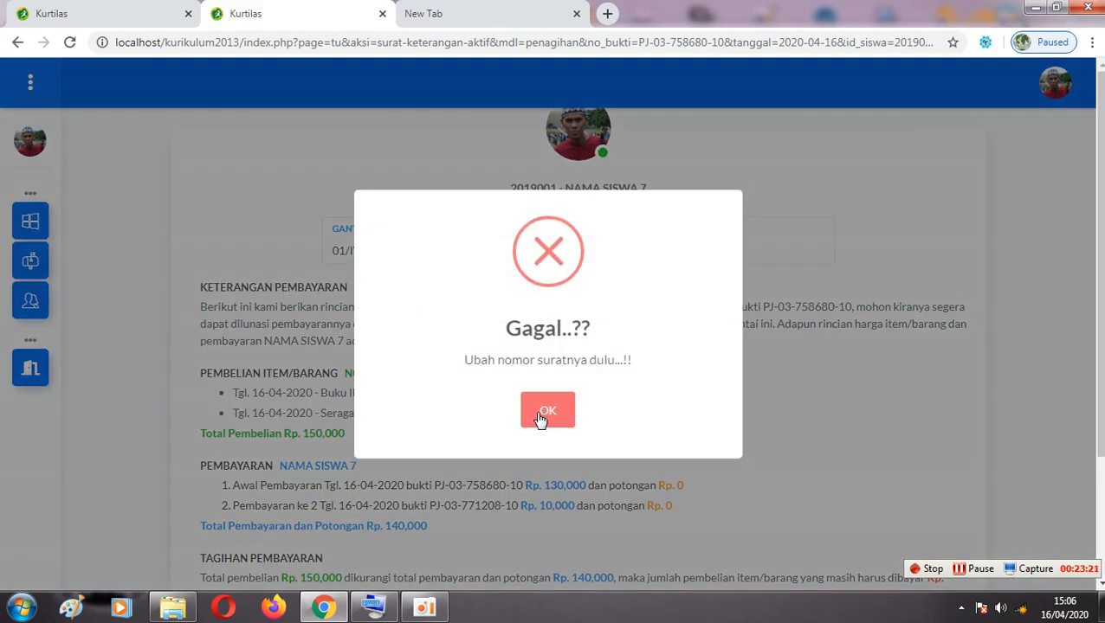
left_click(548, 412)
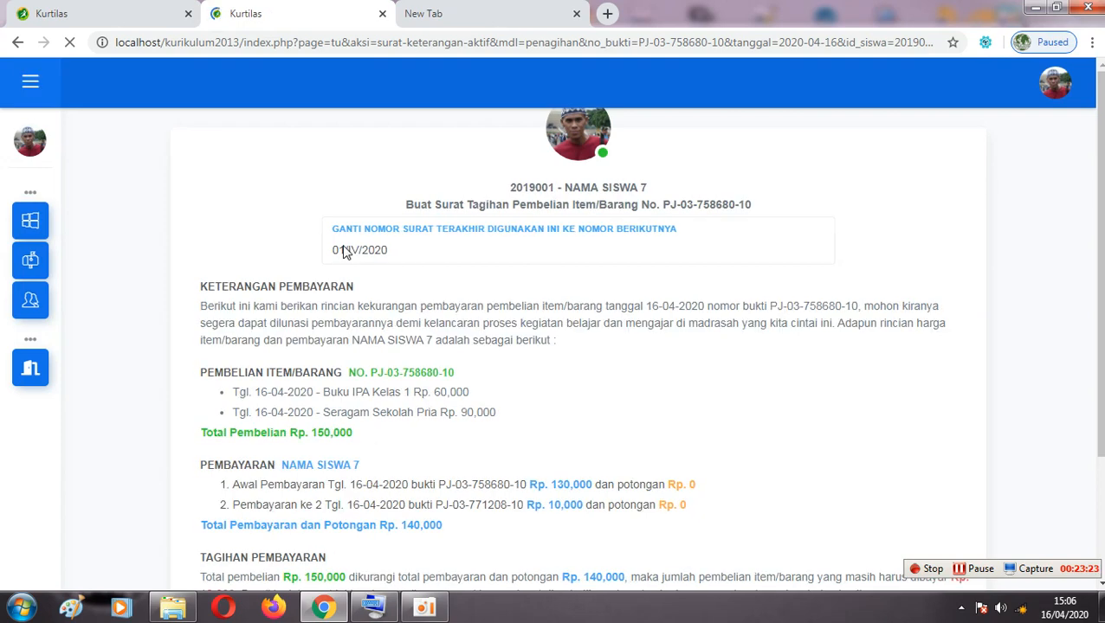
- Change the billing letter's number to 02/IV/2020
left_click(344, 248)
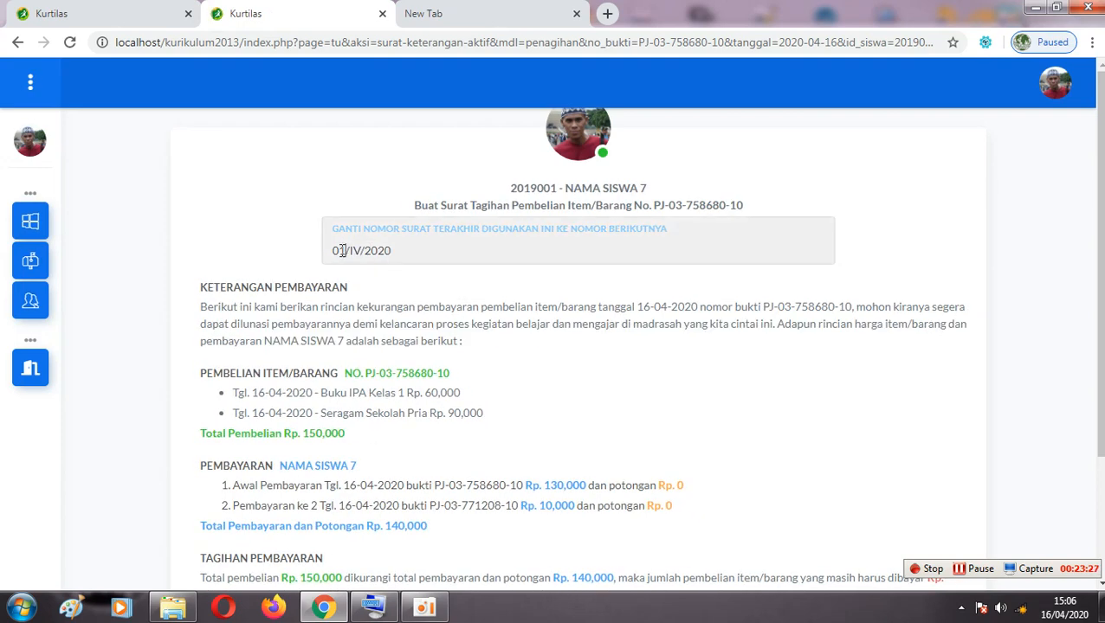
left_click_drag(346, 249, 399, 252)
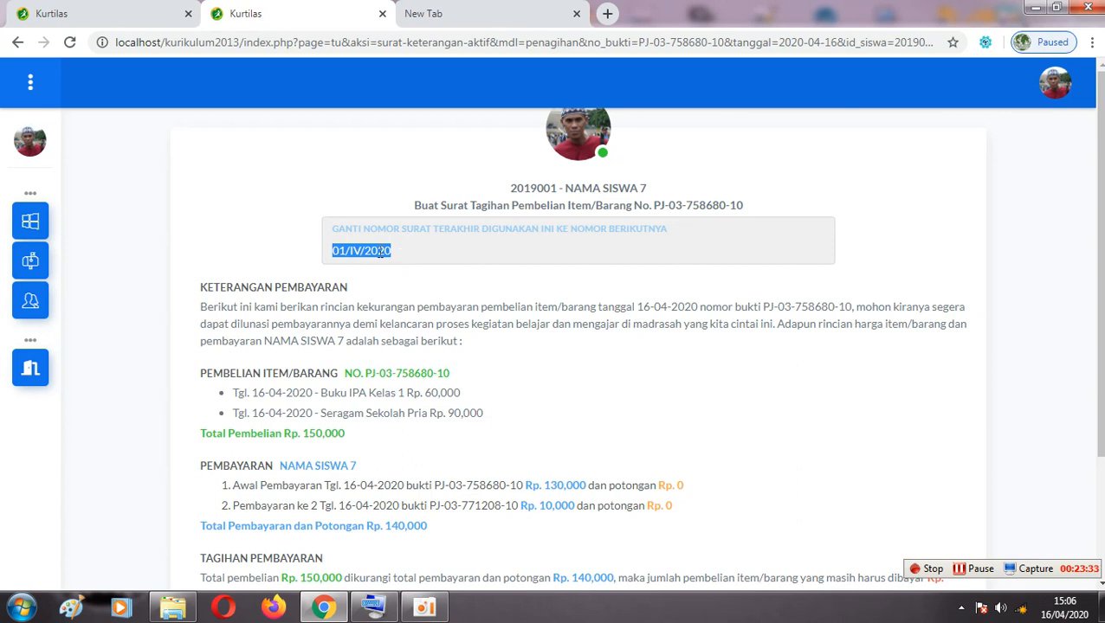
left_click(344, 249)
key("BackSpace")
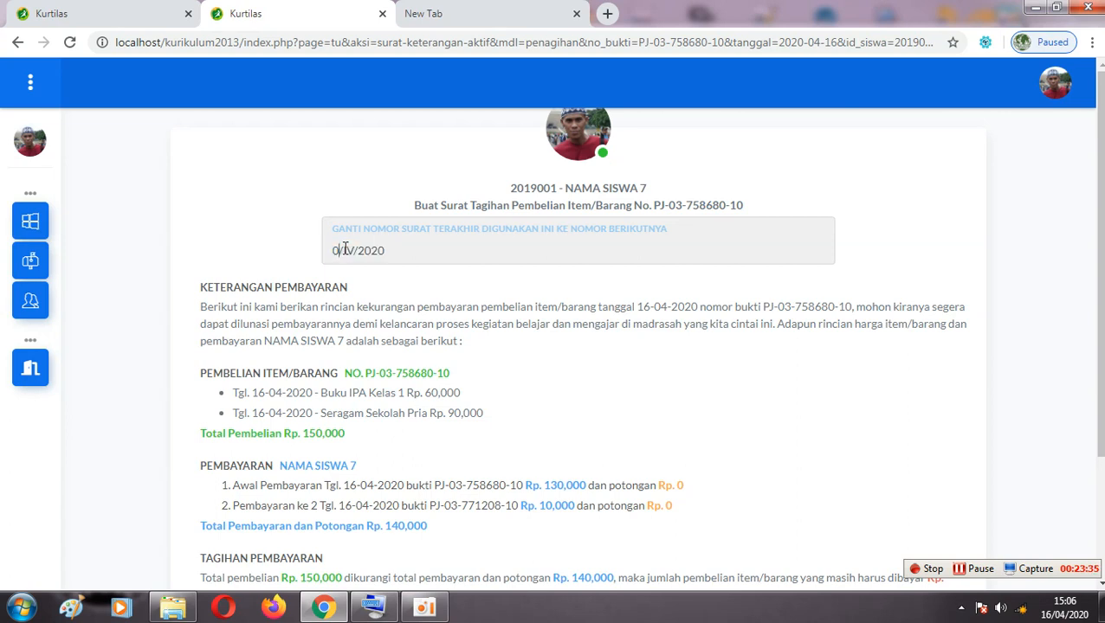
type("2")
- Save the student's billing letter, acknowledge the success message, and open the letter's print preview
scroll(1097, 260, "down", 2)
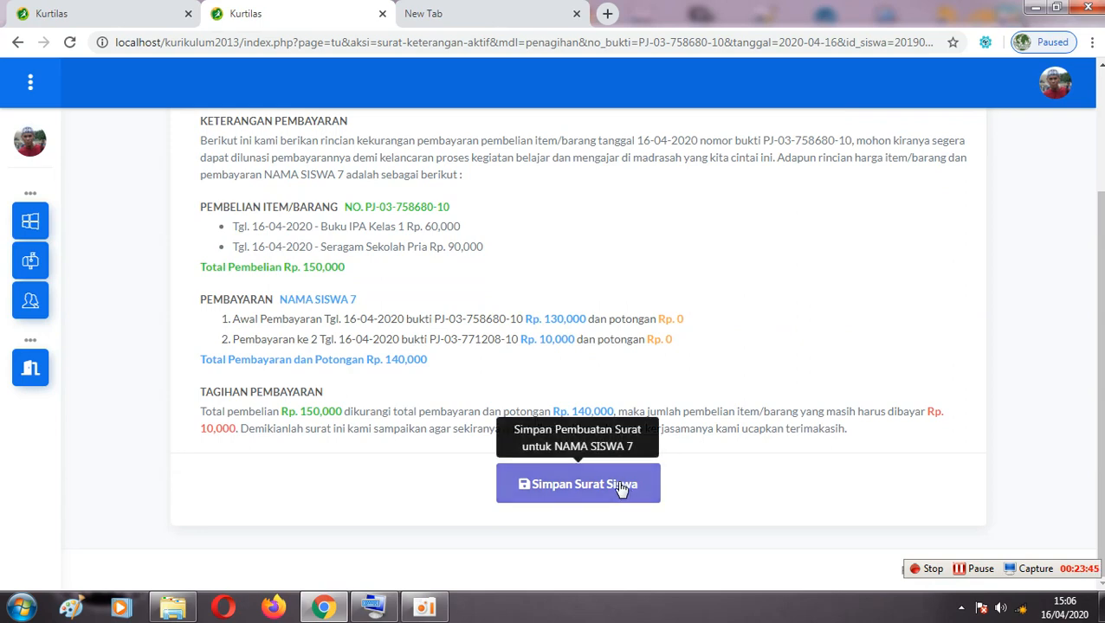
left_click(619, 487)
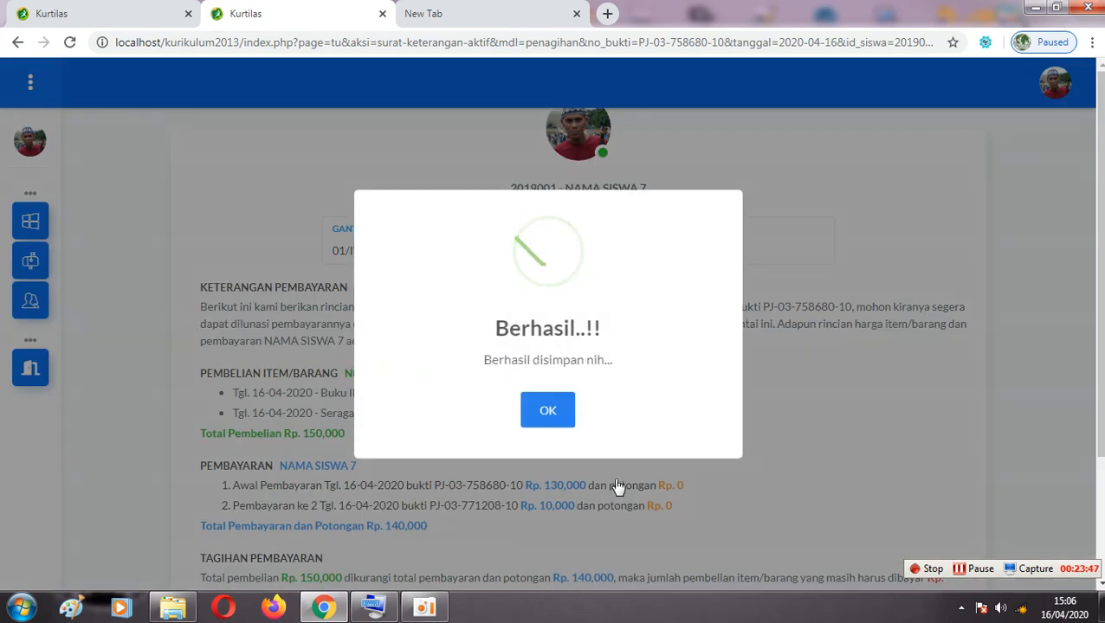
left_click(543, 409)
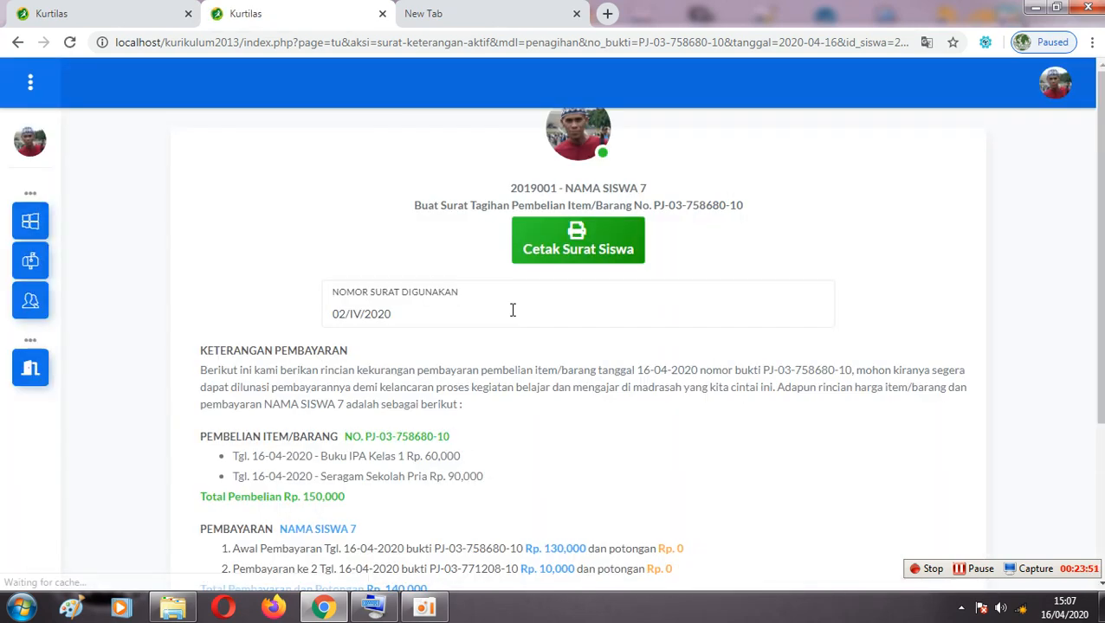
left_click(613, 252)
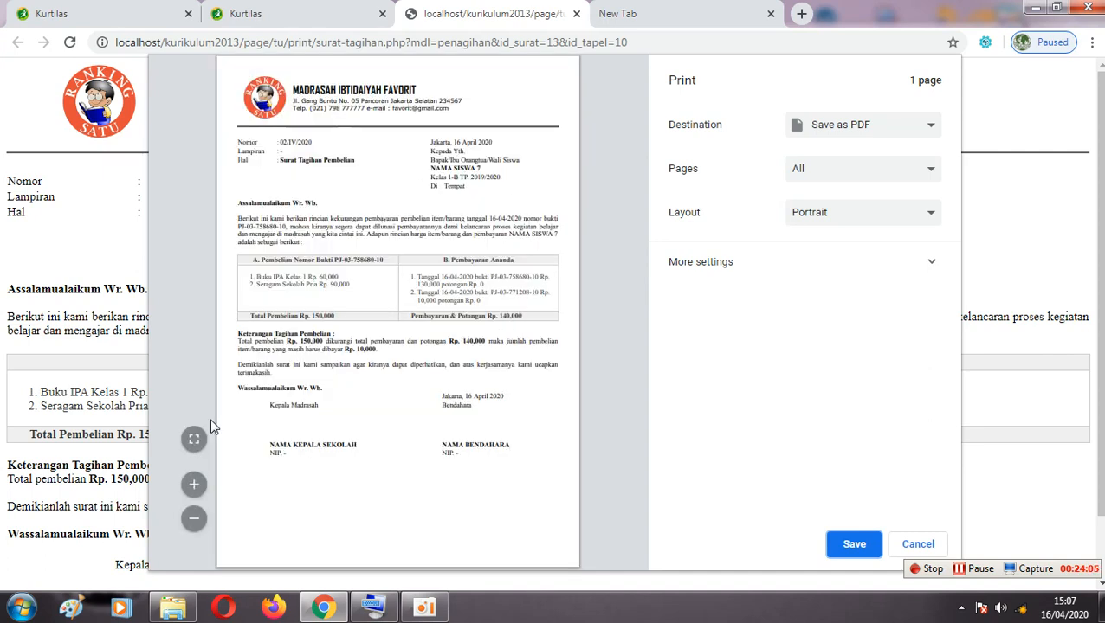
- Enlarge the billing letter preview and check its letter number, subject and addressee
left_click(193, 439)
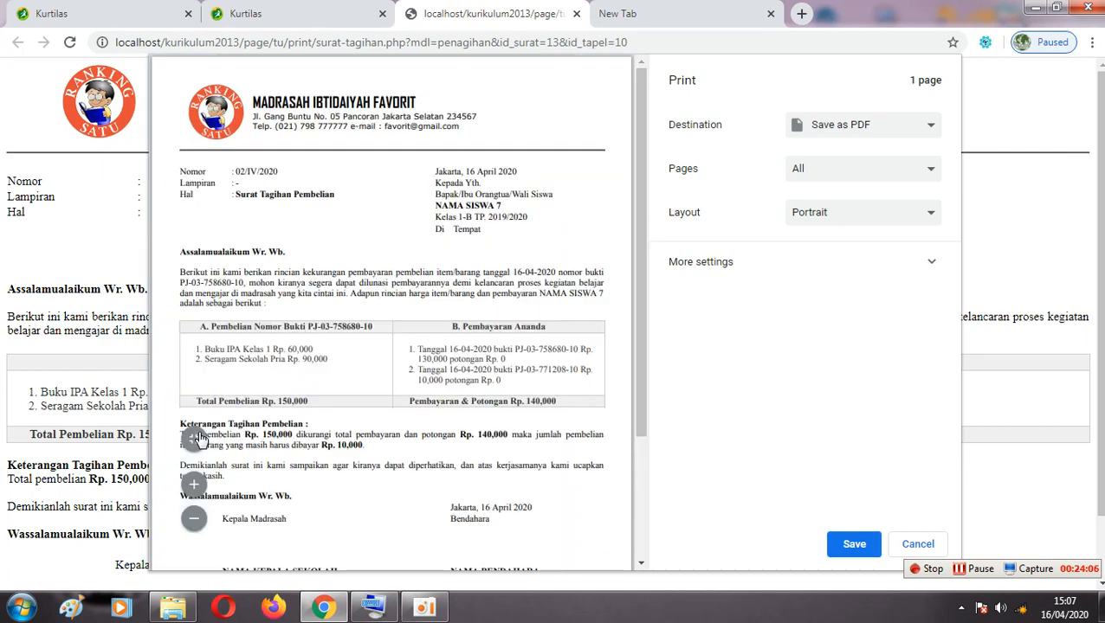
left_click(194, 485)
left_click_drag(293, 565, 312, 564)
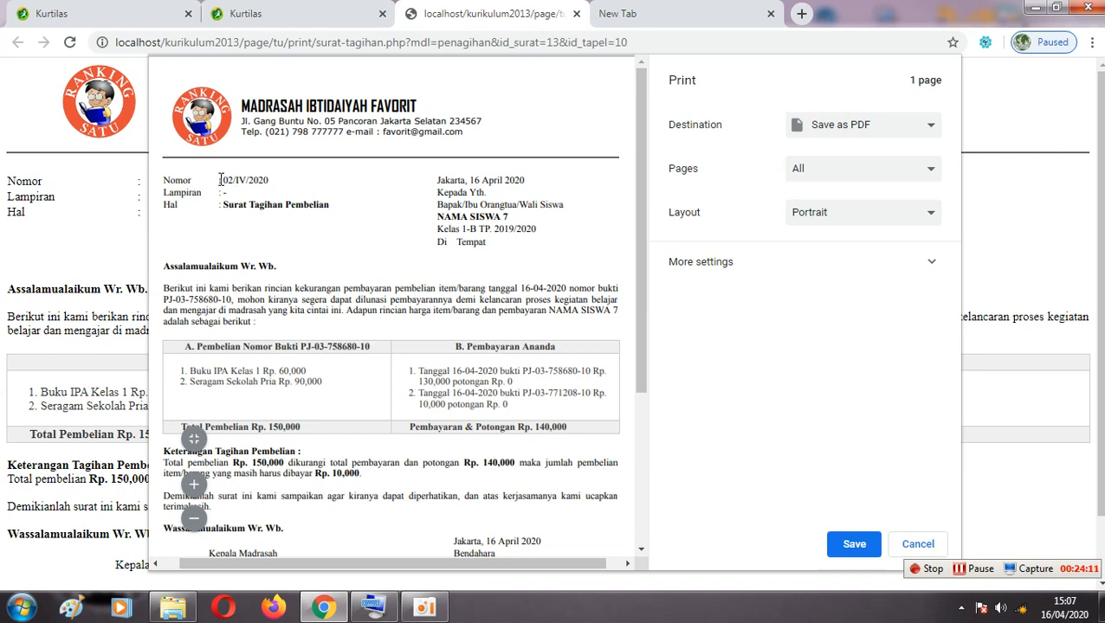
left_click_drag(222, 180, 279, 182)
left_click_drag(223, 204, 327, 204)
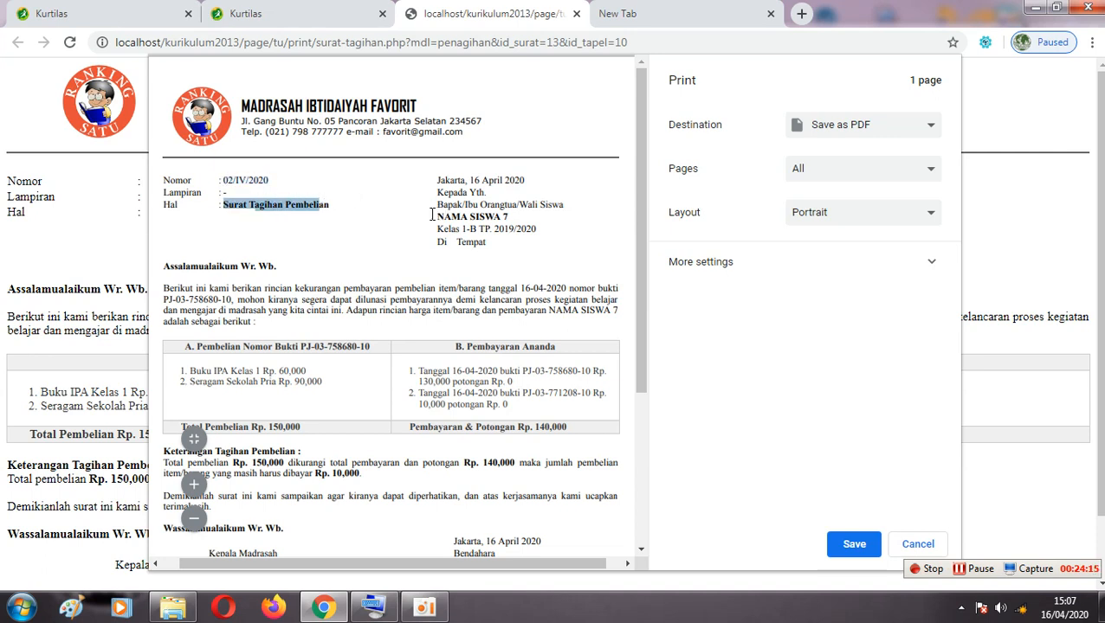
left_click_drag(436, 217, 479, 217)
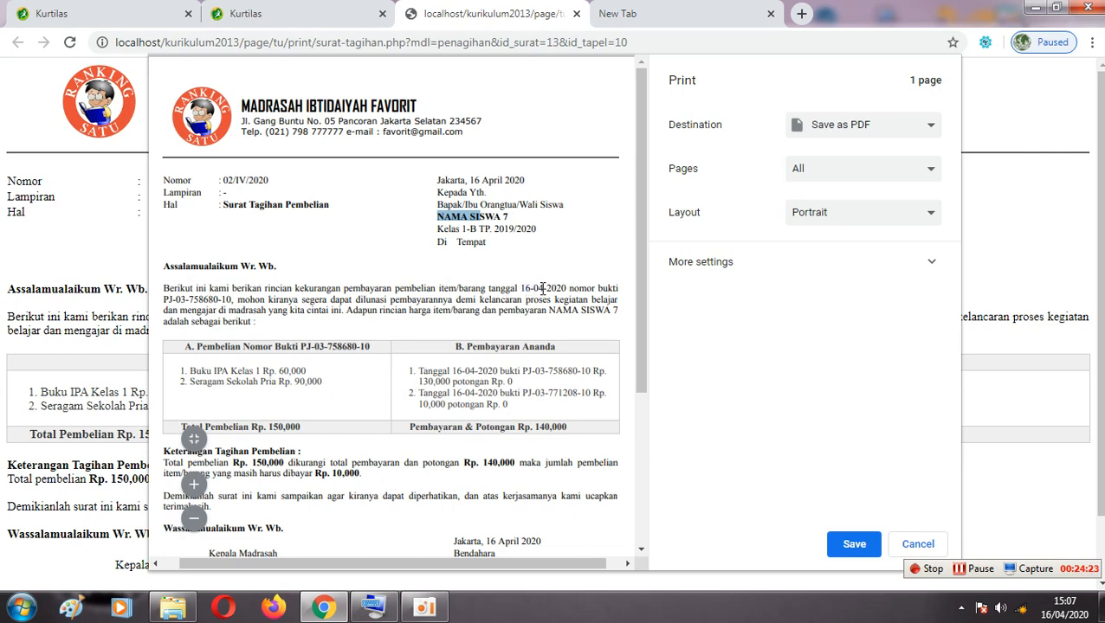
- Compare the billing letter with the sales list and check its purchased items, payments, total and remaining amount due
left_click(116, 12)
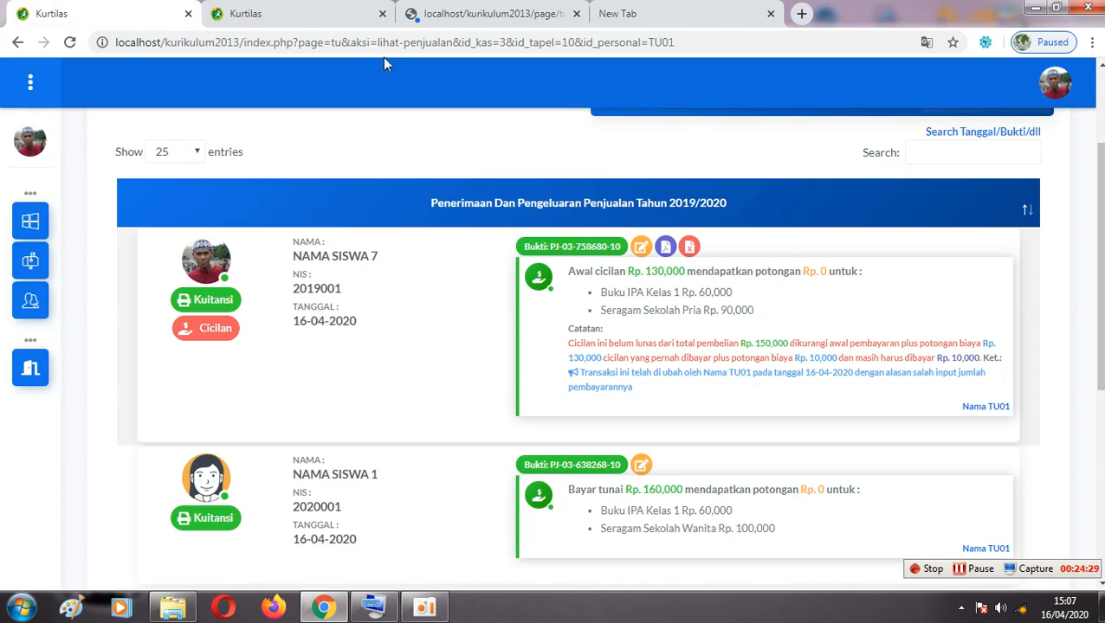
left_click(593, 249)
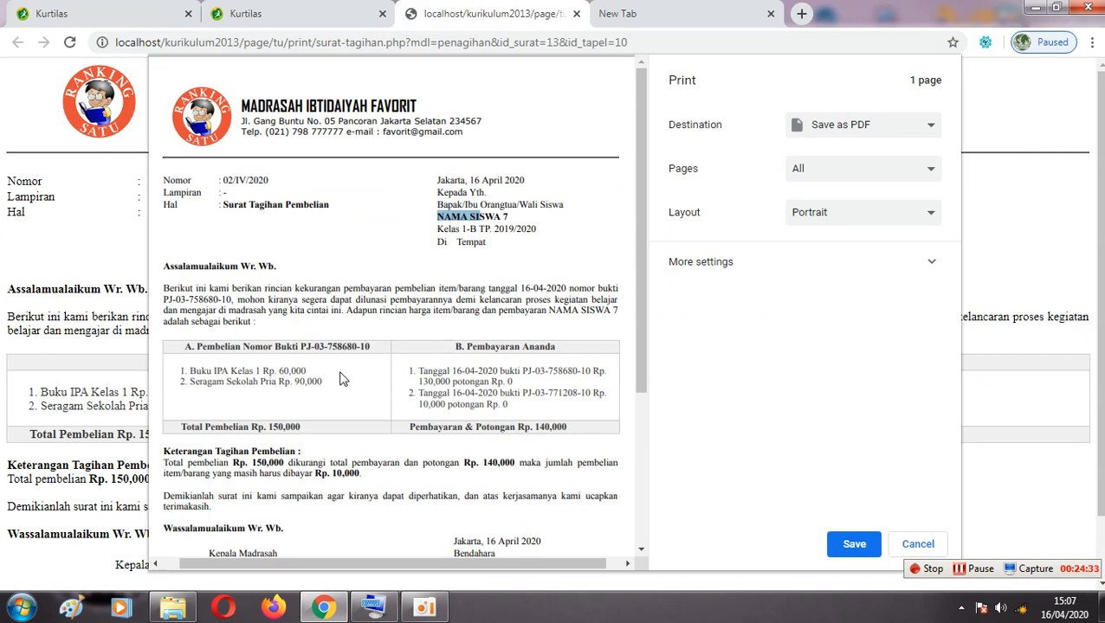
left_click_drag(196, 347, 299, 347)
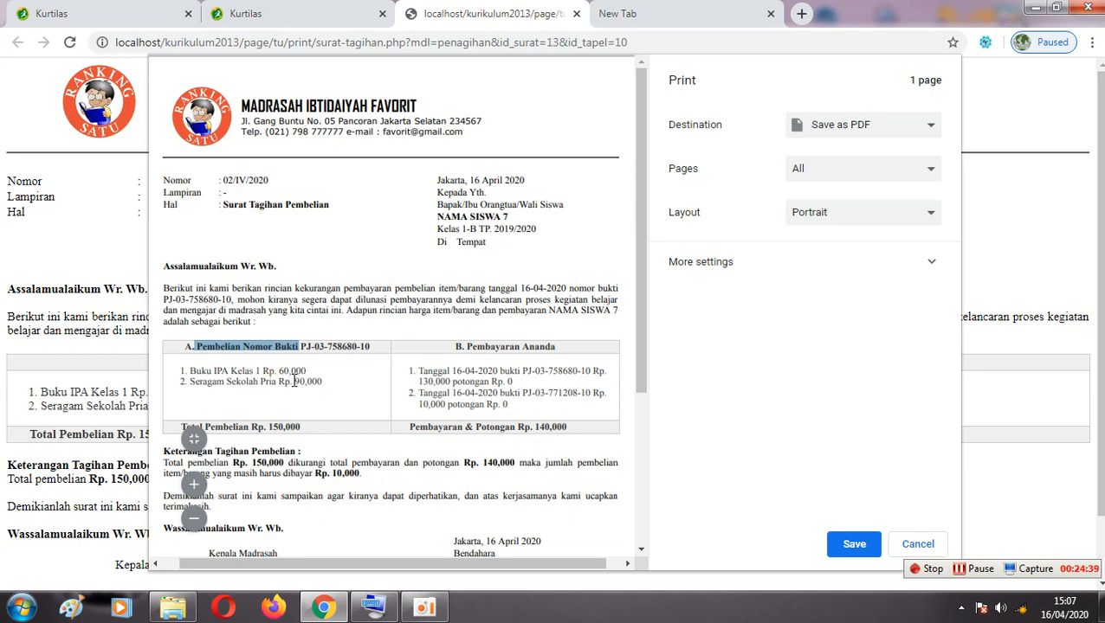
left_click_drag(477, 347, 524, 346)
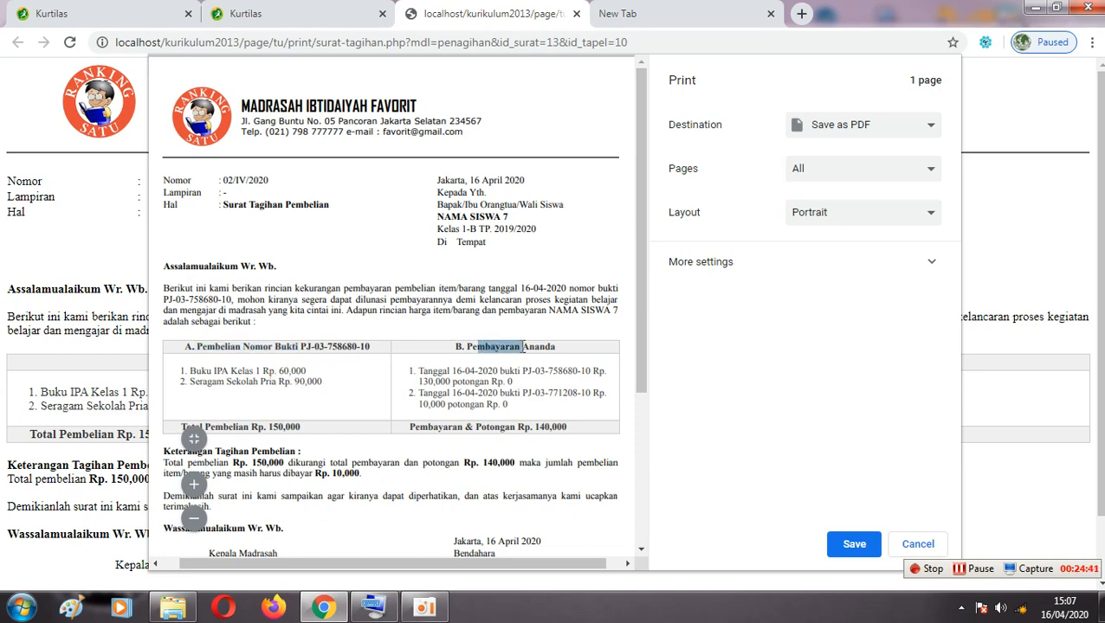
scroll(537, 355, "down", 1)
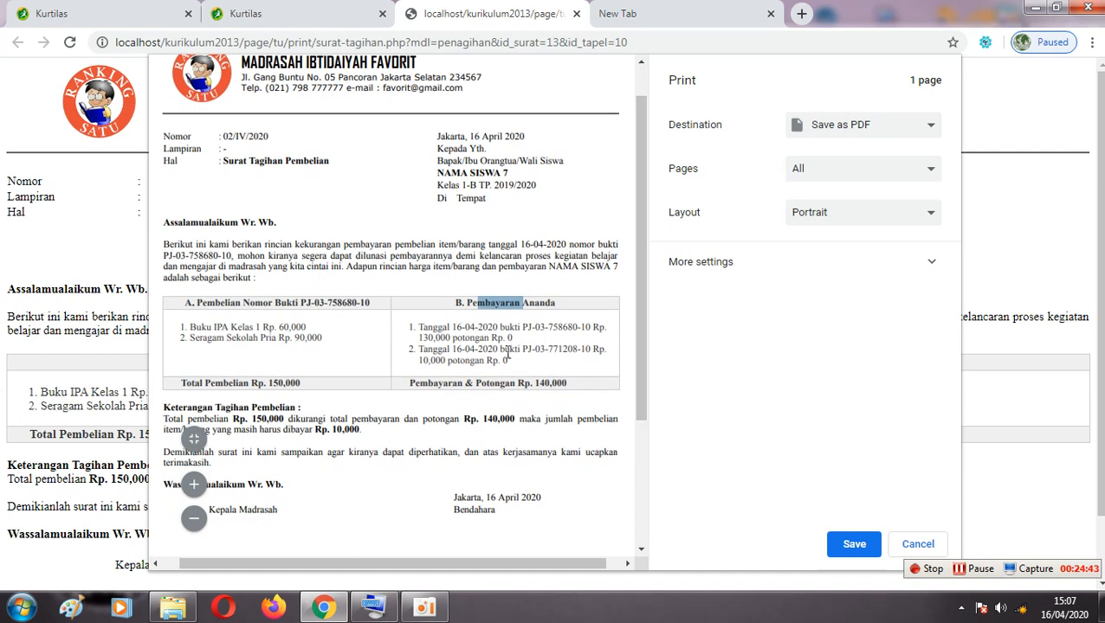
left_click_drag(420, 339, 442, 361)
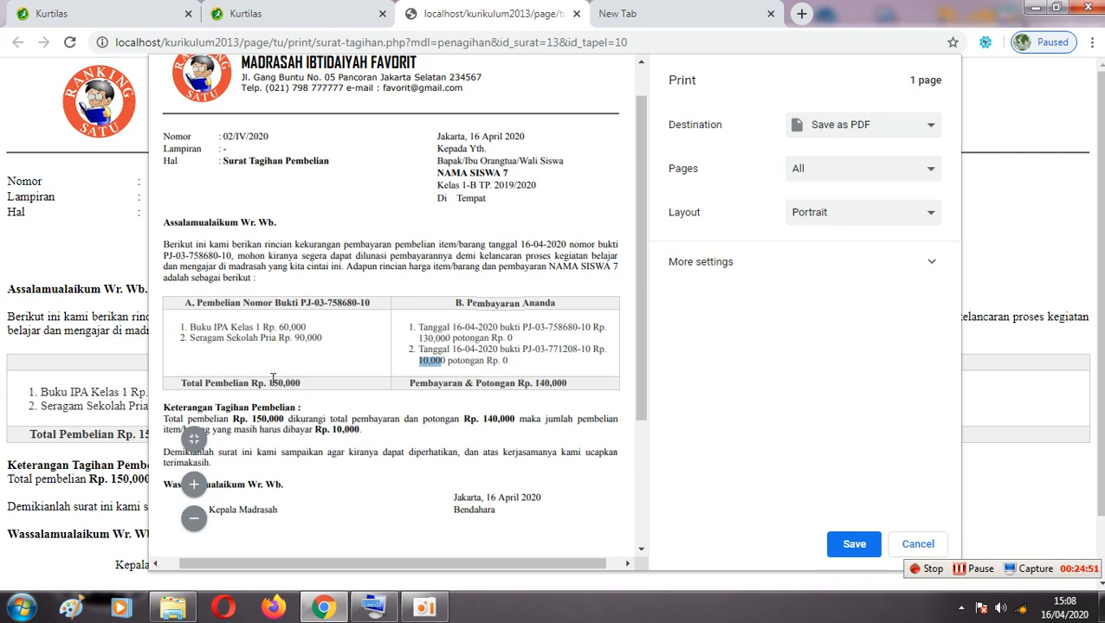
left_click_drag(270, 382, 295, 382)
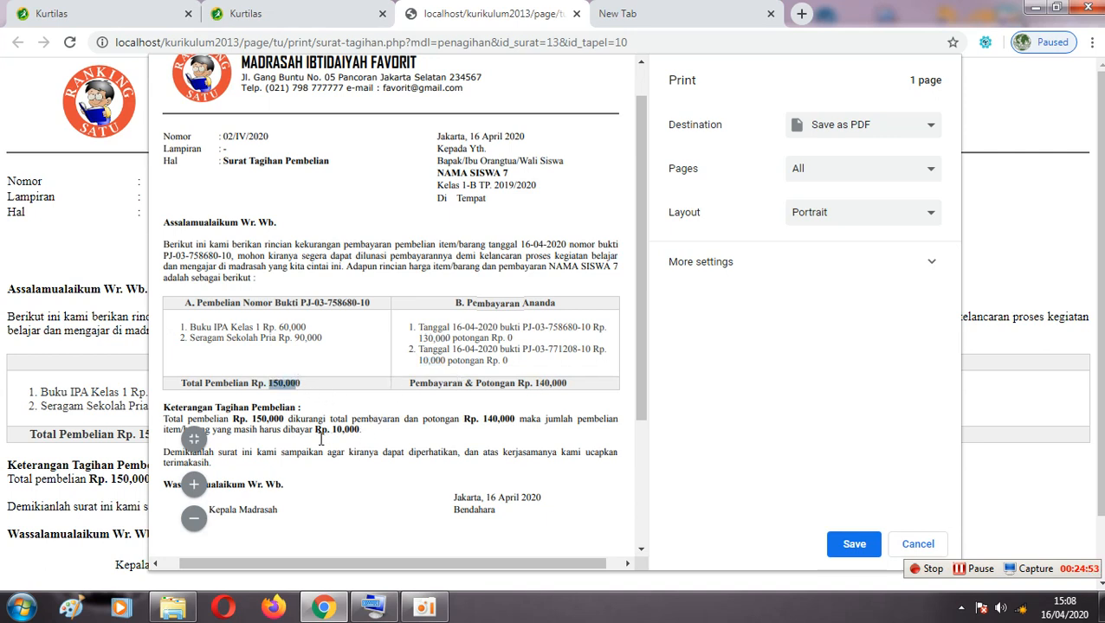
left_click_drag(345, 428, 480, 394)
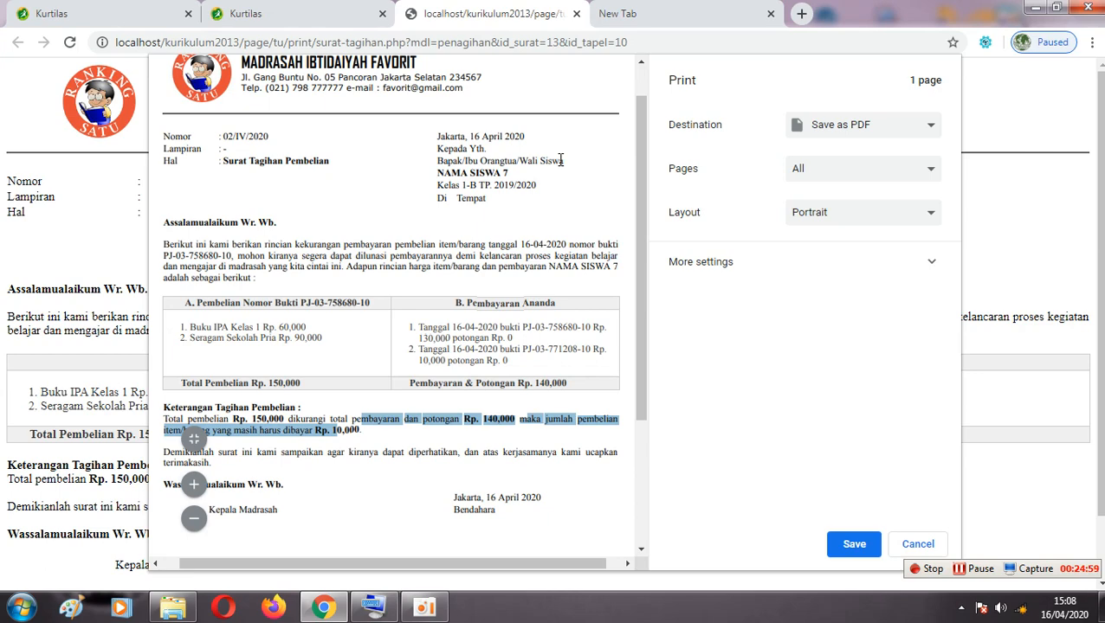
- Close the billing letter preview and its form, and return to the sales list
left_click(577, 13)
left_click(272, 20)
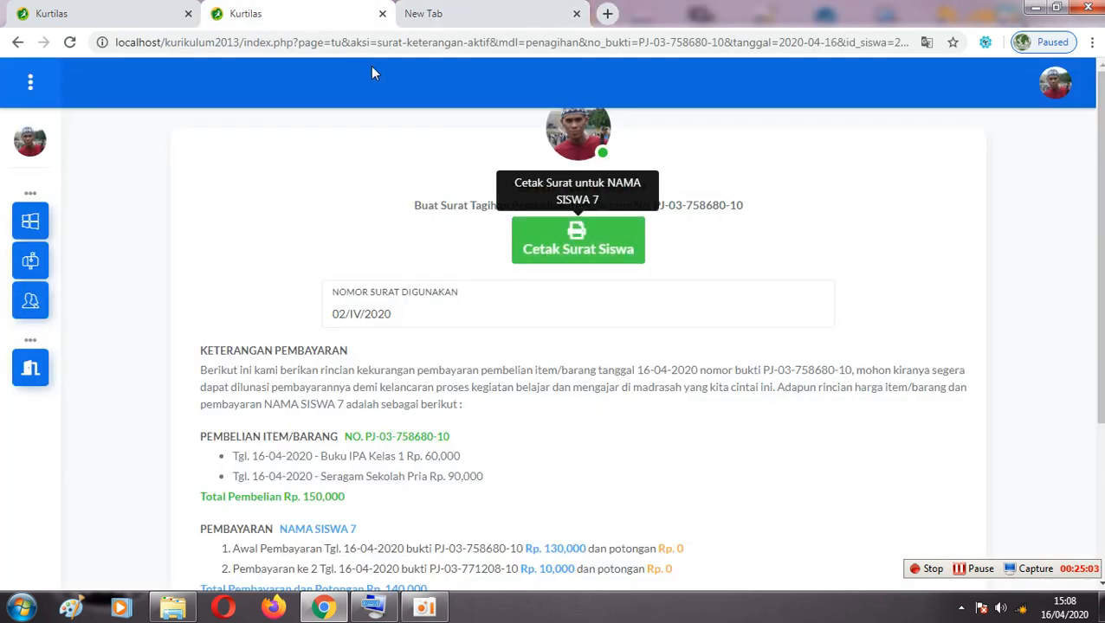
left_click(382, 14)
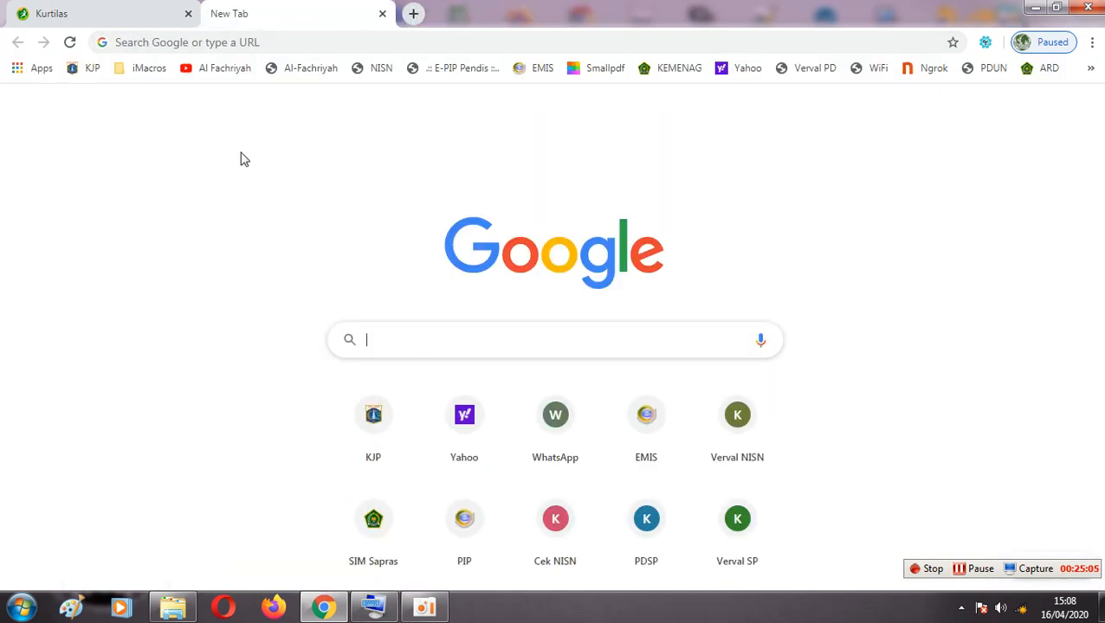
left_click(134, 9)
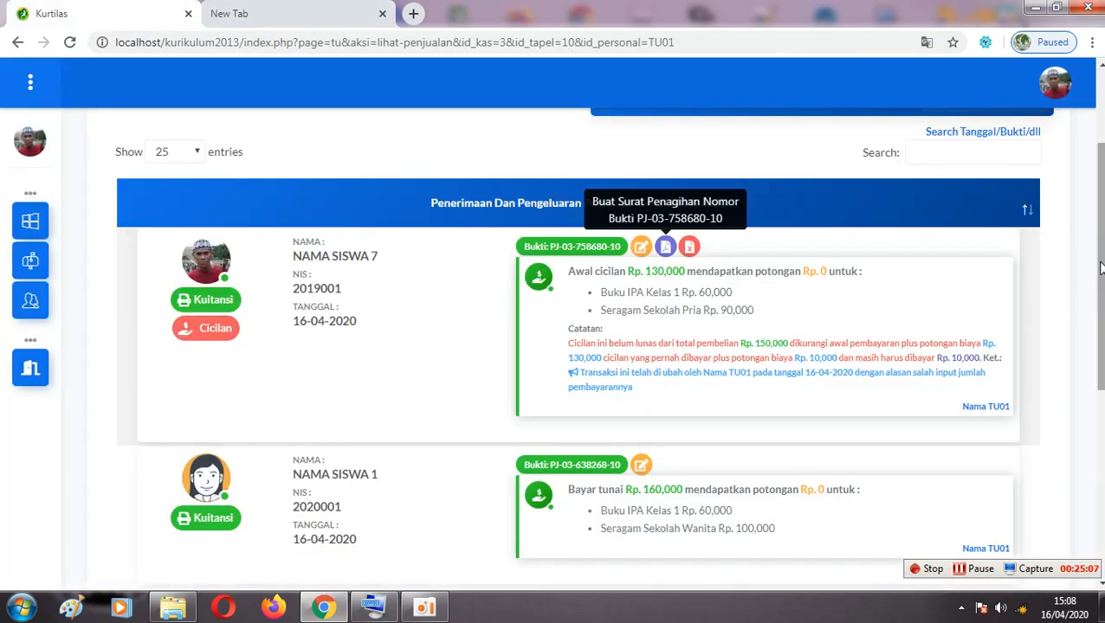
- Open the uncollectible debt waiver report form for the class 1-B student's unpaid installment purchase
left_click_drag(1101, 263, 1103, 298)
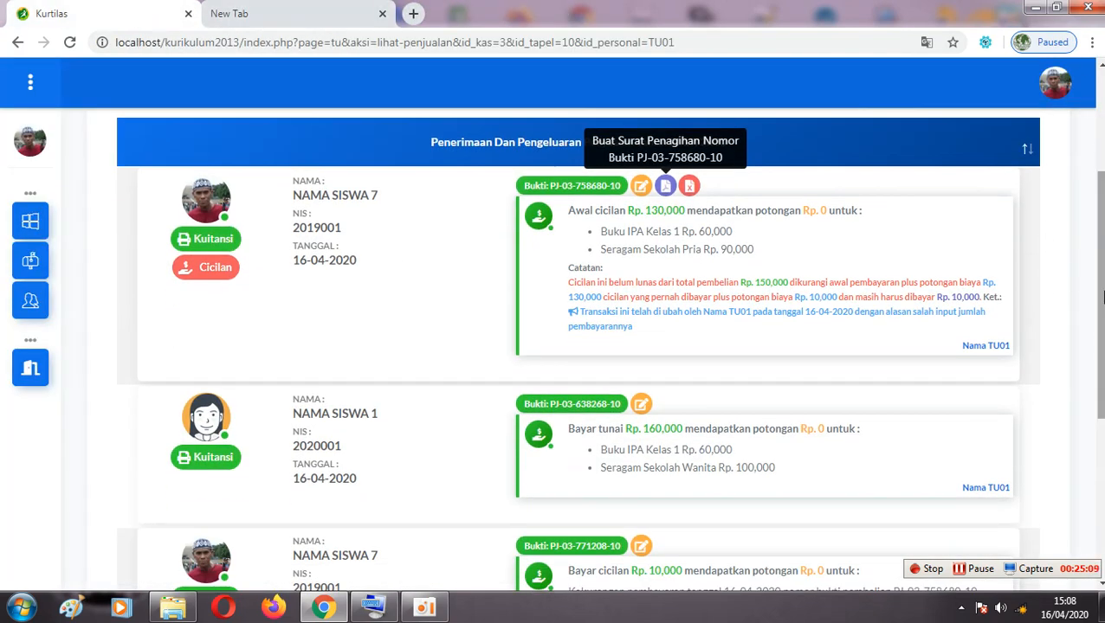
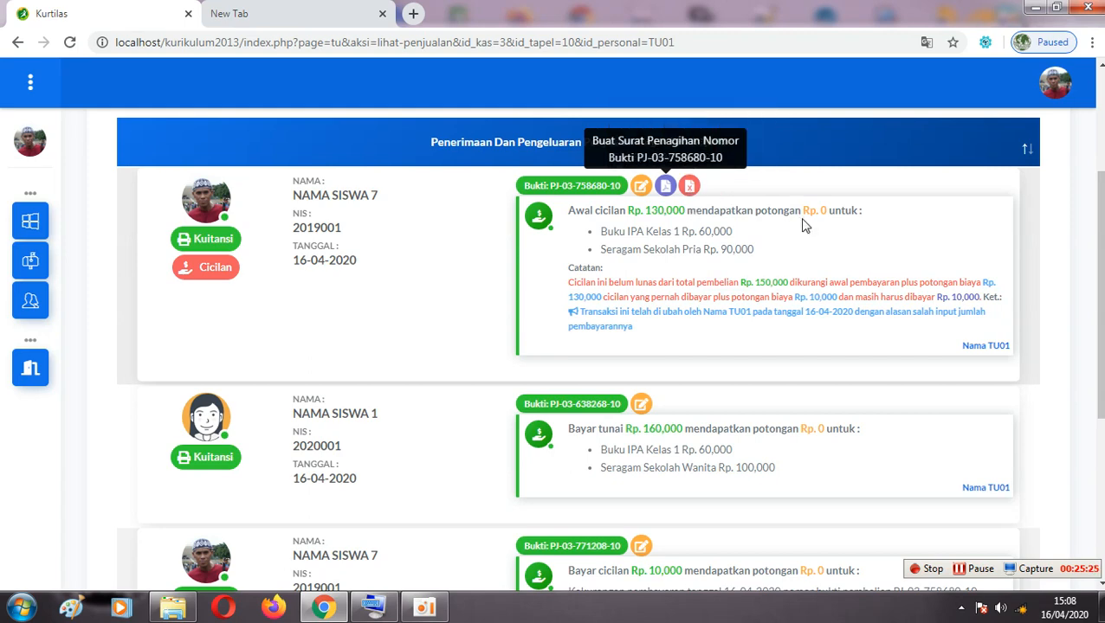
mouse_move(1098, 262)
left_mouse_down()
mouse_move(1099, 250)
mouse_move(1100, 264)
left_mouse_up()
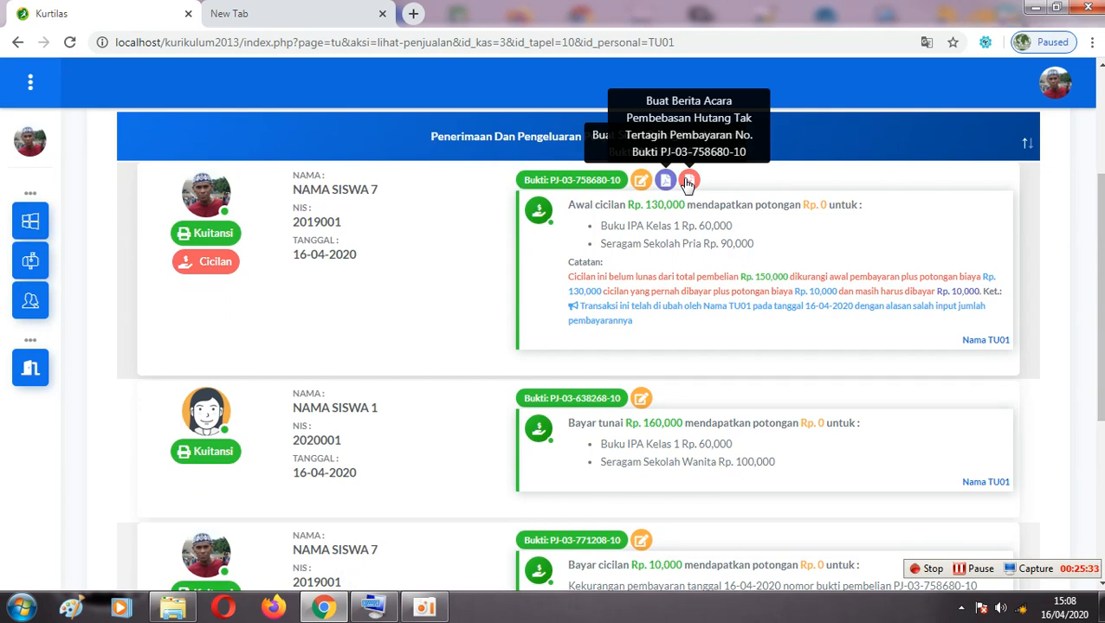
left_click(688, 181)
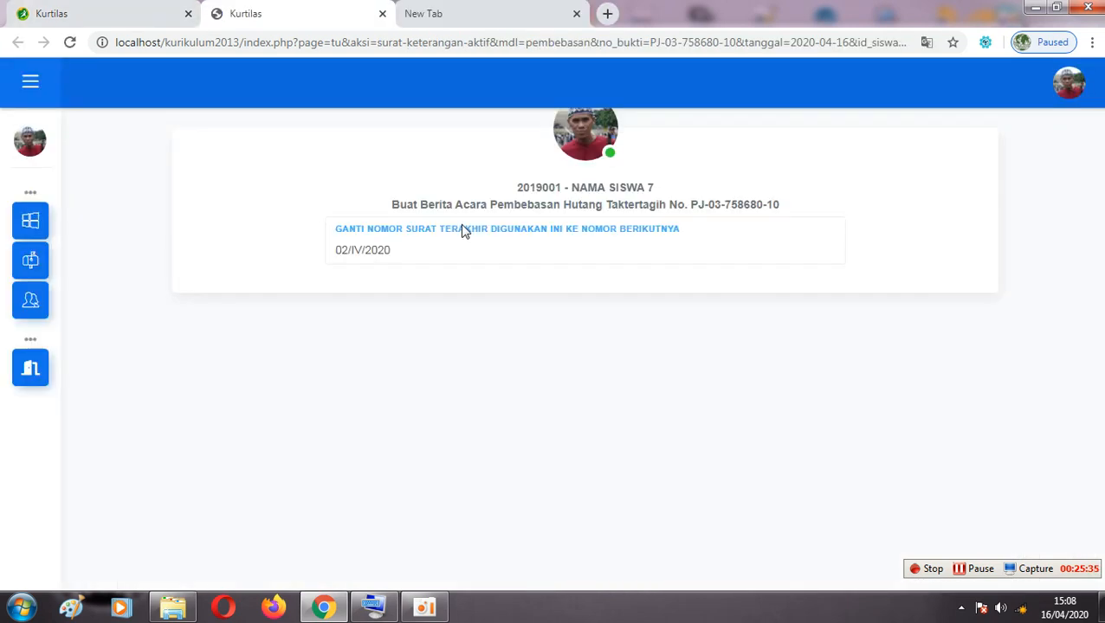
- Set the debt waiver report's letter number to 03/IV/2020
mouse_move(1099, 222)
left_mouse_down()
mouse_move(1102, 329)
mouse_move(1103, 243)
left_mouse_up()
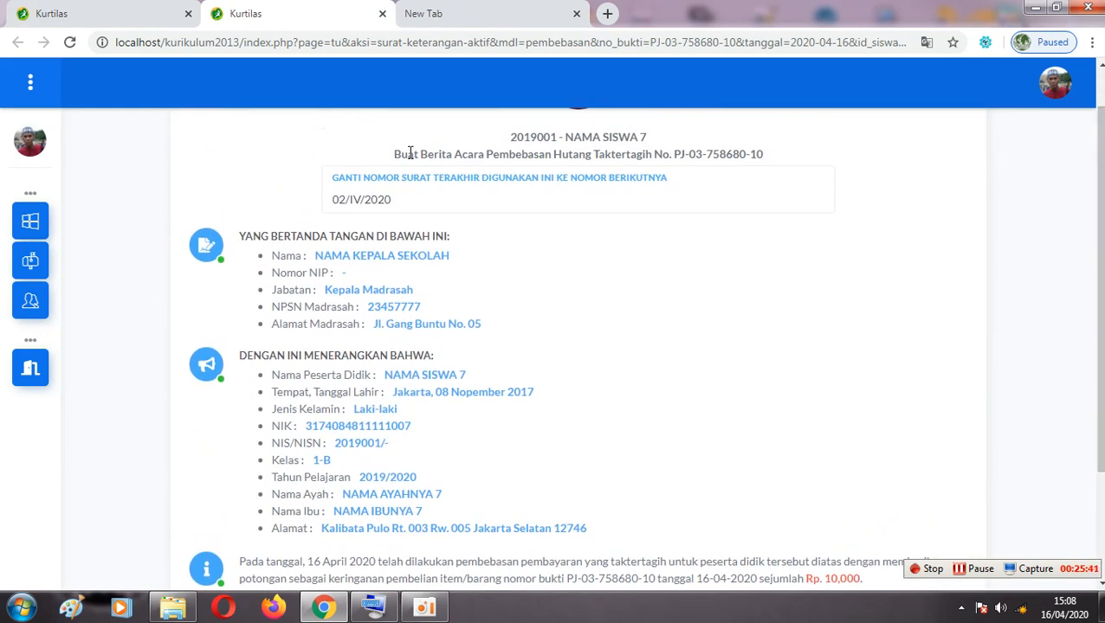
left_click(345, 197)
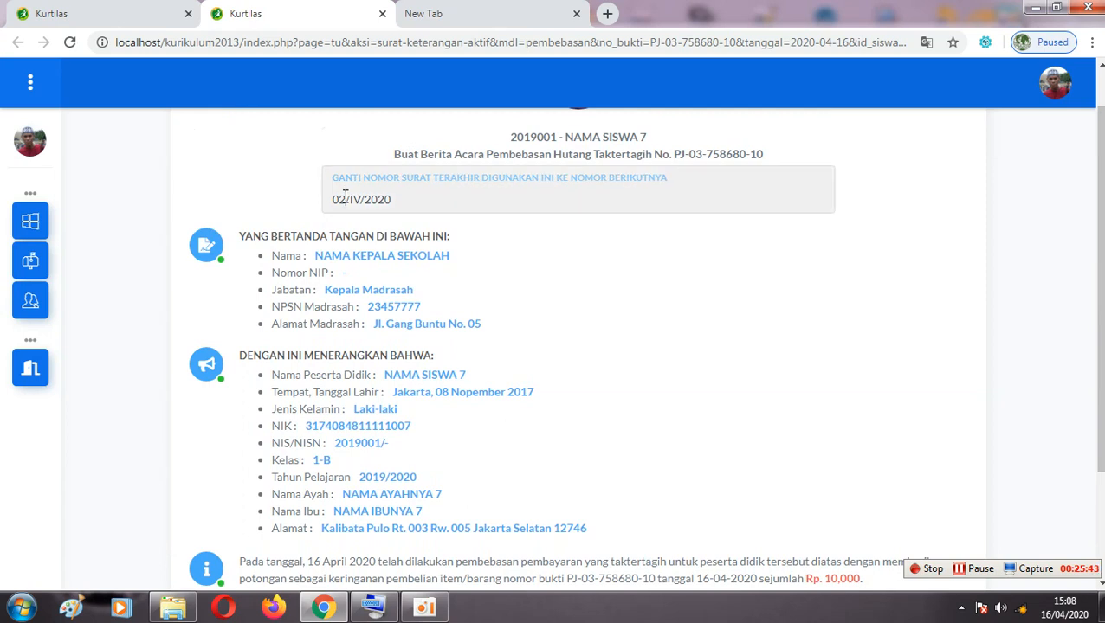
key("BackSpace")
type("3")
- Save the debt waiver report, acknowledge the success message, and open its print preview
left_click_drag(1102, 251, 1103, 327)
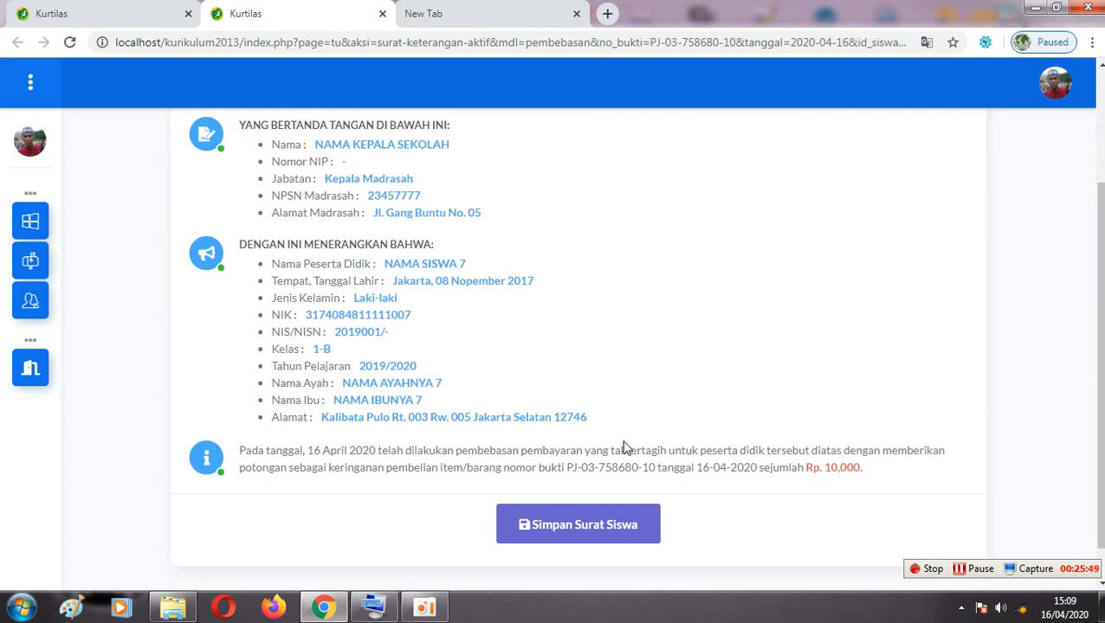
left_click(568, 528)
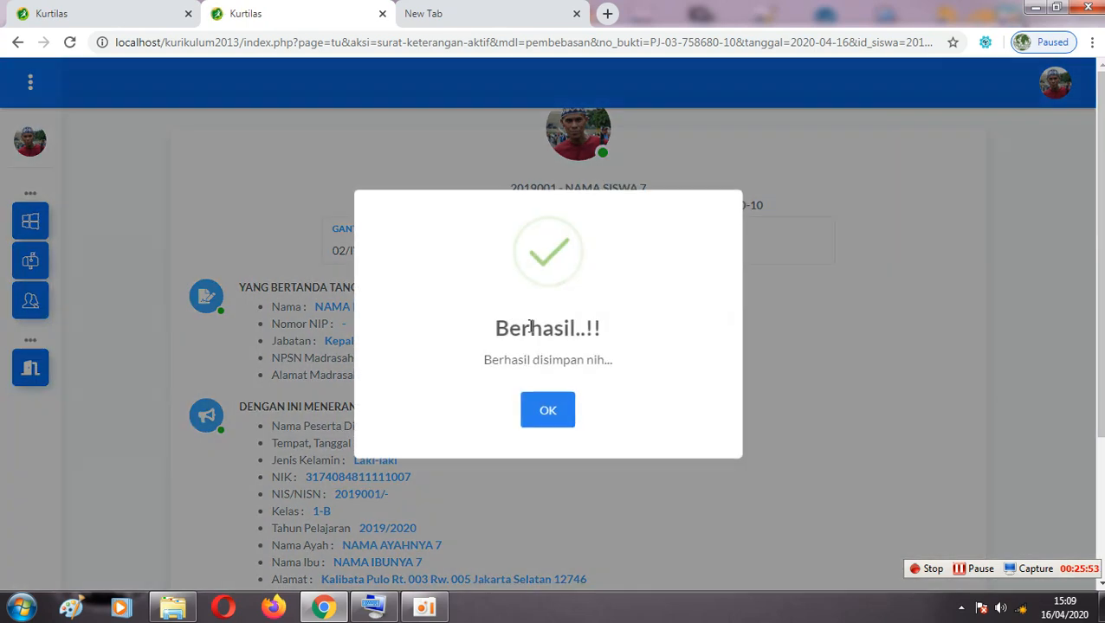
left_click(551, 410)
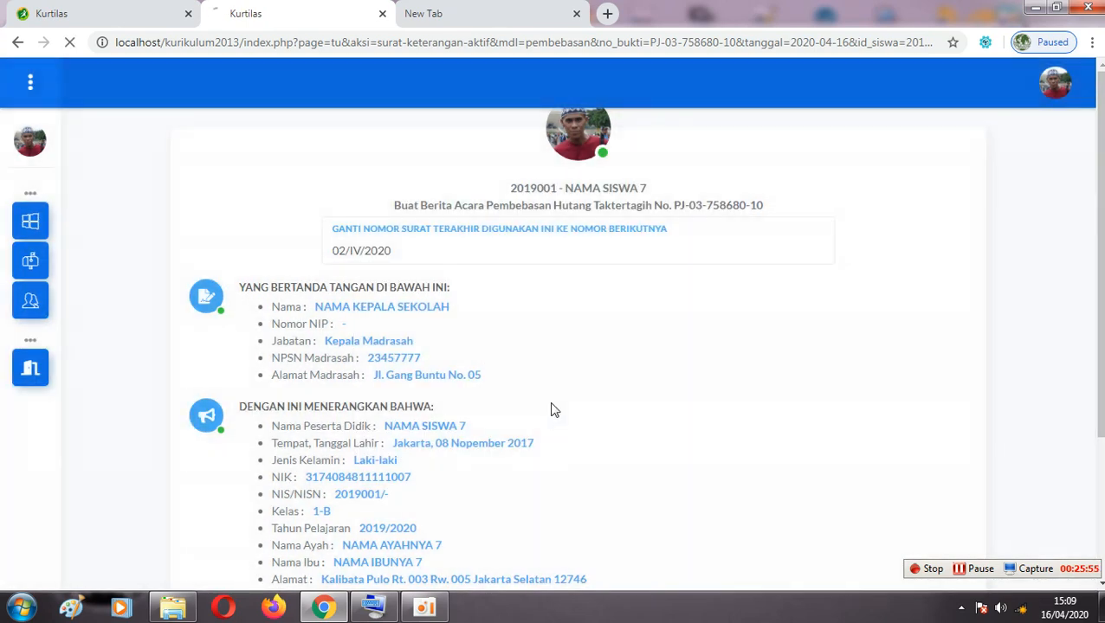
left_click(563, 246)
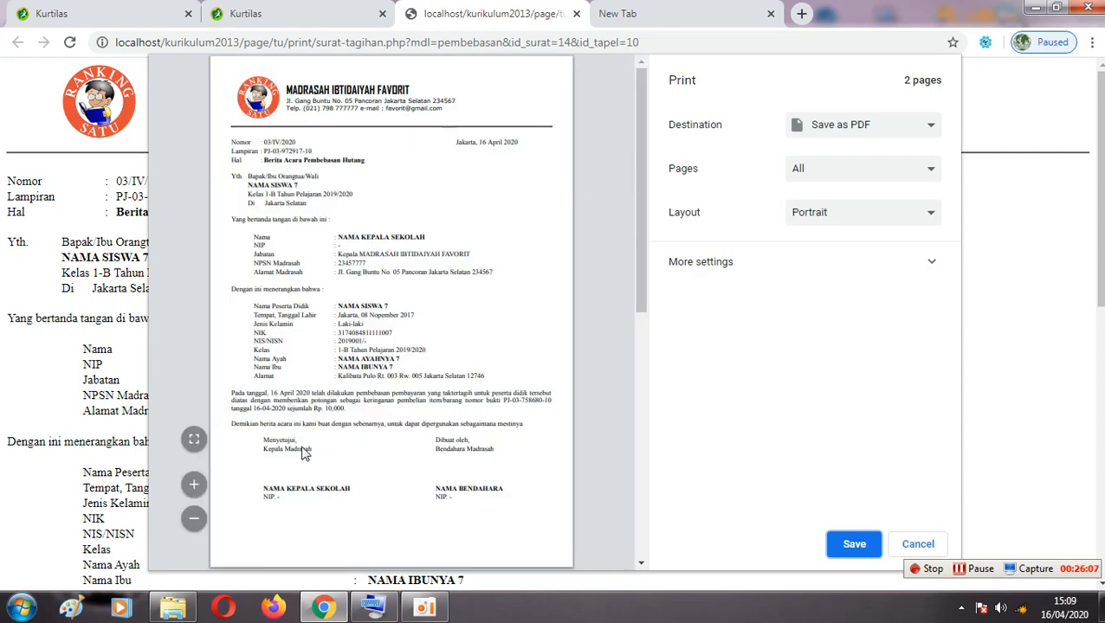
- Enlarge the debt waiver report preview and check its letter number, subject and waiver statement
left_click(192, 442)
left_click(193, 484)
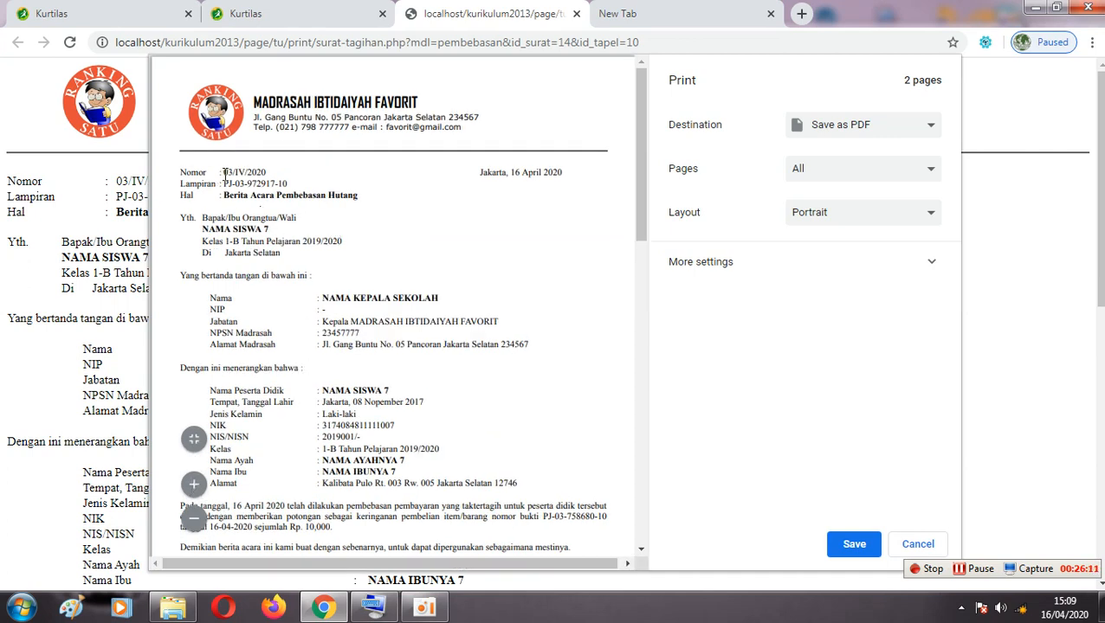
left_click_drag(224, 174, 338, 195)
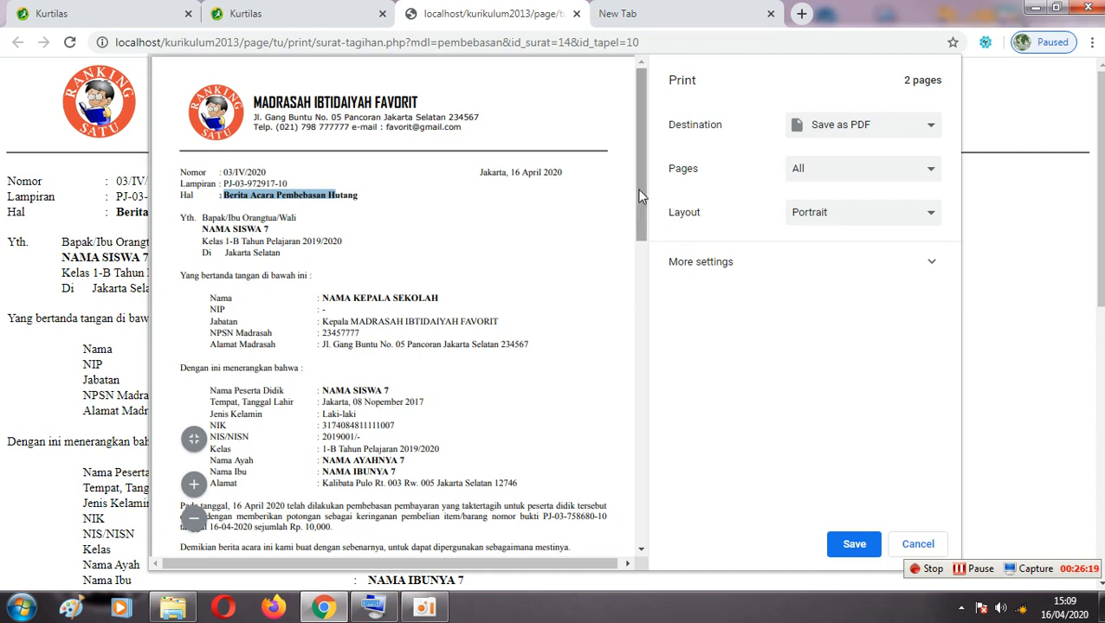
left_click_drag(641, 164, 648, 249)
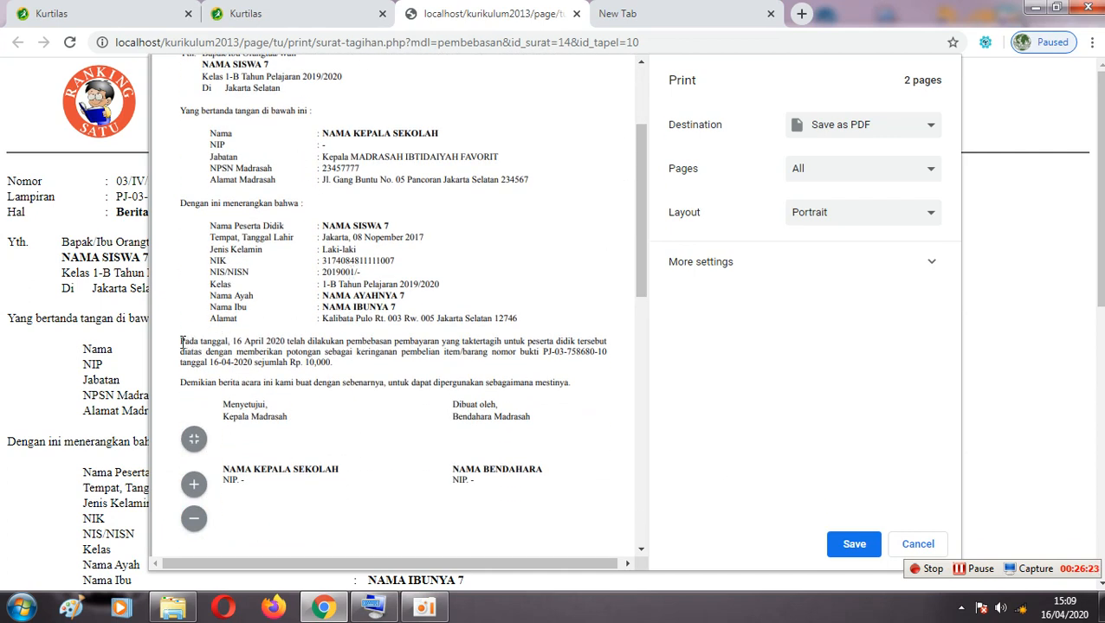
left_click_drag(184, 340, 225, 342)
- Compare the waived amount with the sales list and examine the receipt attached on the report's second page
left_click(227, 19)
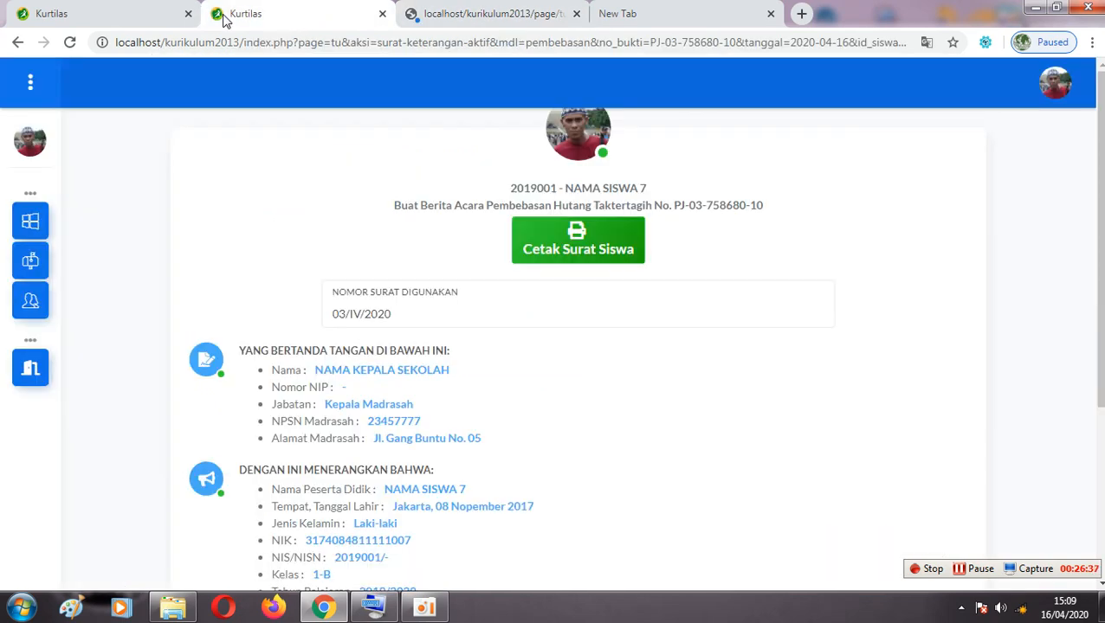
left_click(130, 15)
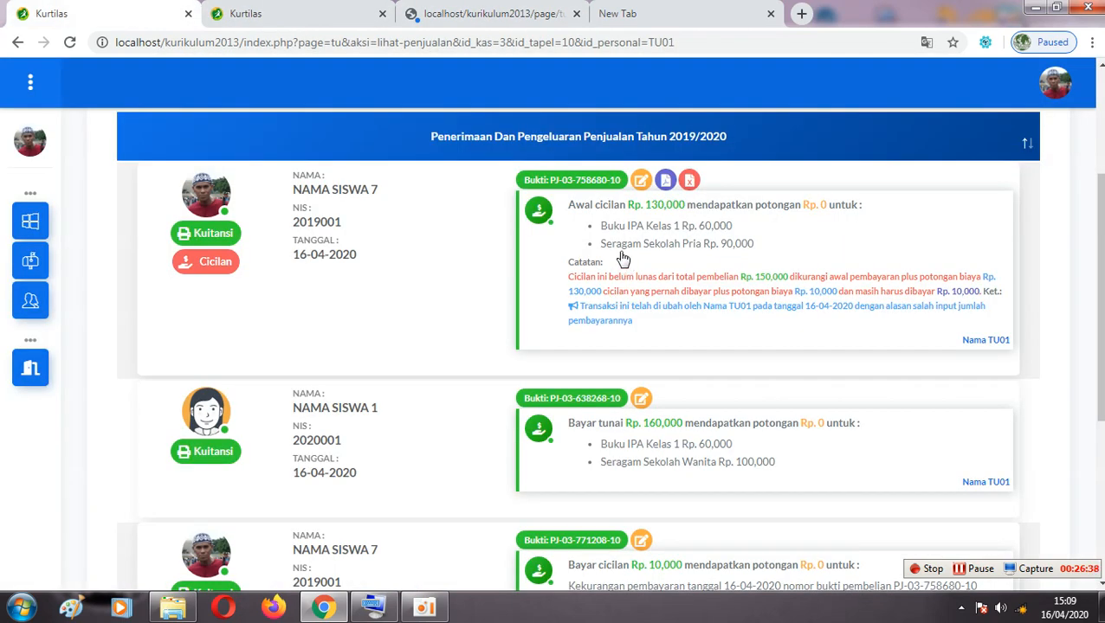
left_click(493, 14)
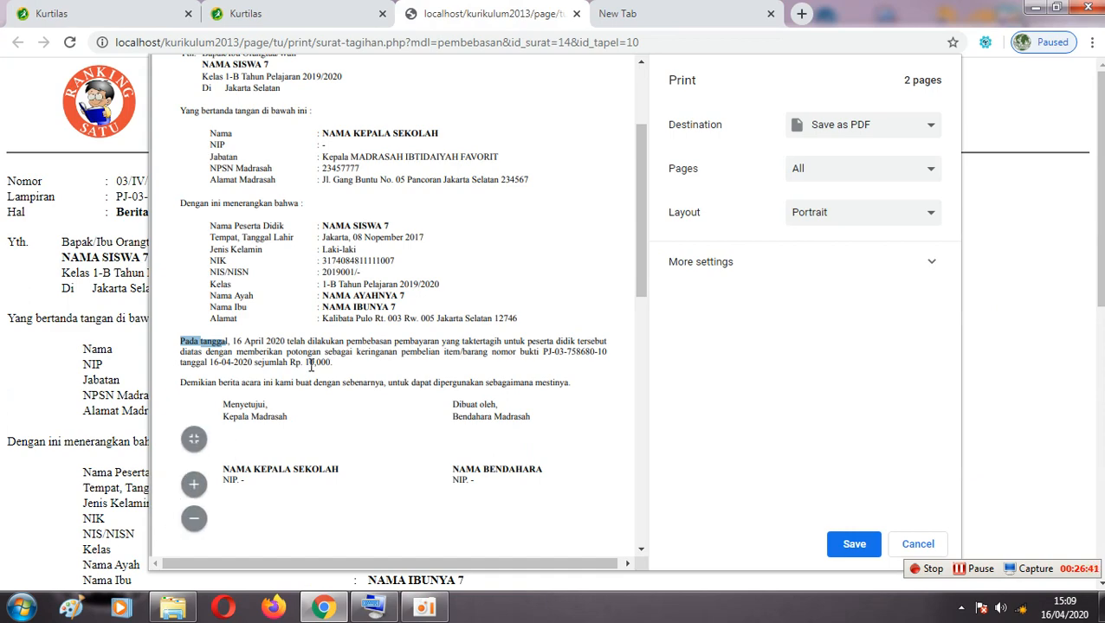
left_click_drag(636, 278, 648, 446)
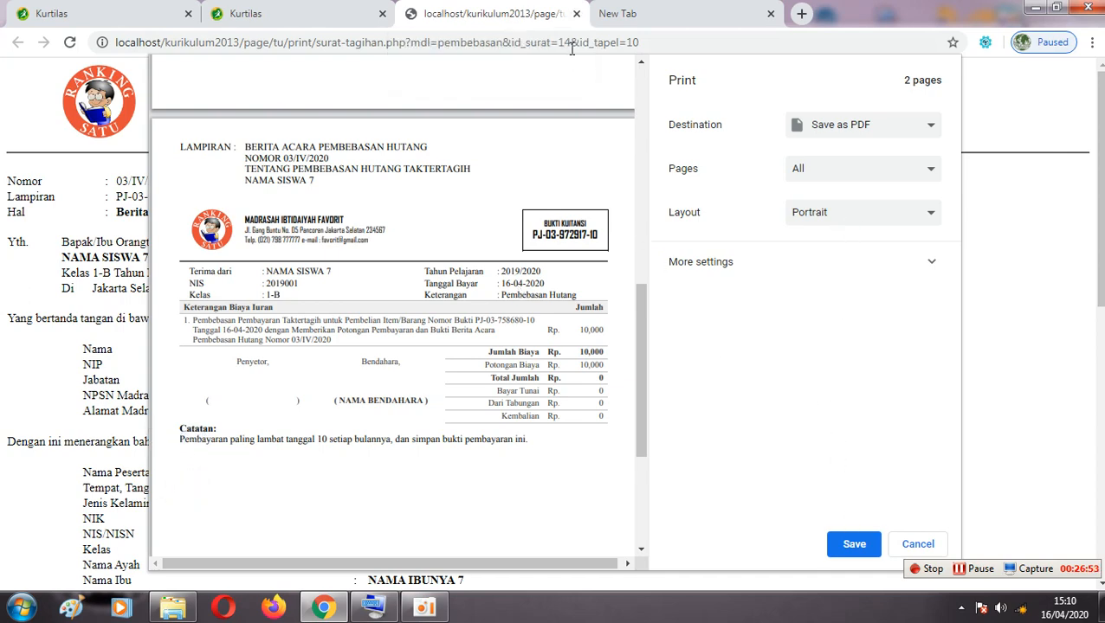
- Close the debt waiver preview and its form, and review the sales list with its receipts and expenditure summary
left_click(577, 13)
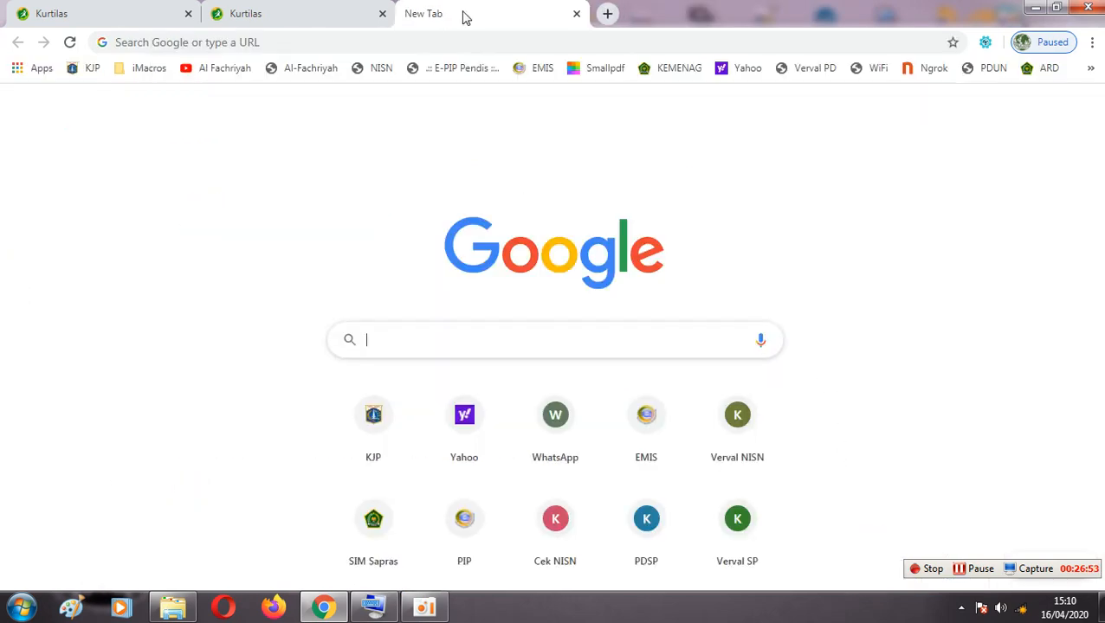
left_click(364, 18)
key("ctrl+w")
left_click(174, 16)
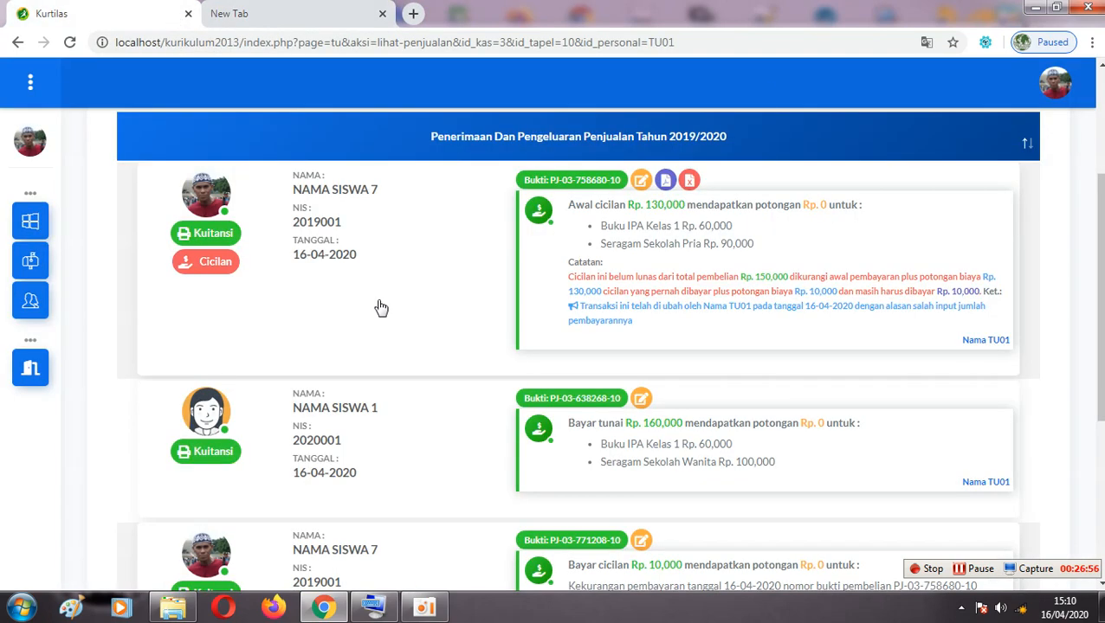
scroll(735, 360, "down", 2)
scroll(1093, 146, "up", 4)
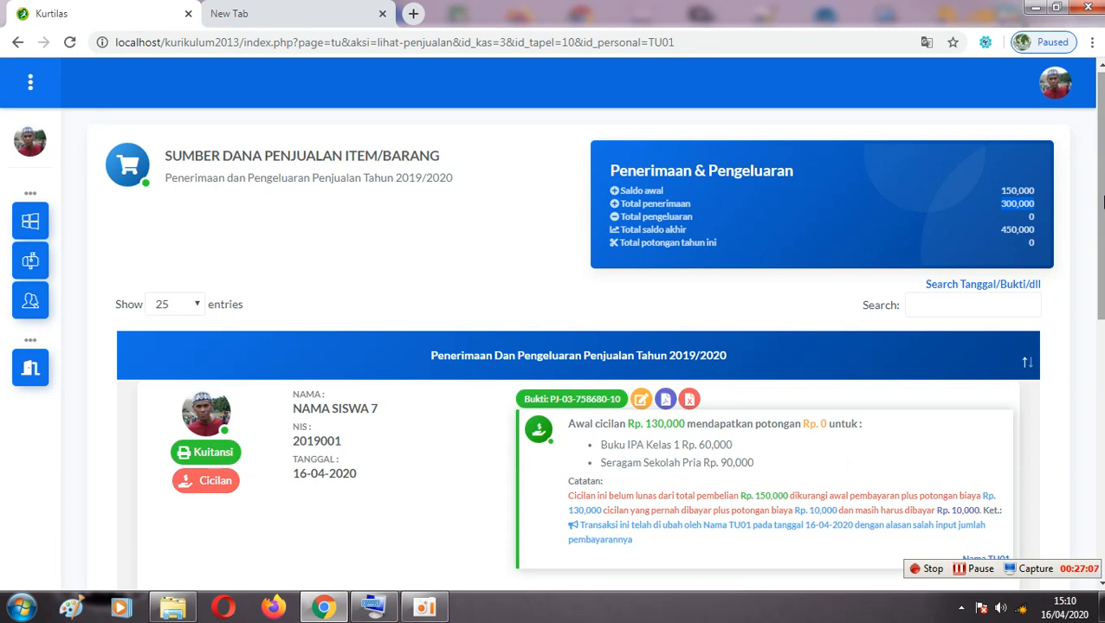
- Examine the 2019/2020 sales list, comparing the cash and installment entries with the opening balance and the receipts and expenditure summary
scroll(806, 290, "down", 2)
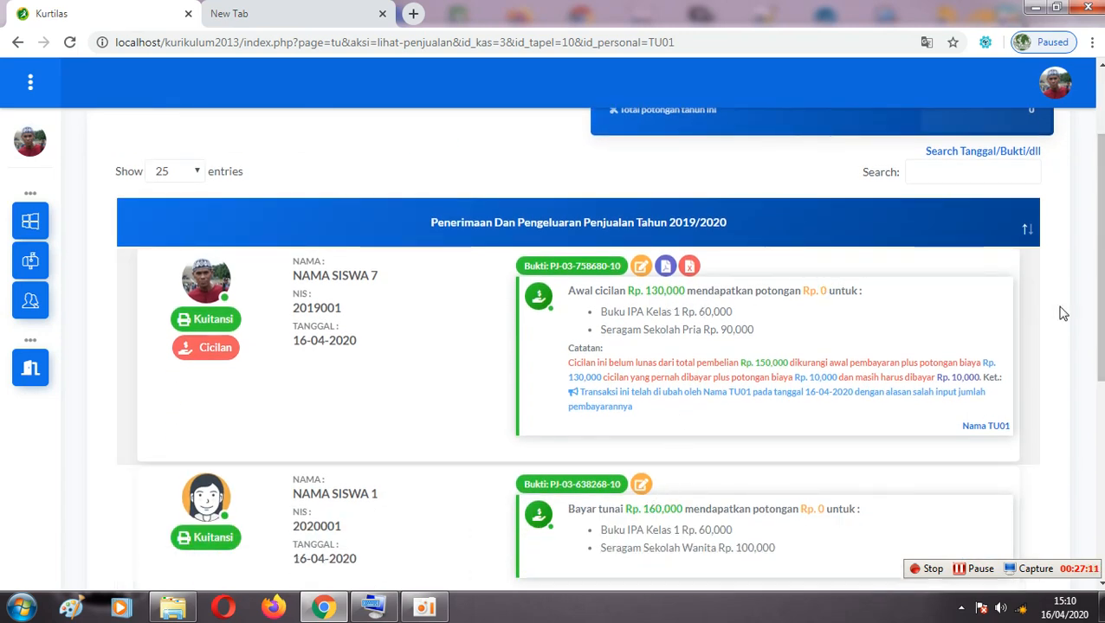
scroll(667, 492, "down", 3)
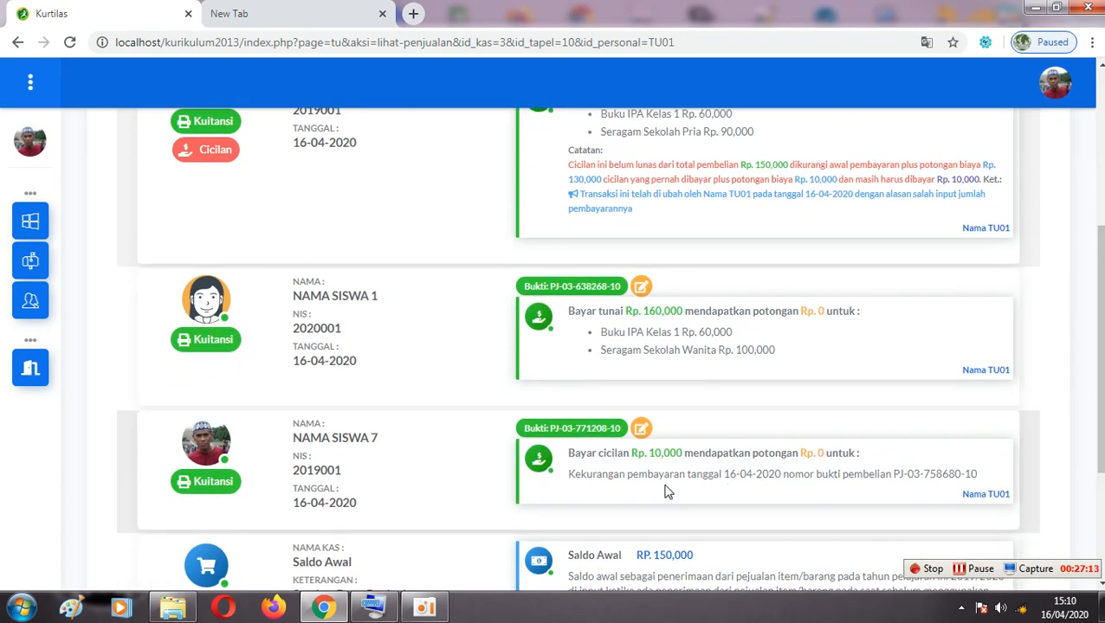
left_click_drag(1100, 411, 1100, 376)
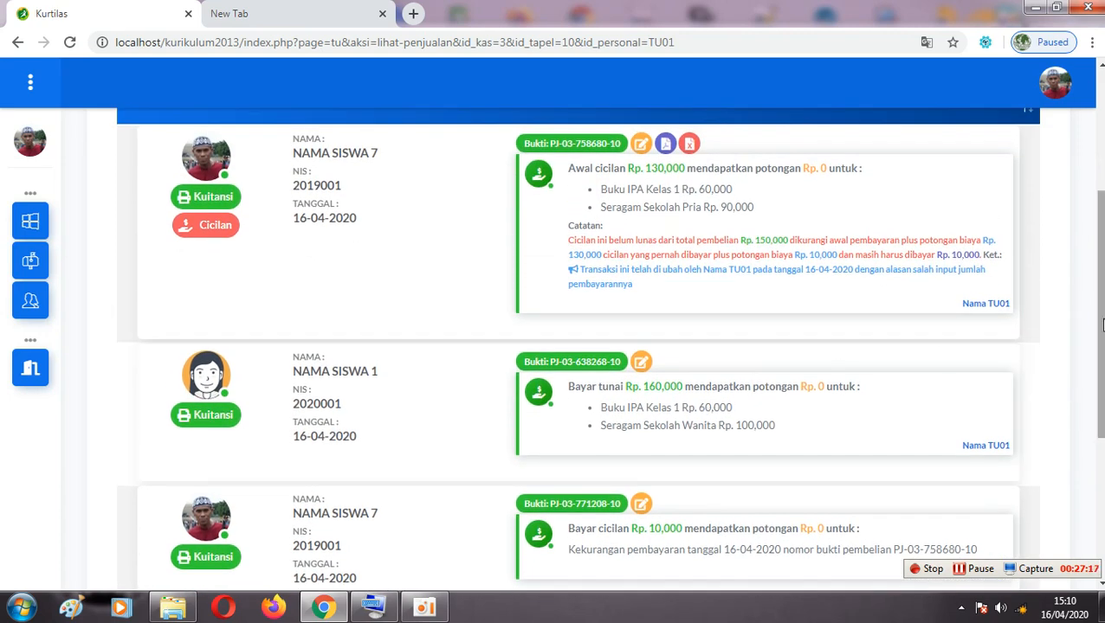
scroll(1102, 322, "up", 3)
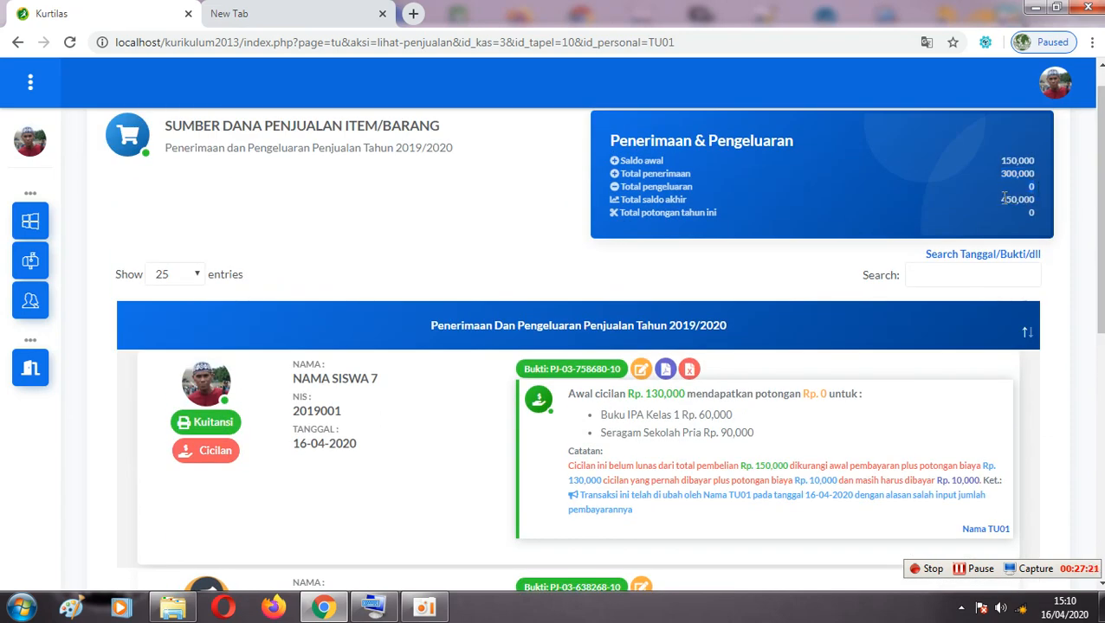
left_click_drag(1000, 198, 1030, 199)
scroll(1098, 260, "down", 5)
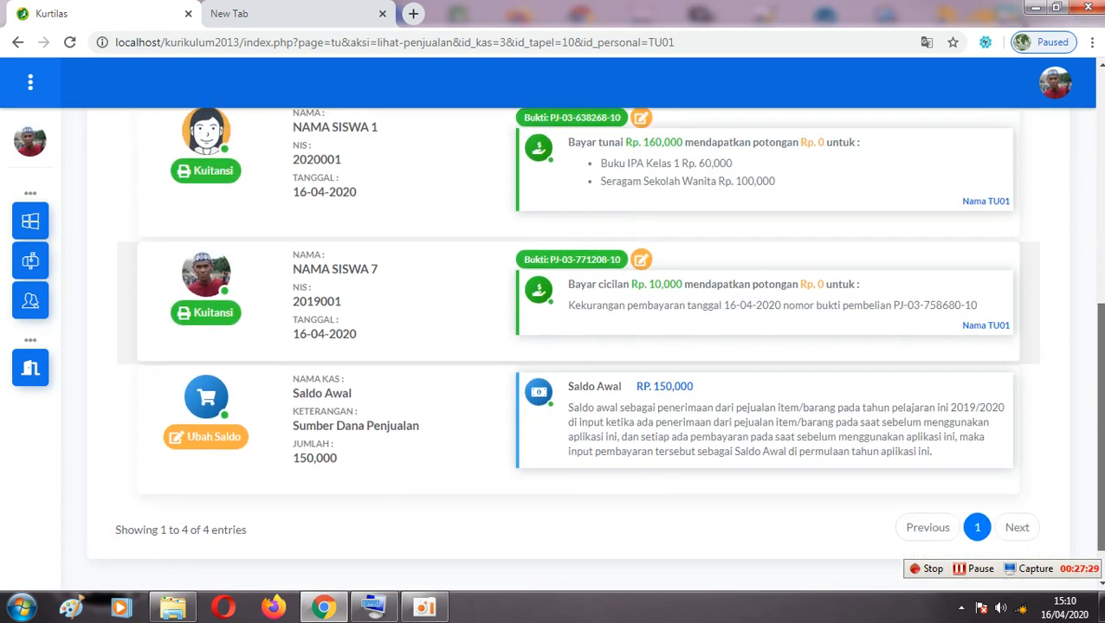
scroll(595, 336, "up", 2)
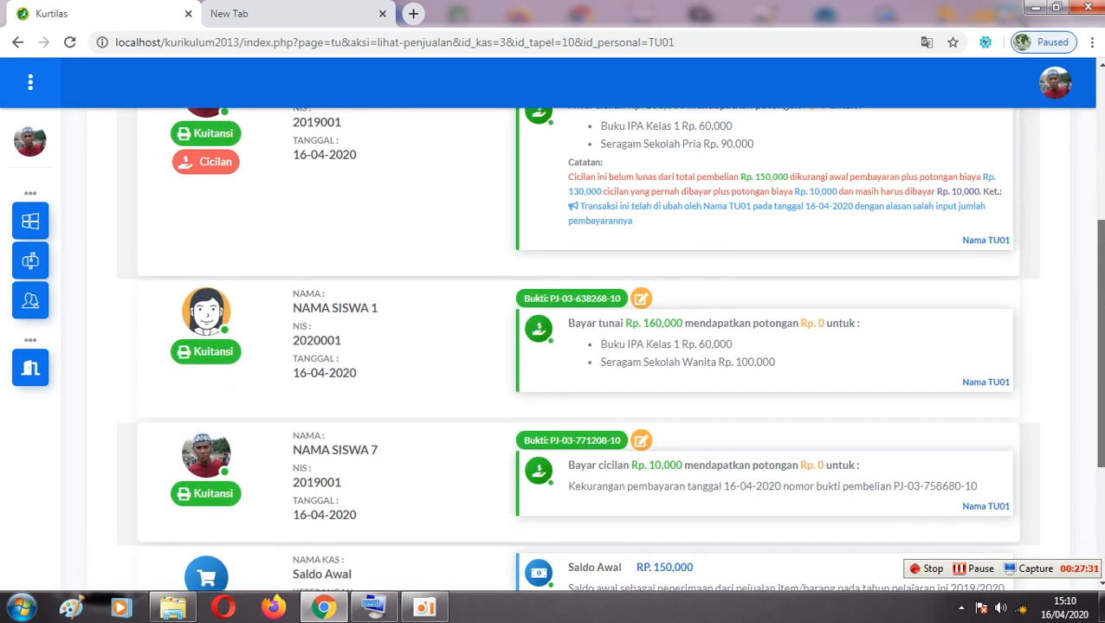
scroll(1096, 280, "up", 1)
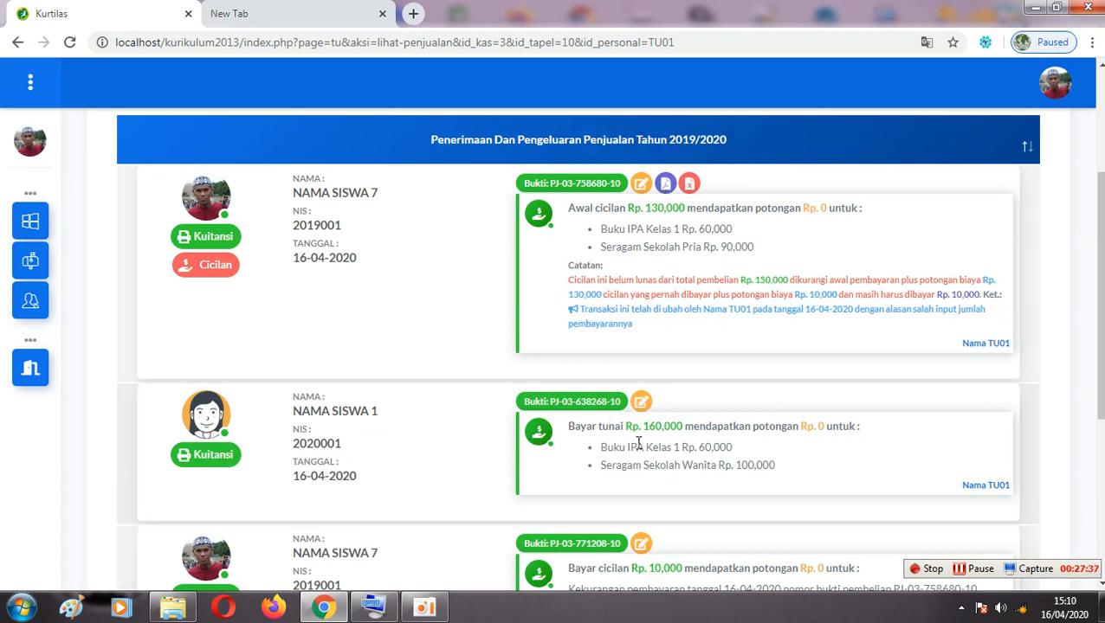
left_click_drag(580, 433, 588, 429)
scroll(608, 382, "down", 1)
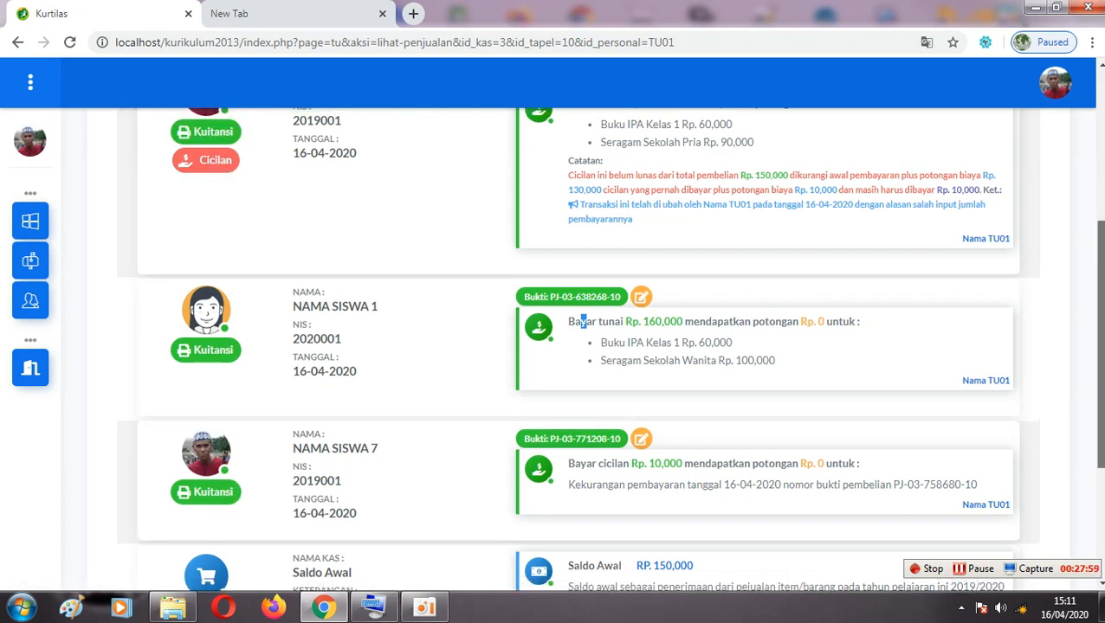
scroll(1061, 222, "up", 1)
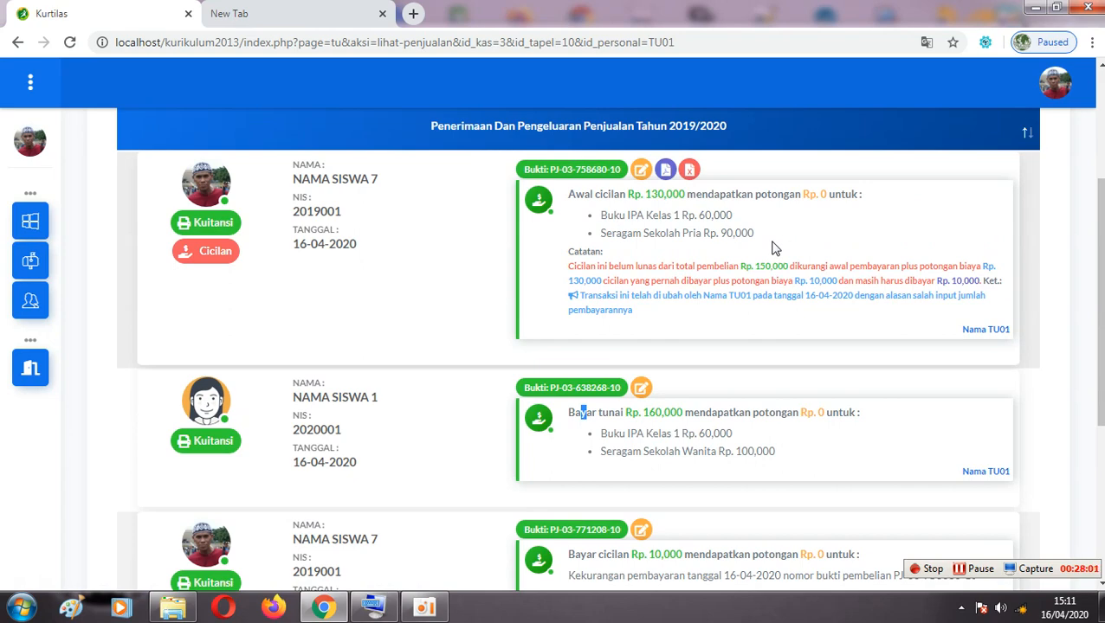
- Return to the Penjualan page through the main page and open the print preview of the 2019/2020 sales report
left_click(52, 223)
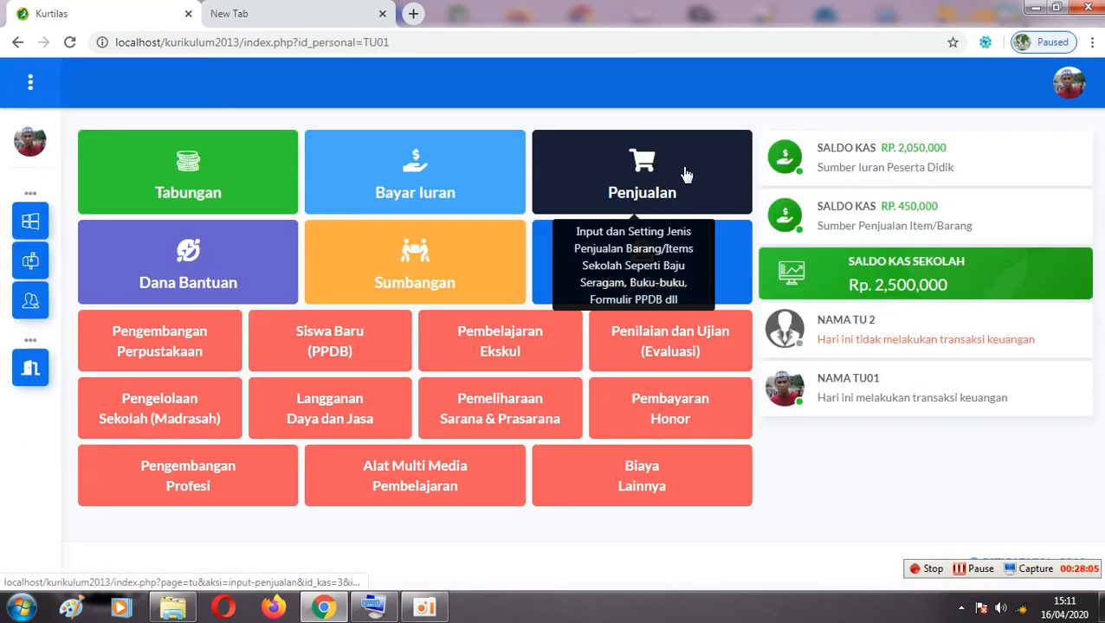
left_click(678, 173)
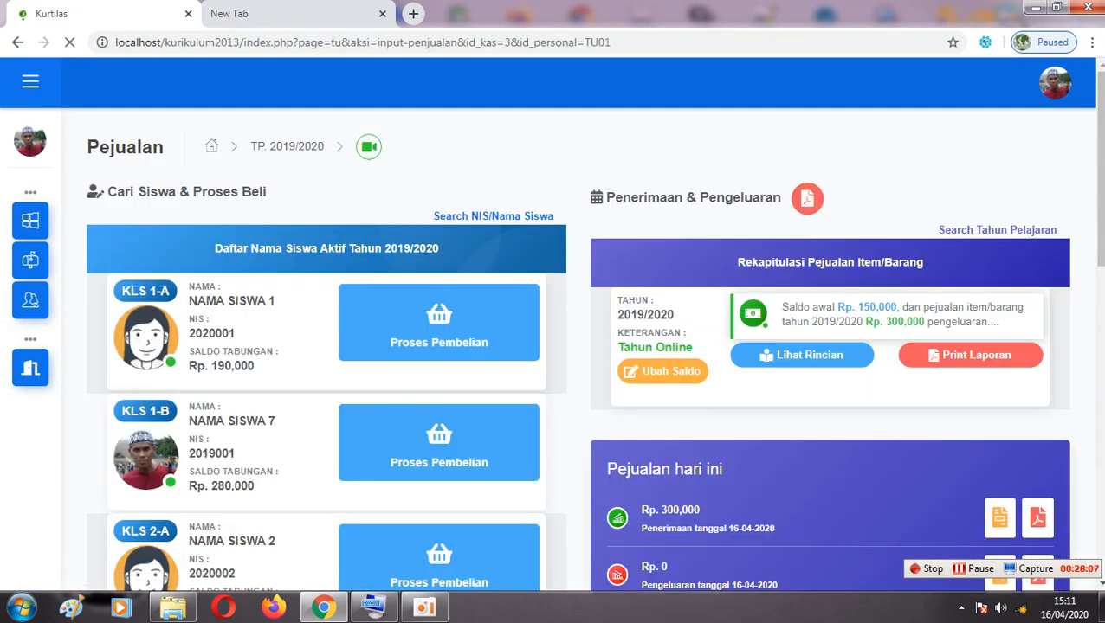
scroll(994, 296, "down", 1)
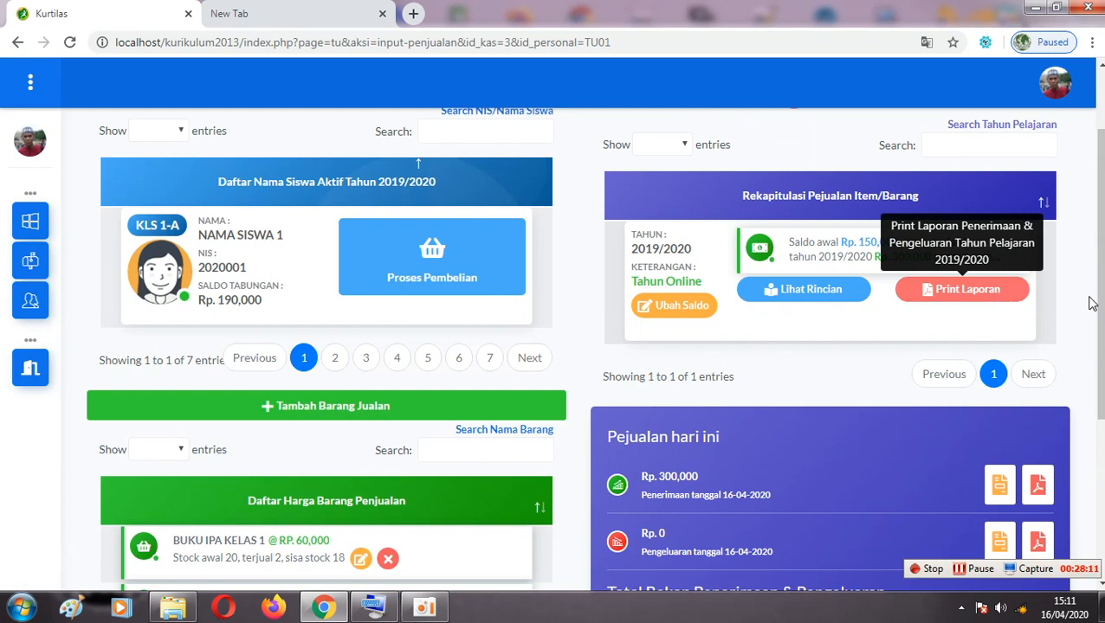
scroll(988, 344, "up", 1)
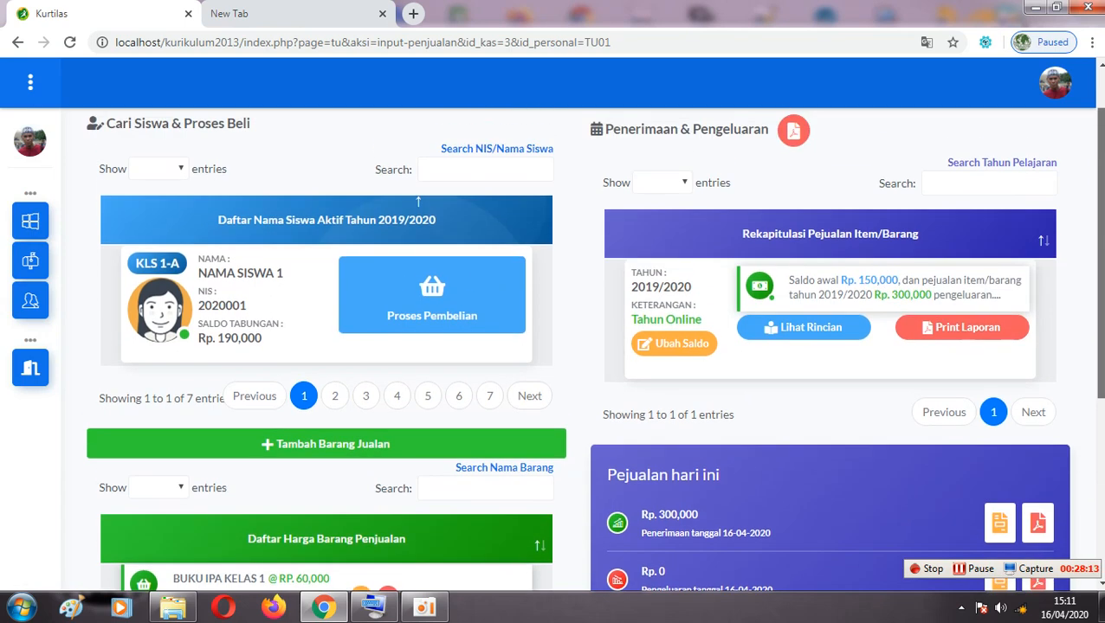
left_click(983, 333)
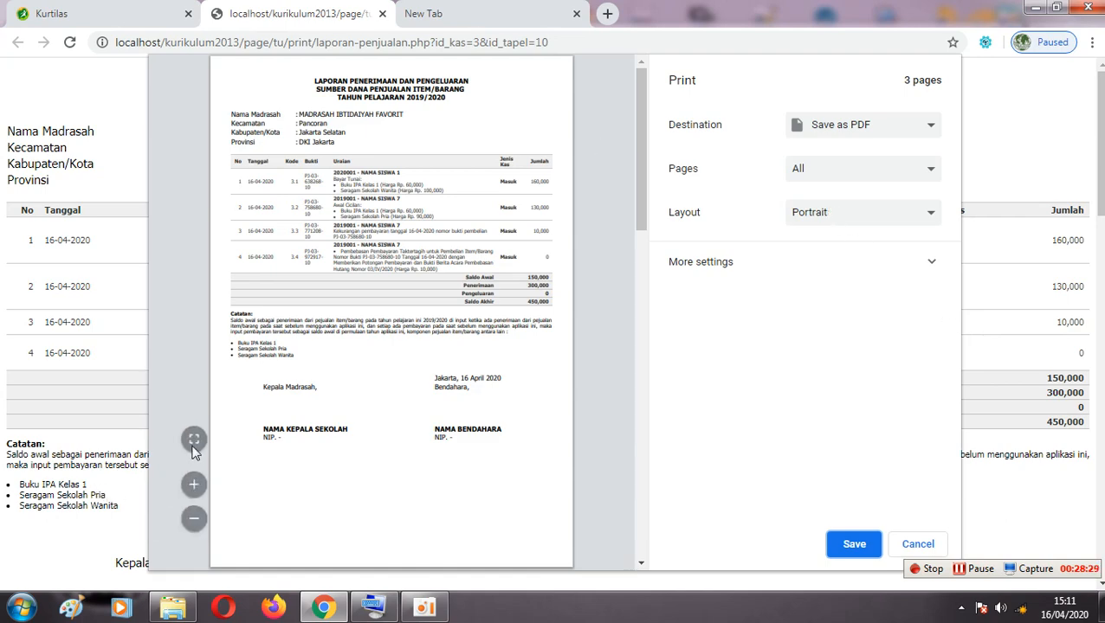
- Enlarge the sales report preview, check its transaction rows and balance totals, and close the report
left_click(194, 440)
left_click(194, 487)
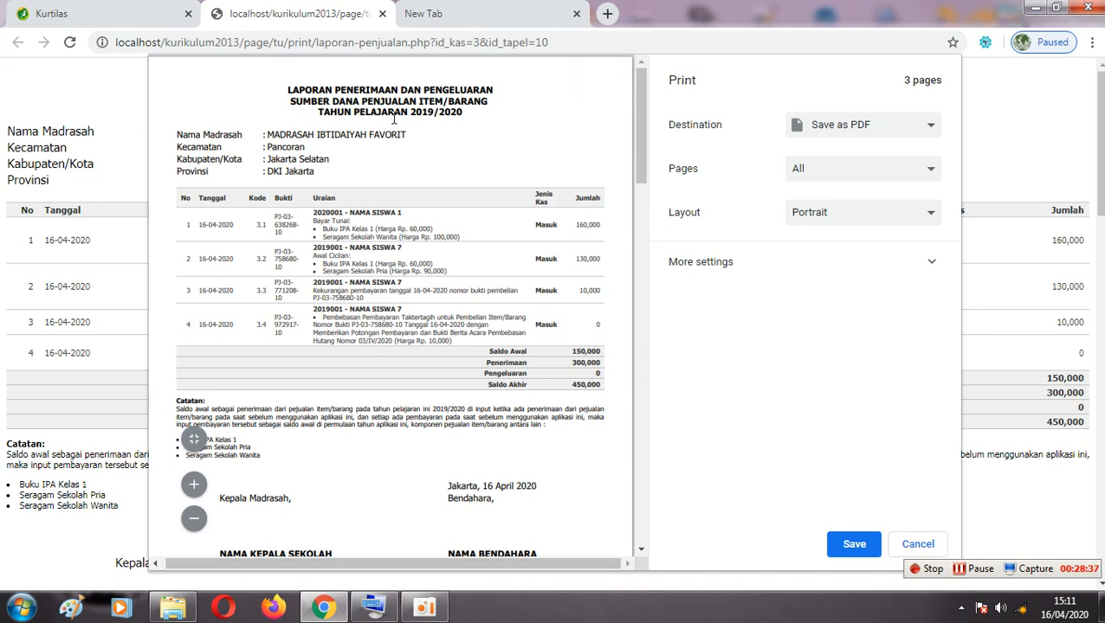
left_click(194, 440)
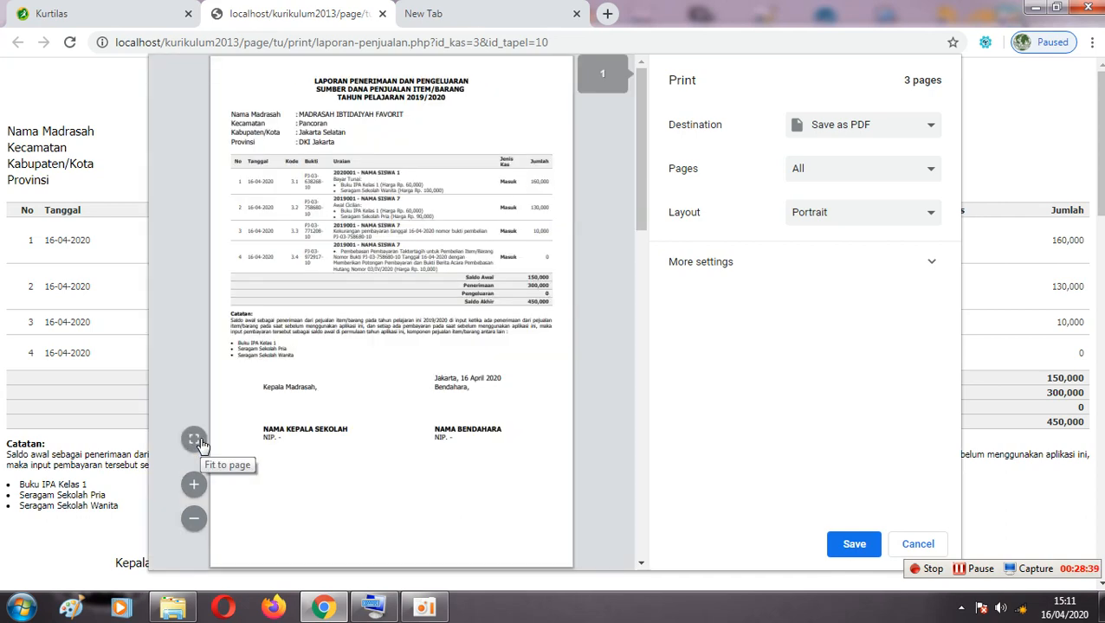
left_click(194, 484)
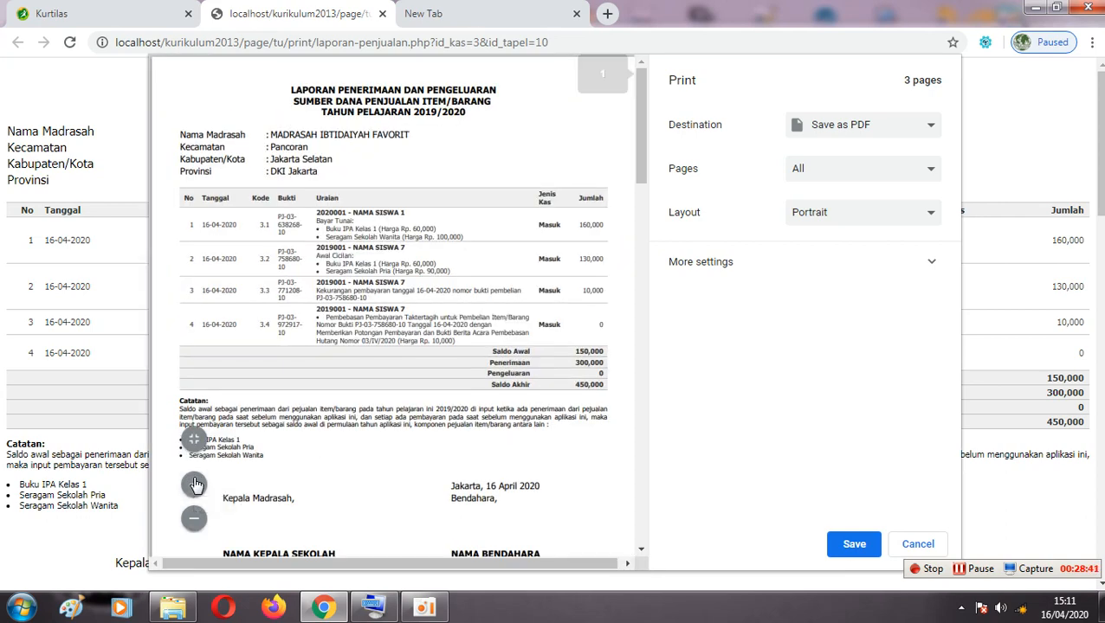
left_click(194, 484)
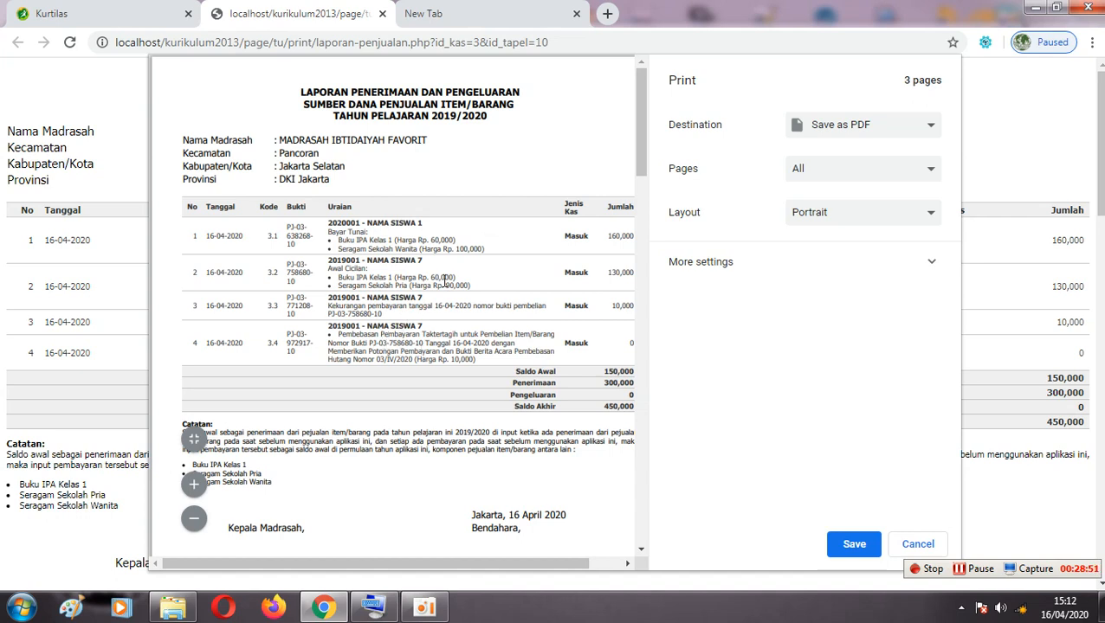
left_click(382, 14)
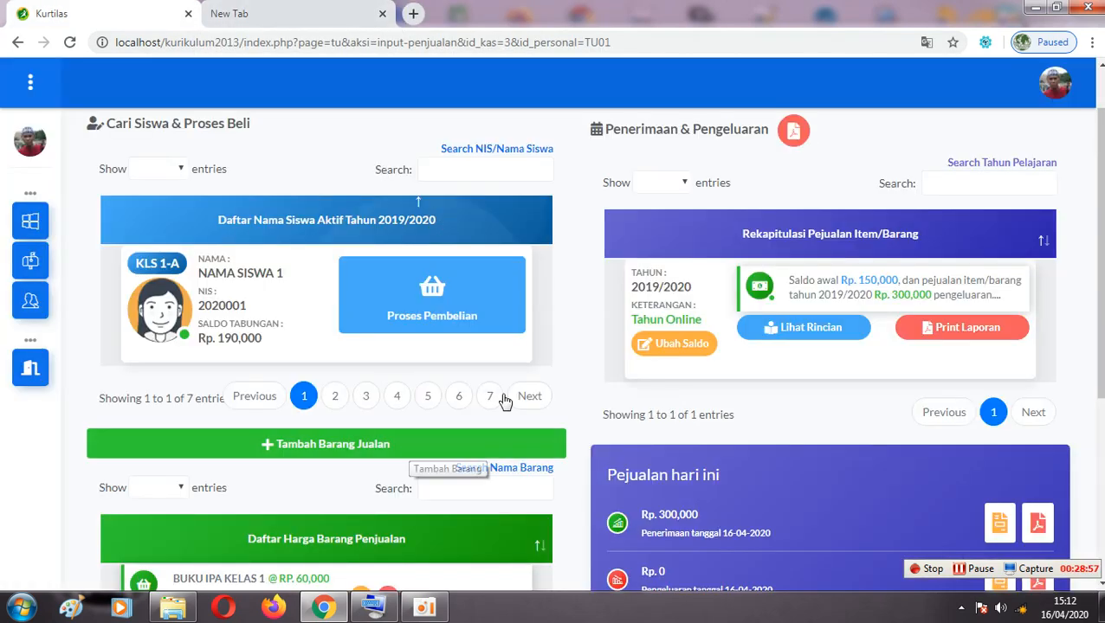
- Open the 2019/2020 sales details and check the settlement note on NAMA SISWA 7's initial installment and the yearly discount total
scroll(416, 399, "down", 1)
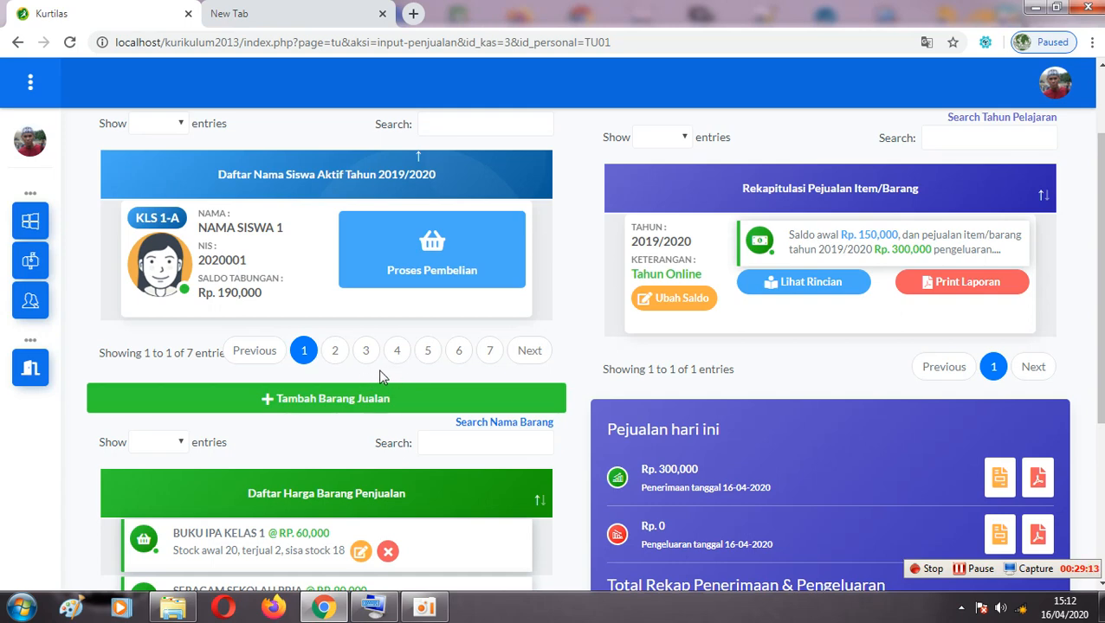
left_click(801, 283)
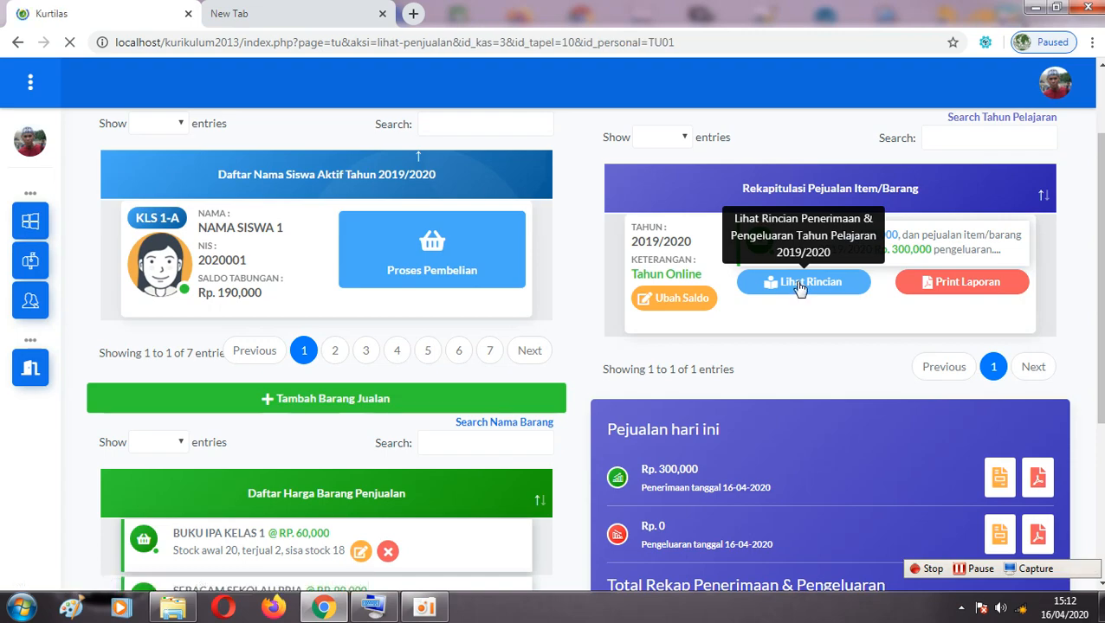
scroll(1079, 303, "down", 4)
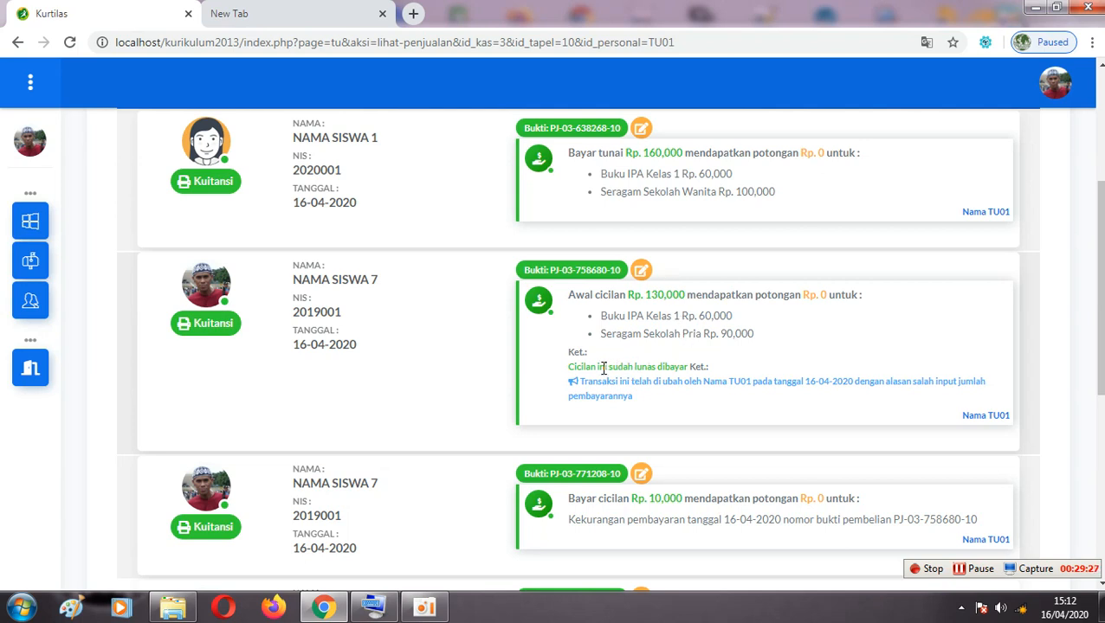
left_click_drag(569, 367, 625, 381)
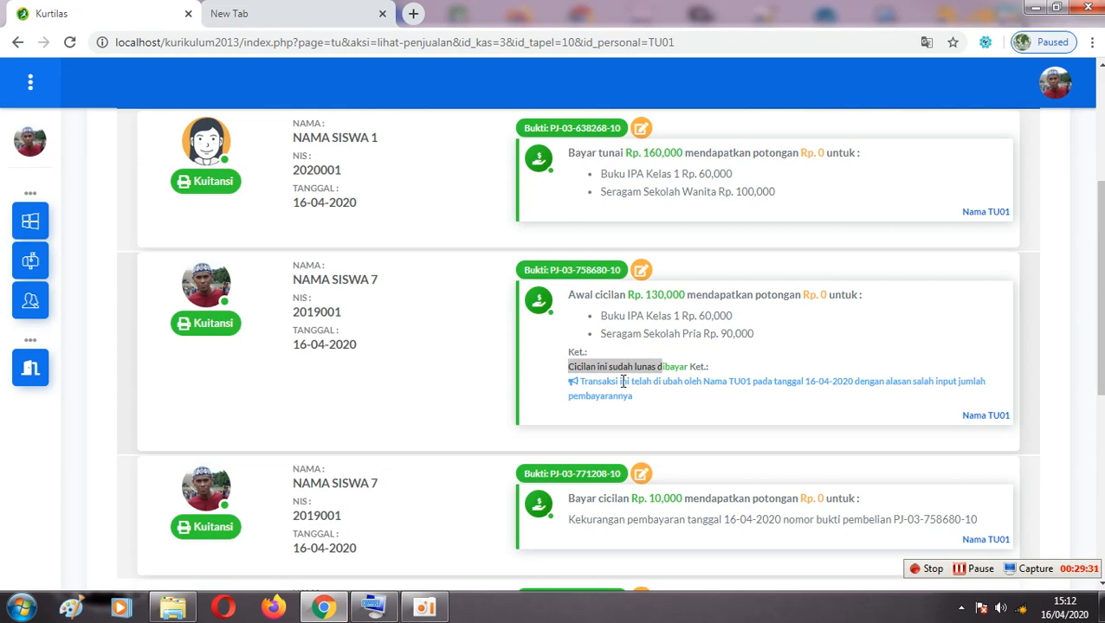
left_click_drag(722, 381, 737, 377)
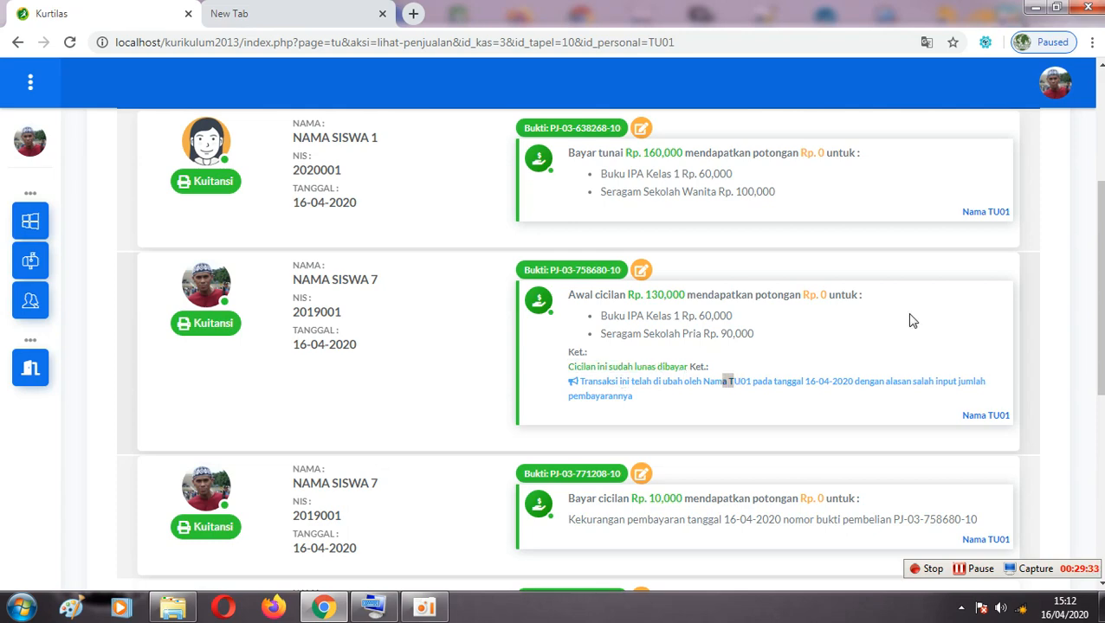
left_click_drag(1096, 275, 1080, 178)
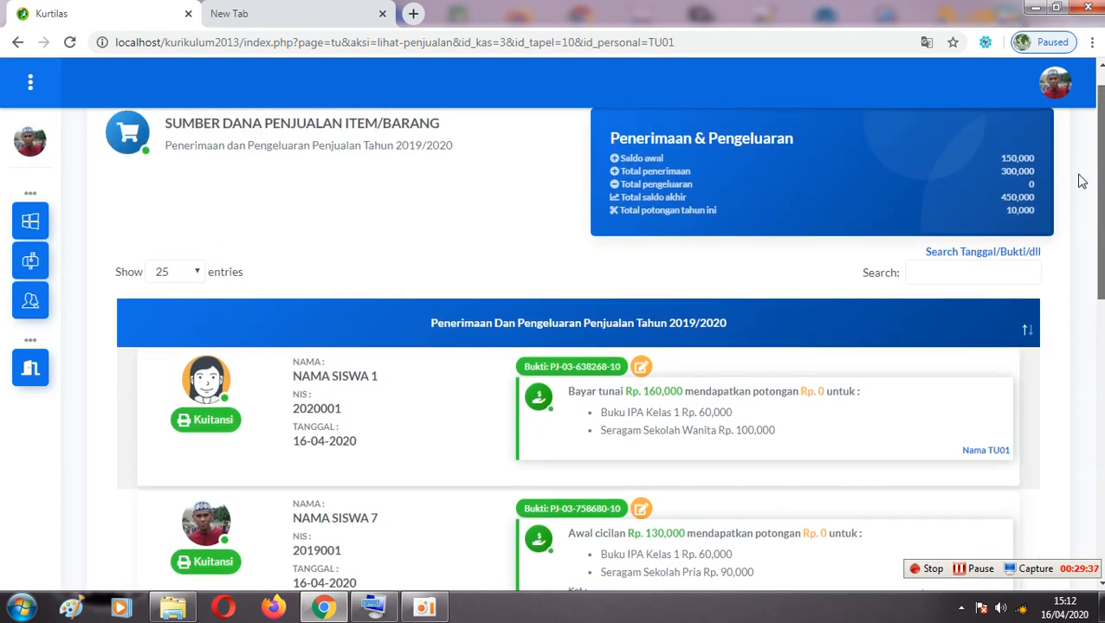
- Go back to the Penjualan page and examine today's sales figures and the total receipts and expenditure recap
mouse_move(3, 255)
left_click(44, 230)
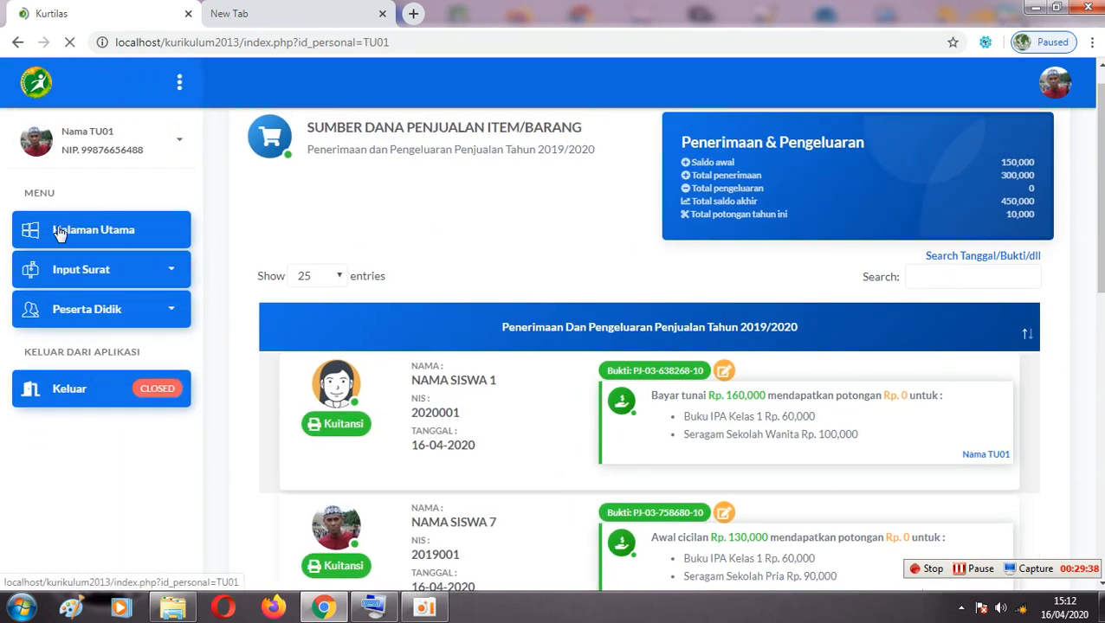
left_click(606, 179)
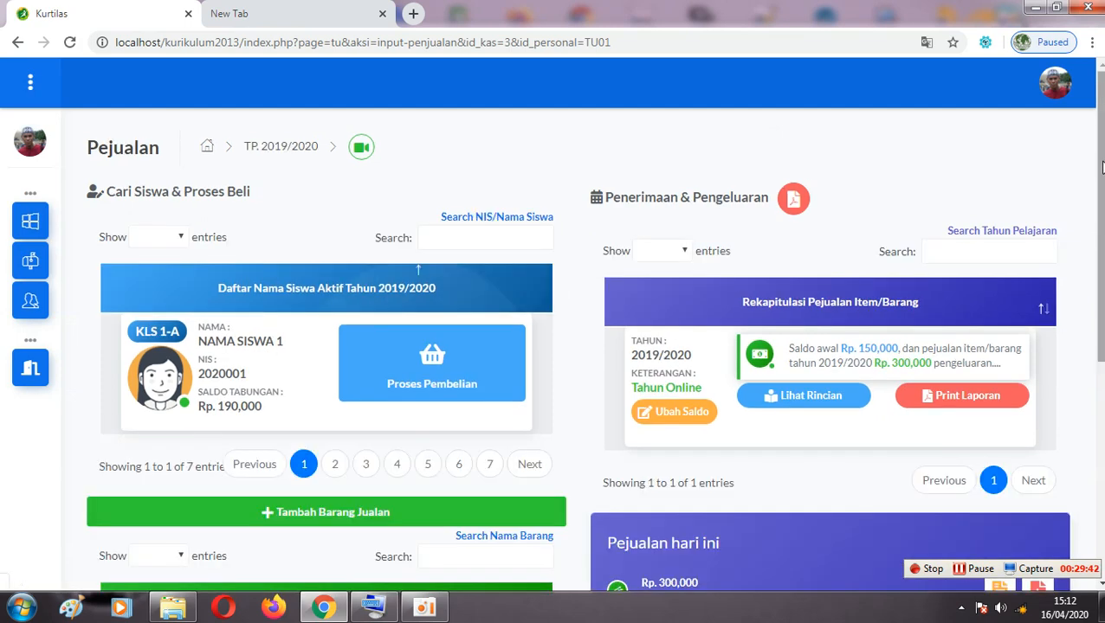
left_click_drag(1103, 167, 1102, 369)
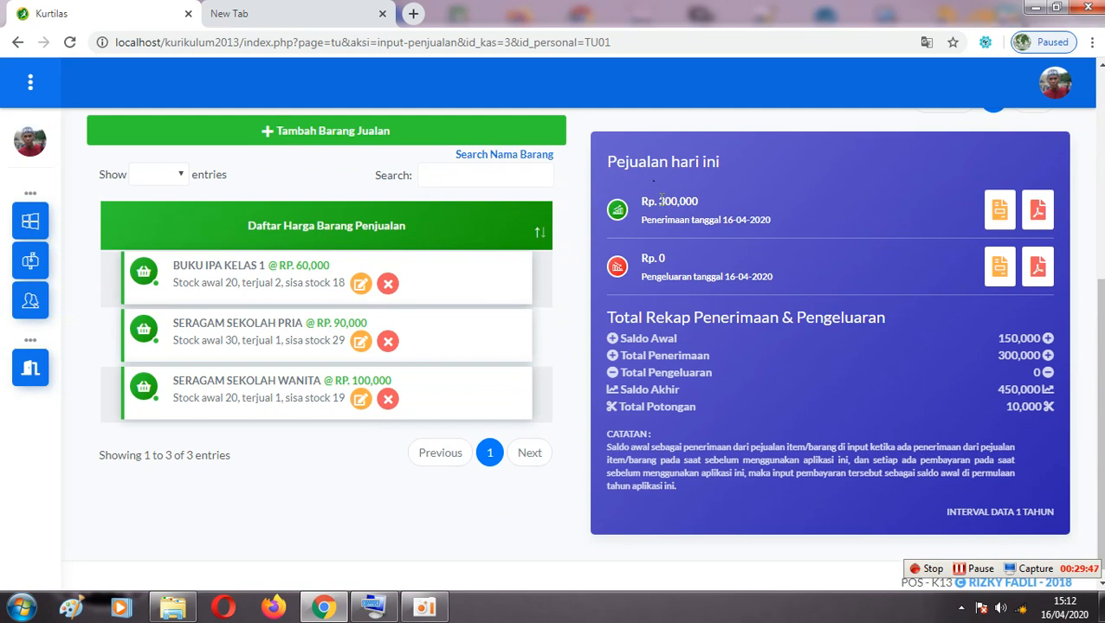
left_click_drag(660, 200, 687, 200)
left_click_drag(654, 279, 689, 279)
left_click_drag(649, 338, 687, 432)
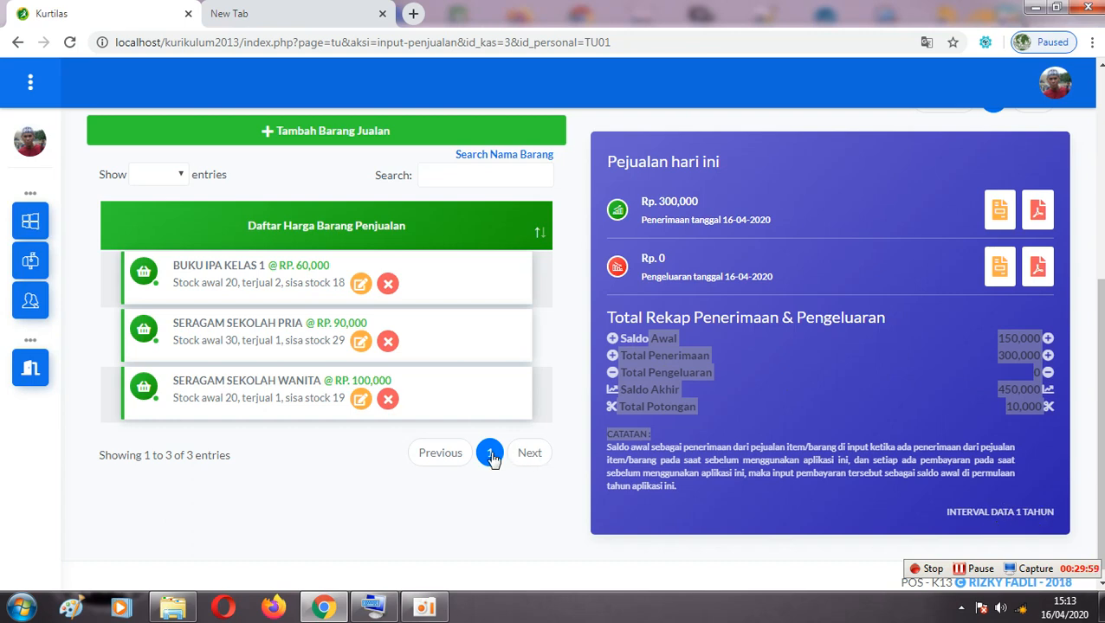
left_click(738, 359)
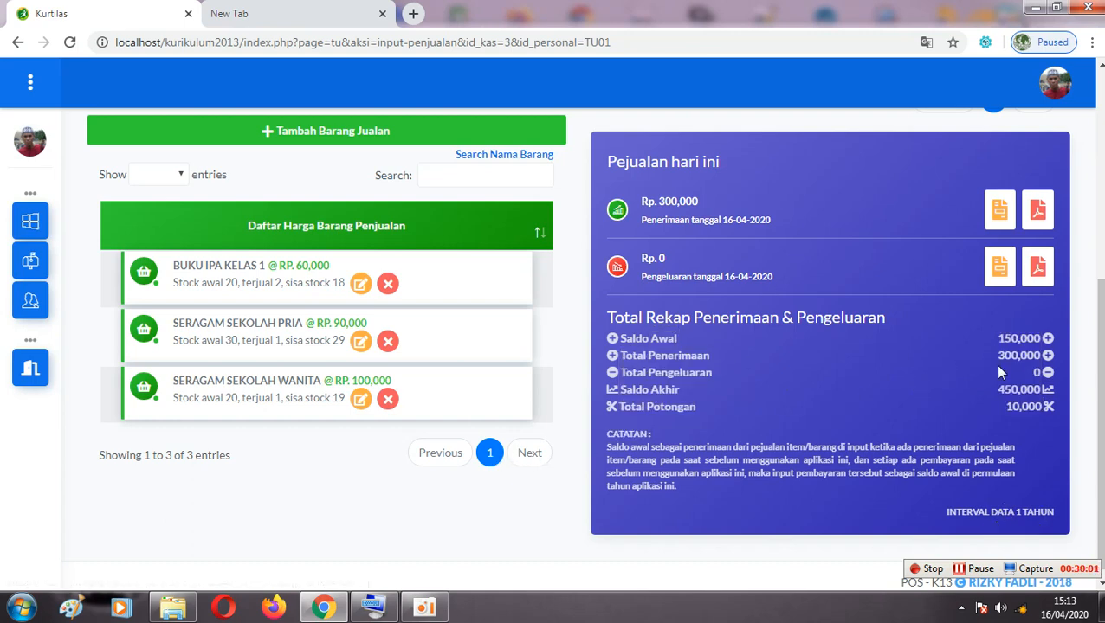
- Review the detailed sales receipts for 16-04-2020, including the debt waiver entry, and return to the Penjualan page
left_click(1000, 217)
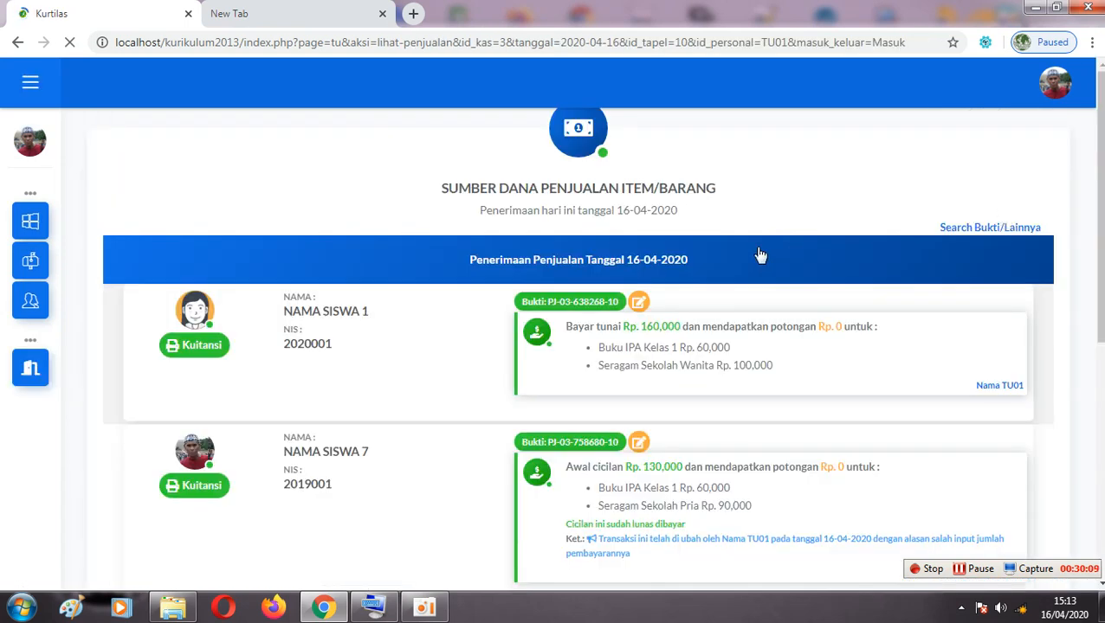
scroll(579, 347, "down", 2)
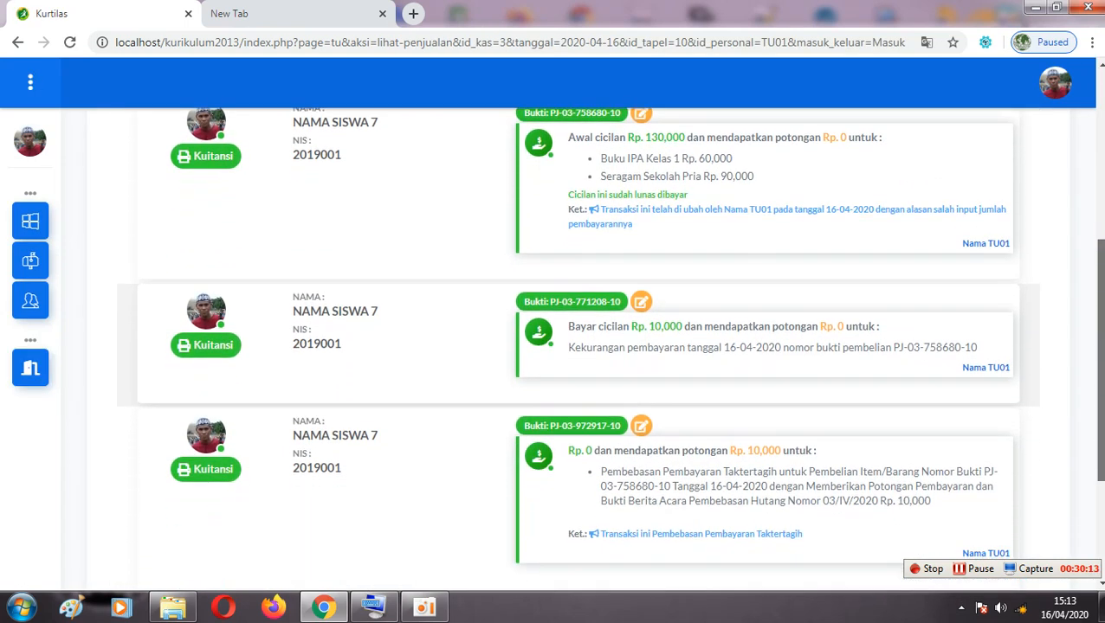
scroll(1101, 362, "up", 2)
scroll(1101, 362, "up", 2)
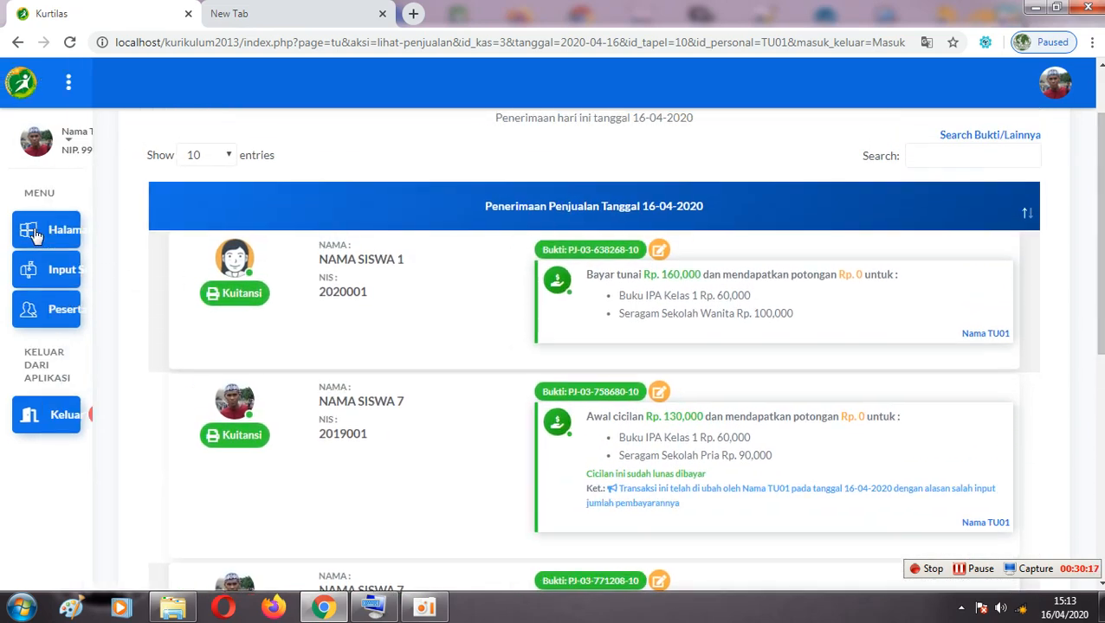
left_click(31, 223)
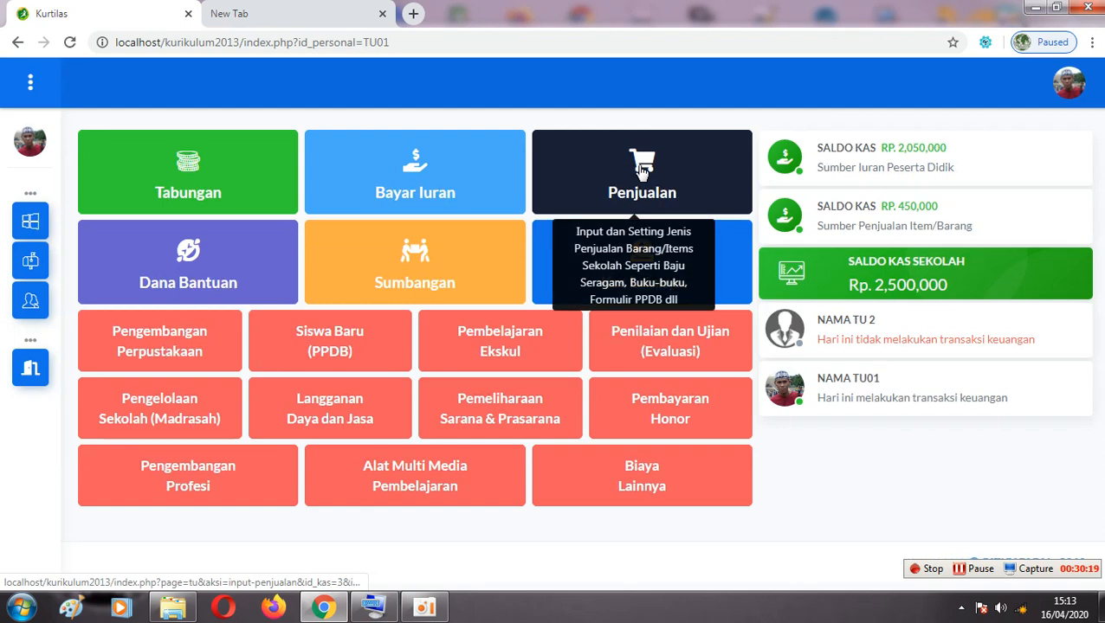
left_click(642, 170)
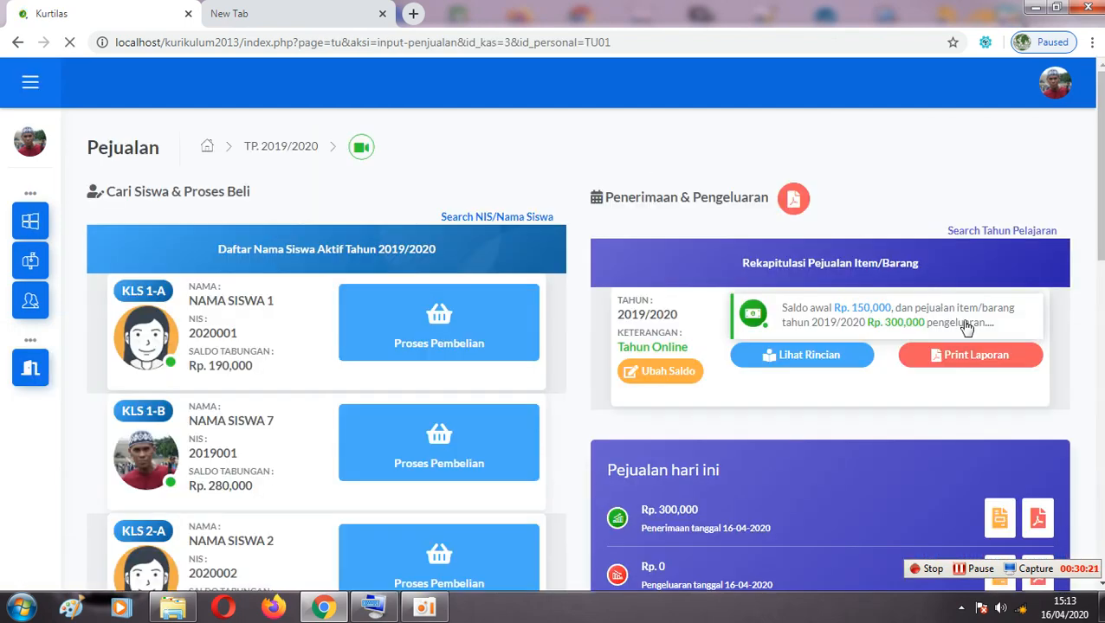
- Open the printable cash receipts report for 16-04-2020, enlarge the preview to check its entries and total, and close the report
scroll(418, 270, "down", 3)
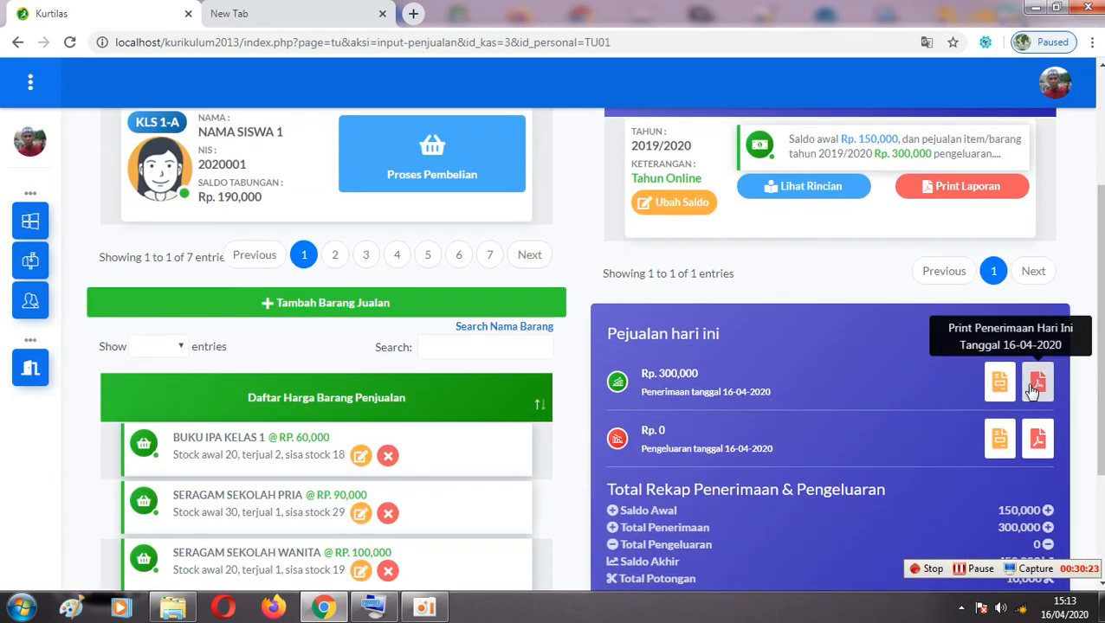
left_click(1039, 385)
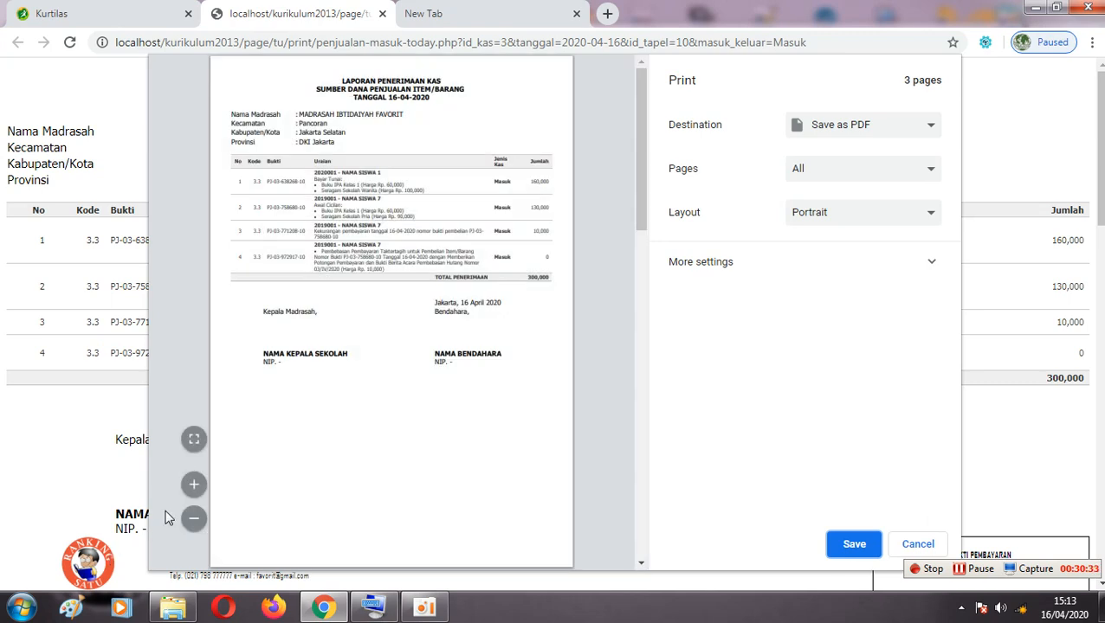
left_click(195, 441)
left_click(195, 482)
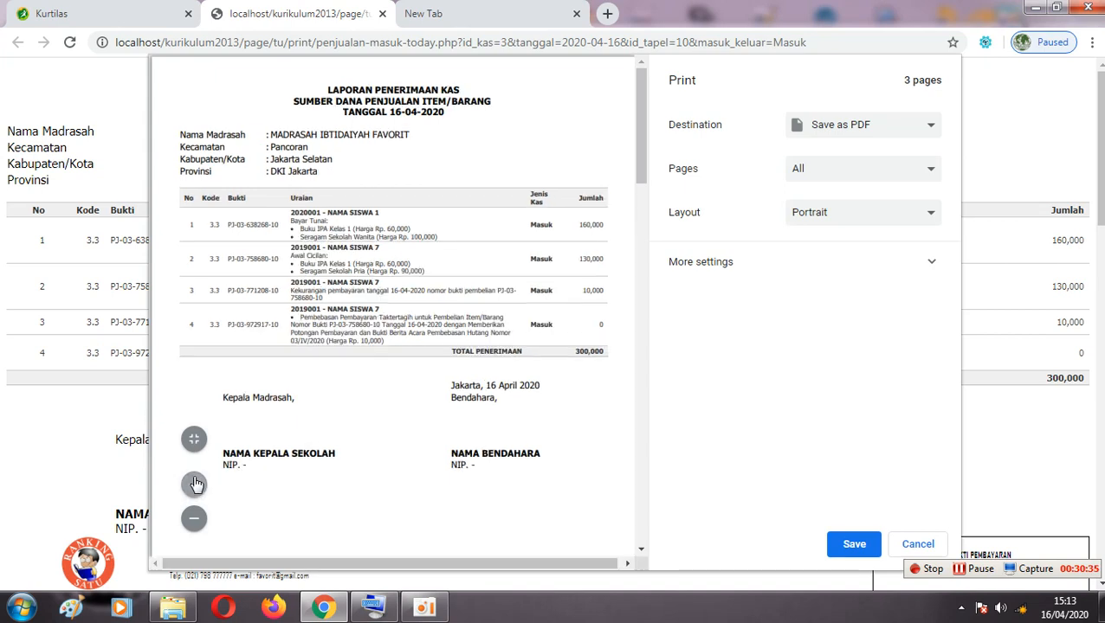
left_click(195, 484)
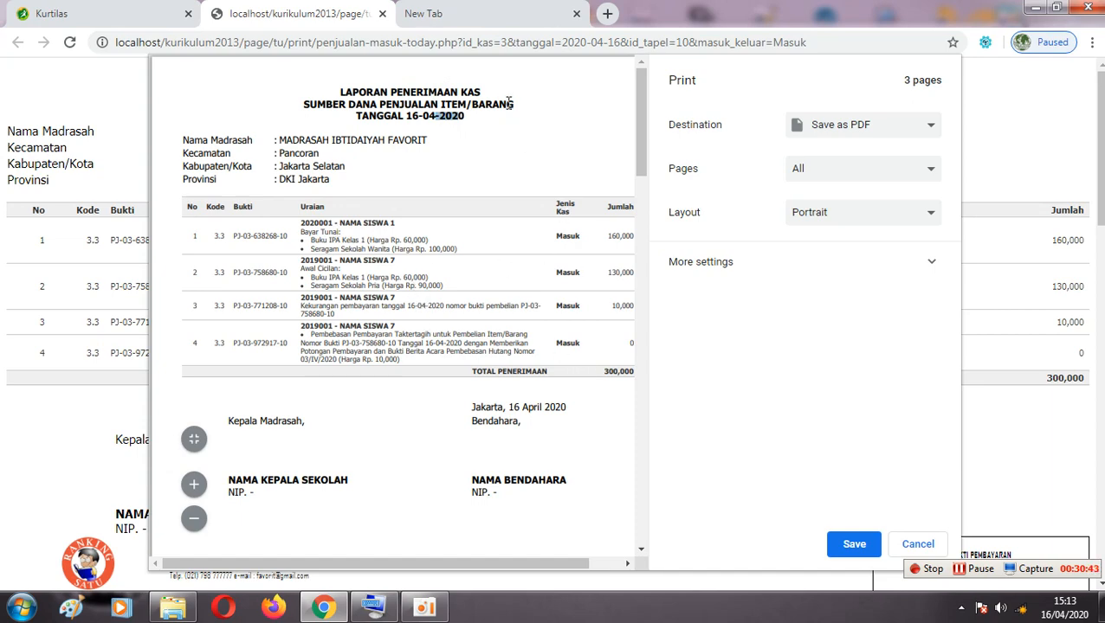
left_click(382, 14)
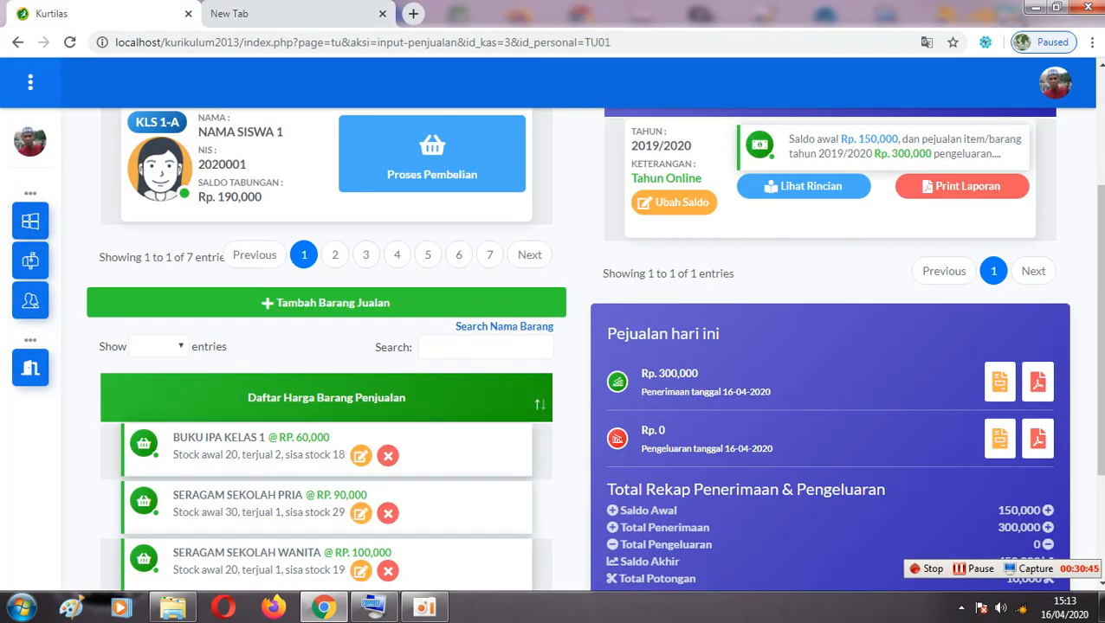
- Review the sales recap and item price list, and view the price and stock form for BUKU IPA KELAS 1 without saving
scroll(594, 347, "down", 2)
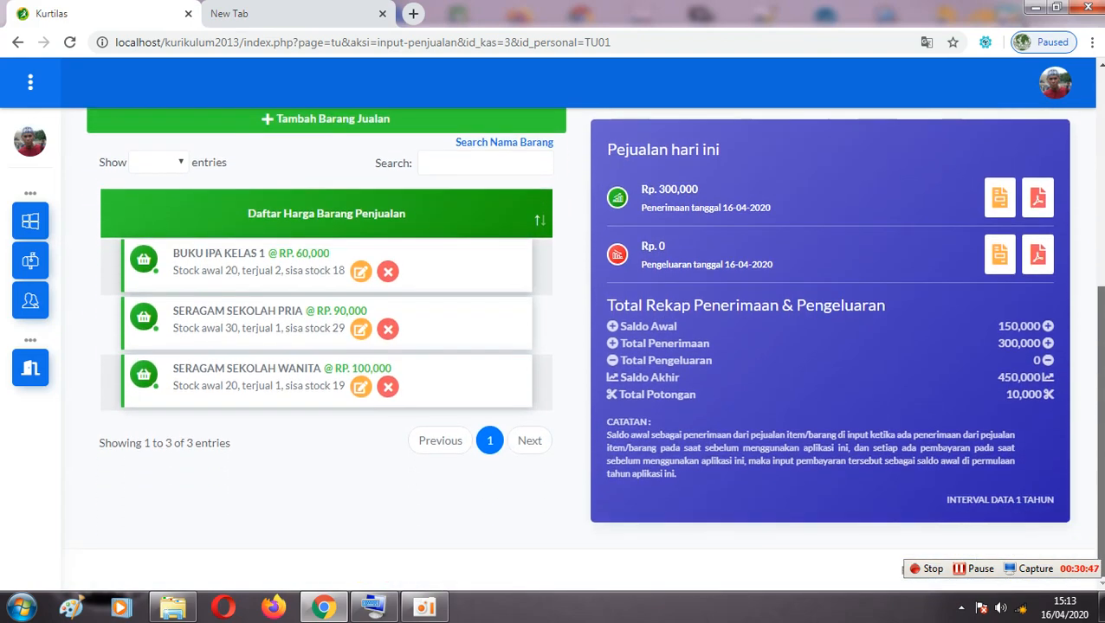
scroll(1098, 272, "up", 2)
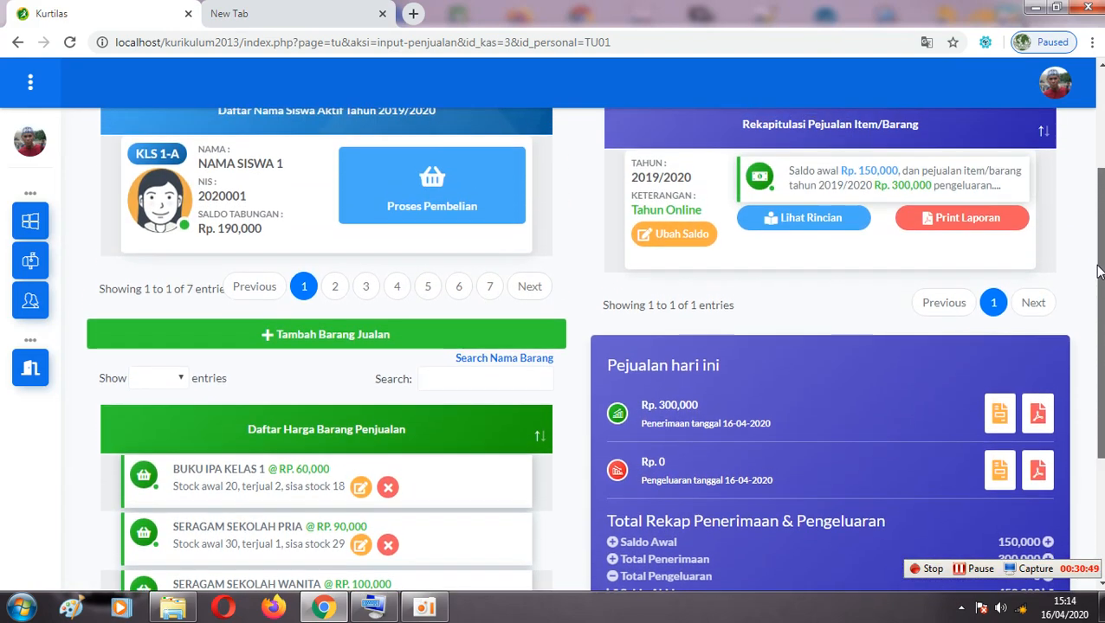
left_click_drag(1098, 272, 1100, 217)
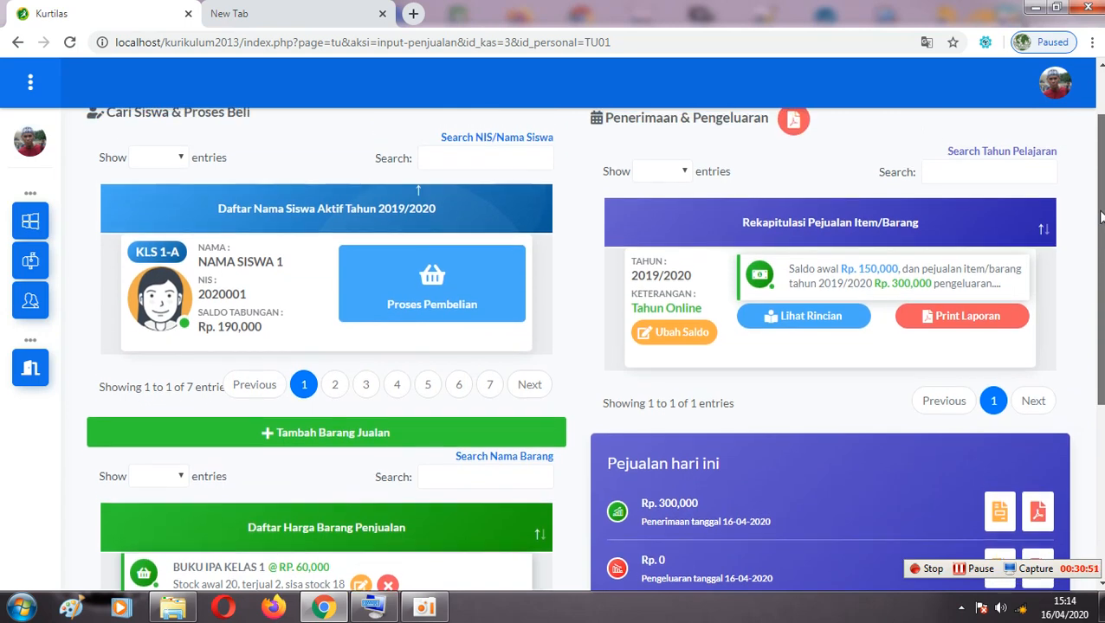
scroll(514, 414, "down", 2)
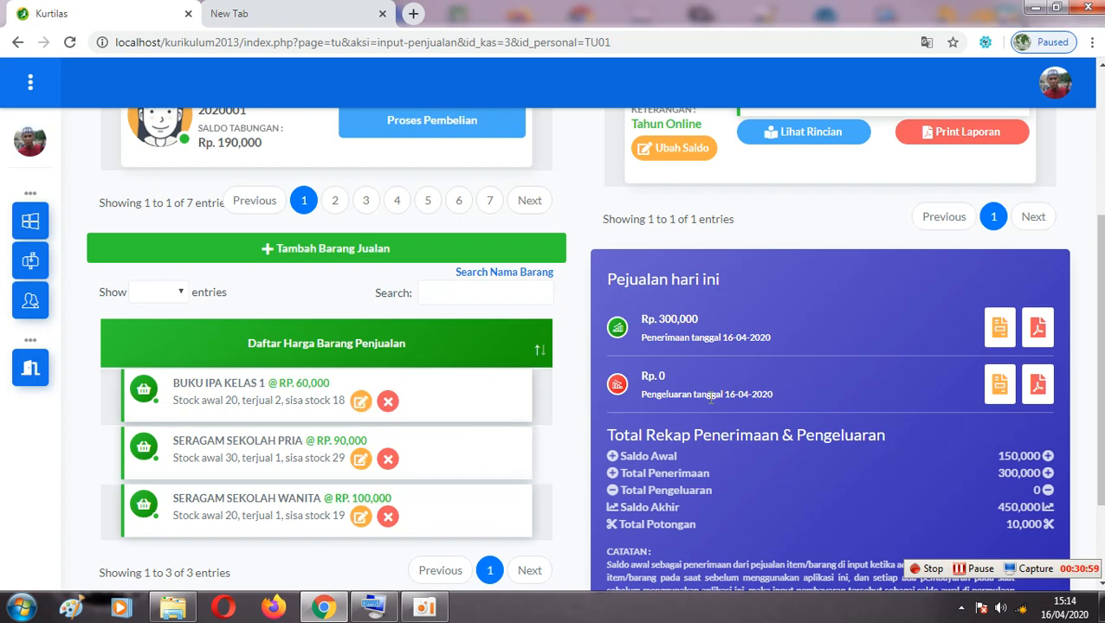
scroll(384, 333, "down", 1)
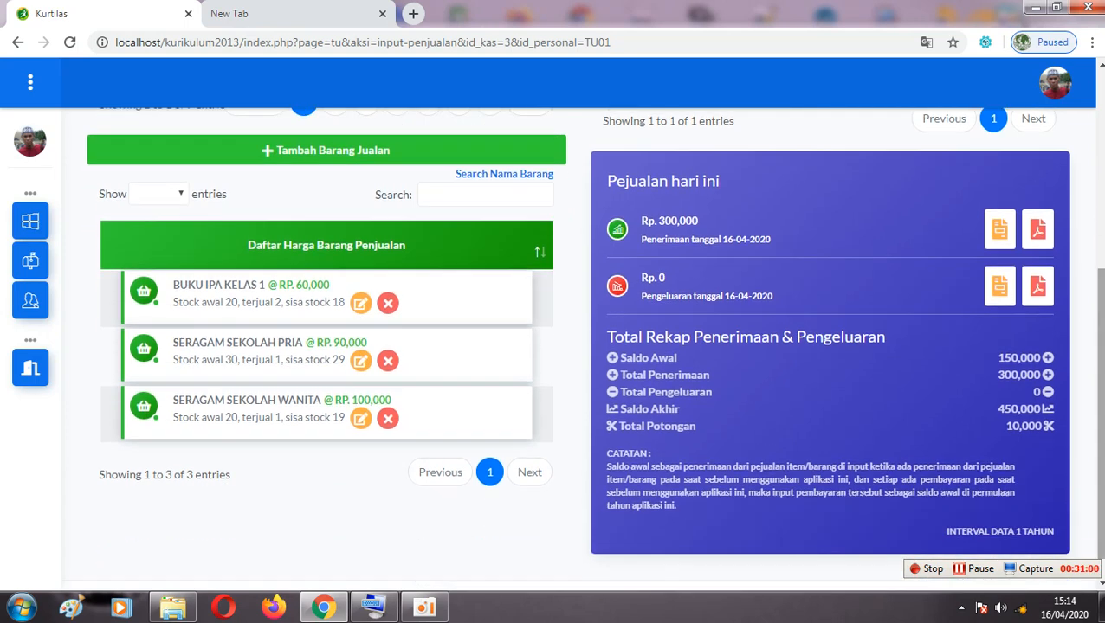
left_click(359, 307)
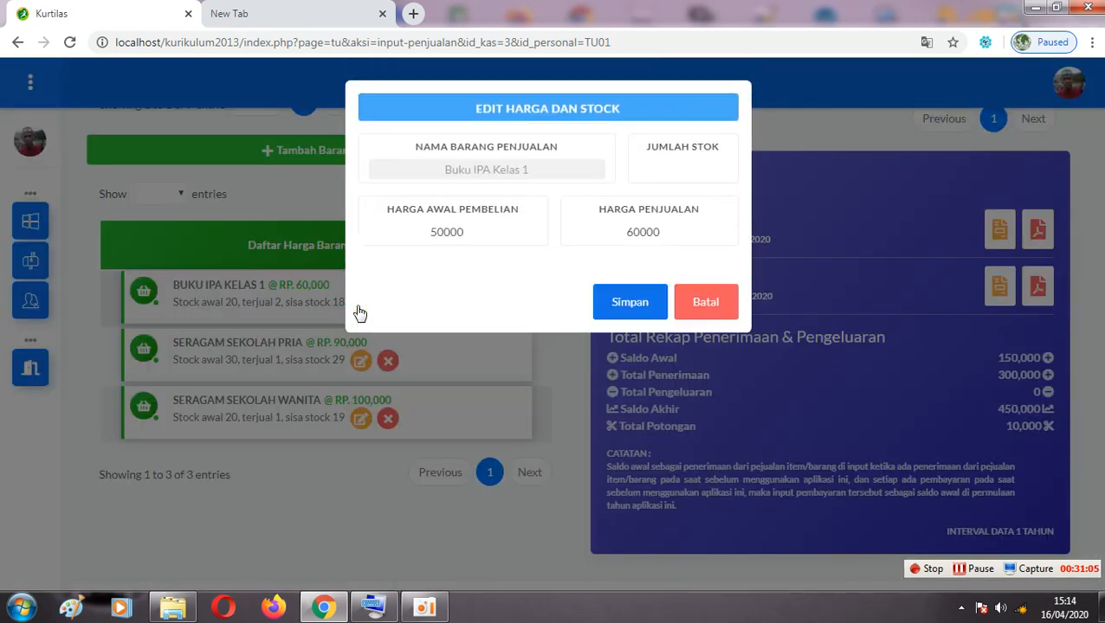
left_click(705, 302)
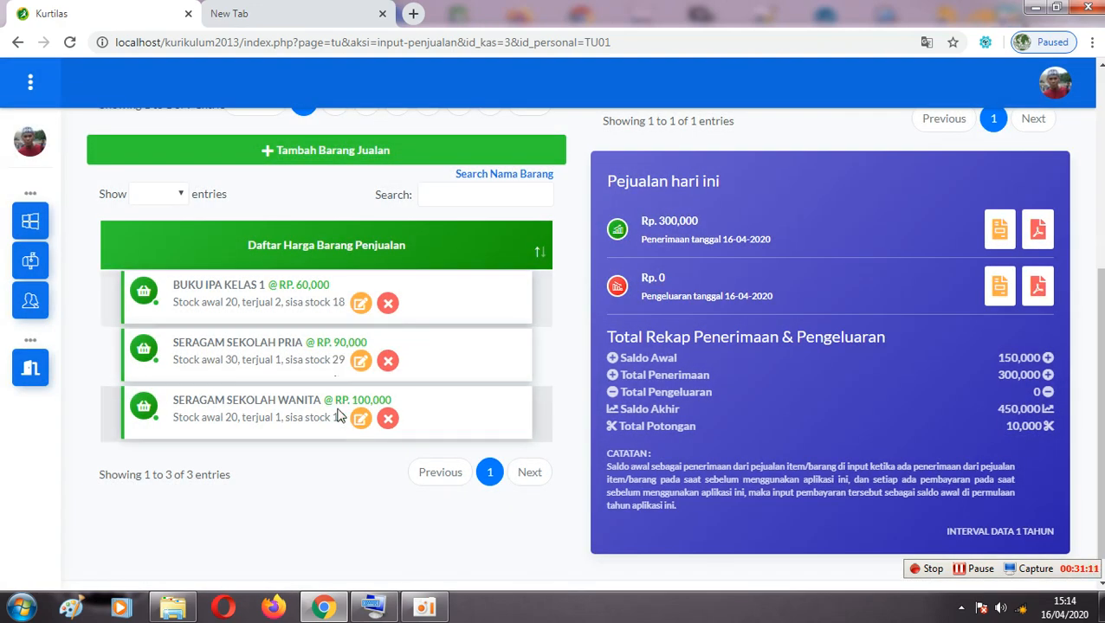
- Look through the 2019/2020 sales details and return to the sales page to view today's figures and the total recap
left_click_drag(1100, 371, 1102, 221)
scroll(858, 346, "up", 1)
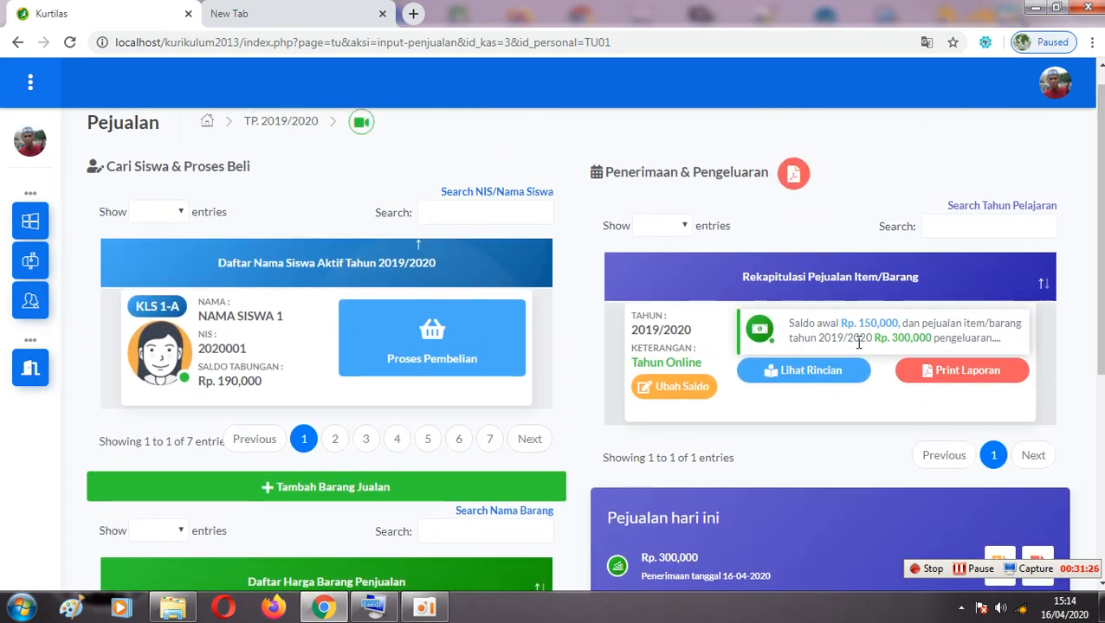
left_click(790, 373)
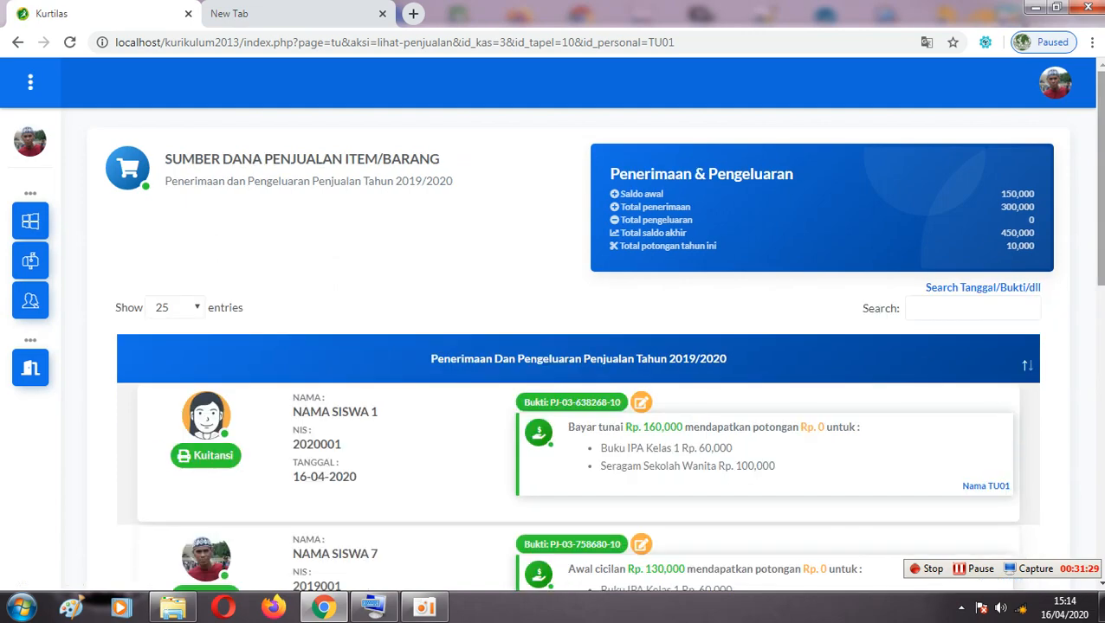
left_click_drag(1101, 209, 1100, 458)
left_click_drag(1100, 396, 1096, 157)
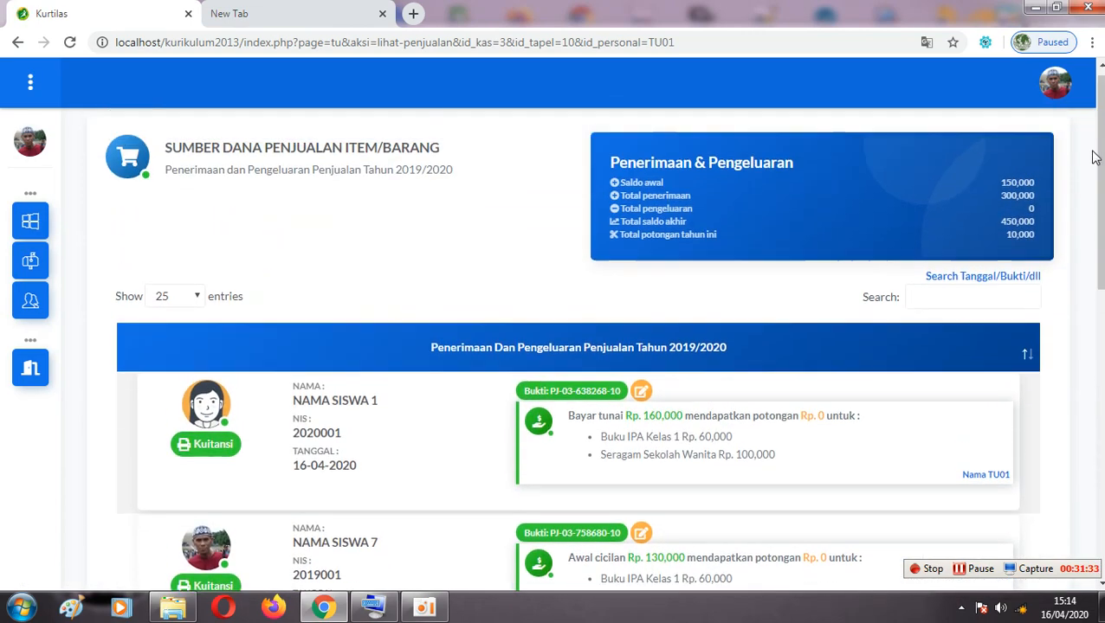
left_click(19, 42)
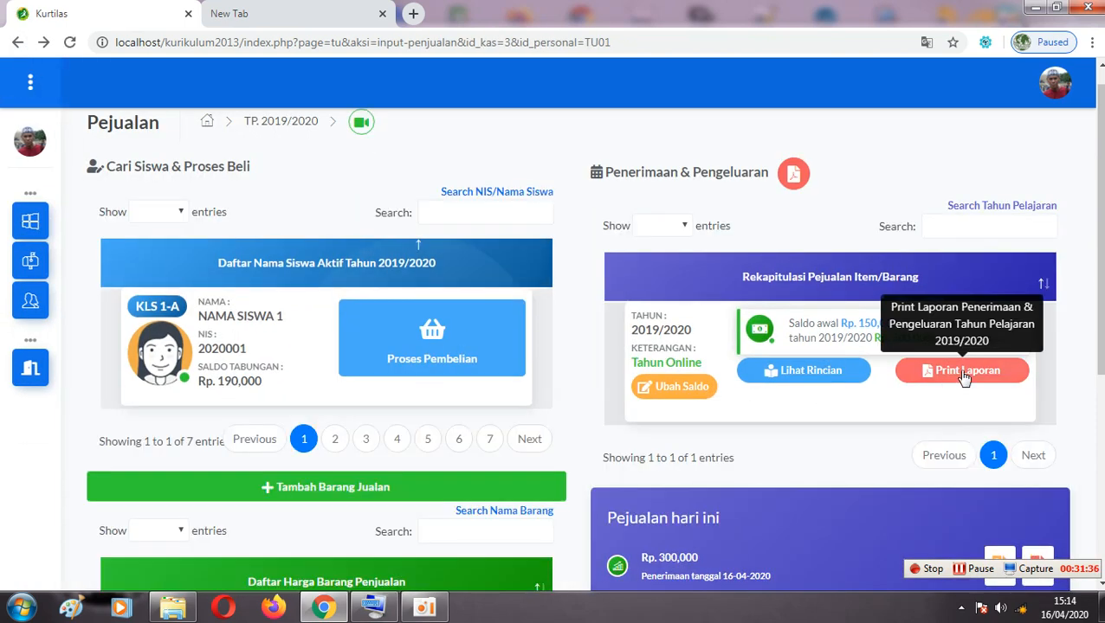
left_click_drag(1100, 286, 1100, 490)
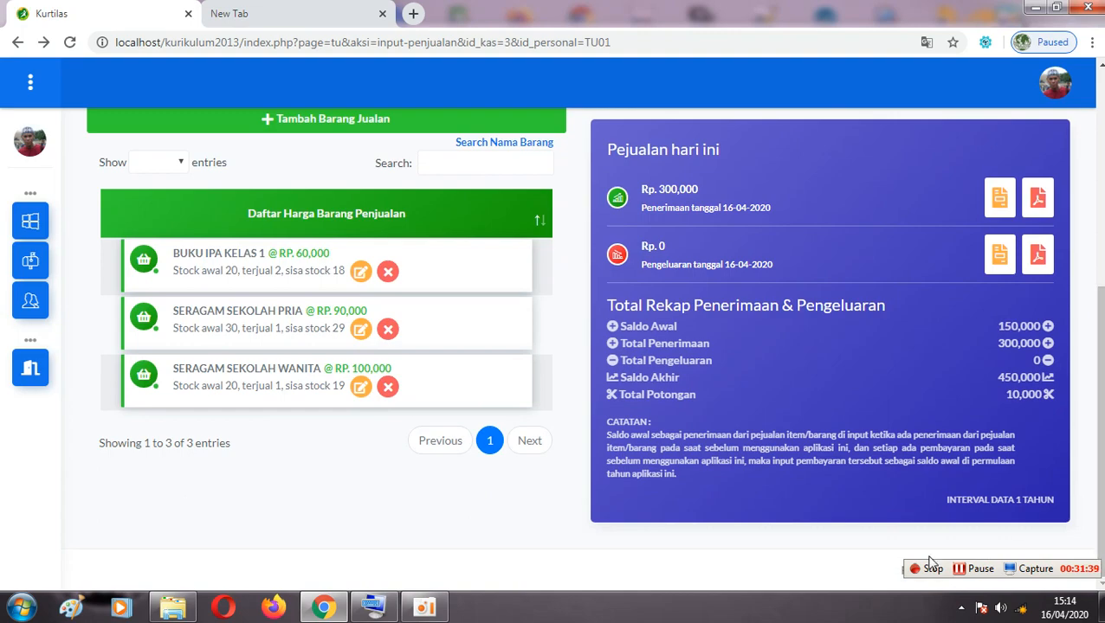